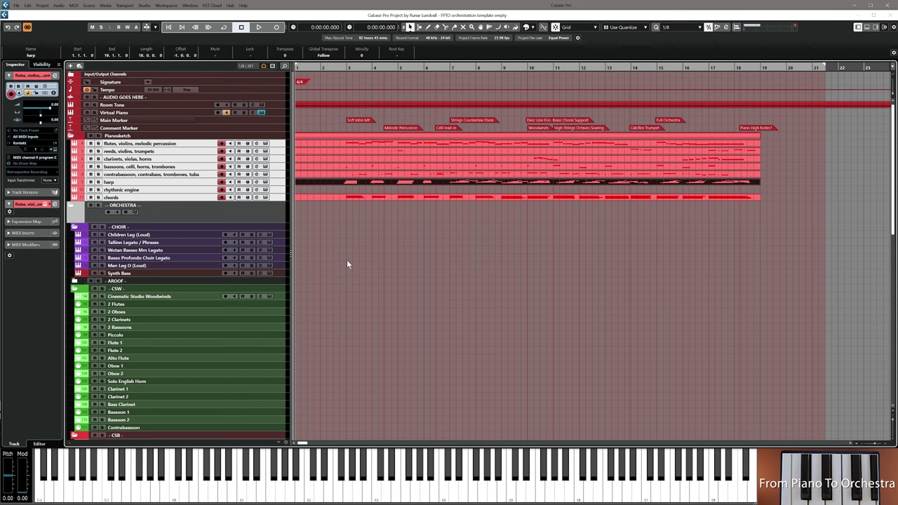
Copy the harp part from the piano sketch to the EWQL Harp Long track at bar 1
click(300, 182)
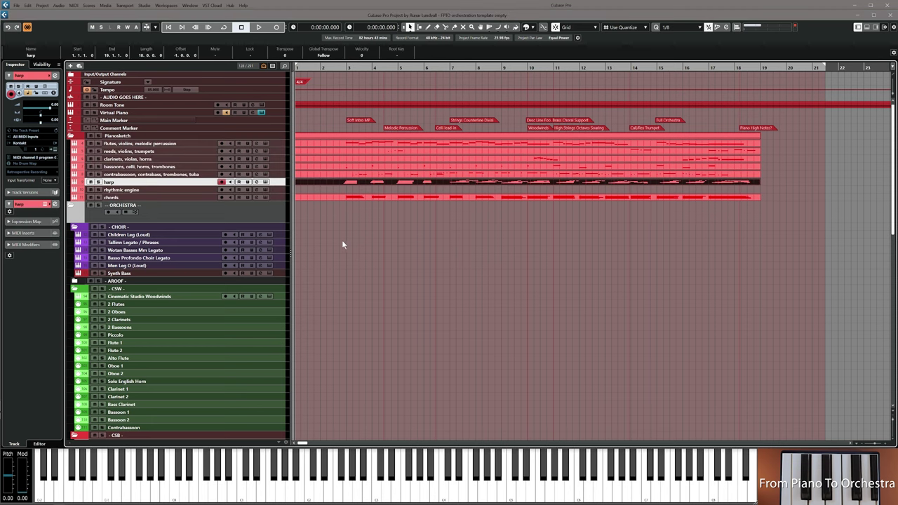
scroll(318, 265, down, 10)
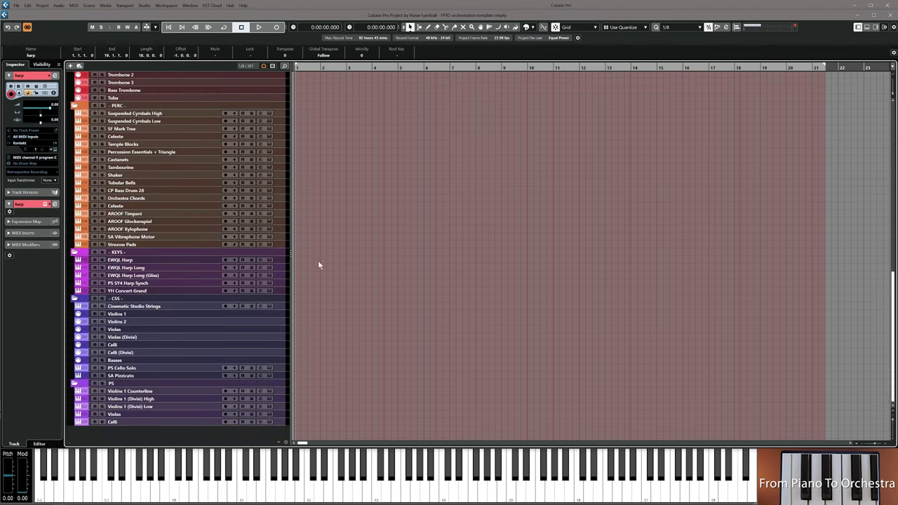
click(149, 269)
key(ctrl+v)
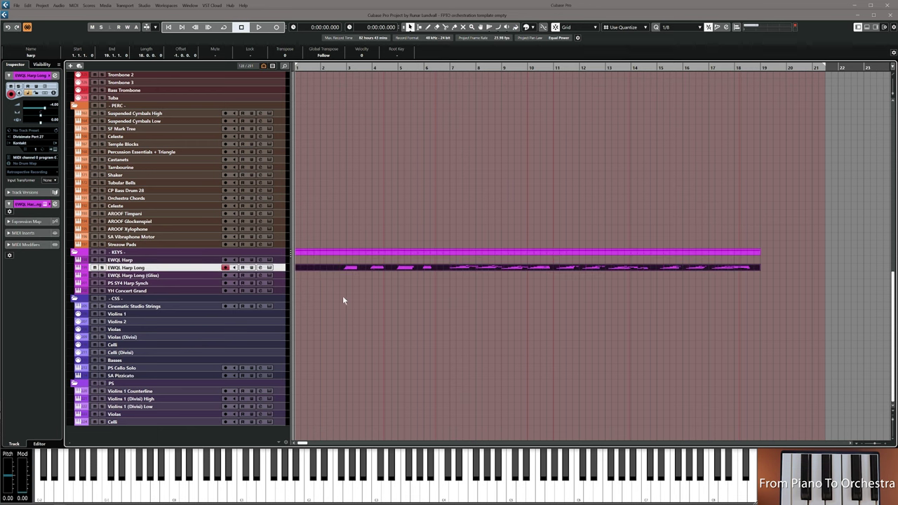
Open the copied harp part in the Key Editor and play it back from just before bar 3
double_click(334, 268)
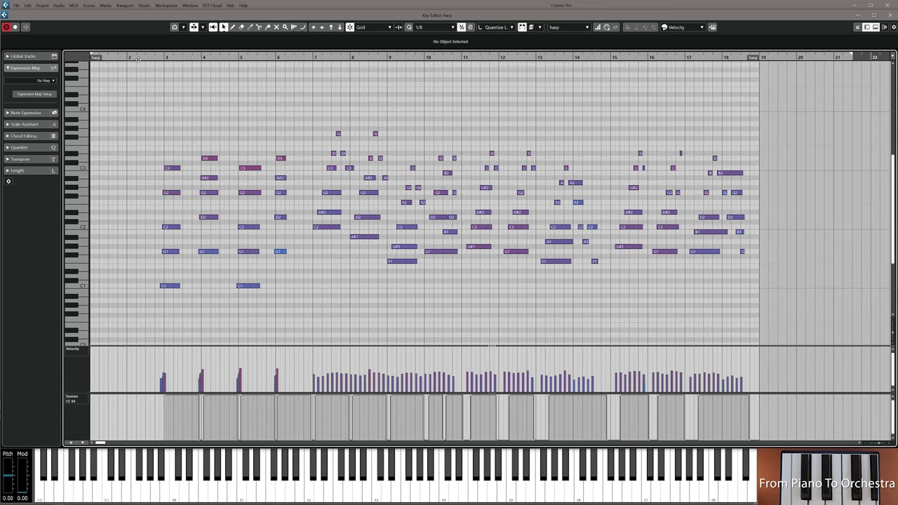
click(148, 57)
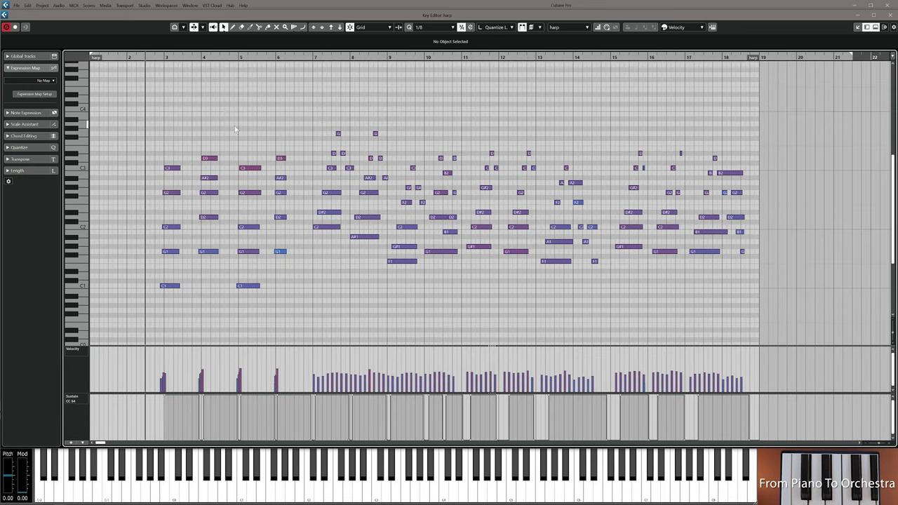
key(space)
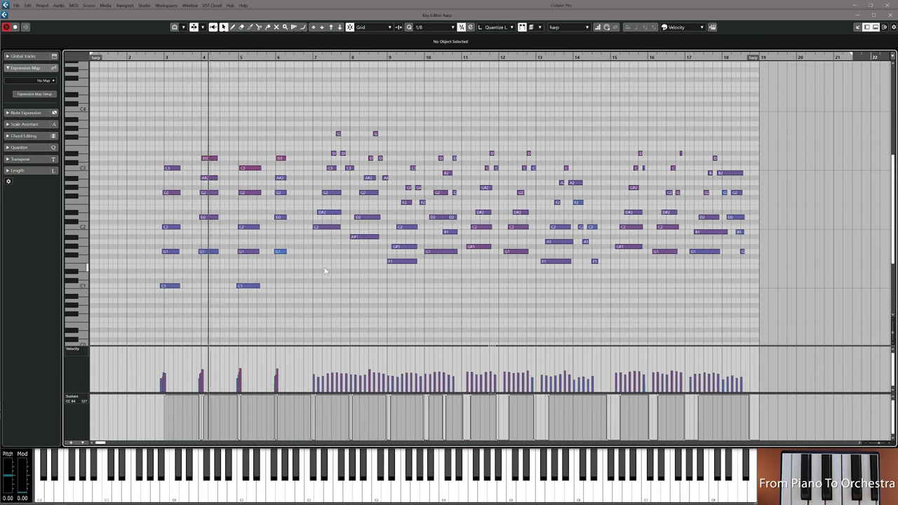
key(ctrl+a)
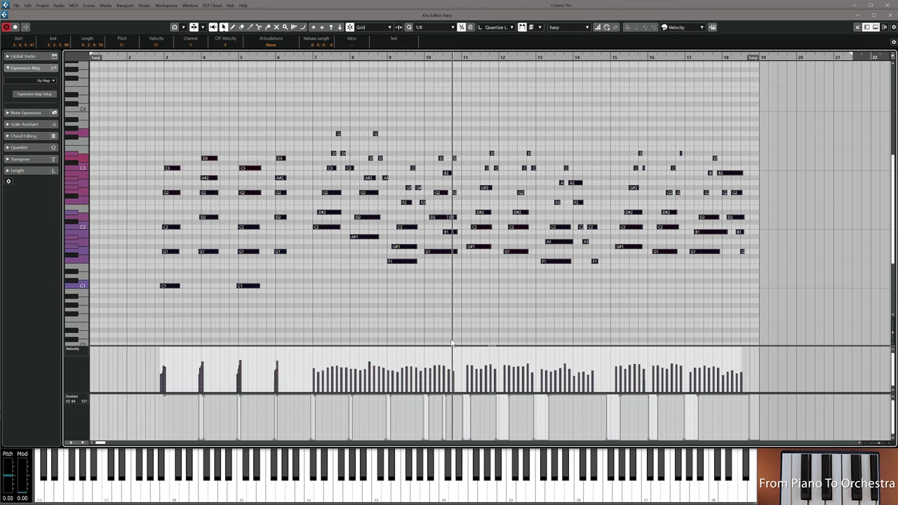
click(339, 288)
Move the starts of the G2 and C1 notes in the rolled harp chord at bar 3 slightly later
scroll(176, 323, up, 6)
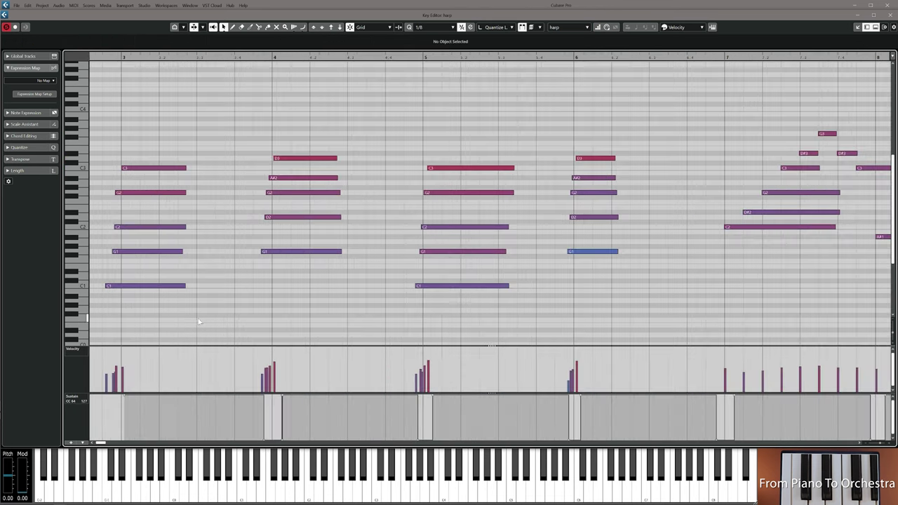
drag(121, 341, 282, 331)
scroll(244, 329, up, 2)
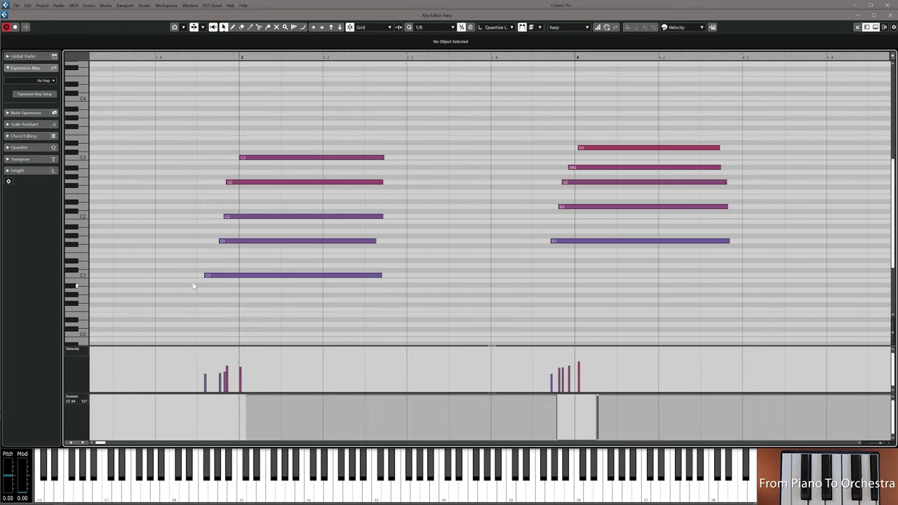
drag(228, 182, 231, 188)
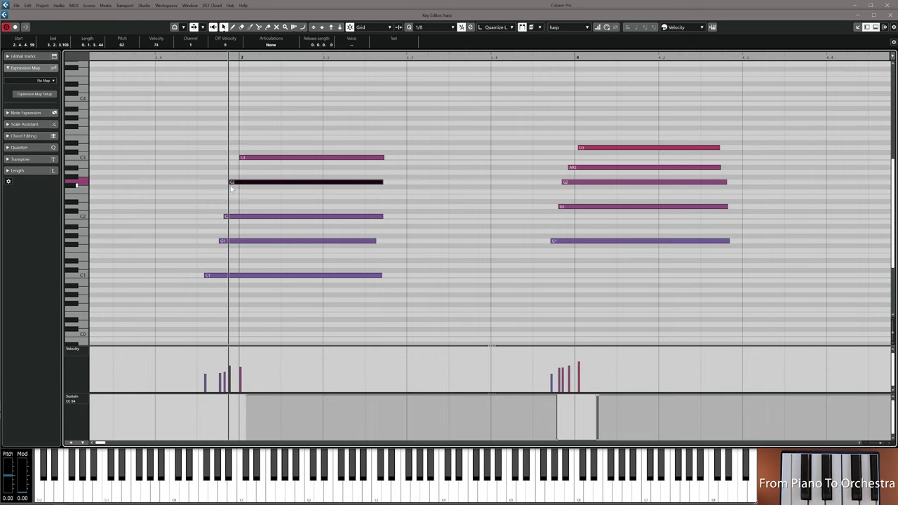
drag(204, 275, 213, 275)
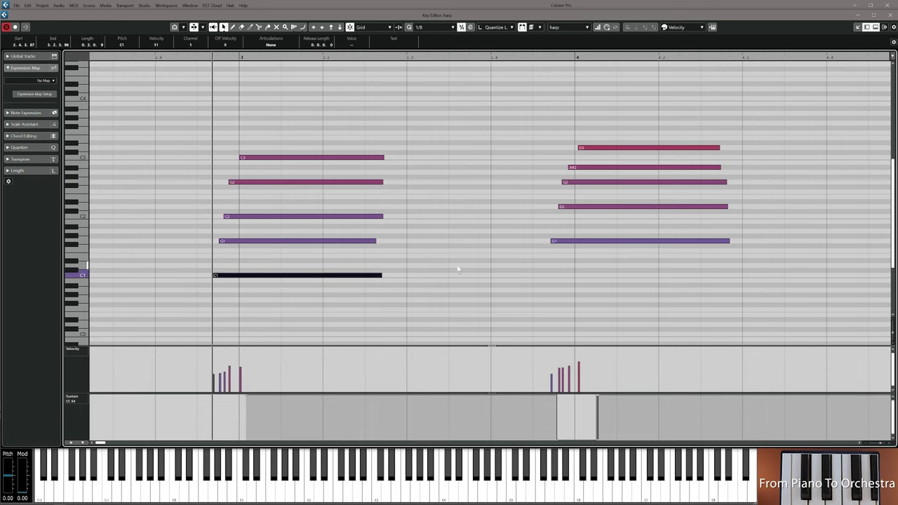
Fine-tune the note starts in the rolled harp chords around bars 4 to 6
drag(456, 268, 304, 275)
drag(425, 149, 404, 233)
drag(398, 246, 405, 247)
click(423, 153)
drag(742, 279, 347, 293)
drag(636, 281, 403, 278)
shift+click(465, 164)
scroll(327, 322, down, 2)
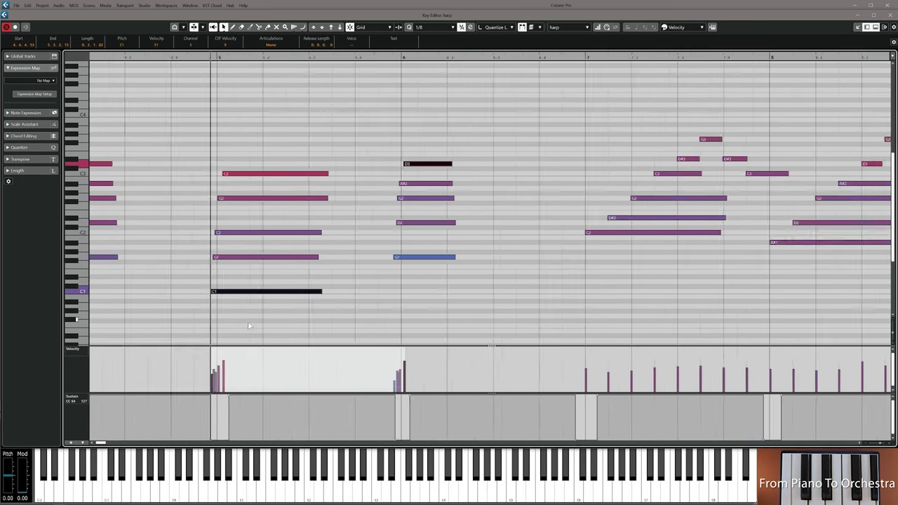
Enlarge the velocity lane and draw rising velocities for the rolled harp chords at bars 3 and 4
drag(248, 325, 433, 279)
drag(292, 345, 292, 250)
scroll(215, 315, left, 3)
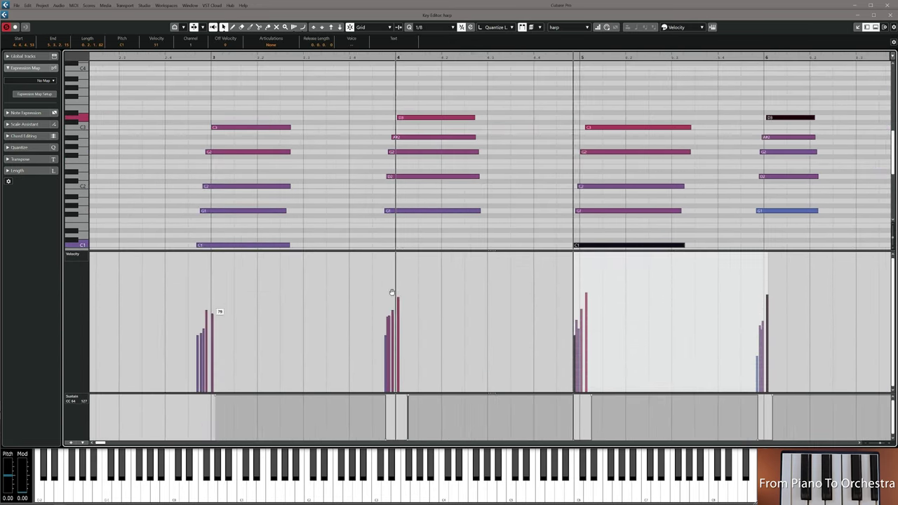
scroll(197, 317, up, 3)
scroll(188, 321, up, 2)
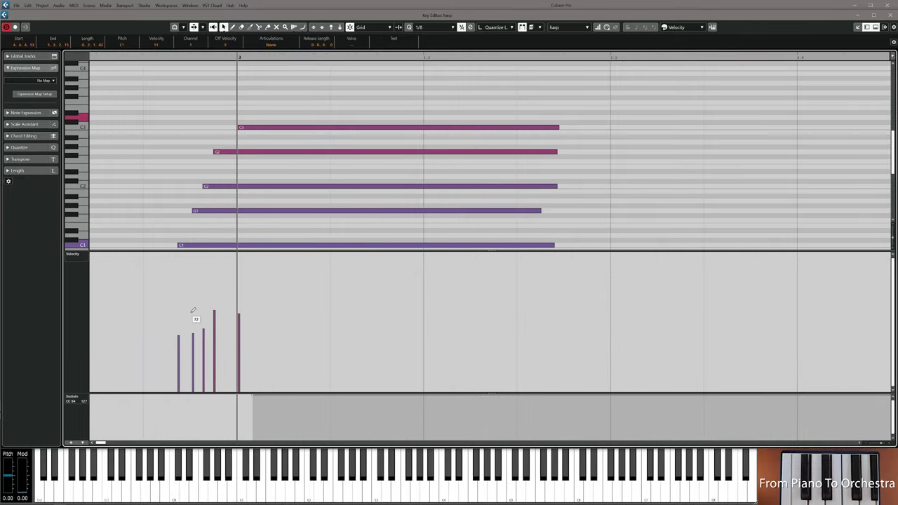
scroll(232, 330, right, 4)
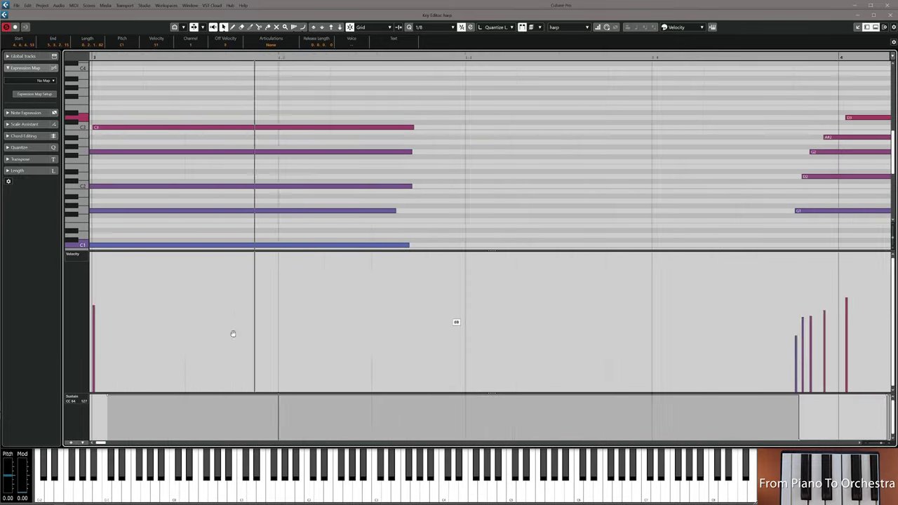
drag(383, 339, 414, 313)
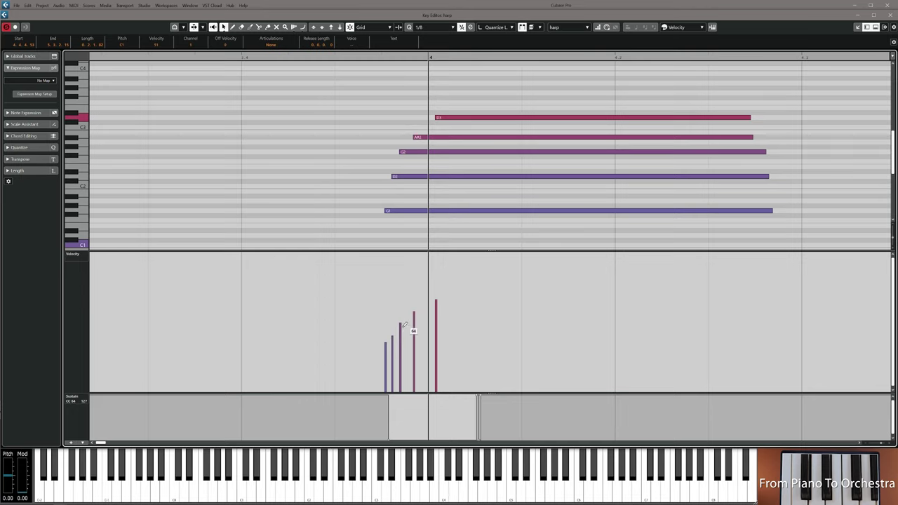
Draw rising velocities from the lowest to the highest note for the rolled harp chords at bars 5 and 6
scroll(395, 304, right, 4)
scroll(345, 300, right, 5)
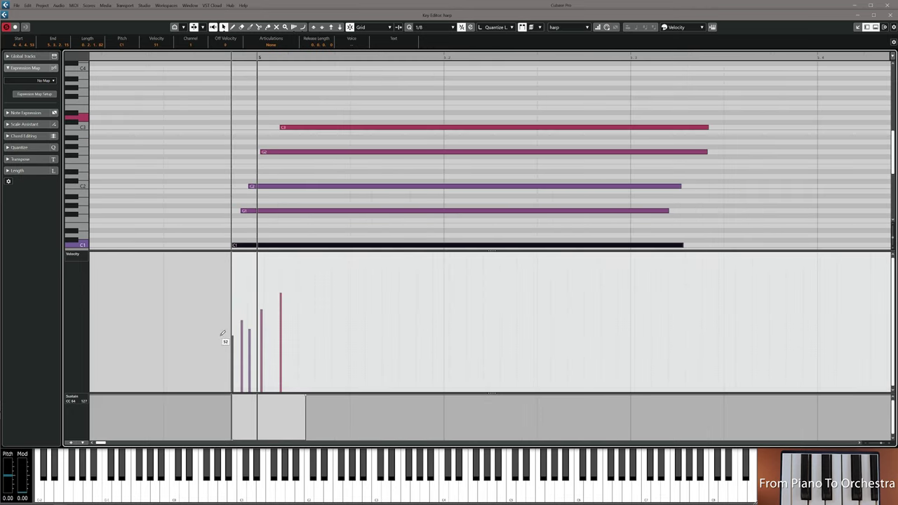
mouse_move(225, 334)
mouse_down()
mouse_move(241, 317)
mouse_move(309, 298)
mouse_up()
scroll(460, 299, right, 5)
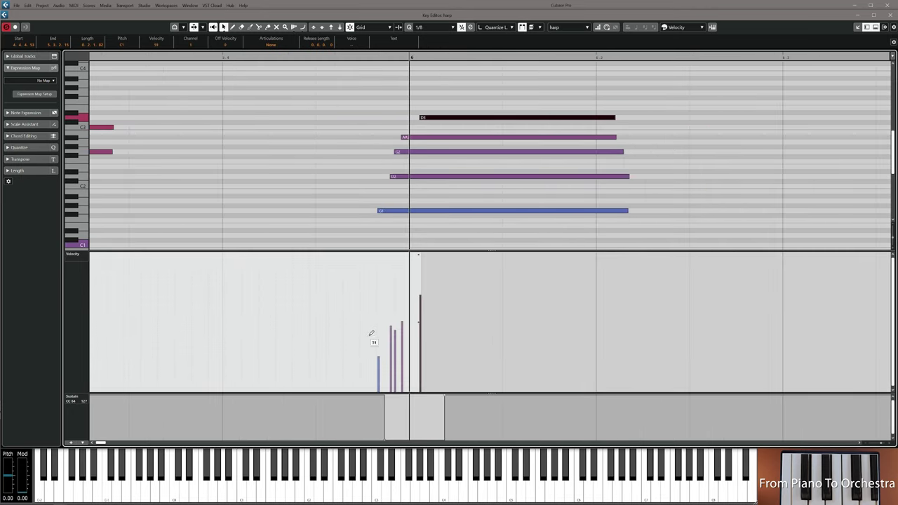
drag(374, 337, 435, 292)
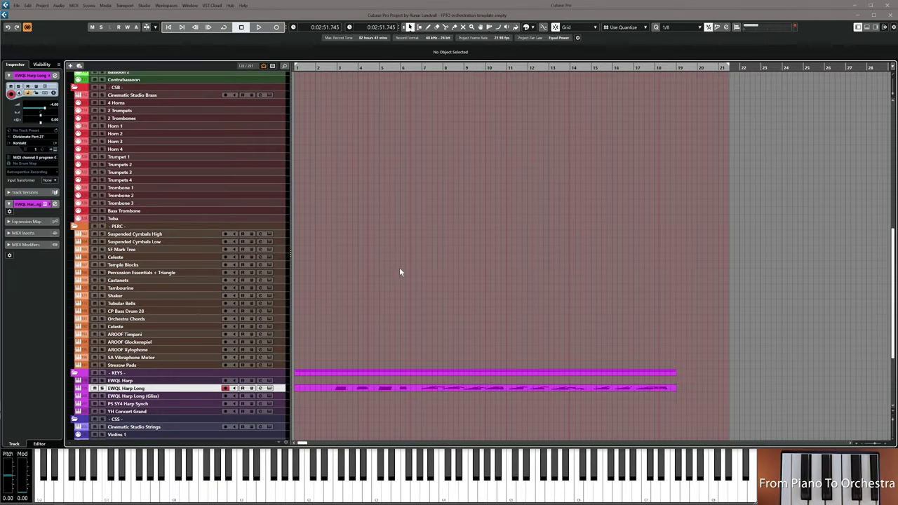
Solo the sketch track for flutes, violins and melodic percussion and listen to its melody from around bar 3
scroll(365, 258, up, 15)
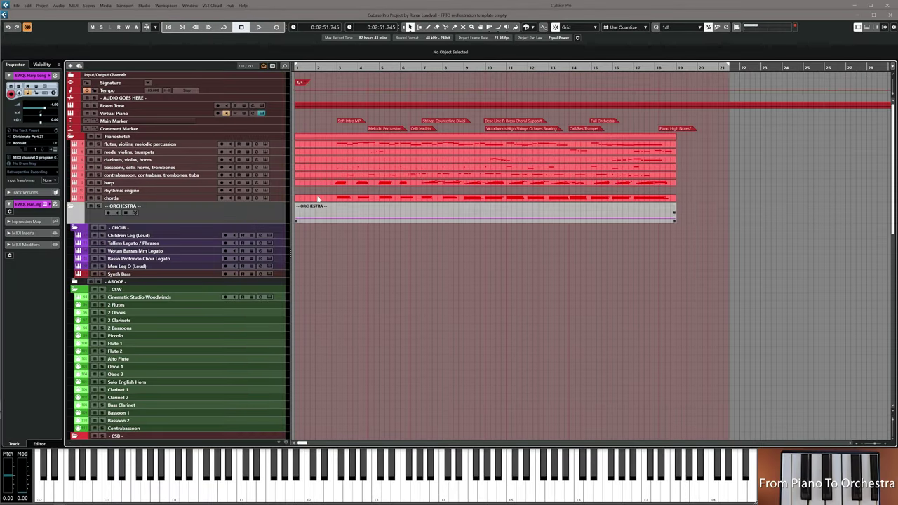
click(98, 145)
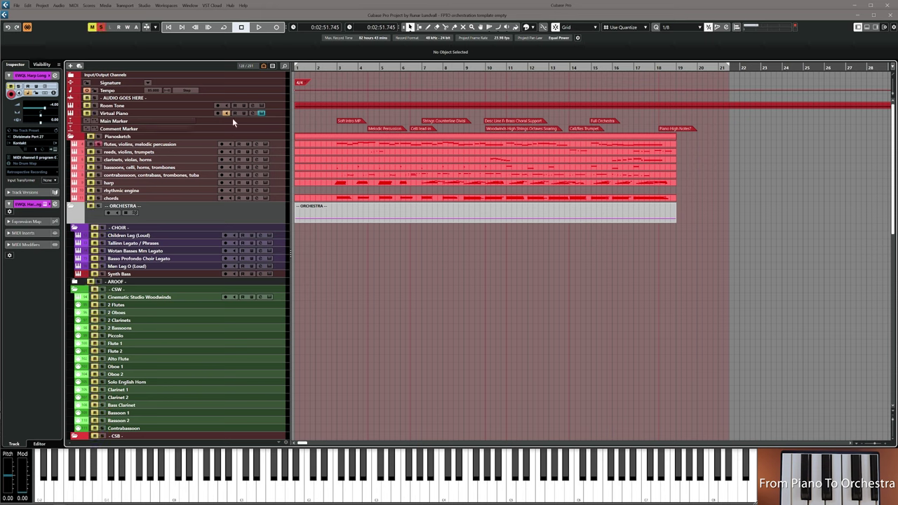
click(335, 67)
key(space)
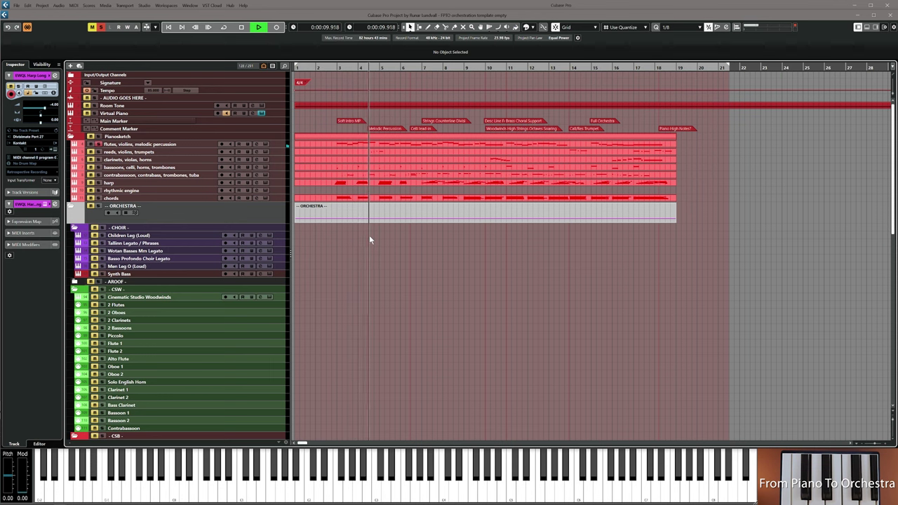
key(space)
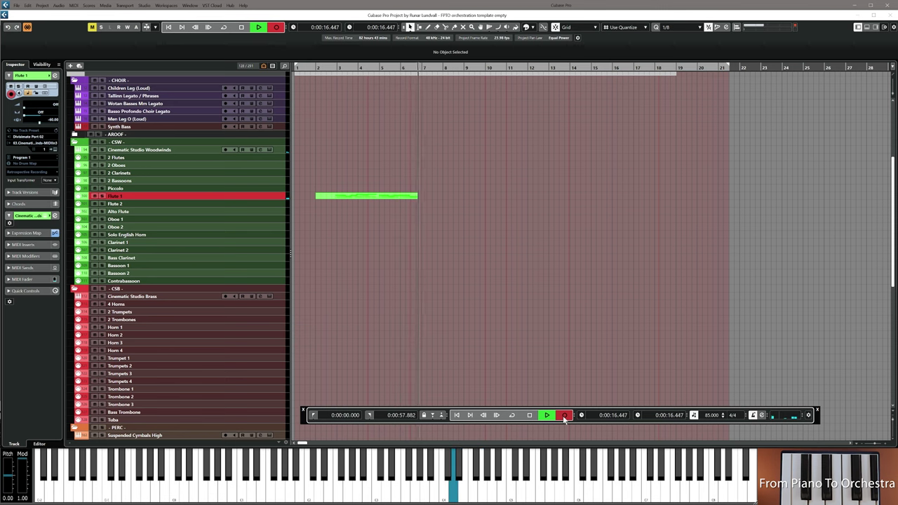
Finish recording the melody on Flute 1 and shift all its notes so the first one starts on bar 3
key(space)
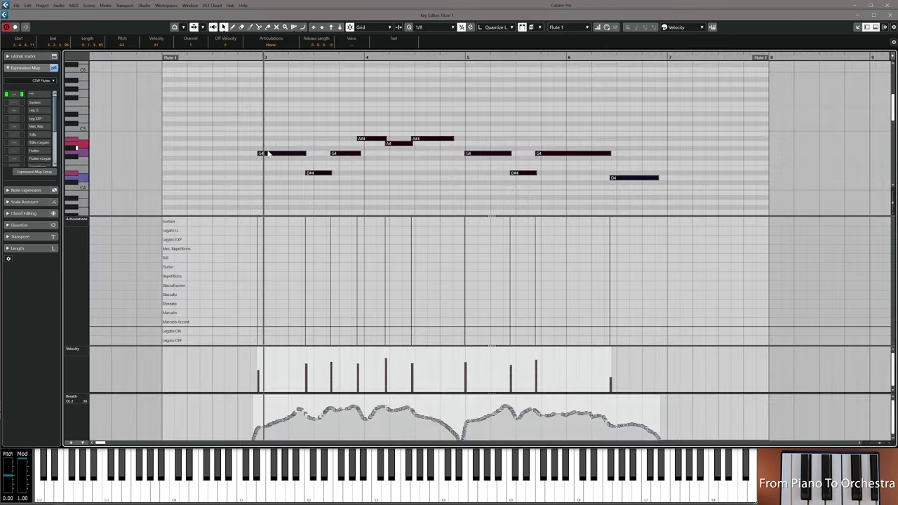
drag(270, 154, 277, 153)
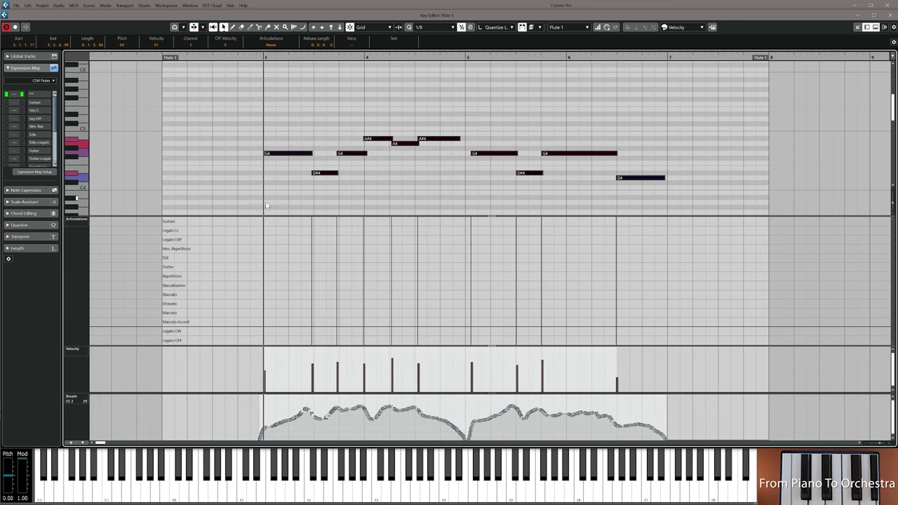
Apply the Legato LL articulation to the Flute 1 phrase, starting in bar 2 ahead of the first note
right_click(229, 232)
click(236, 232)
click(234, 230)
key(1)
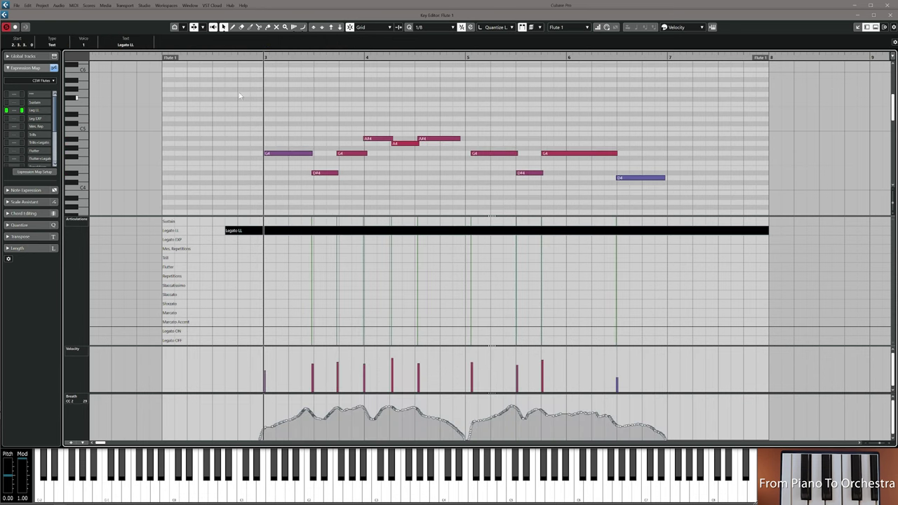
Play back the flute phrase and start the A4 note in bar 4 slightly earlier, closing the editor when done
click(251, 57)
key(space)
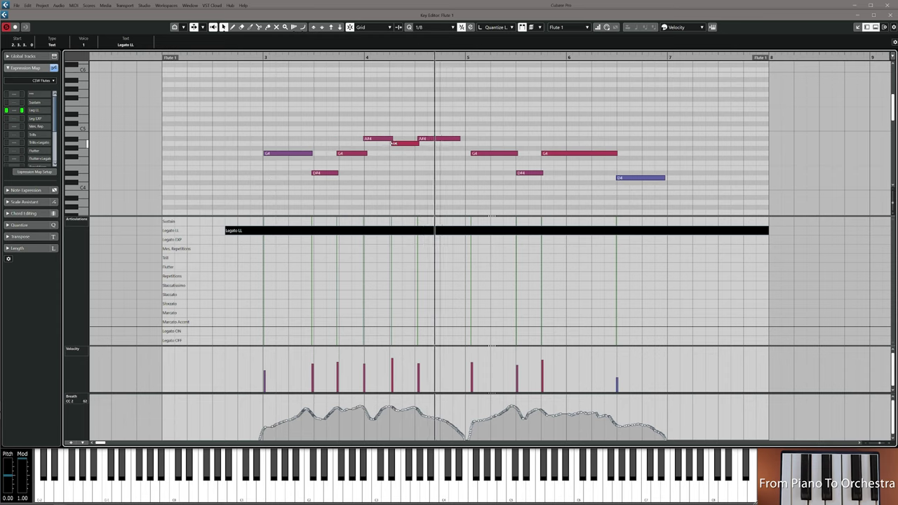
click(395, 144)
click(396, 155)
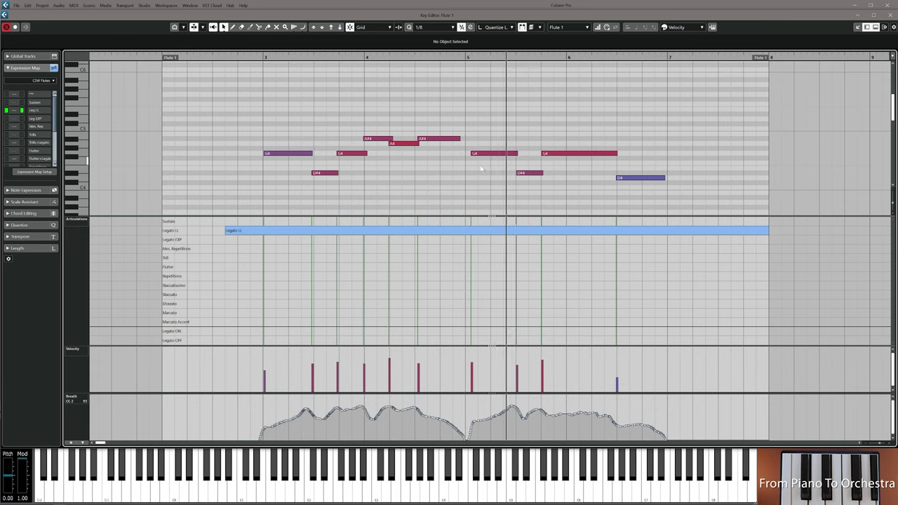
click(519, 172)
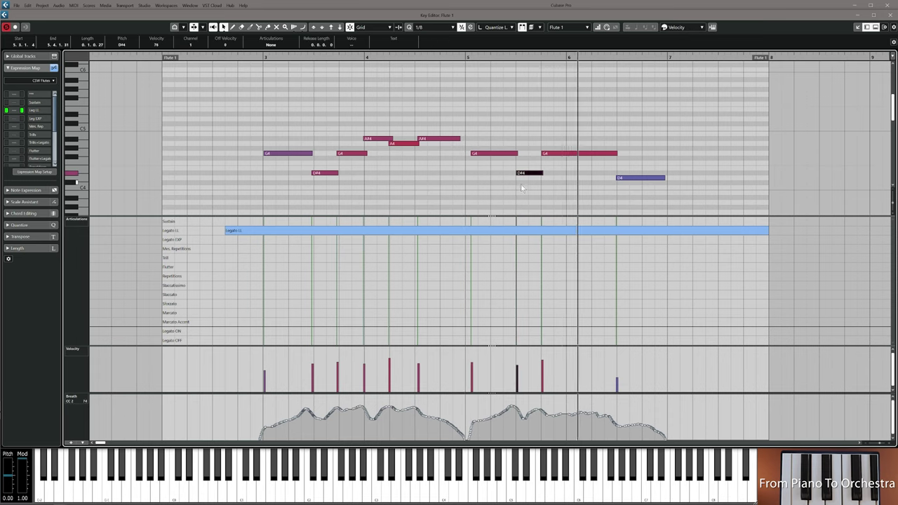
key(space)
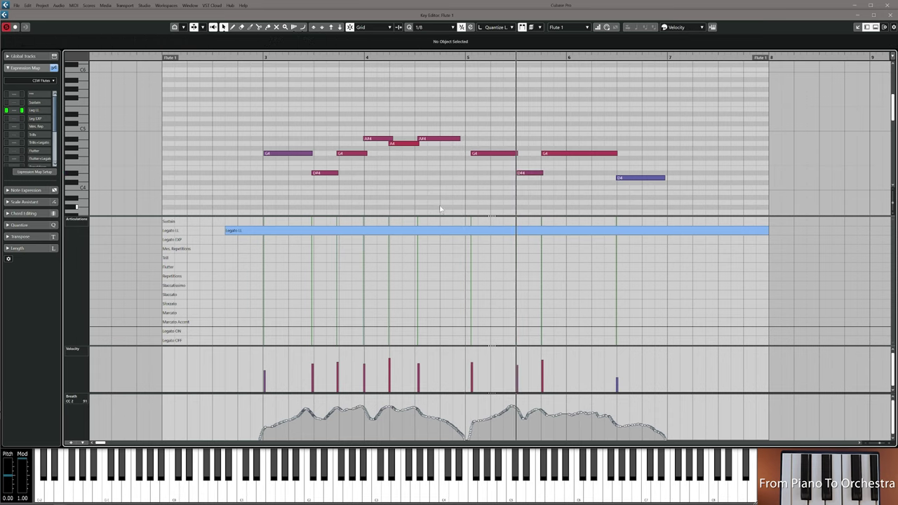
key(Escape)
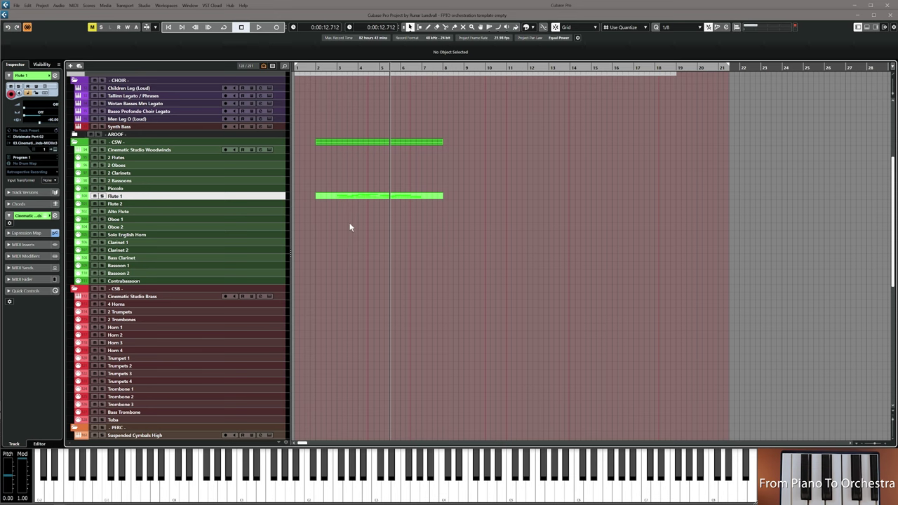
Extend the start of the Flute 1 part back to bar 1
scroll(362, 209, up, 3)
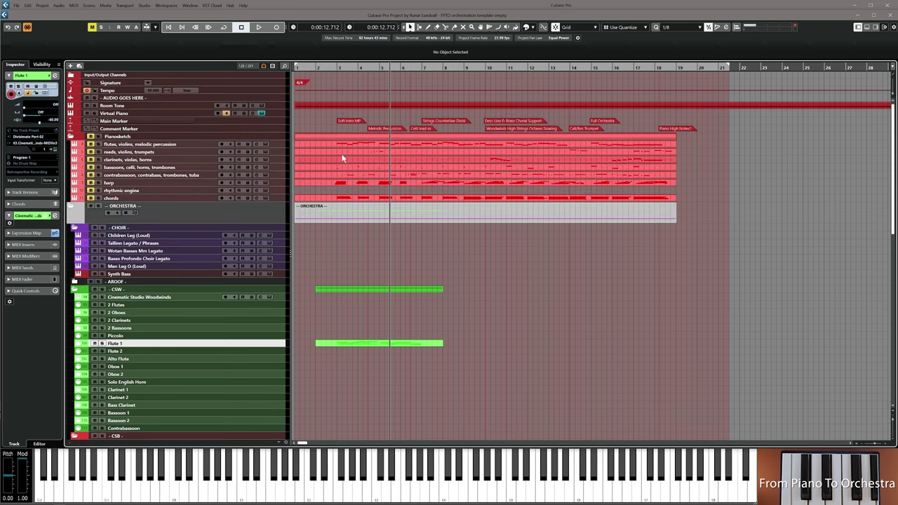
key(KP_Decimal)
click(338, 144)
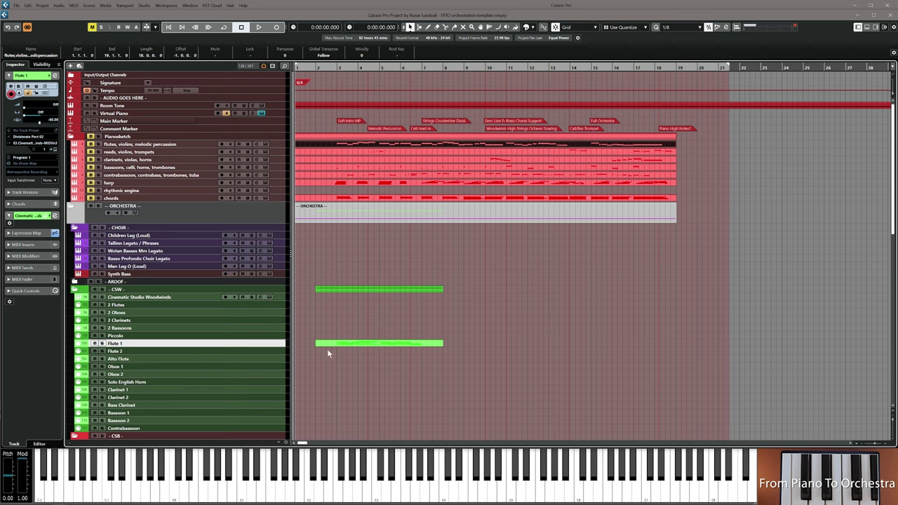
drag(325, 345, 293, 348)
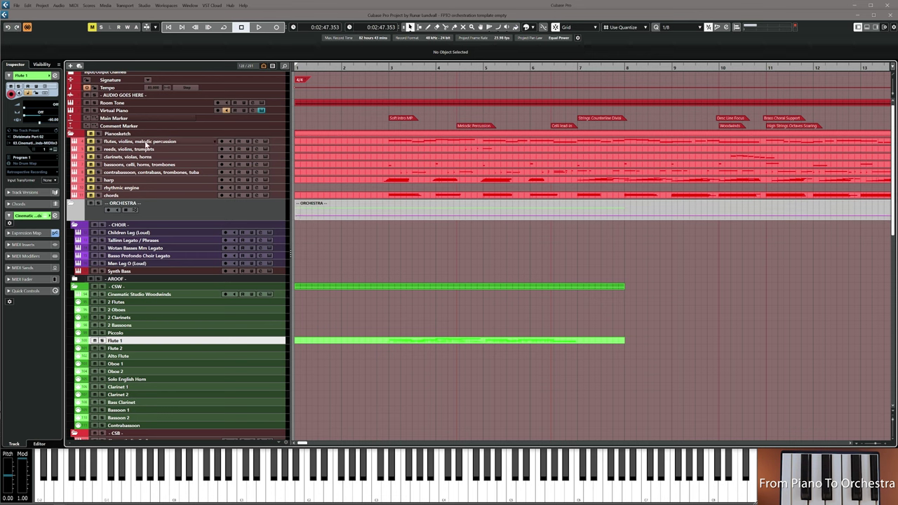
Open the piano sketch's chords part and select the lowest note of every chord from bar 3 to bar 17
click(379, 196)
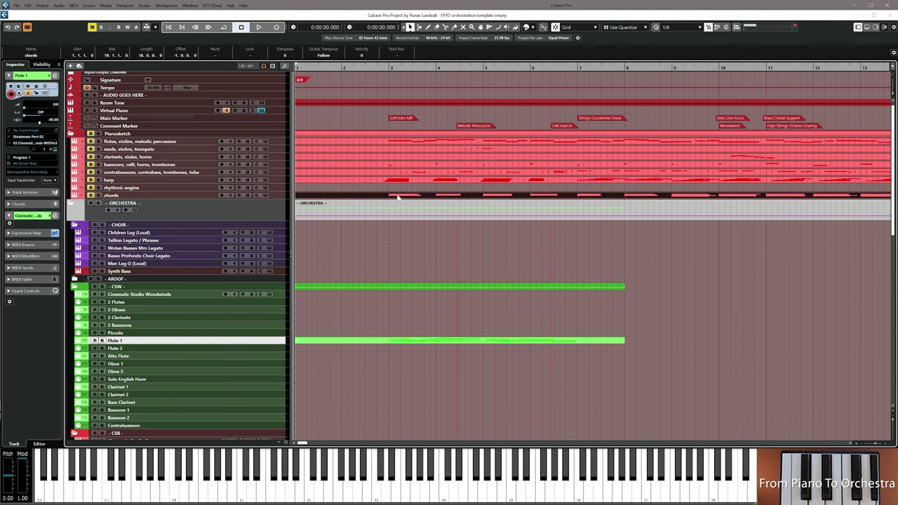
double_click(397, 197)
click(196, 231)
shift+click(239, 221)
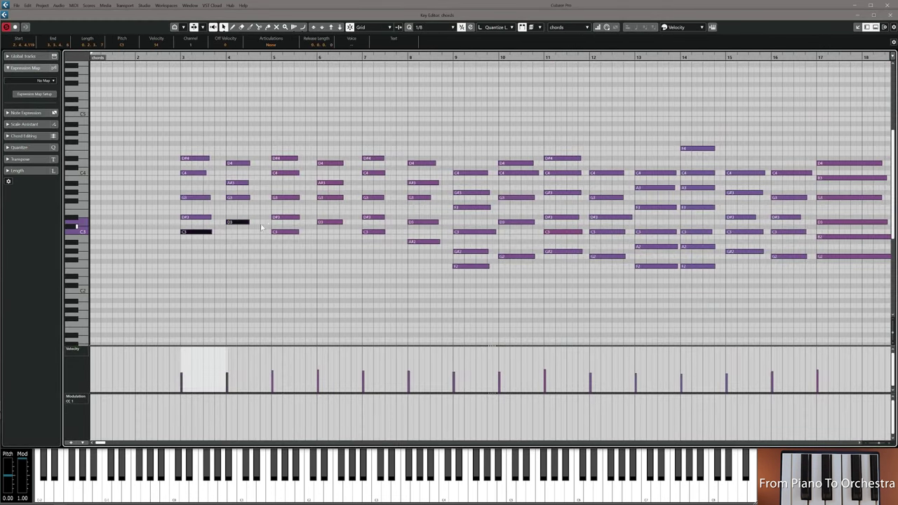
shift+click(284, 232)
shift+click(327, 222)
shift+click(372, 231)
shift+click(422, 241)
shift+click(468, 265)
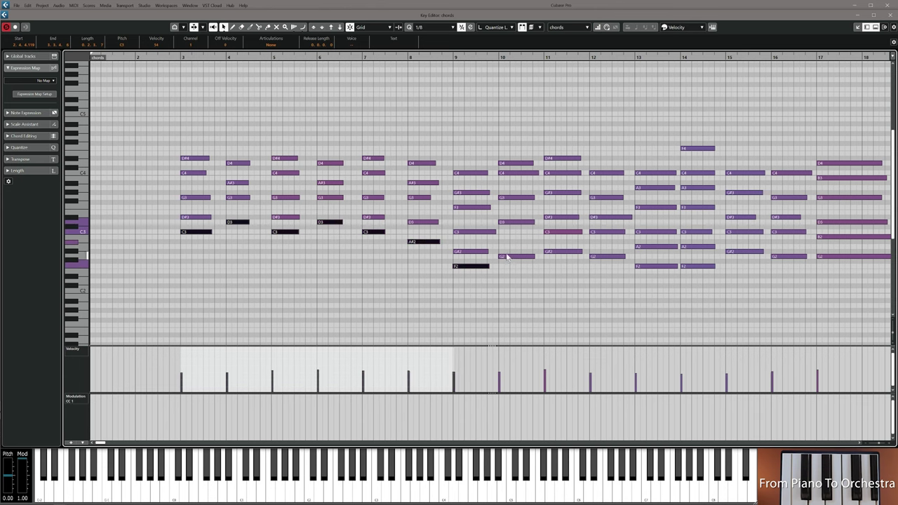
shift+click(507, 256)
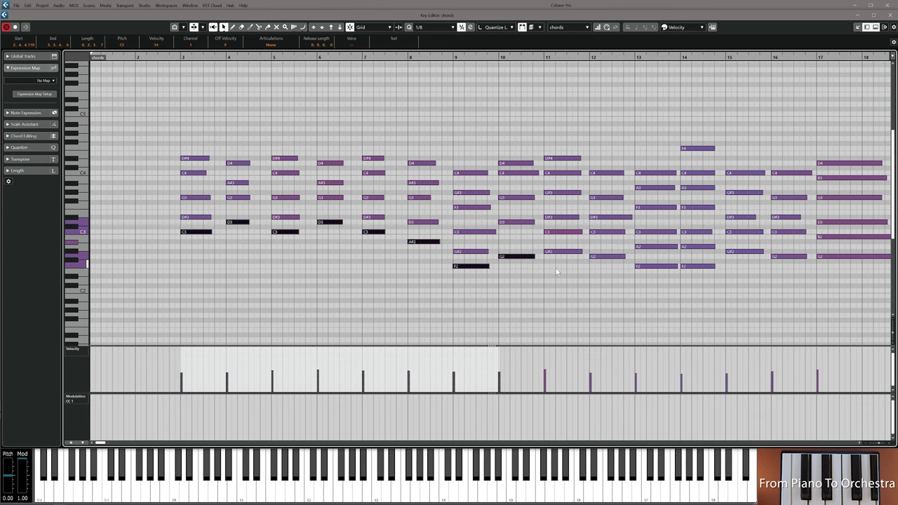
key(g)
shift+click(407, 252)
shift+click(436, 256)
shift+click(468, 265)
shift+click(497, 266)
shift+click(526, 252)
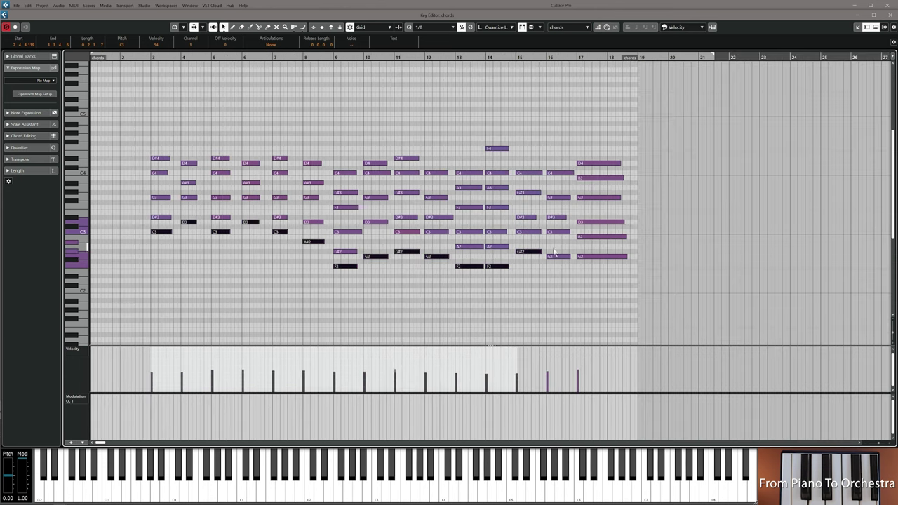
shift+click(558, 256)
shift+click(597, 257)
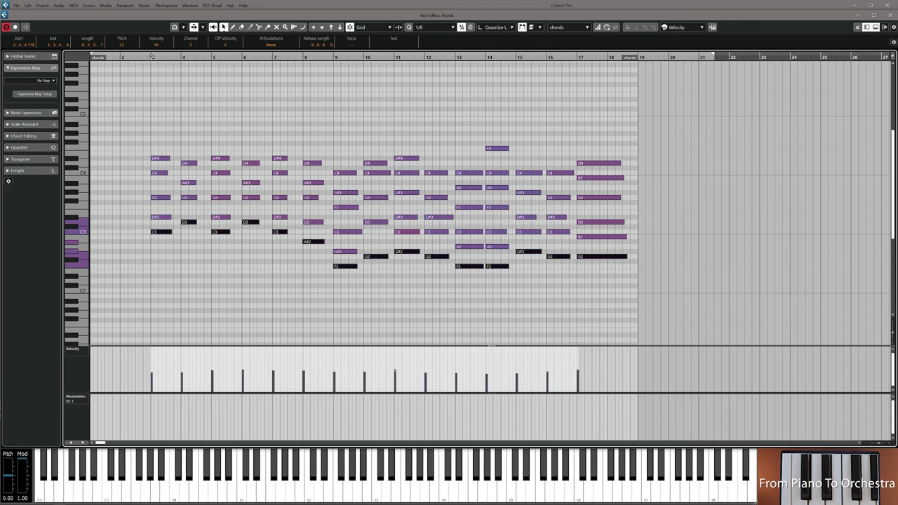
Copy the selected bass notes onto the Alto Flute track, starting at bar 3
click(151, 57)
key(Return)
scroll(237, 287, down, 4)
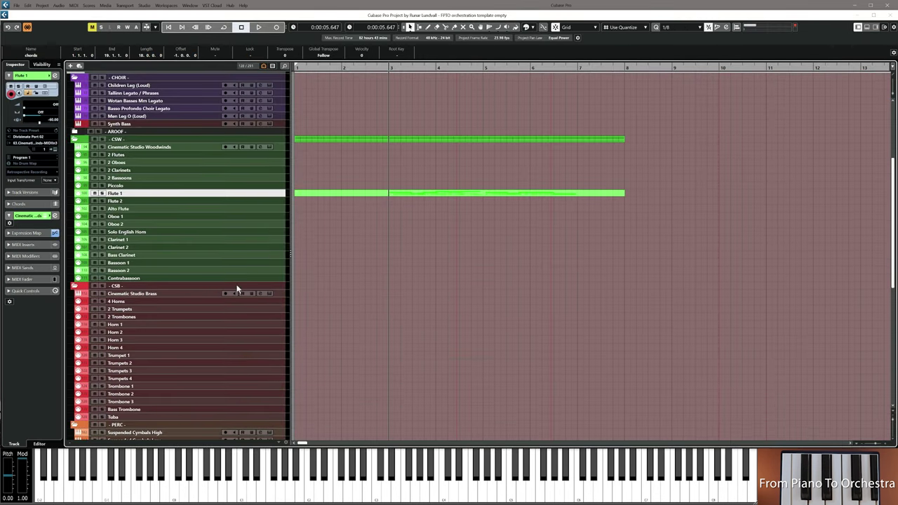
click(180, 208)
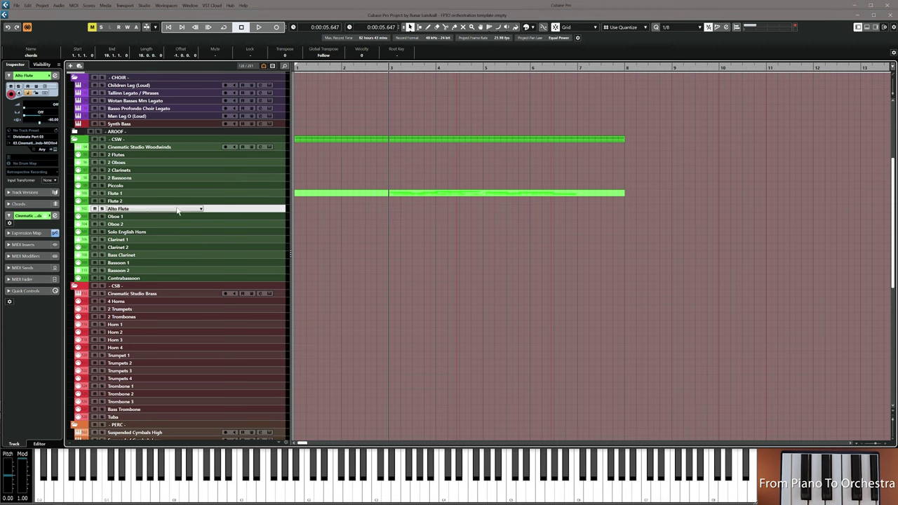
key(ctrl+v)
Delete the Alto Flute notes from bar 9 onward and lengthen the remaining A#2 note in bar 8
double_click(391, 208)
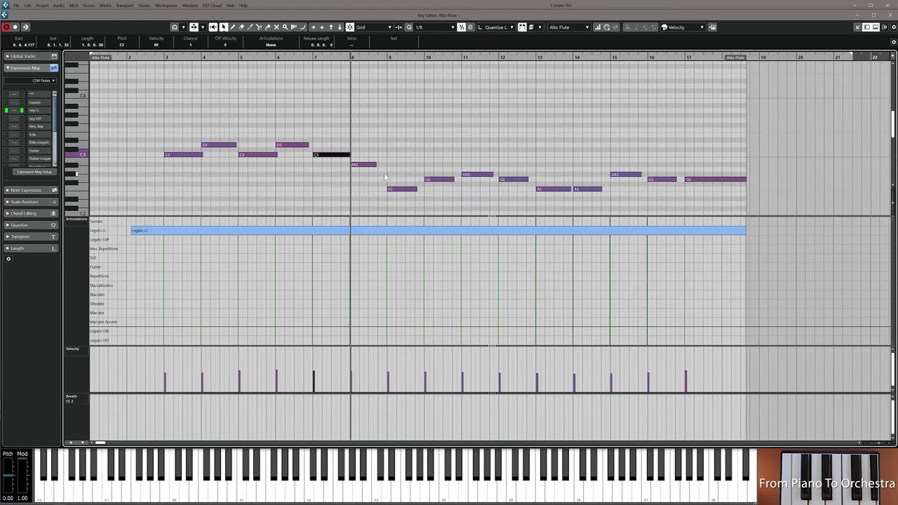
drag(392, 164, 737, 204)
key(Delete)
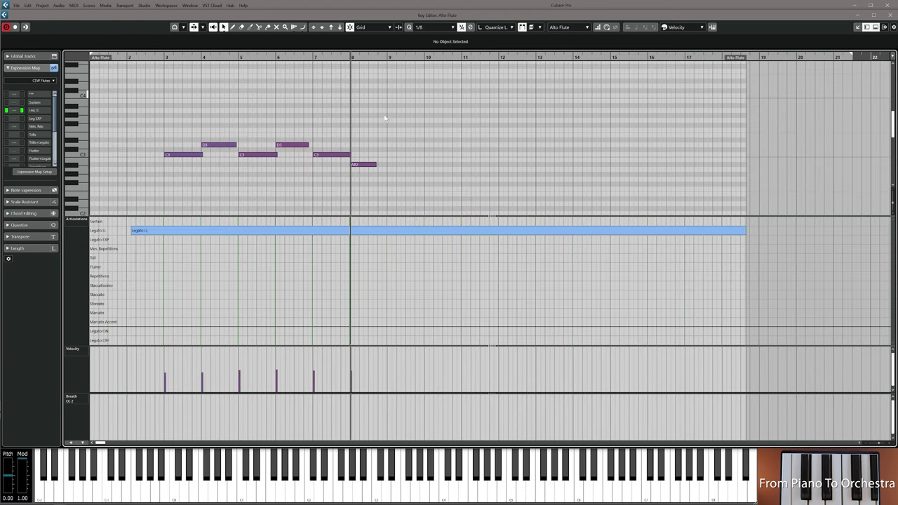
drag(376, 164, 385, 165)
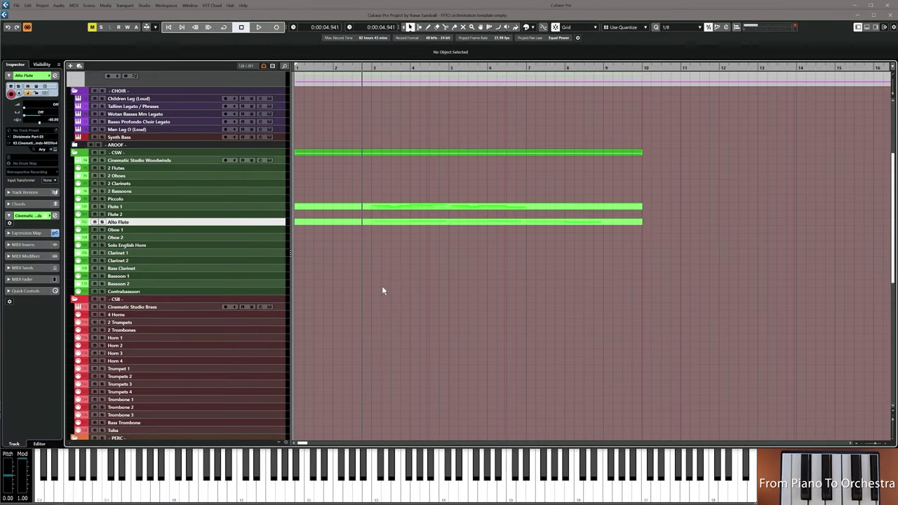
Play back the two flute parts and record a short melody on Oboe 1, starting the recording around bar 4
key(space)
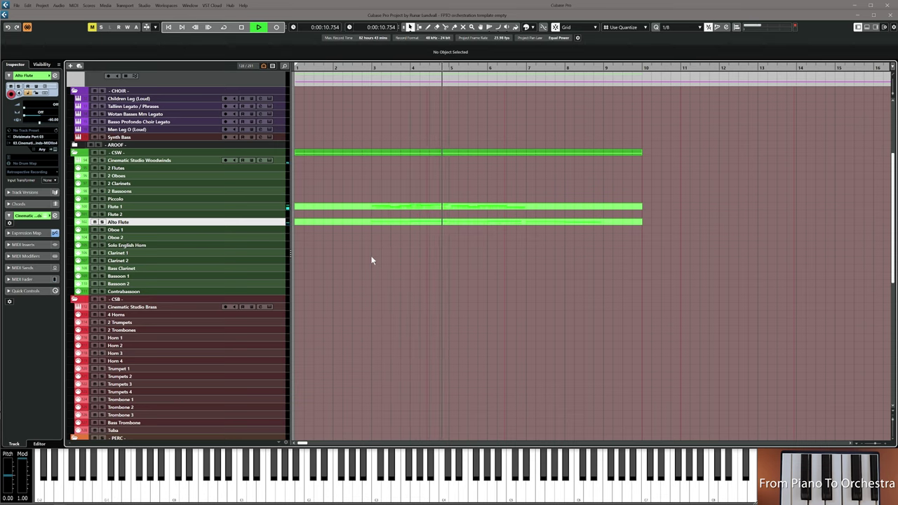
key(space)
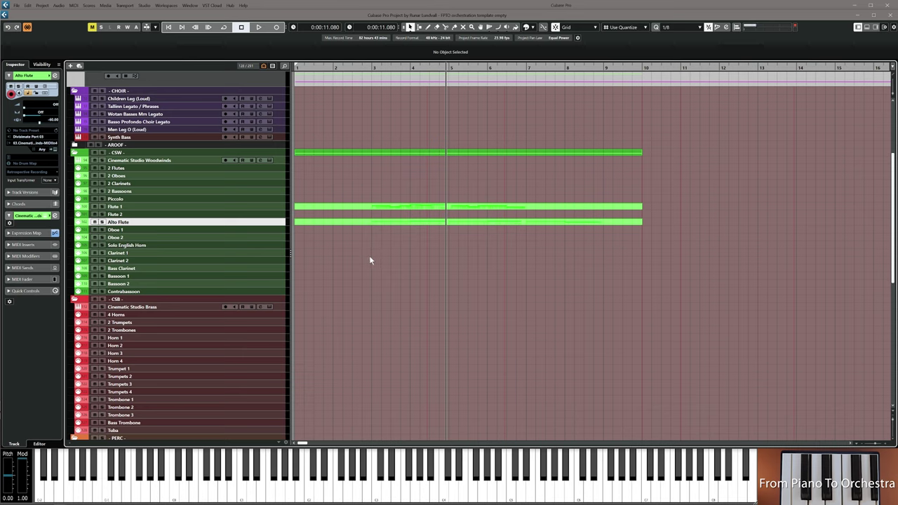
click(171, 230)
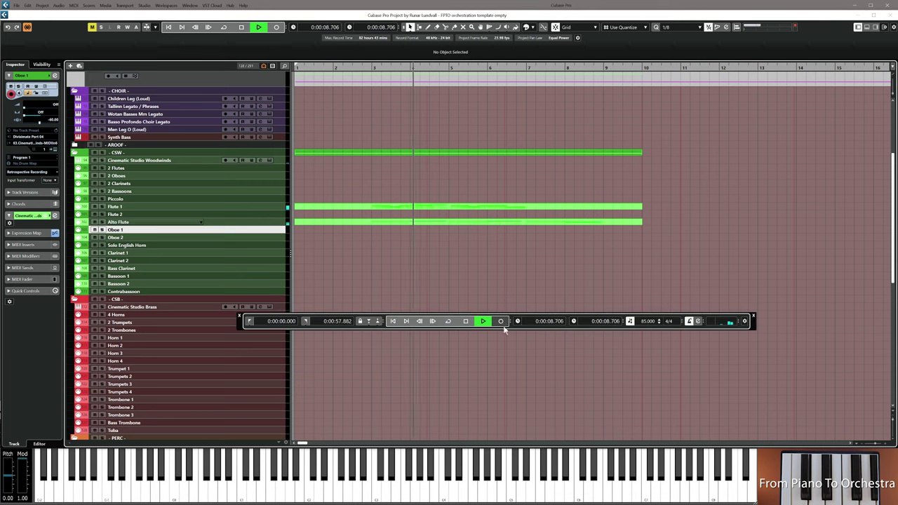
click(501, 321)
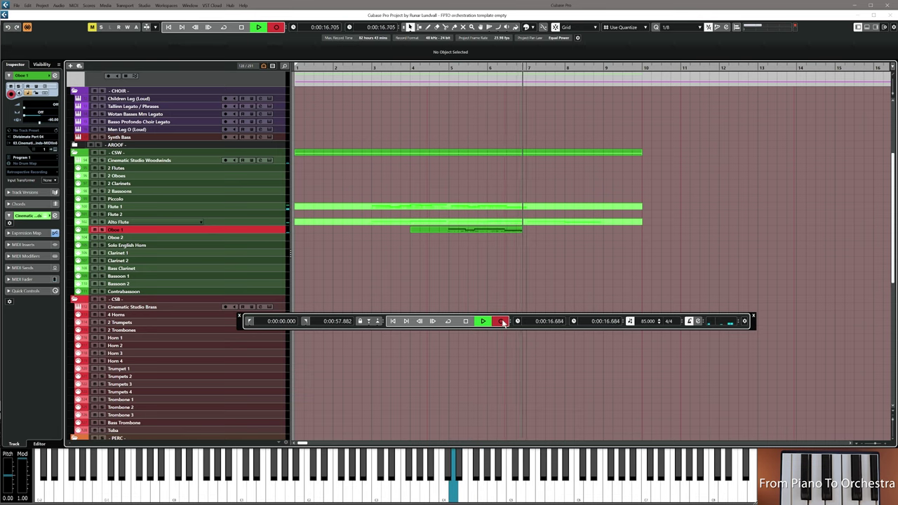
key(space)
Apply the Legato LL articulation to the Oboe 1 phrase, starting in bar 4 ahead of the first note
double_click(466, 232)
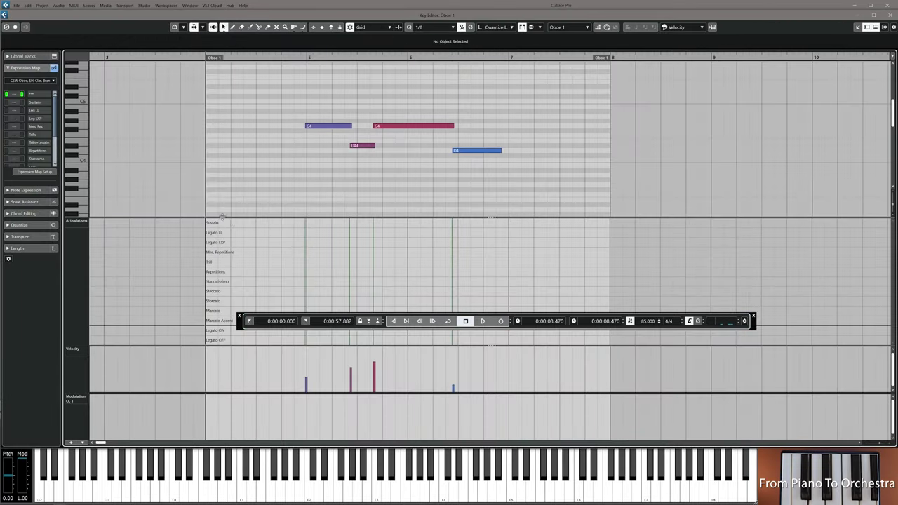
right_click(221, 214)
click(232, 218)
click(282, 233)
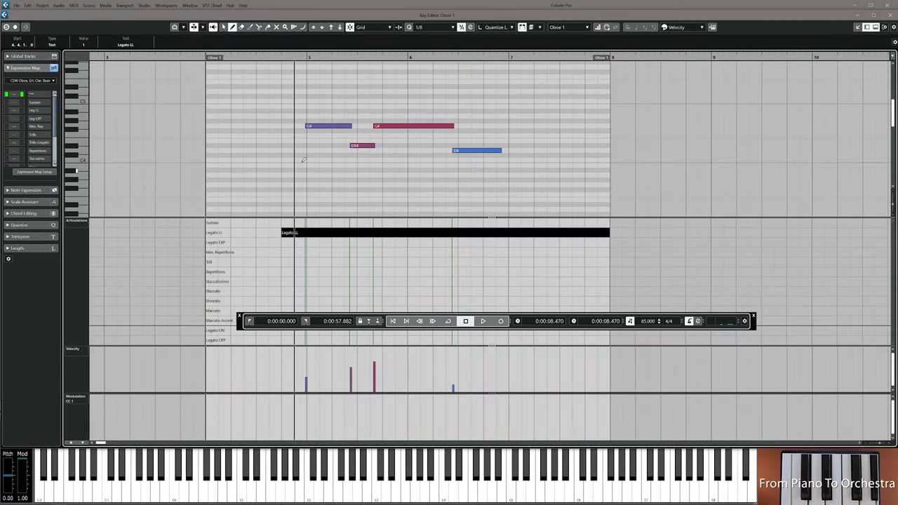
key(1)
Shift the whole Oboe 1 phrase slightly later so its first note falls on bar 5
key(ctrl+a)
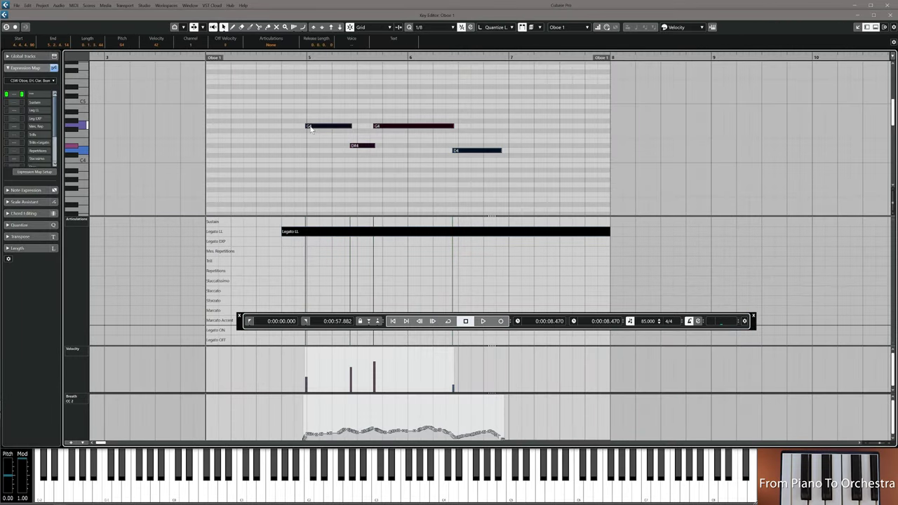
key(l)
drag(310, 129, 313, 128)
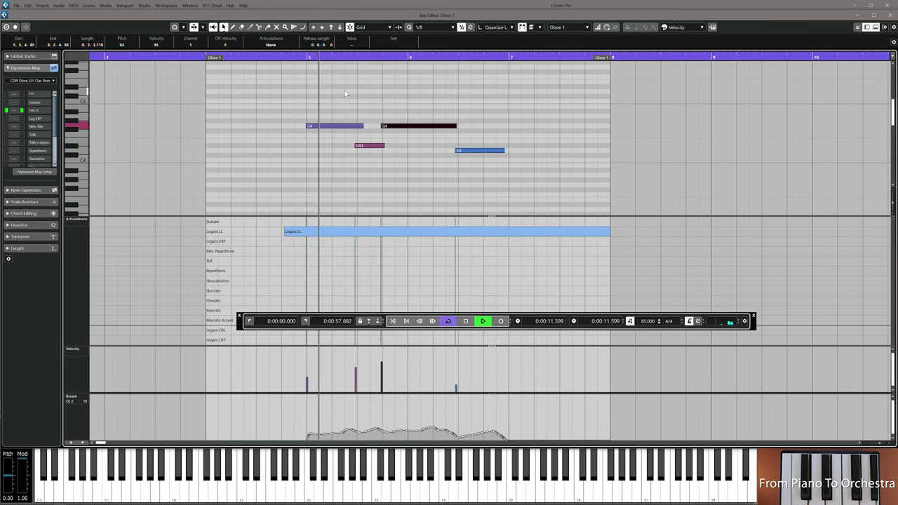
click(342, 93)
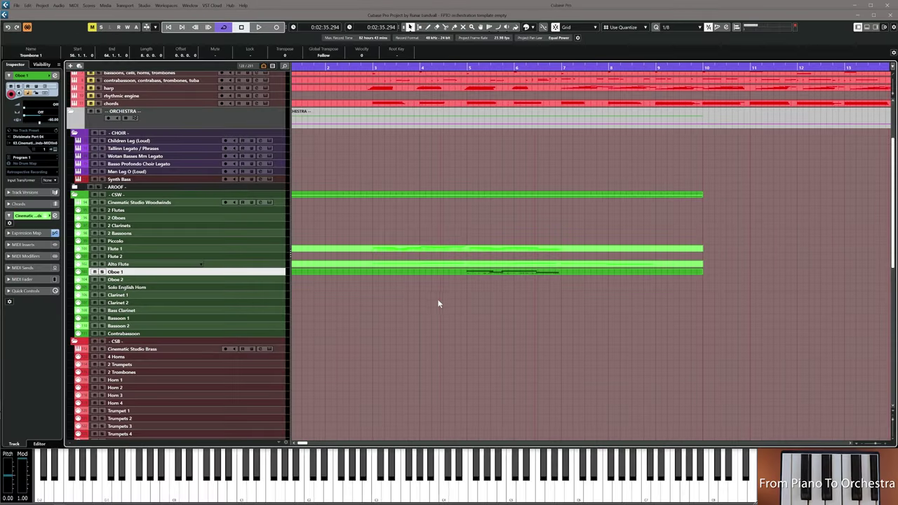
Duplicate the Oboe 1 part onto the Clarinet 1 track and play back the woodwinds together
scroll(435, 304, up, 2)
double_click(449, 286)
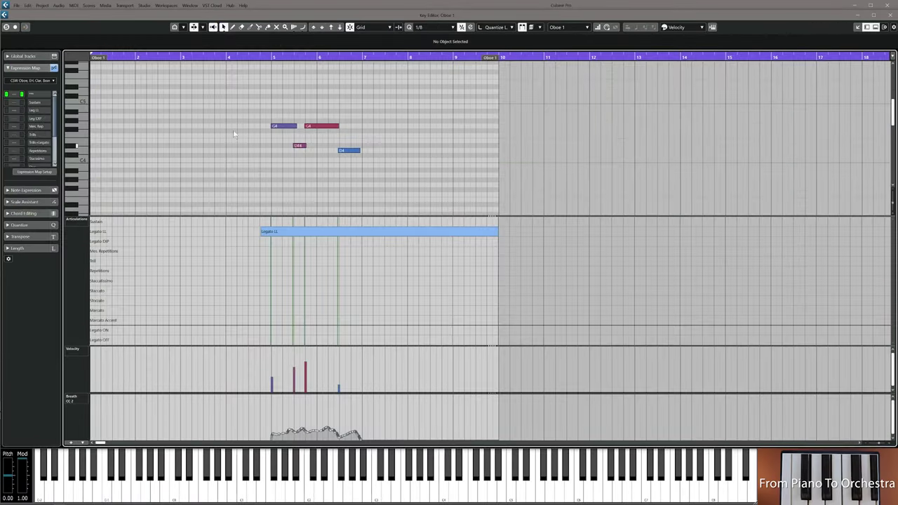
drag(234, 105, 402, 172)
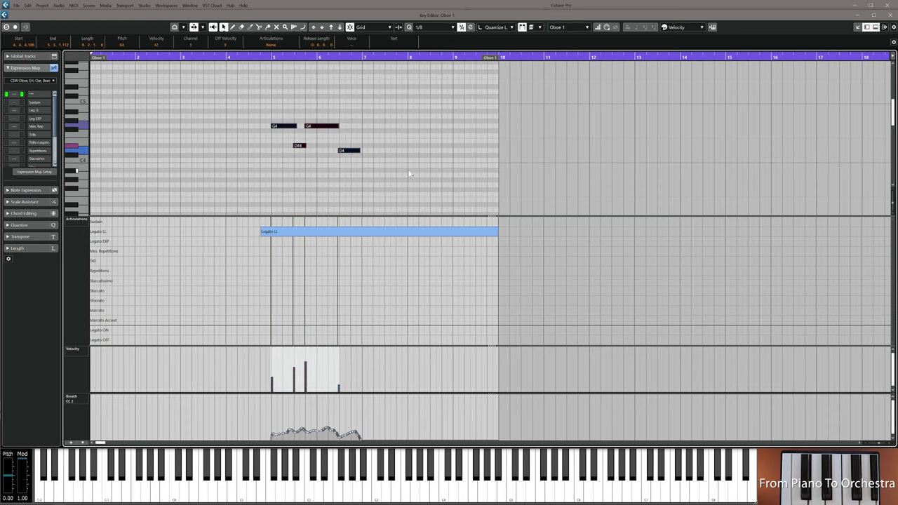
key(Return)
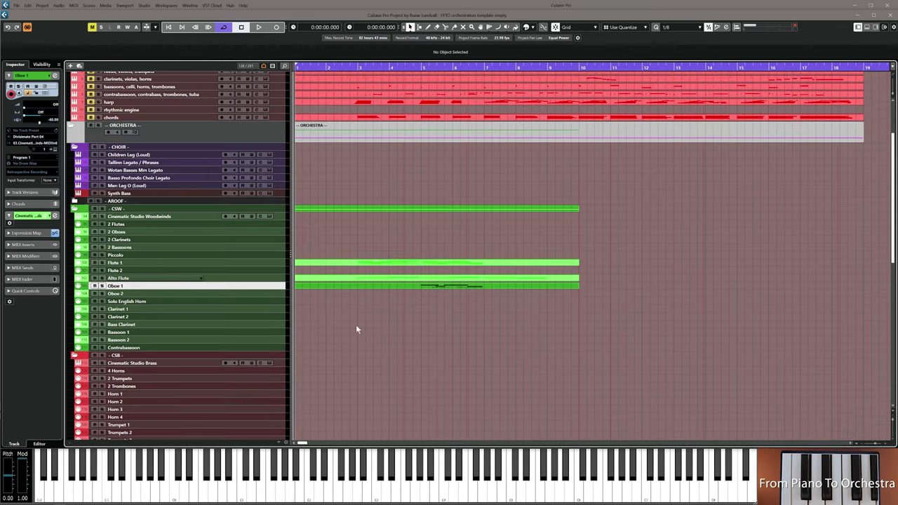
scroll(355, 324, up, 1)
drag(309, 291, 297, 314)
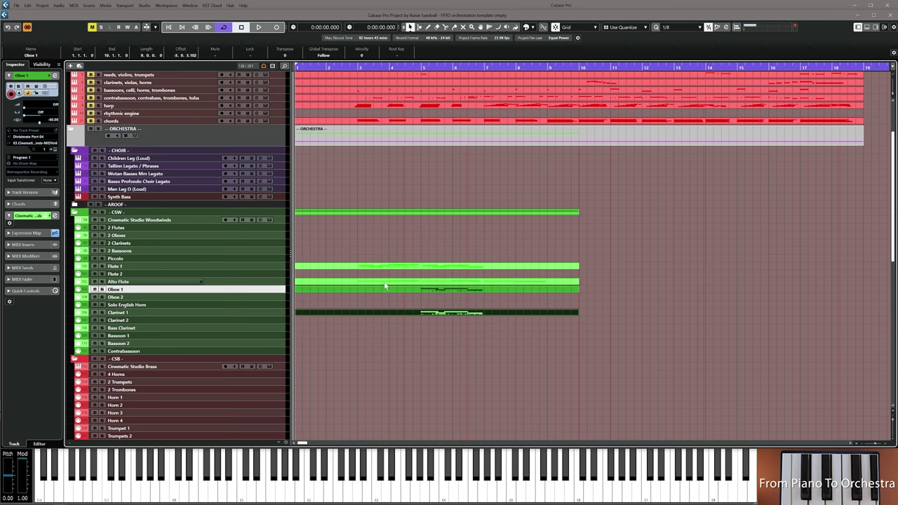
key(space)
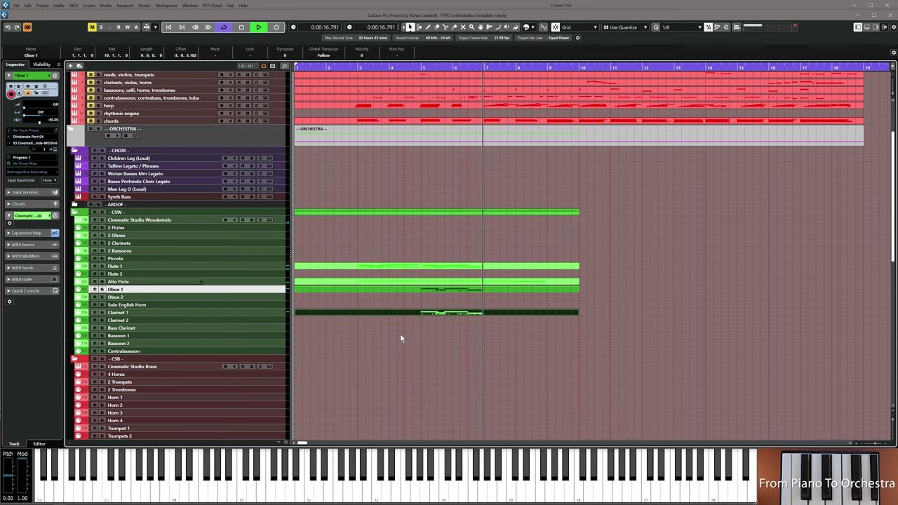
key(space)
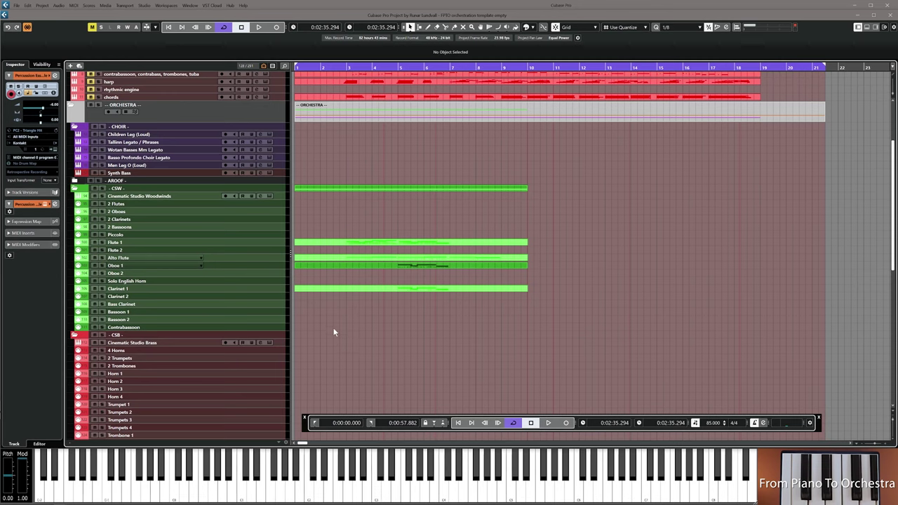
Copy the Alto Flute part onto the Violas track in the CSS folder, starting at bar 1
click(315, 261)
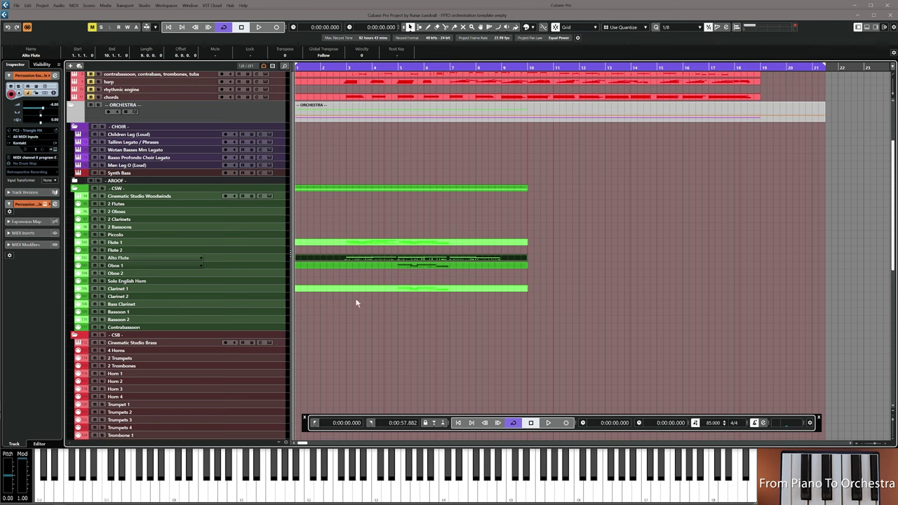
scroll(306, 261, down, 10)
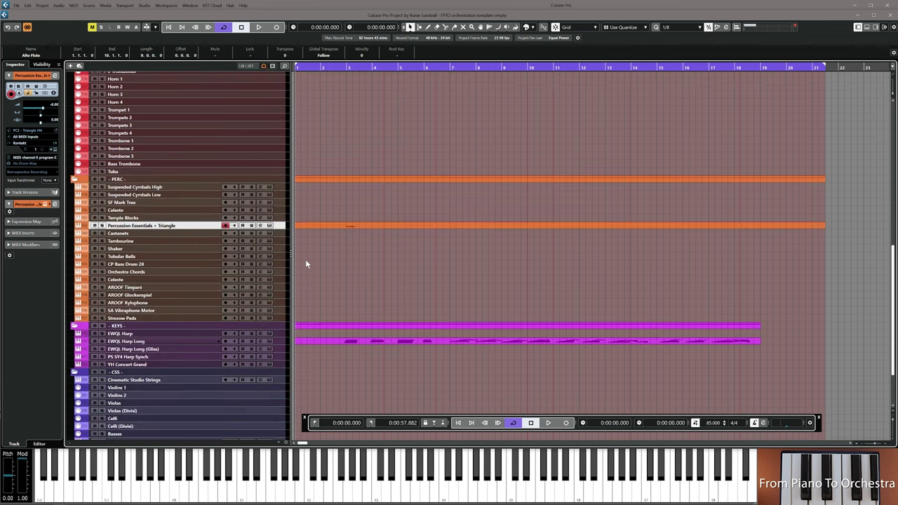
click(215, 329)
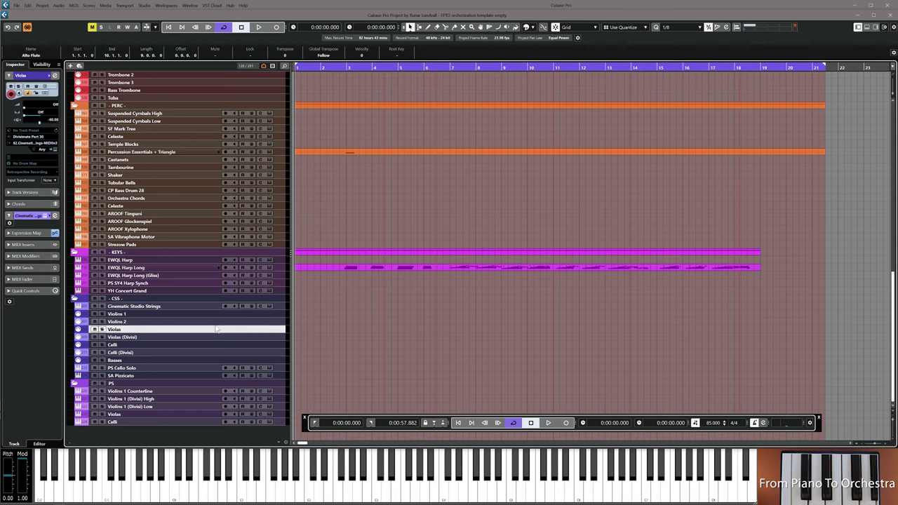
key(ctrl+v)
Apply the Legato STD articulation to the Violas part, starting in bar 2 ahead of the first note
double_click(363, 329)
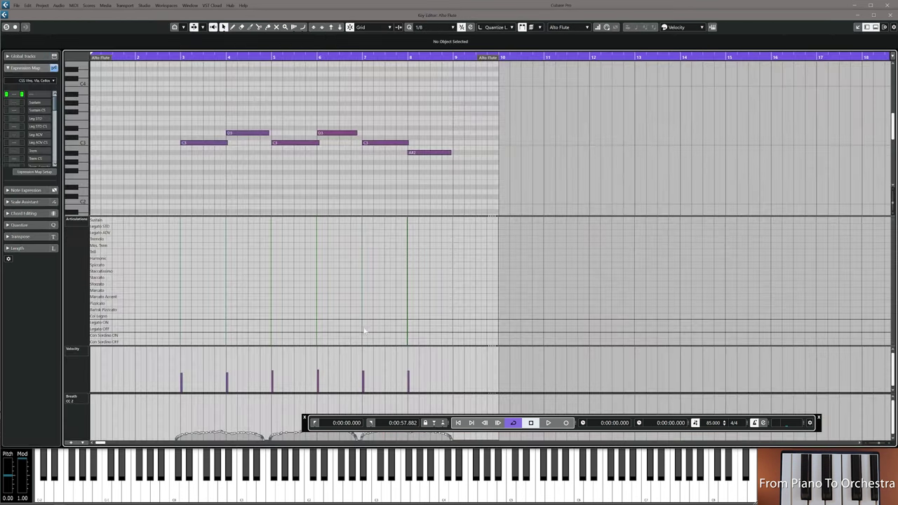
right_click(173, 247)
click(174, 248)
right_click(160, 227)
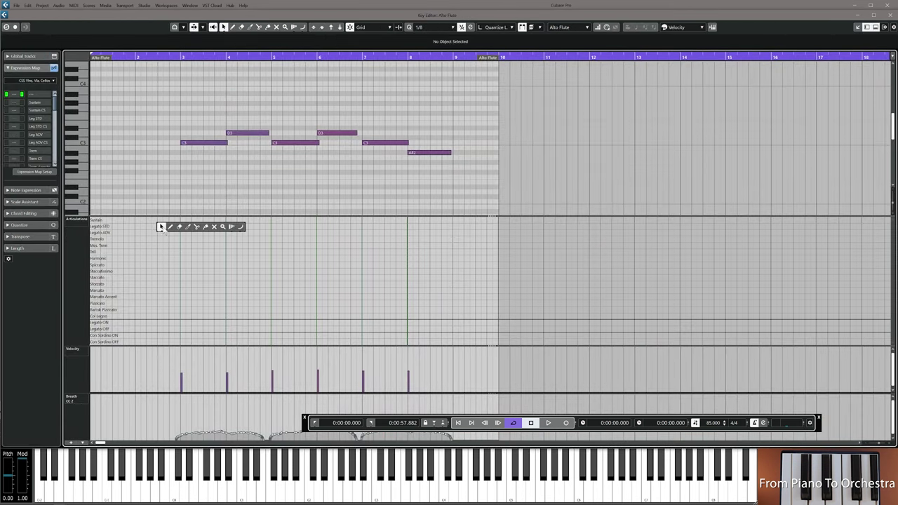
click(169, 227)
click(168, 227)
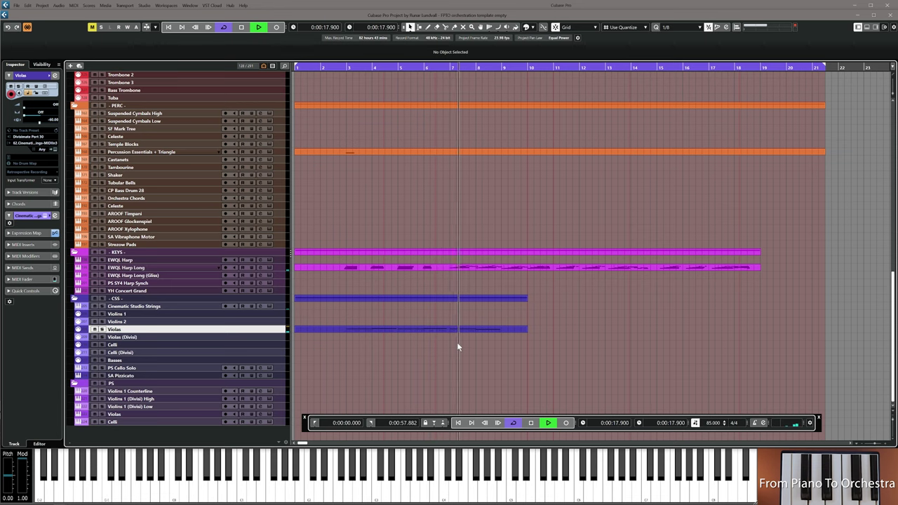
Play back the arrangement from the beginning to hear the violas with the other parts
key(space)
key(Home)
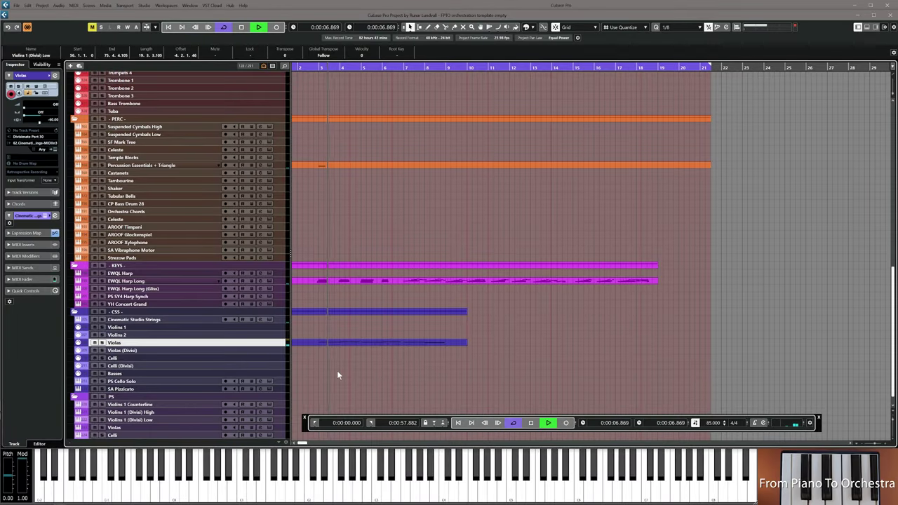
key(space)
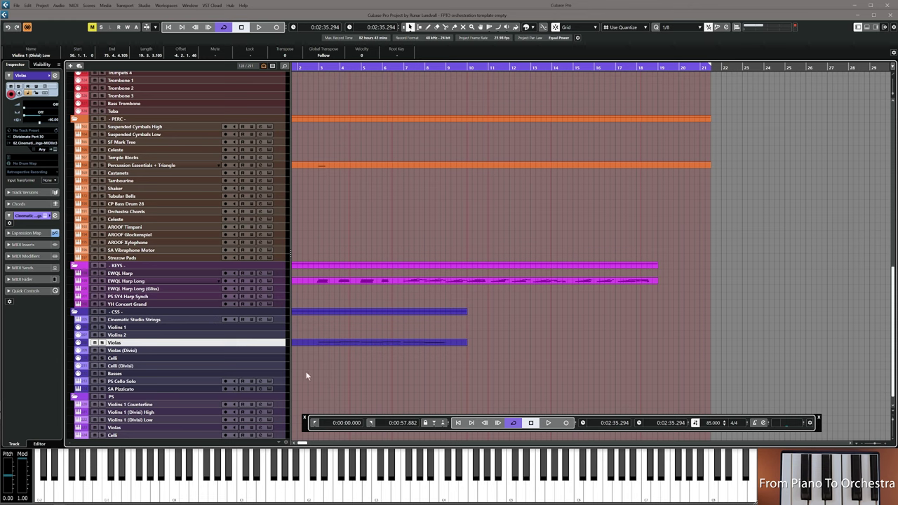
Record a sustained G3 on the Violins 2 track in the CSS folder, from about bar 3 to bar 7
click(181, 336)
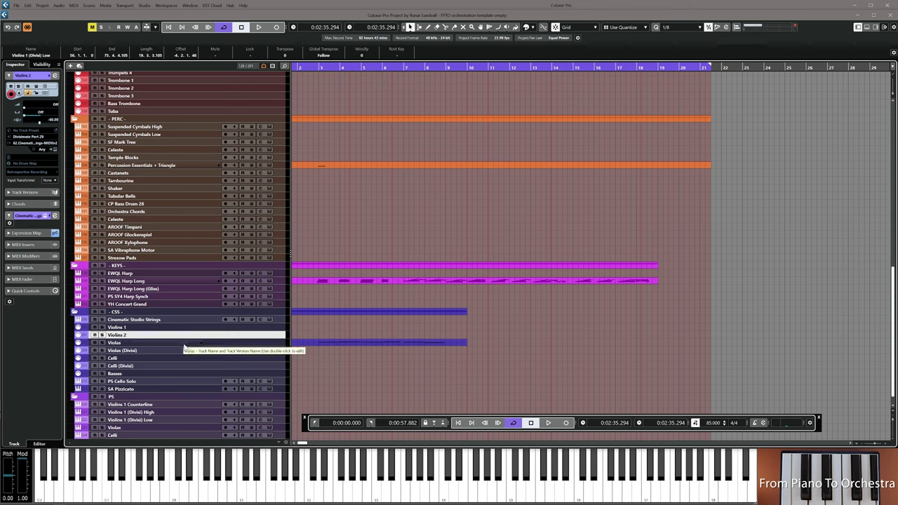
click(565, 423)
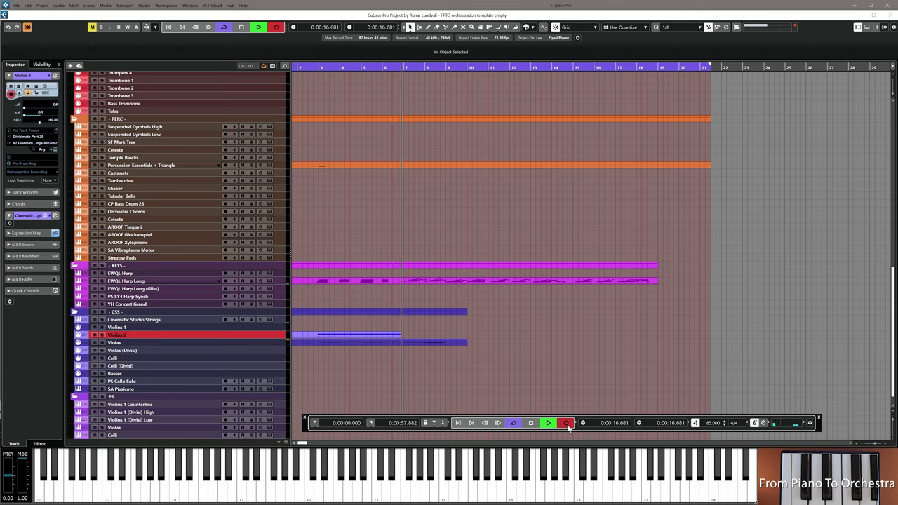
key(space)
Tighten the start of the Violins 2 note and apply the Legato STD articulation from beat 4 of bar 2
key(ctrl+e)
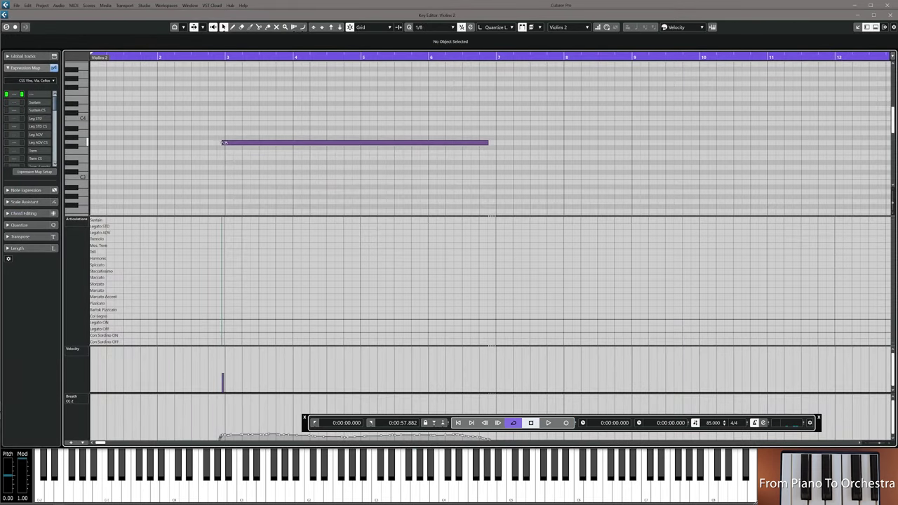
right_click(223, 229)
click(232, 232)
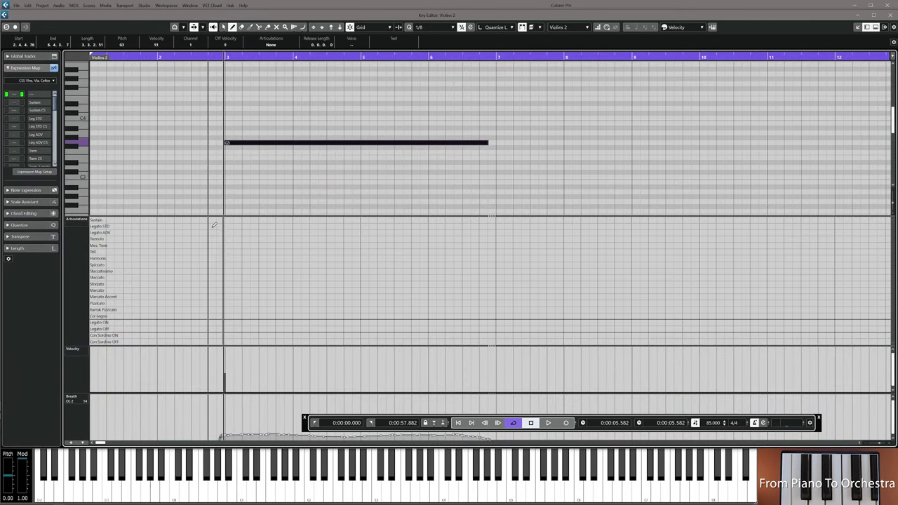
click(213, 226)
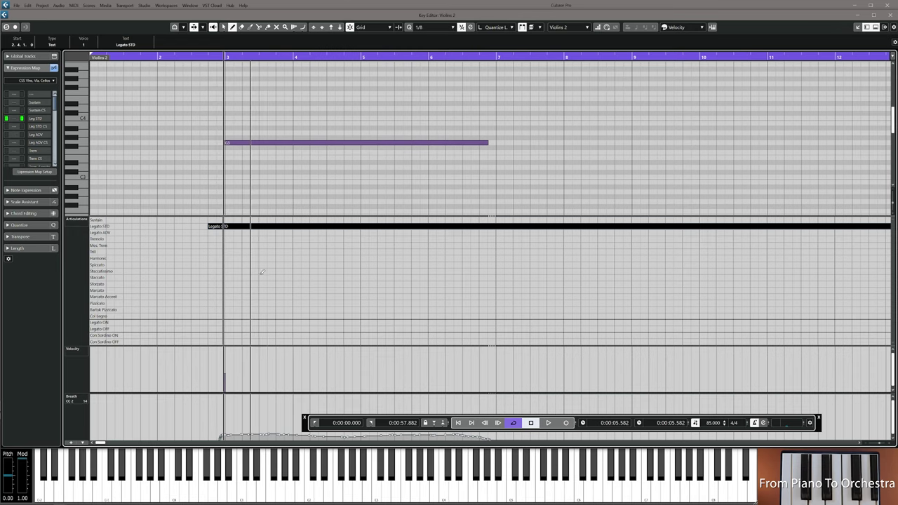
key(Return)
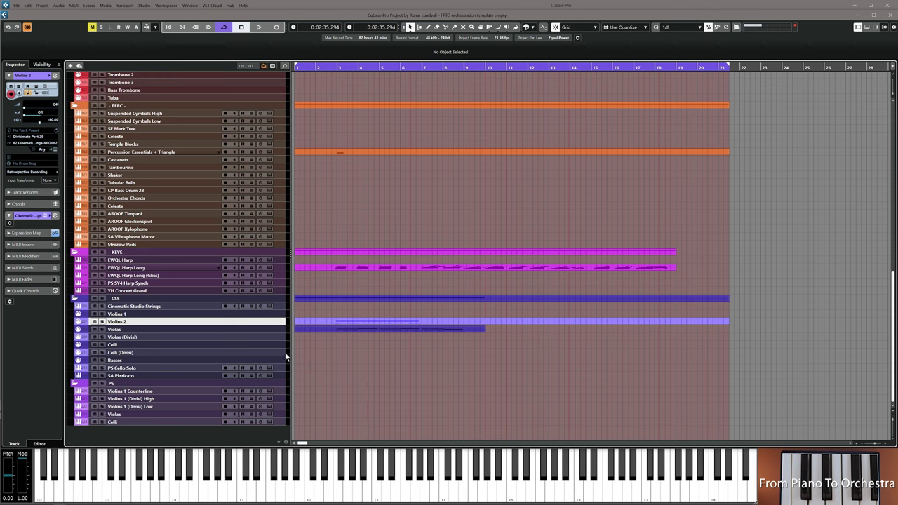
Copy the CSS Violas part to the Violas track in the PS folder, and smooth and lower its Breath (CC 2) curve
drag(304, 332, 301, 419)
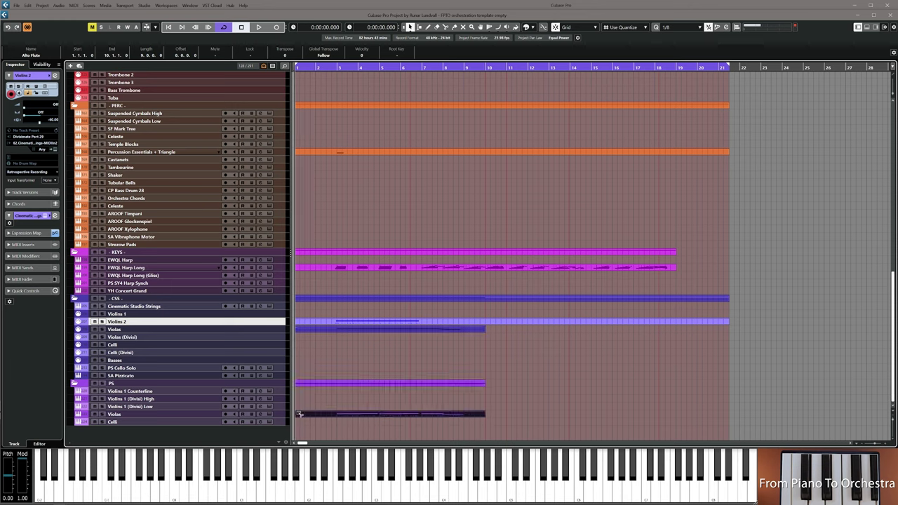
double_click(350, 418)
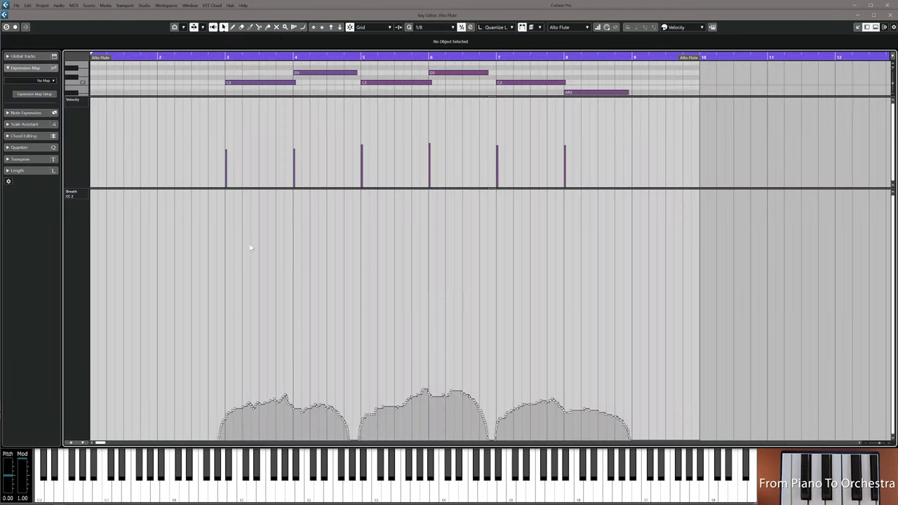
key(ctrl+a)
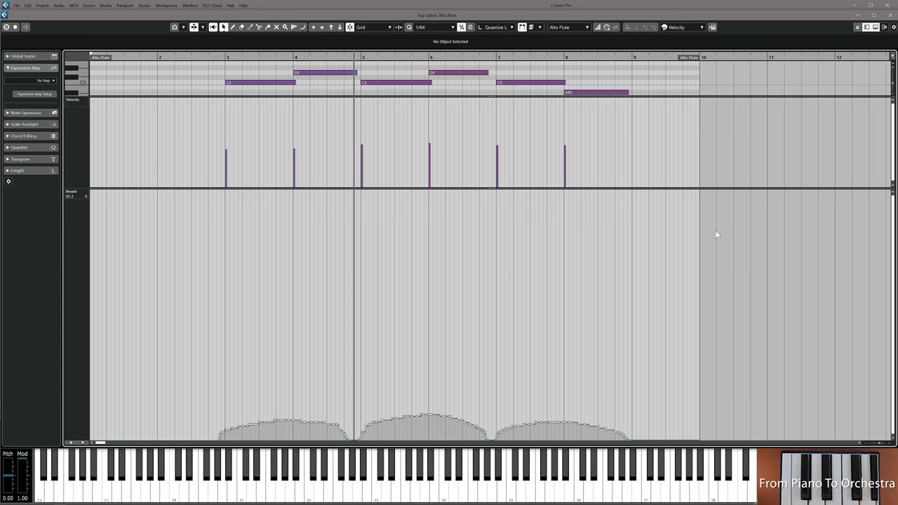
key(Return)
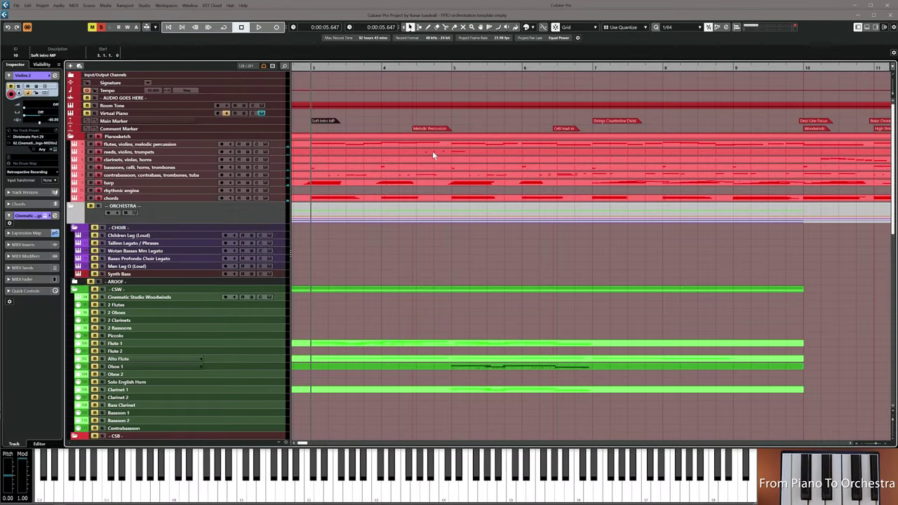
Copy the sketch's "reeds, violins, trumpets" part onto the Celeste track below Orchestra Chords in the PERC folder, starting at bar 1
click(431, 152)
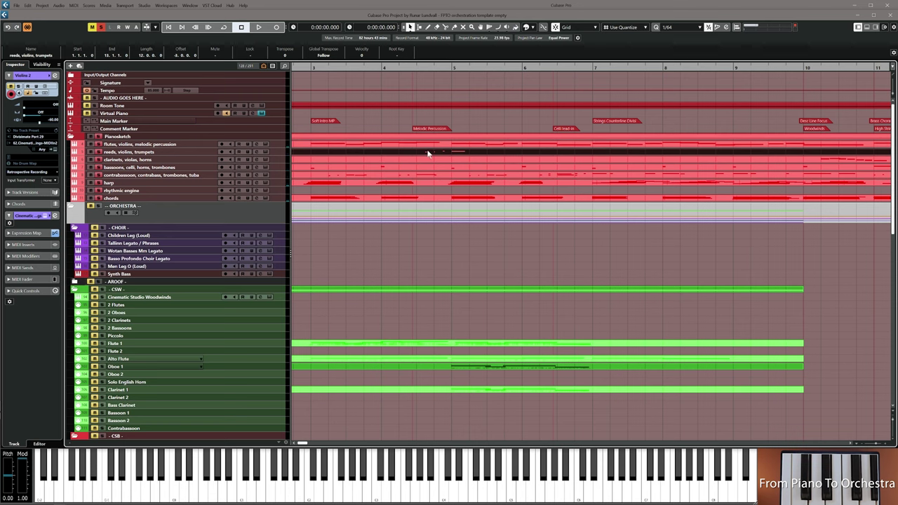
drag(320, 255, 229, 254)
click(330, 152)
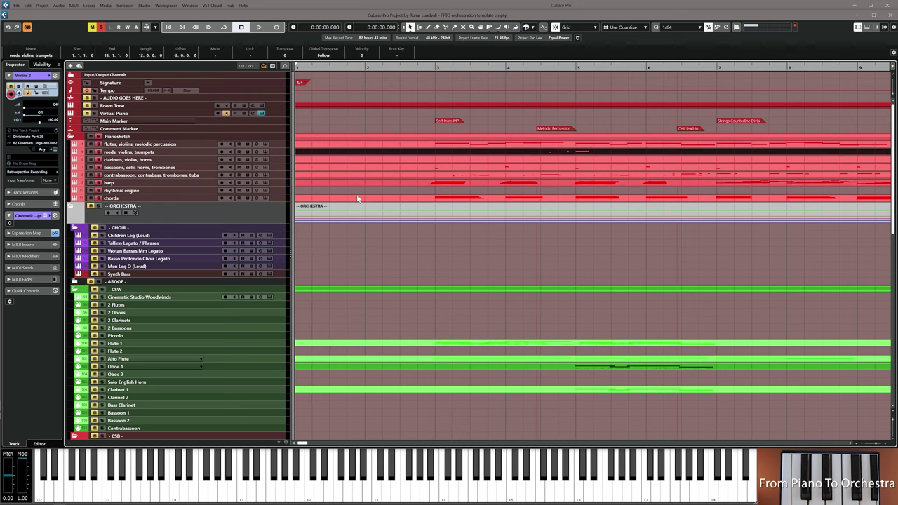
key(g)
key(s)
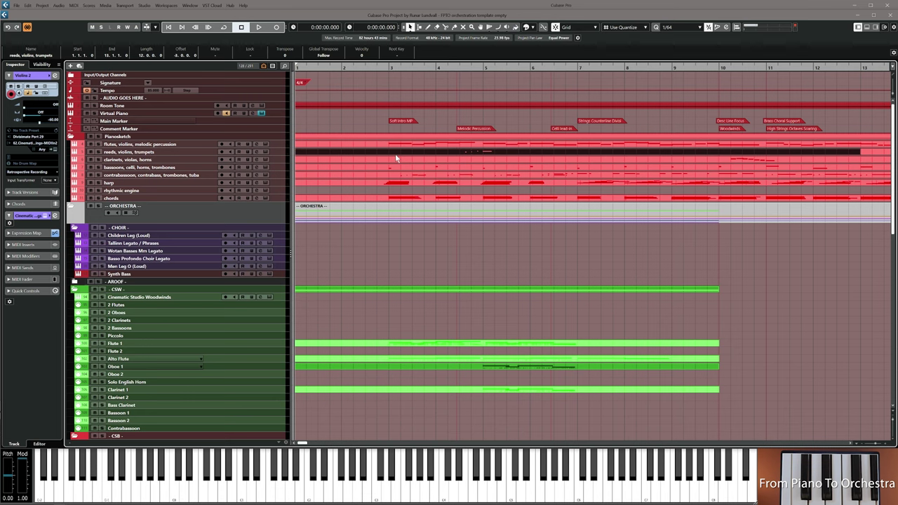
scroll(321, 277, down, 5)
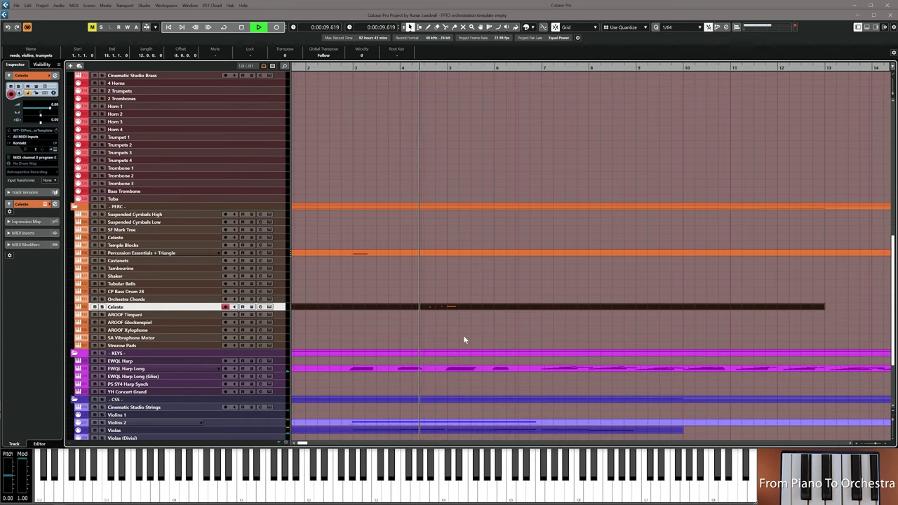
Trim the starts of all four Celeste notes slightly later and play back the phrase
double_click(437, 308)
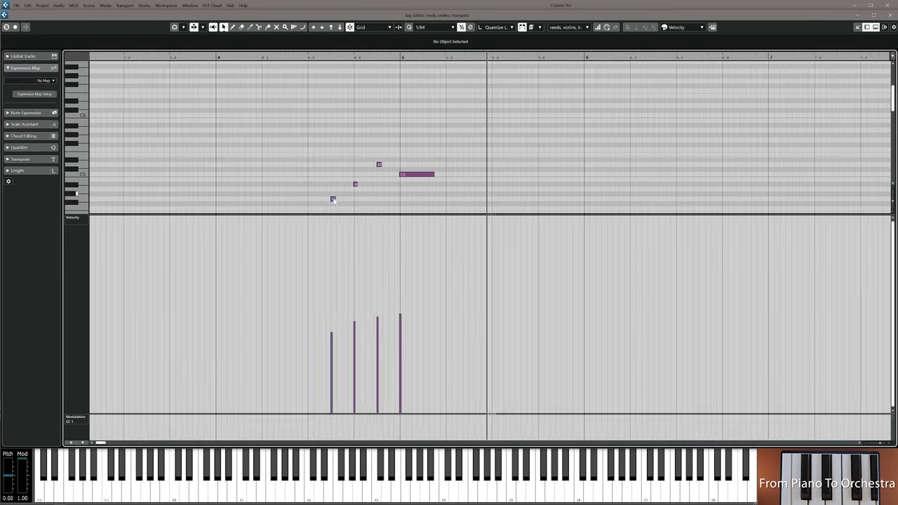
scroll(332, 200, up, 3)
key(ctrl+a)
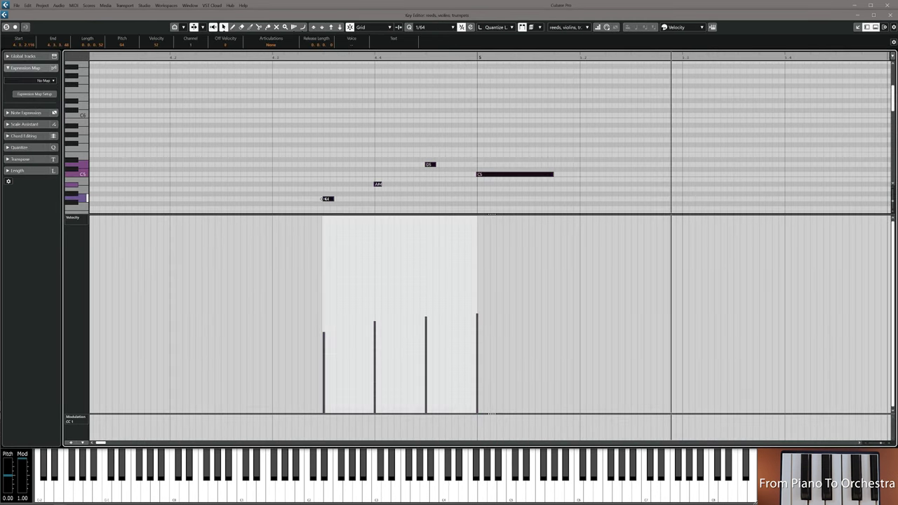
drag(325, 199, 326, 199)
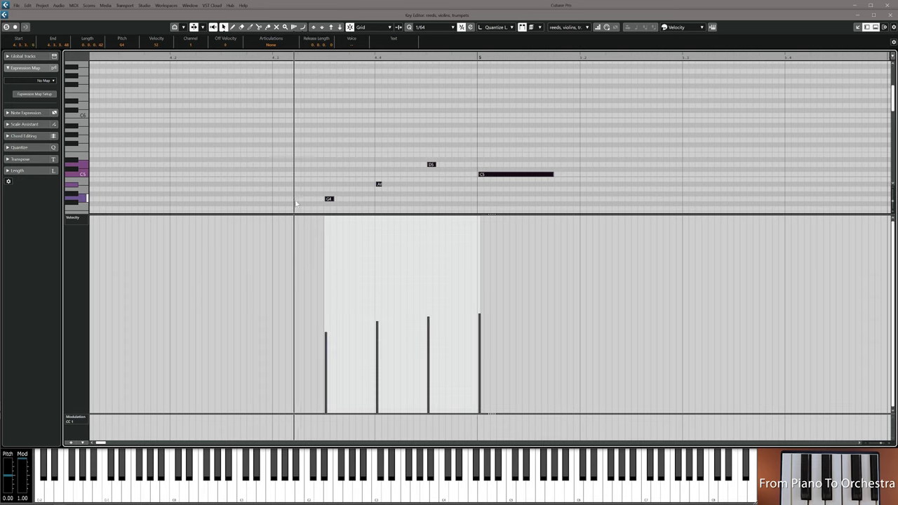
key(space)
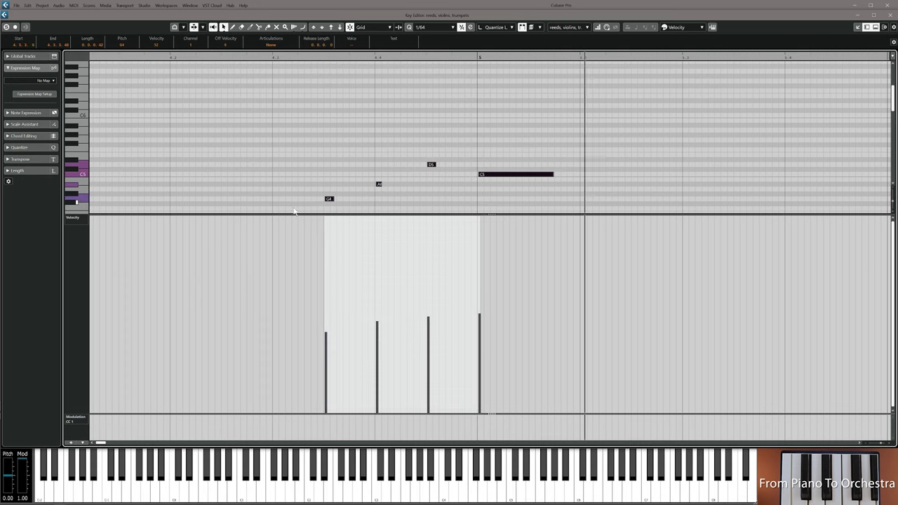
key(space)
Transpose the four Celeste notes down one octave and play back the phrase
scroll(297, 144, down, 1)
drag(284, 105, 581, 190)
key(shift+Down)
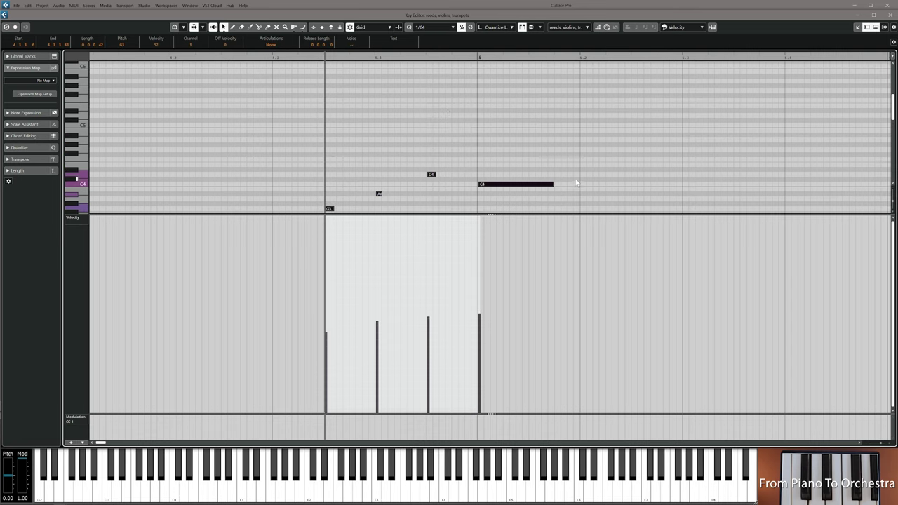
click(242, 56)
scroll(261, 114, down, 2)
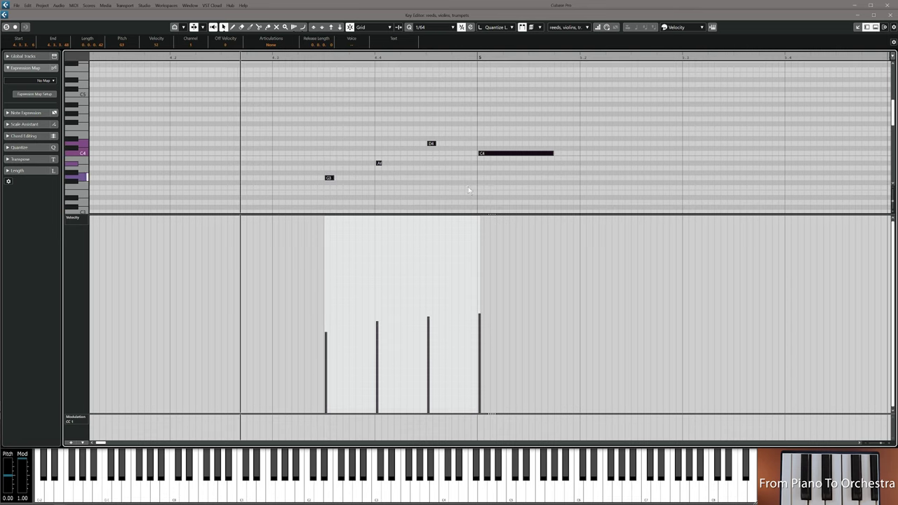
key(space)
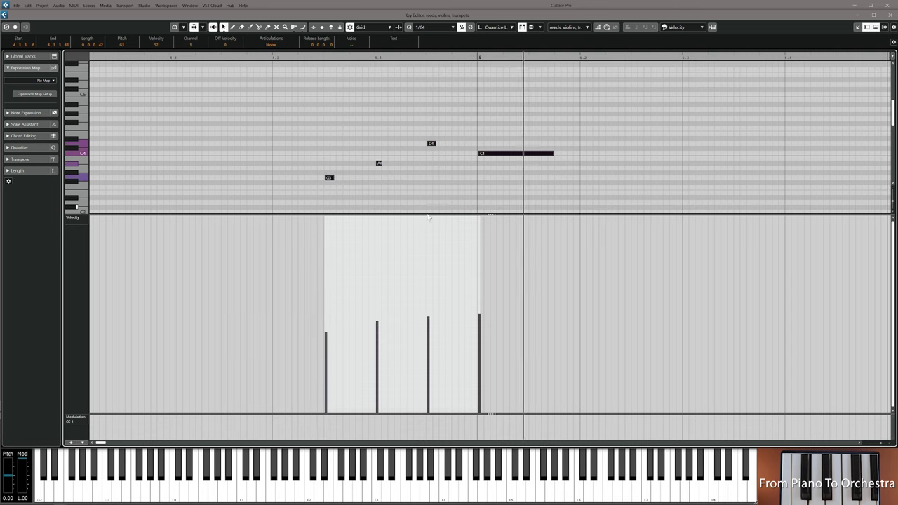
Raise the velocities of the four Celeste notes, keeping their rising slope, and listen to the phrase
drag(304, 325, 481, 291)
key(space)
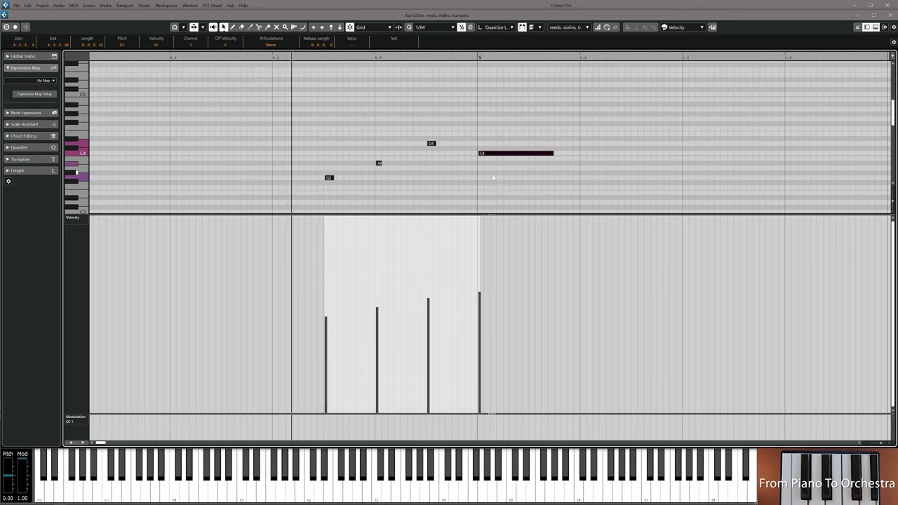
key(space)
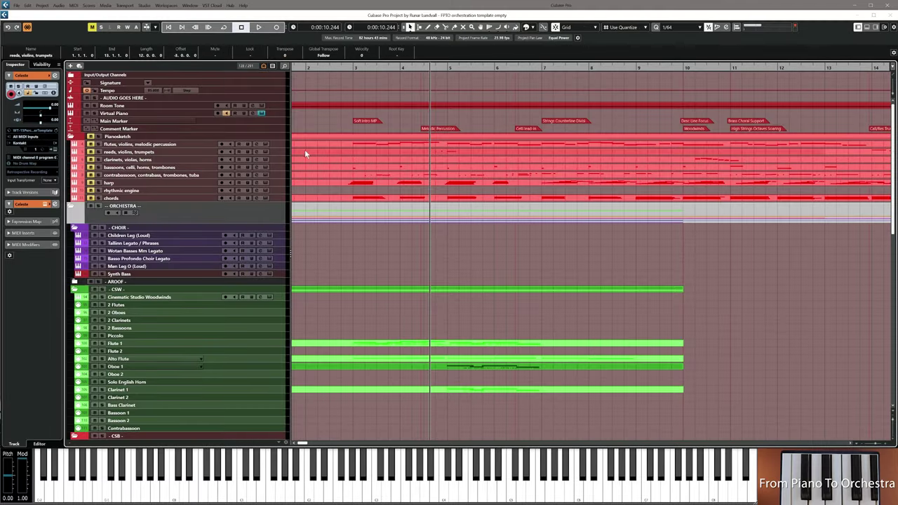
Review the sketch's "reeds, violins, trumpets" part alongside the Celeste copy and inspect the copy's notes
click(304, 151)
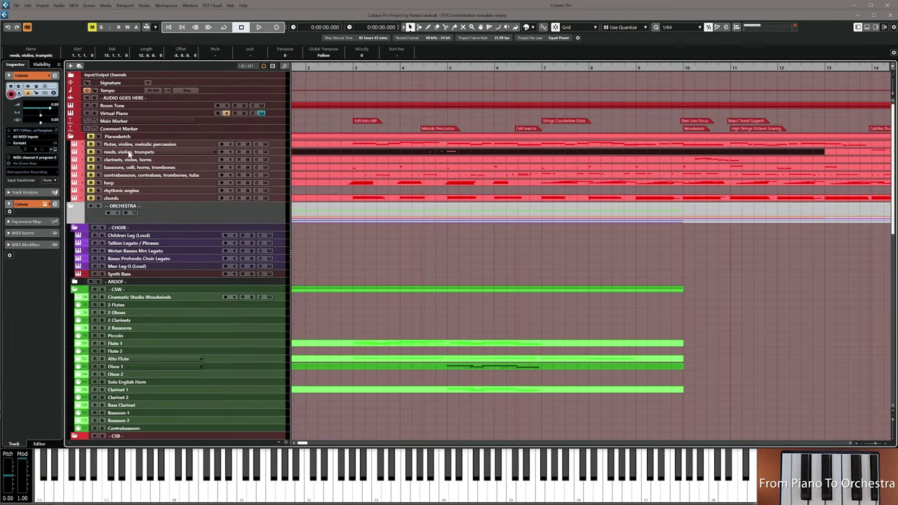
scroll(341, 220, down, 10)
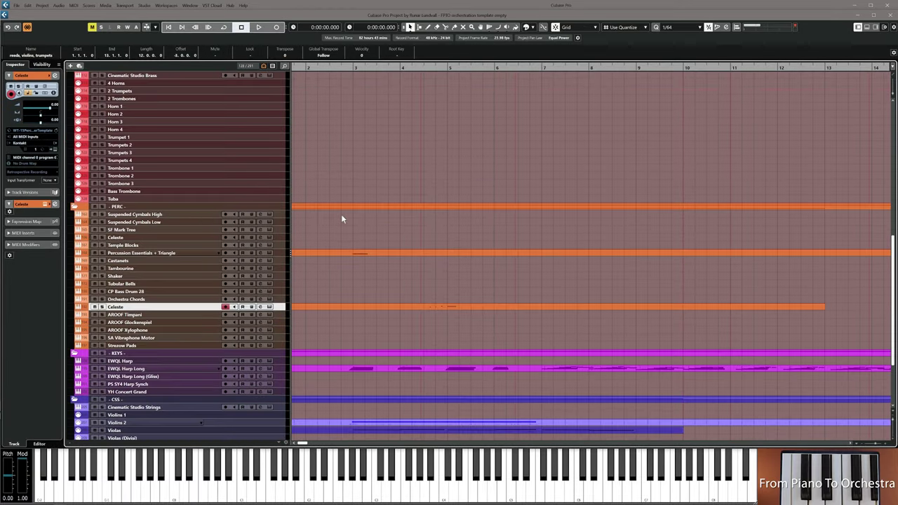
click(438, 308)
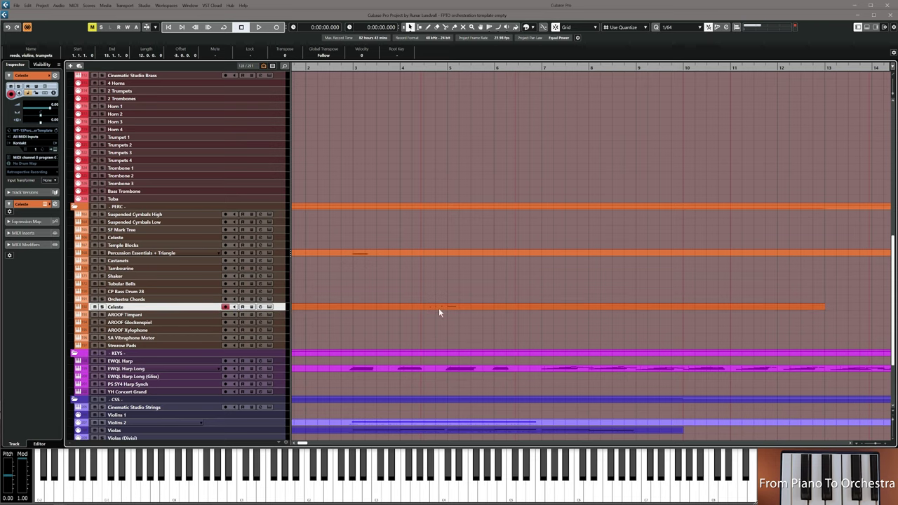
double_click(440, 309)
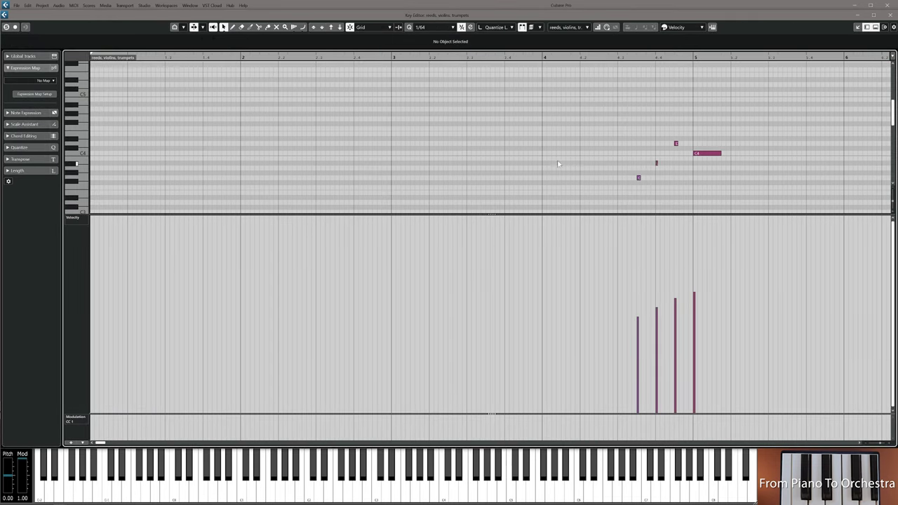
drag(546, 161, 242, 156)
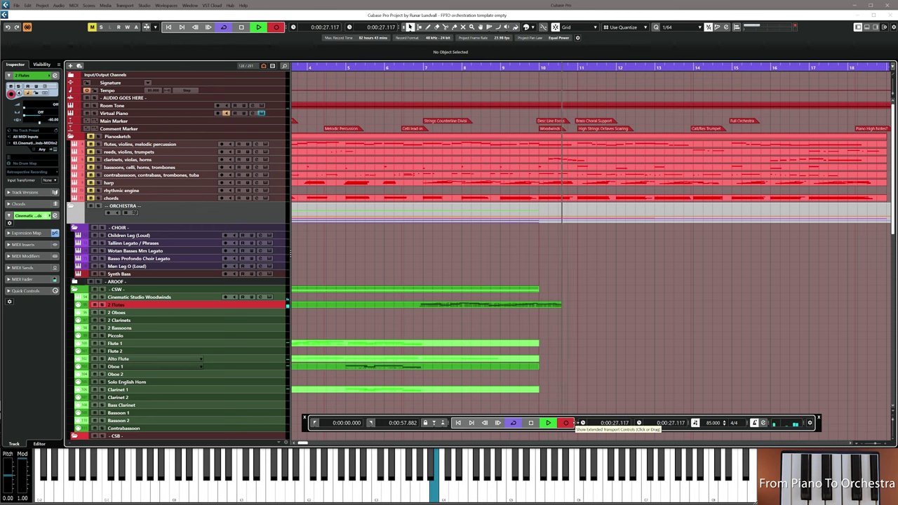
Finish recording the countermelody on the 2 Flutes track and apply the Legato LL articulation from beat 4 of bar 6
key(space)
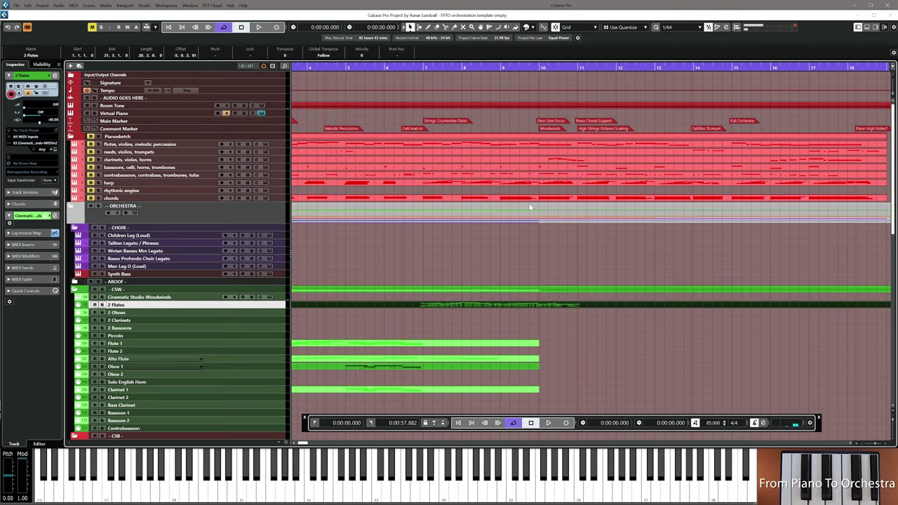
key(Return)
scroll(273, 151, up, 2)
key(ctrl+a)
drag(279, 152, 290, 153)
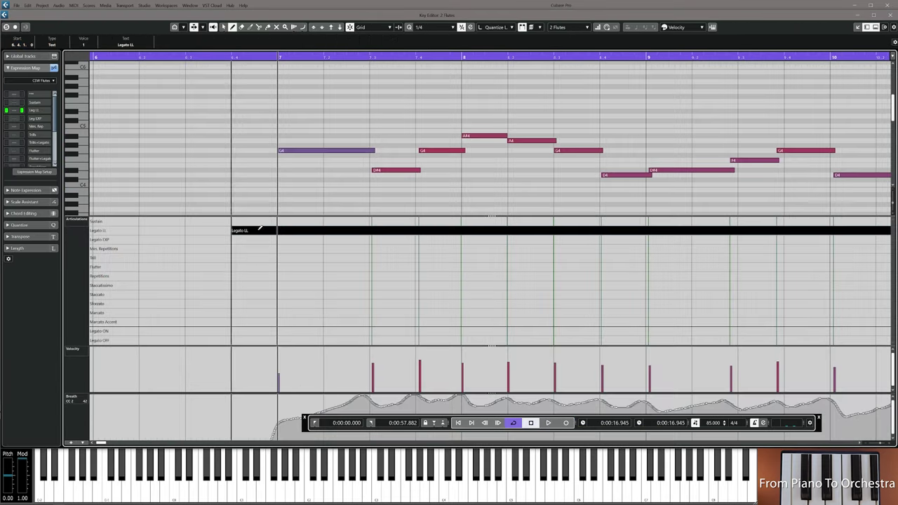
Play back the flute phrase and extend the starts of the D#4 and second G4 in bar 7 slightly earlier
key(space)
right_click(270, 166)
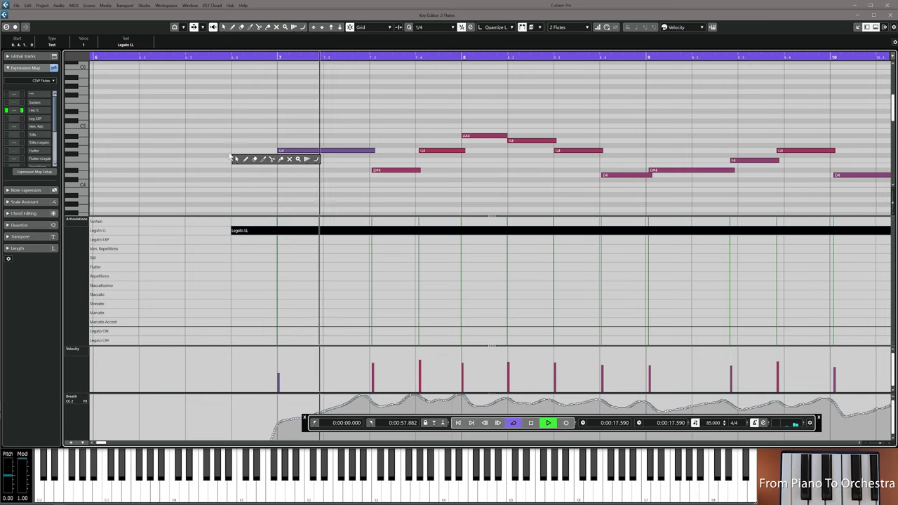
key(1)
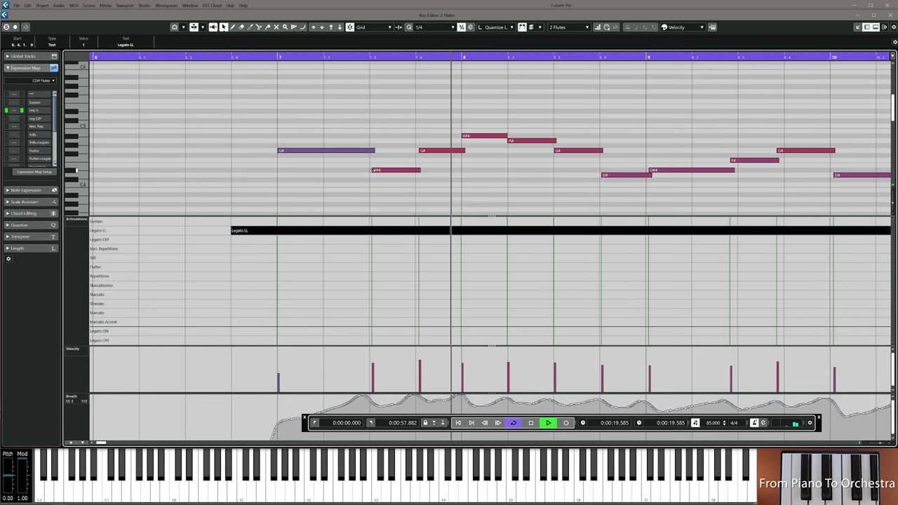
key(space)
drag(435, 145, 371, 170)
key(space)
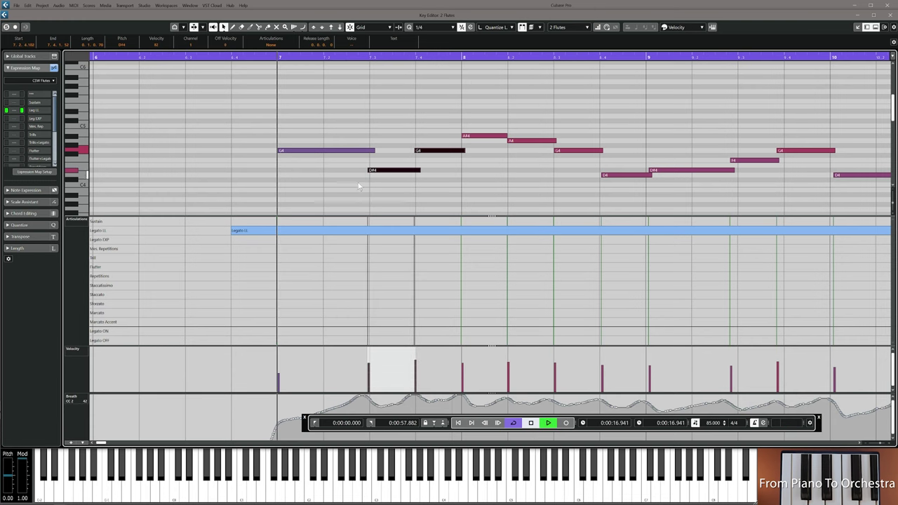
Extend the starts of the flutes' D4 at the end of bar 8 and the following D#4 slightly earlier
scroll(355, 188, down, 3)
drag(449, 183, 379, 193)
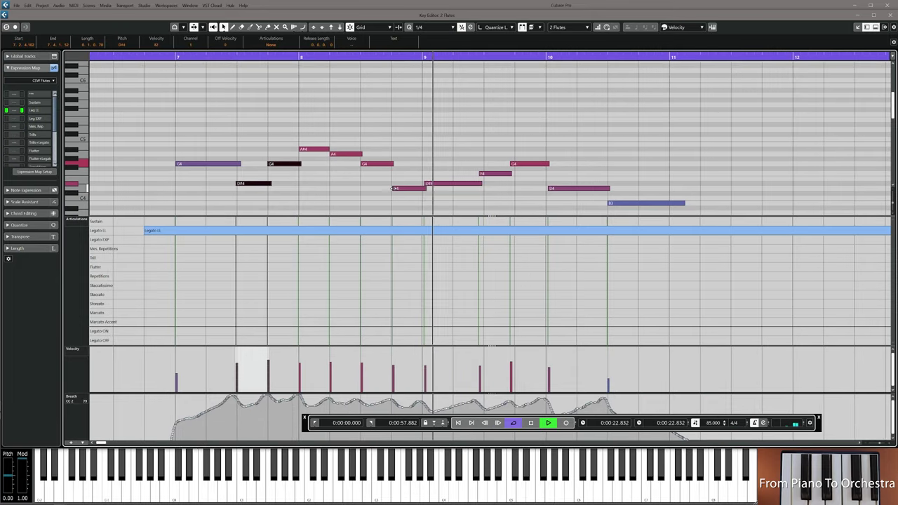
drag(393, 188, 421, 183)
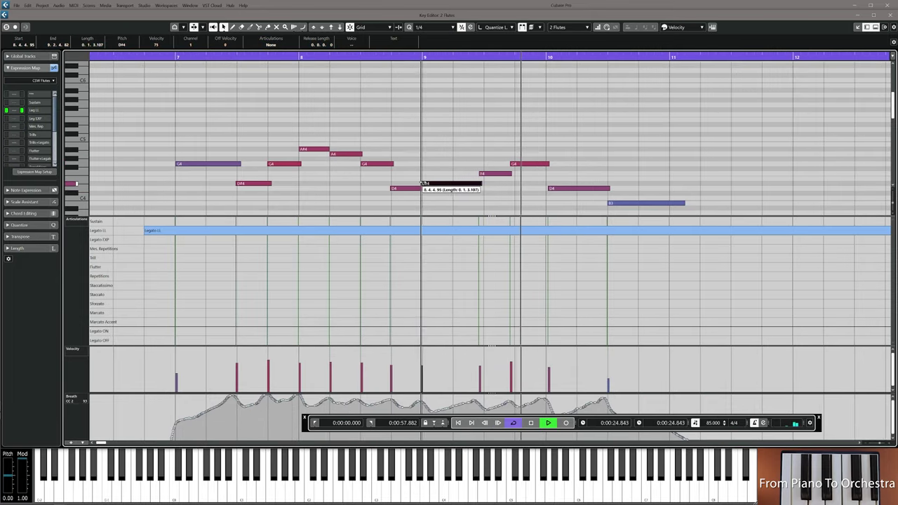
Extend the start of the flutes' D4 at bar 10 slightly earlier and return the playhead to the project start
drag(550, 188, 547, 188)
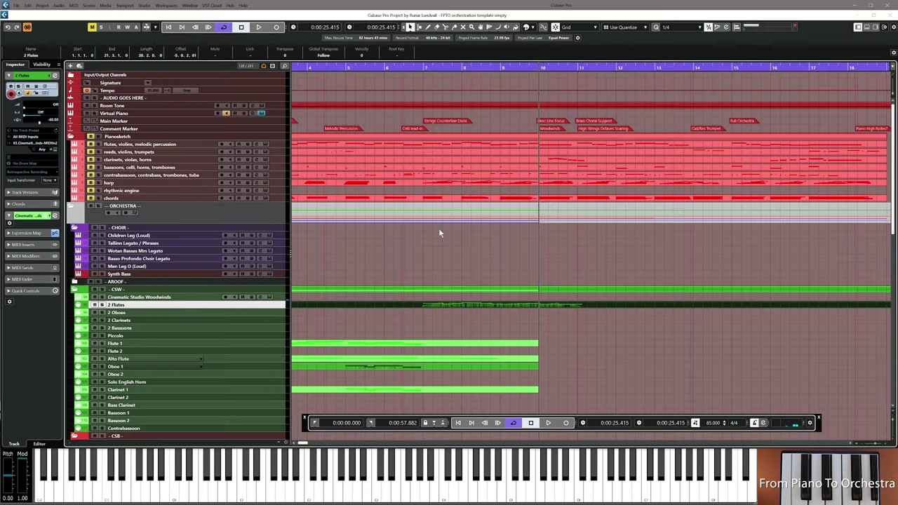
scroll(439, 233, down, 2)
scroll(440, 254, up, 3)
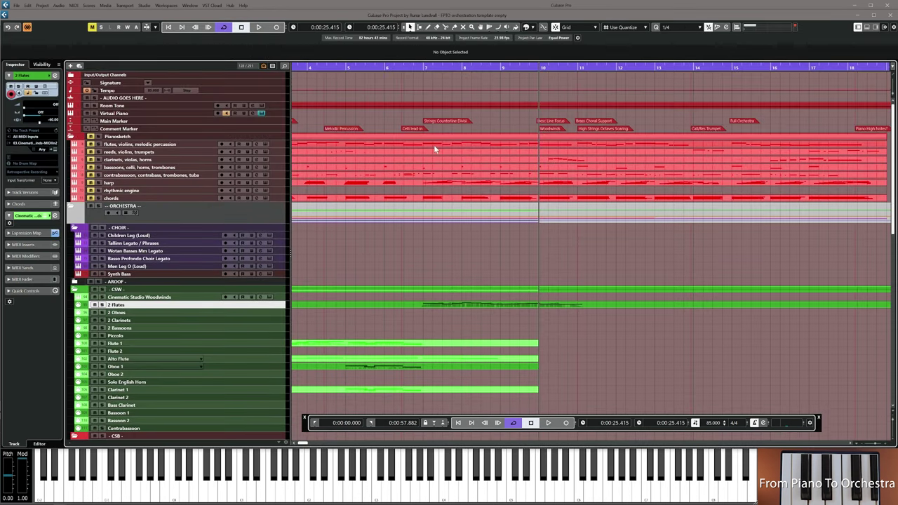
click(434, 145)
key(period)
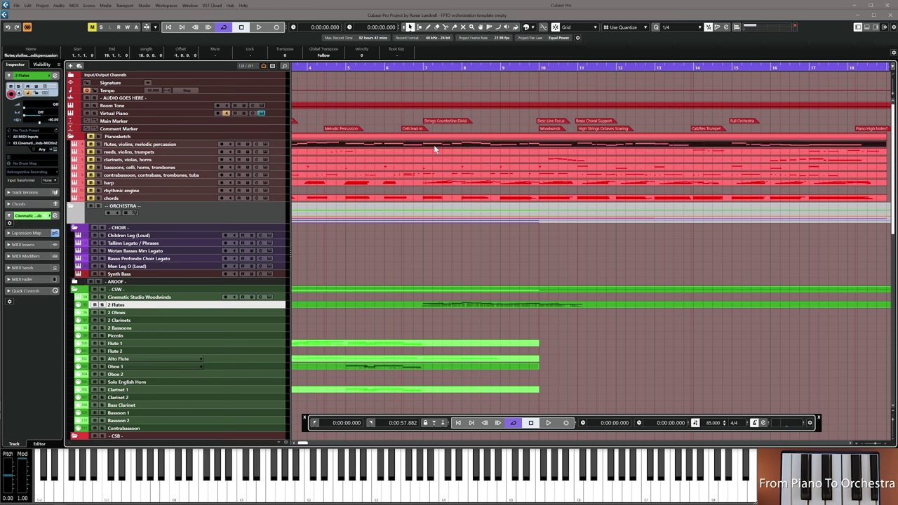
Copy the 2 Flutes part onto the 2 Oboes track at the same position
click(449, 322)
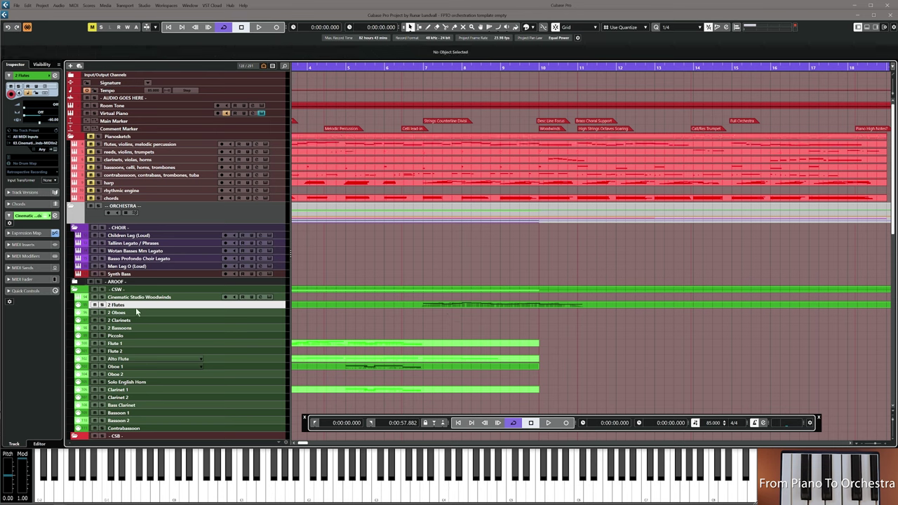
double_click(465, 306)
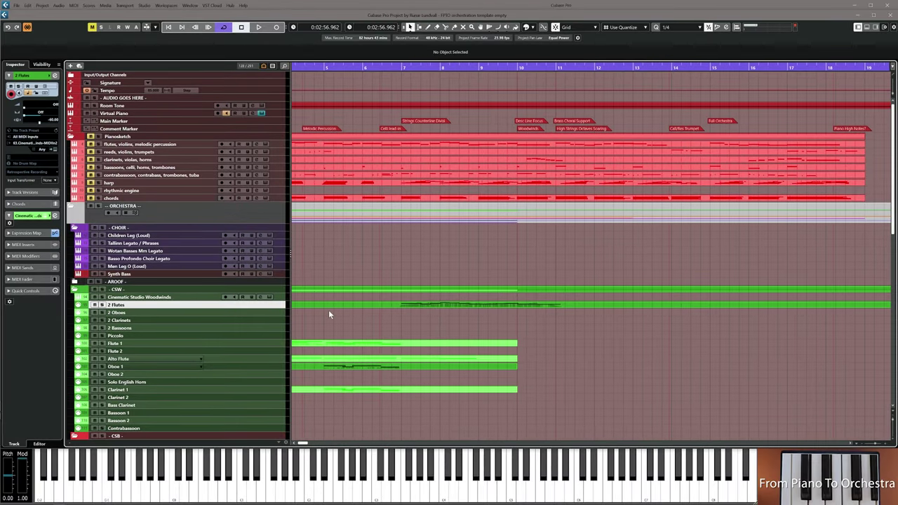
scroll(329, 309, left, 5)
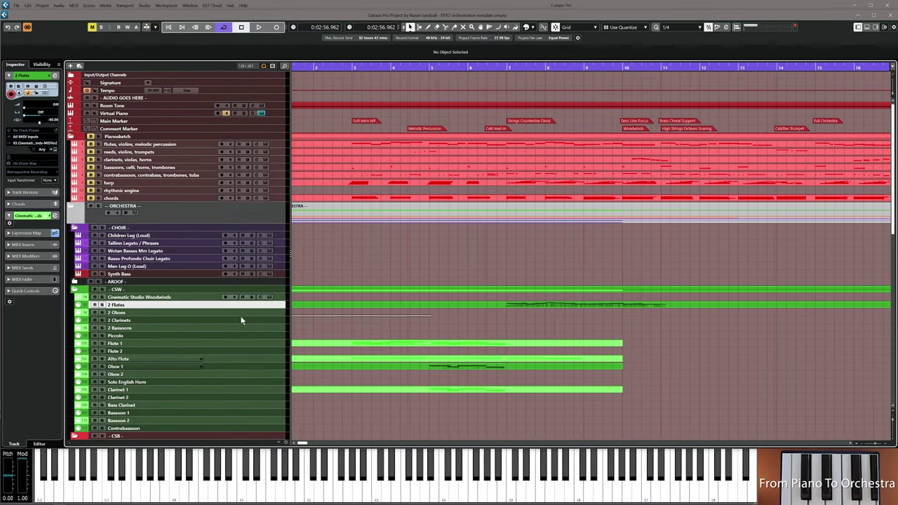
click(303, 307)
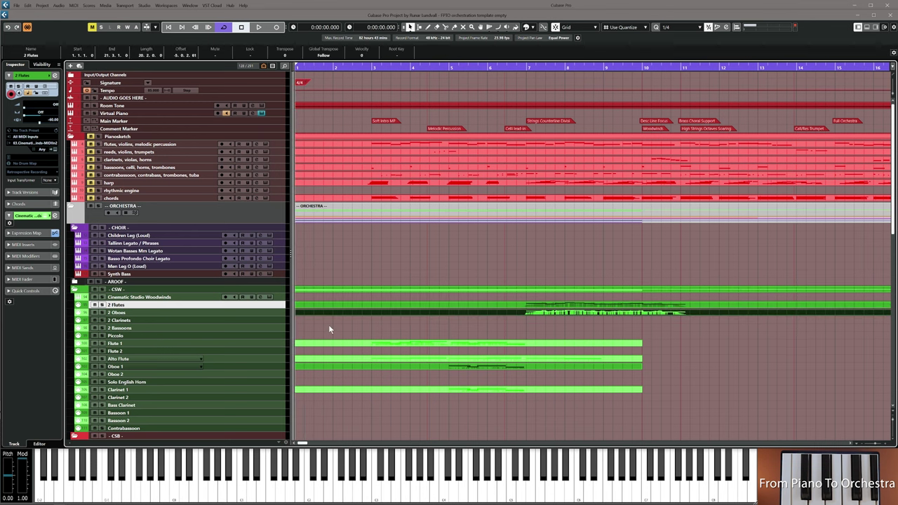
Open the 2 Flutes and 2 Oboes parts together and play the phrase soloed from just before bar 7
double_click(531, 309)
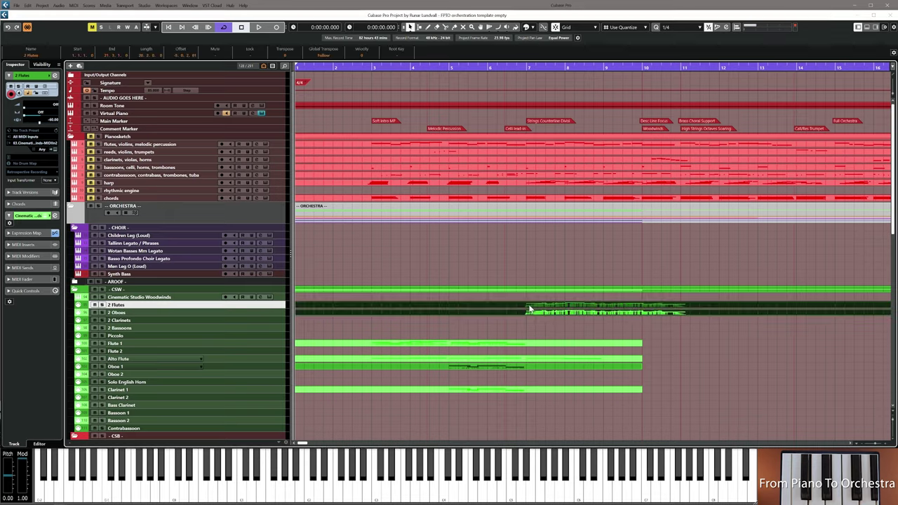
scroll(262, 175, up, 4)
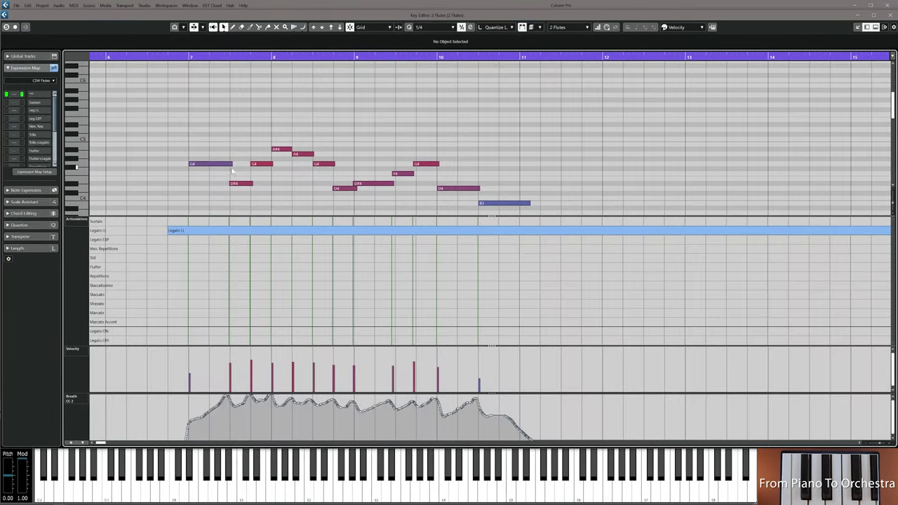
click(170, 57)
key(s)
key(space)
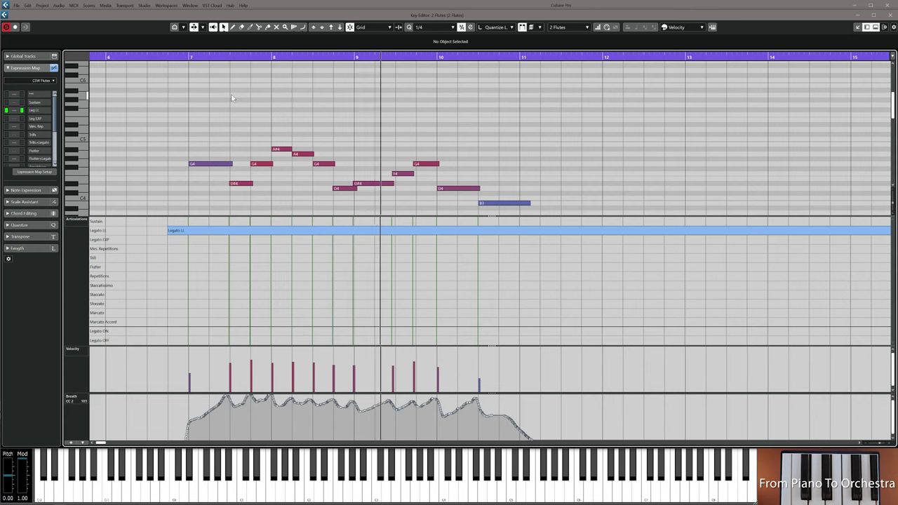
scroll(338, 127, left, 2)
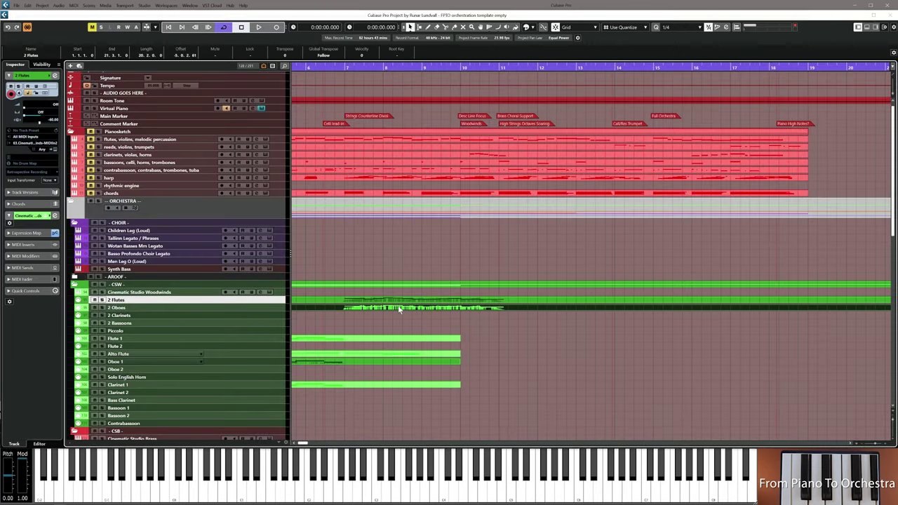
Delete all Breath CC 2 data from the 2 Oboes copy
double_click(397, 305)
drag(336, 435, 583, 375)
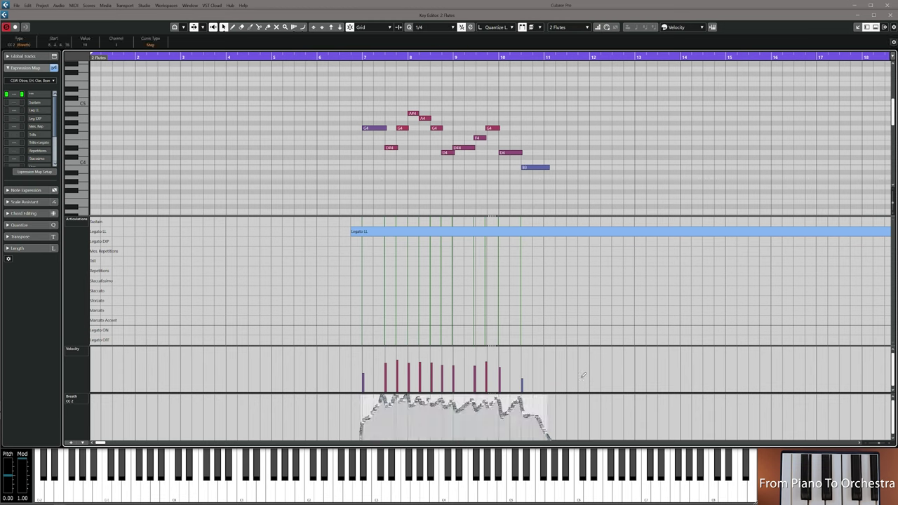
key(Delete)
drag(588, 416, 324, 440)
key(Delete)
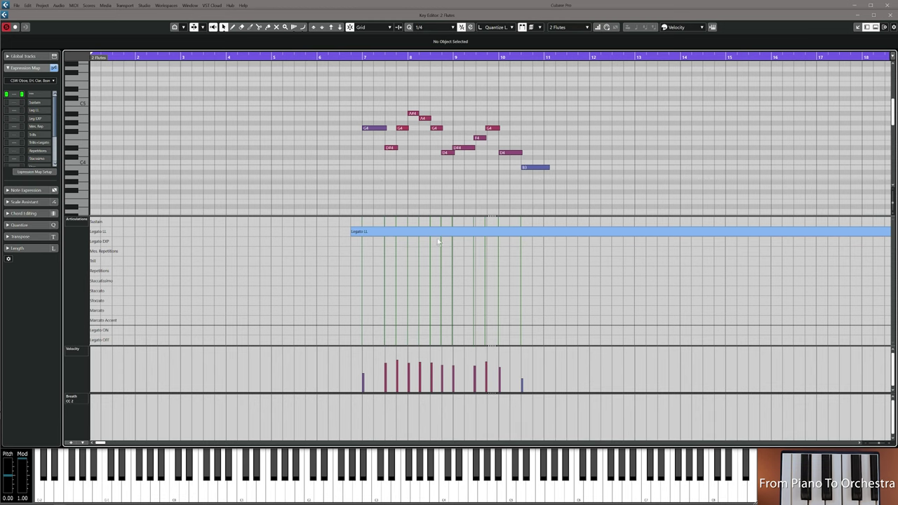
Start the oboes' D#4 and second G4 in bar 7 slightly later and lengthen bar 8's A#4 to overlap the following A4
scroll(438, 241, right, 2)
scroll(339, 143, up, 3)
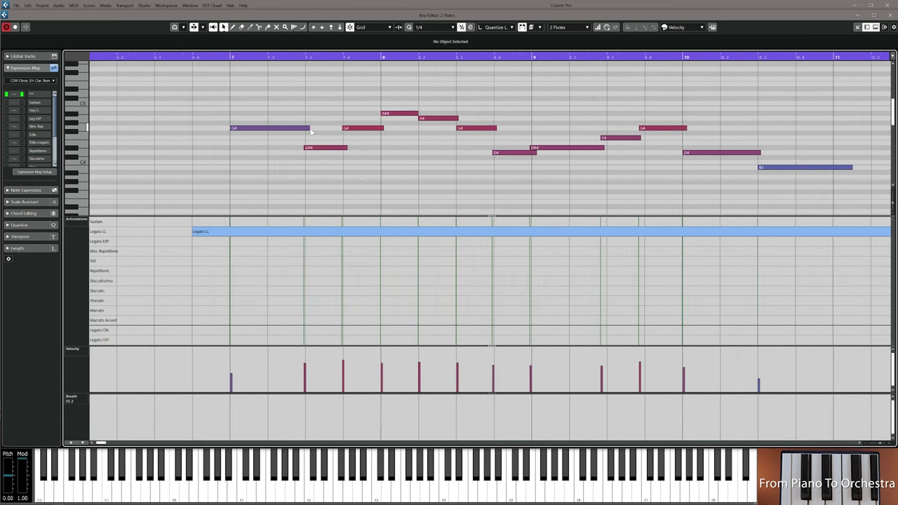
click(309, 129)
click(332, 146)
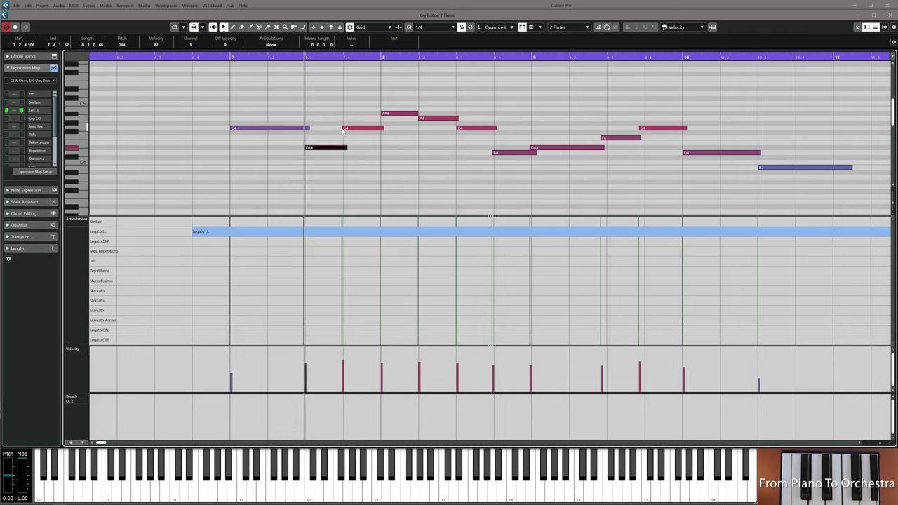
click(344, 128)
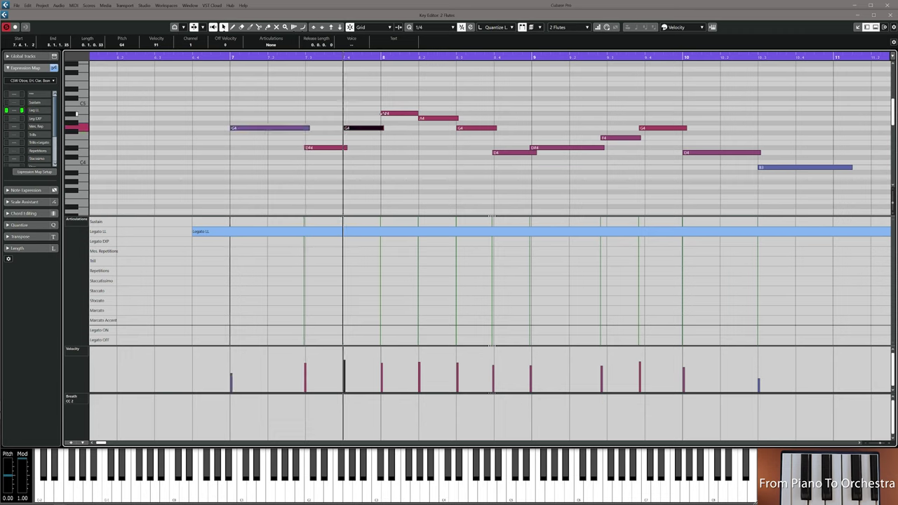
click(409, 114)
drag(418, 114, 425, 113)
click(430, 118)
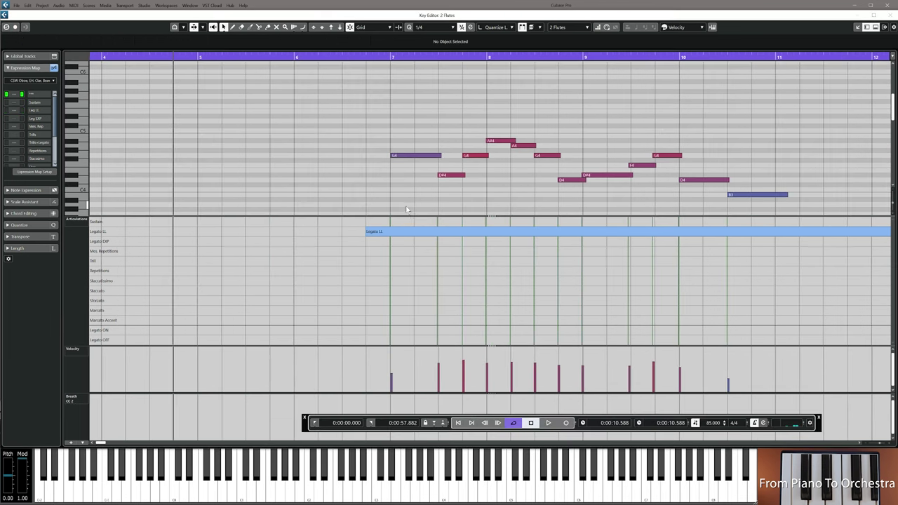
Record a new Breath CC 2 performance over the oboe phrase in bars 7 to 10
key(space)
click(566, 422)
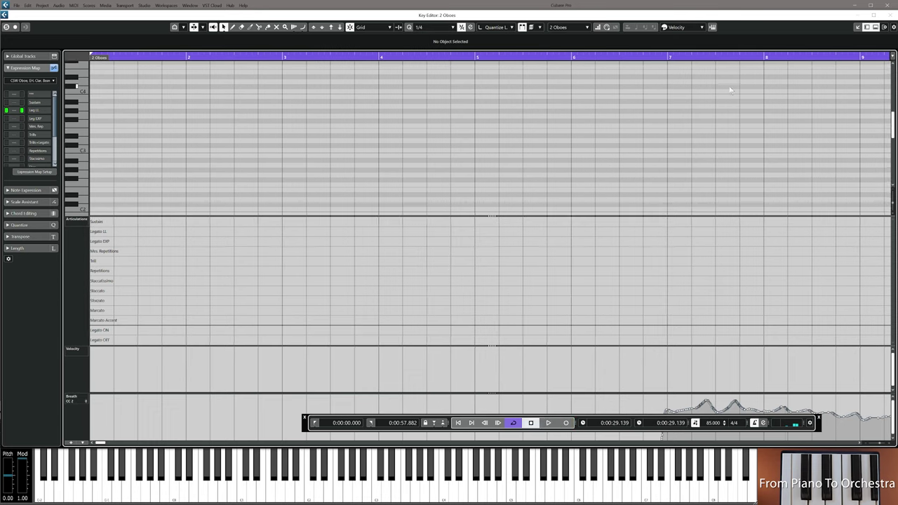
key(F2)
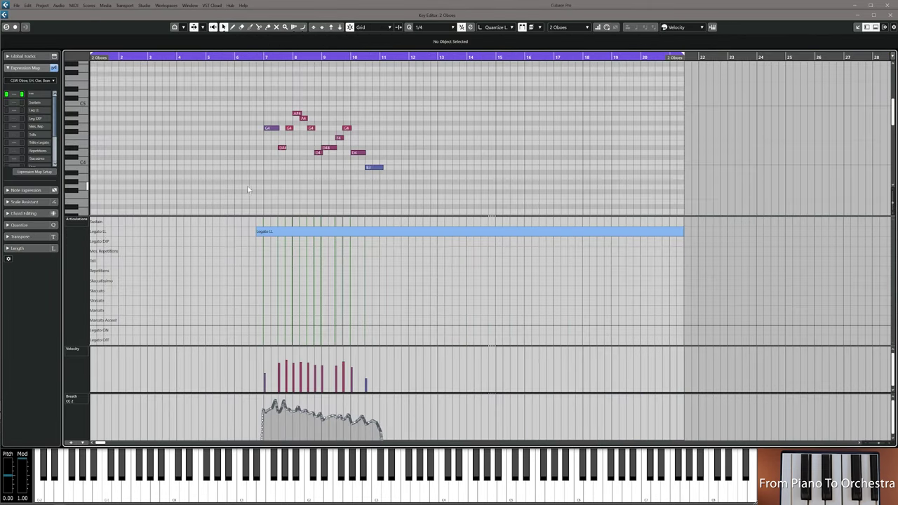
Tilt the oboes' Breath CC 2 curve from bar 7 to mid-bar 9 so that its beginning is lower
scroll(264, 182, up, 3)
drag(264, 182, 330, 161)
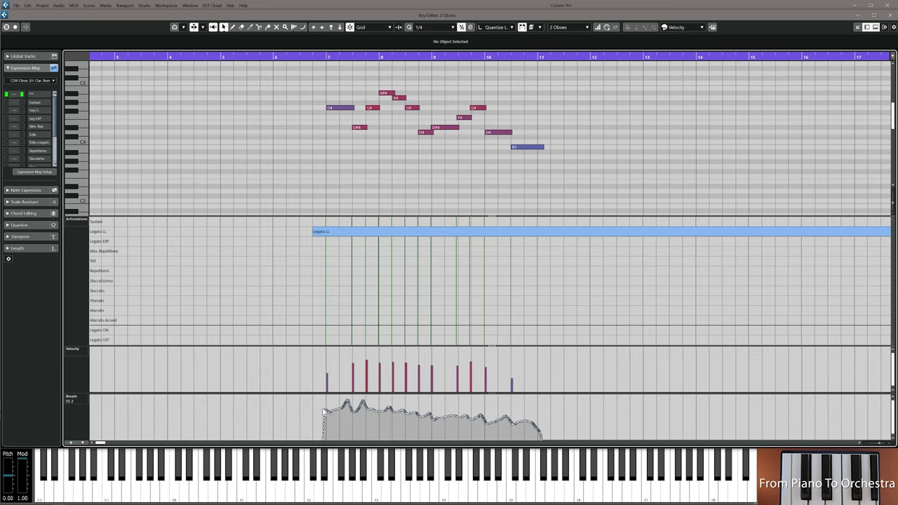
drag(320, 400, 461, 442)
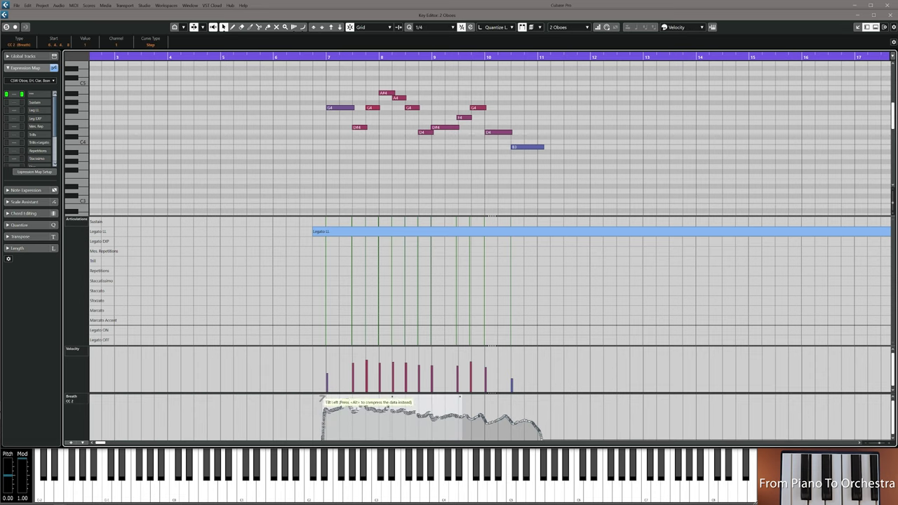
drag(323, 399, 323, 410)
Play back the oboe phrase from just before bar 7 and return to the project window
click(323, 125)
click(317, 58)
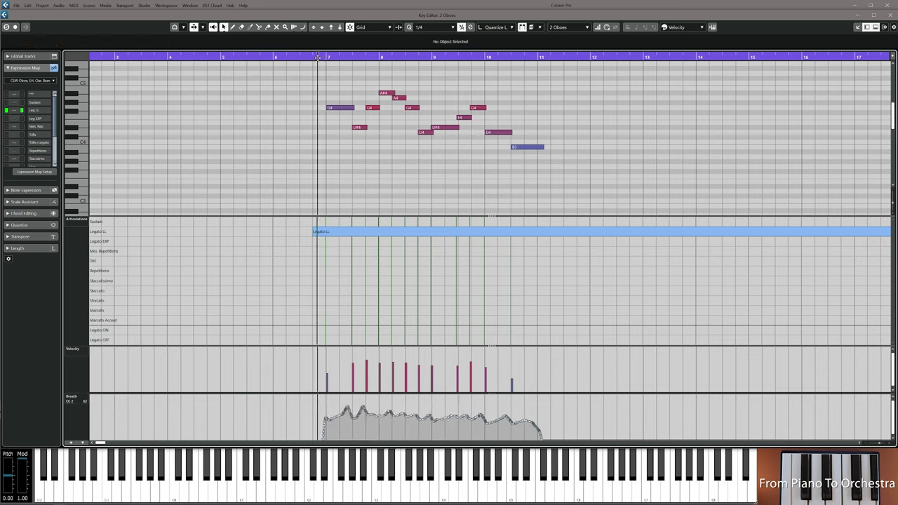
key(space)
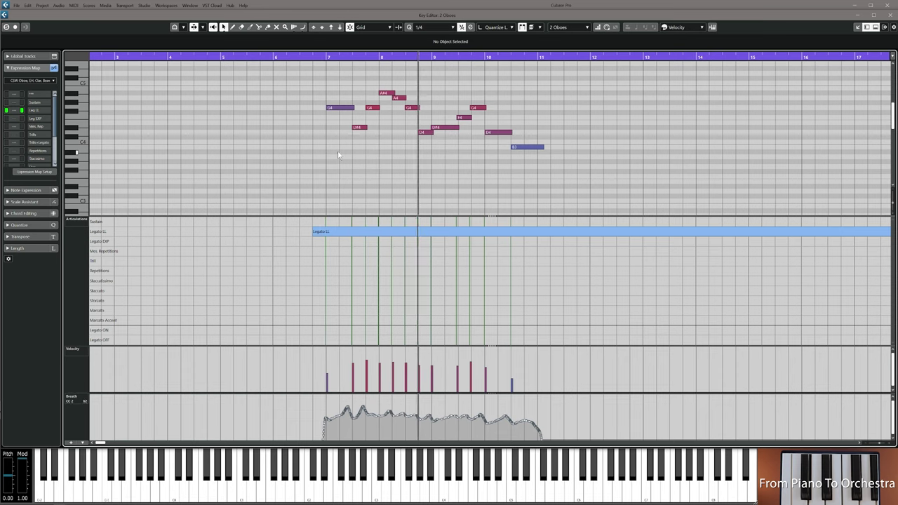
key(space)
key(Return)
click(390, 259)
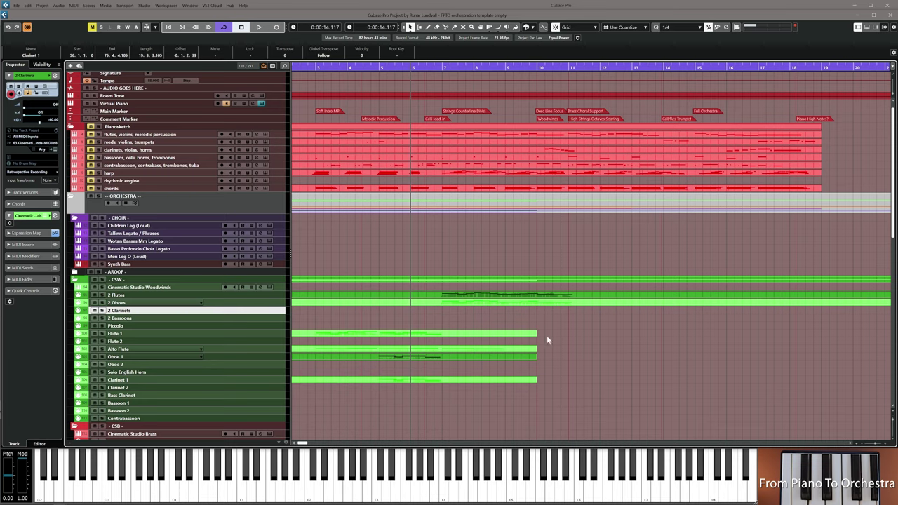
Create a part on the 2 Clarinets track from bar 6 to beat 4 of bar 14 and apply Legato LL from its start
scroll(540, 336, right, 1)
scroll(540, 336, up, 1)
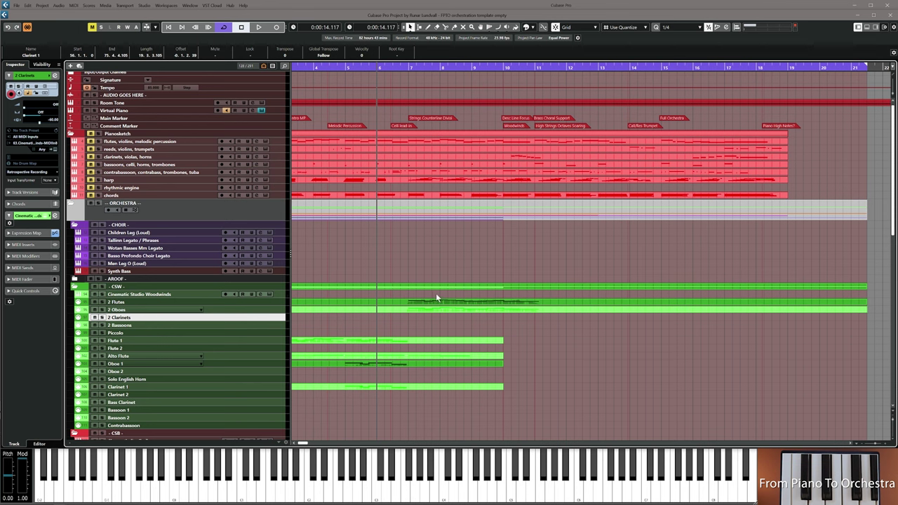
scroll(464, 326, right, 3)
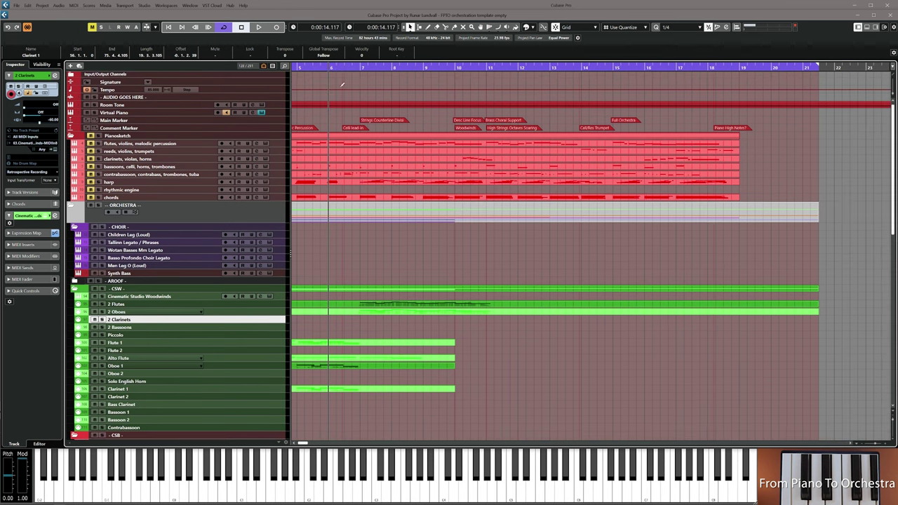
click(344, 67)
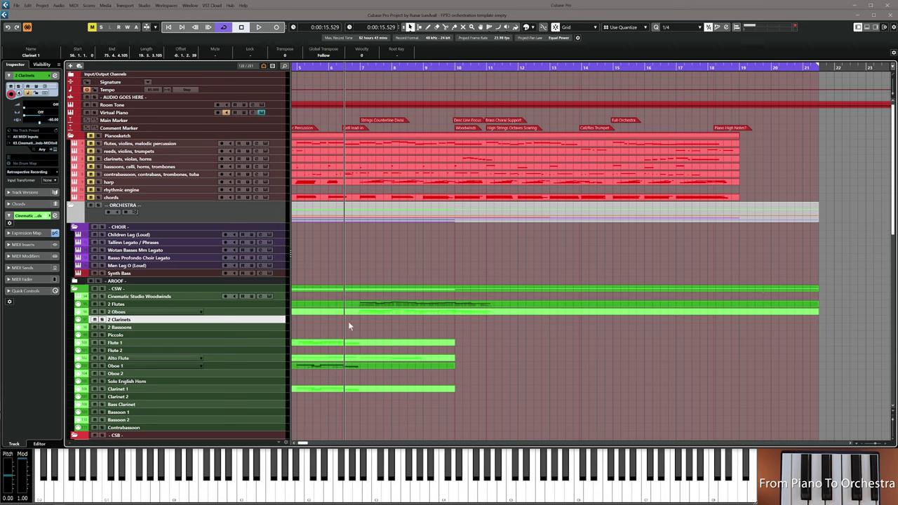
key(8)
drag(330, 319, 604, 316)
key(1)
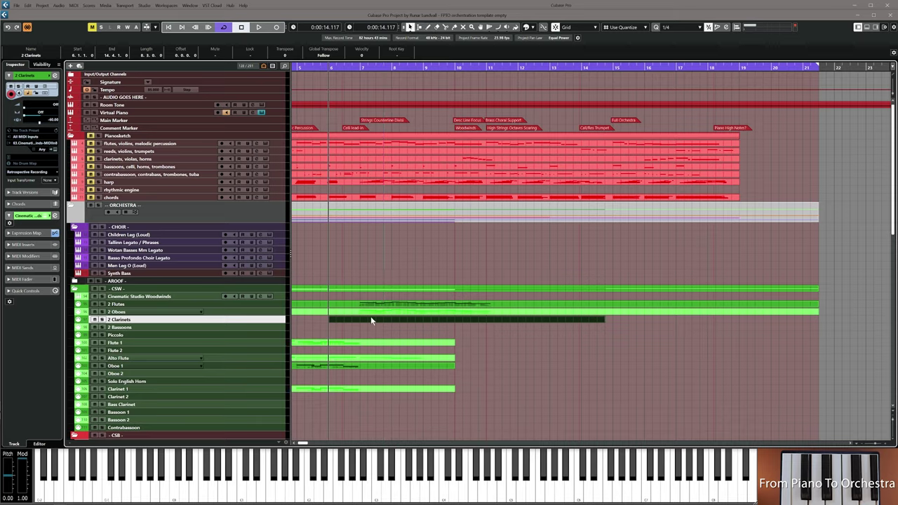
double_click(371, 320)
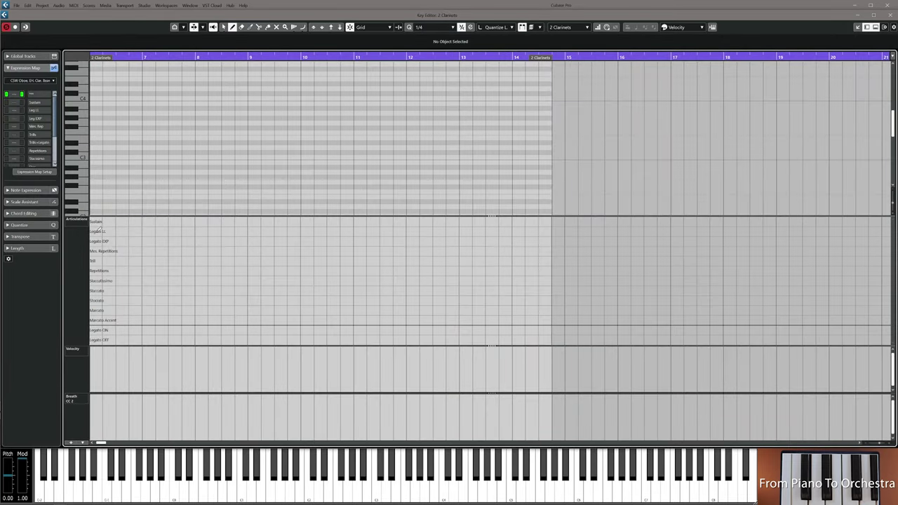
click(99, 231)
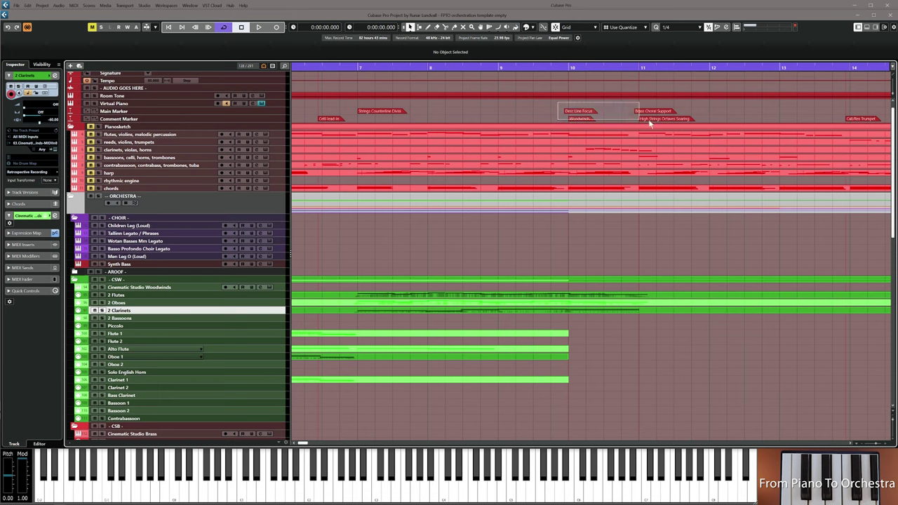
Review the Desc Line Focus and Woodwinds markers at bar 10
click(572, 112)
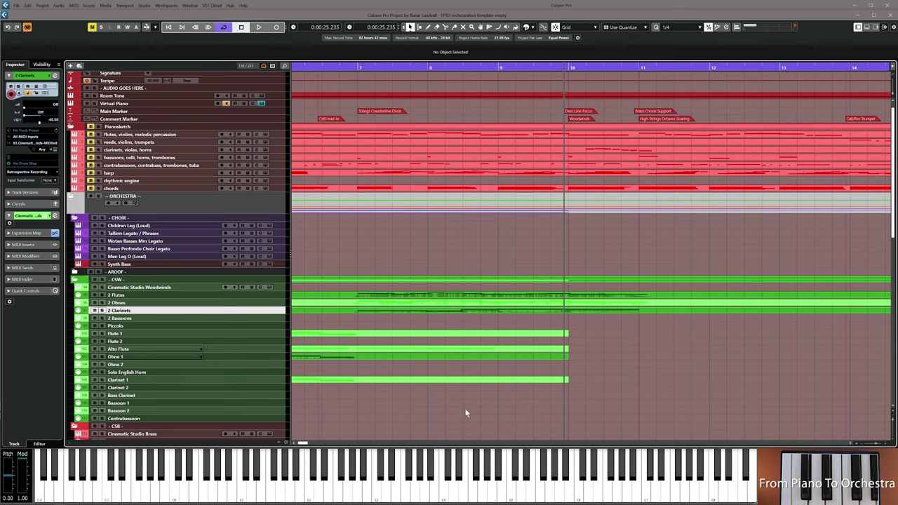
drag(465, 409, 426, 405)
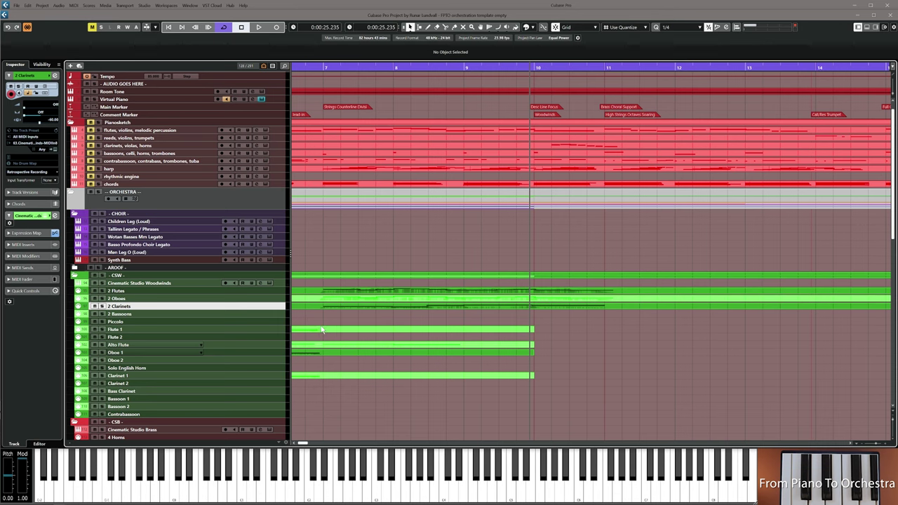
Copy the 2 Flutes part onto the Flute 1 track and glue it to the part already there
scroll(308, 321, down, 1)
drag(308, 321, 392, 317)
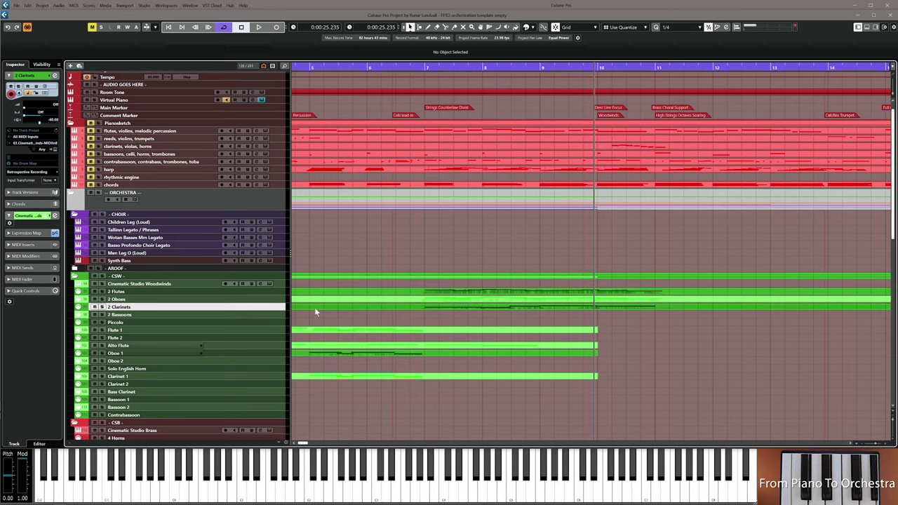
key(g)
key(g)
key(Home)
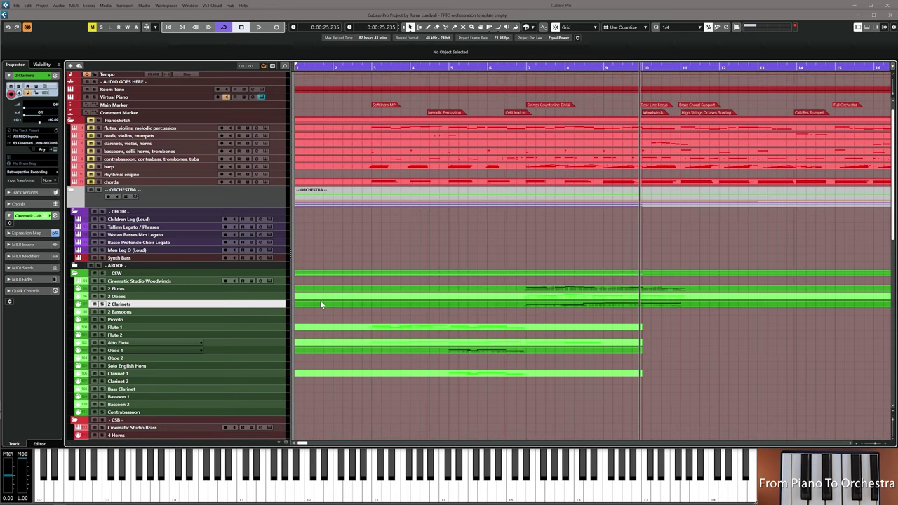
click(314, 291)
drag(315, 296, 313, 330)
right_click(490, 328)
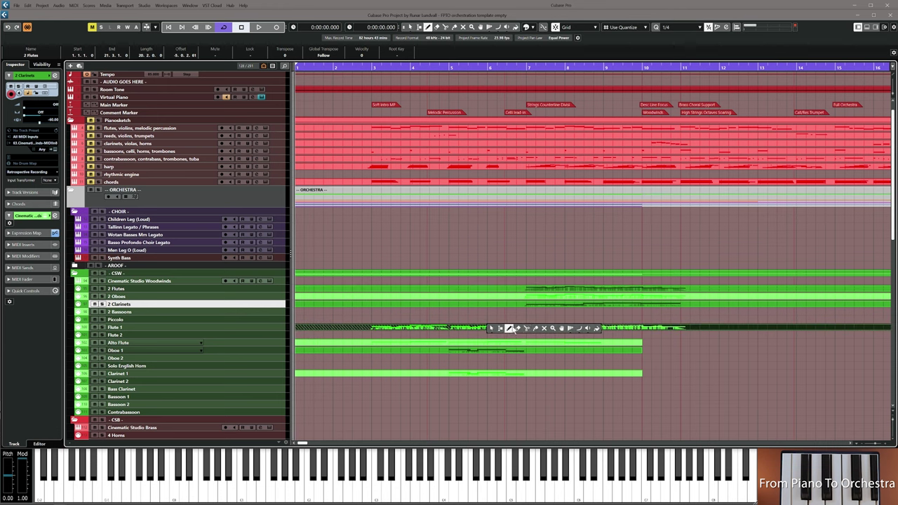
click(535, 330)
click(525, 327)
Delete the Breath CC 2 curve under the second phrase of the glued flute part, from bar 7 to just past bar 11
double_click(525, 325)
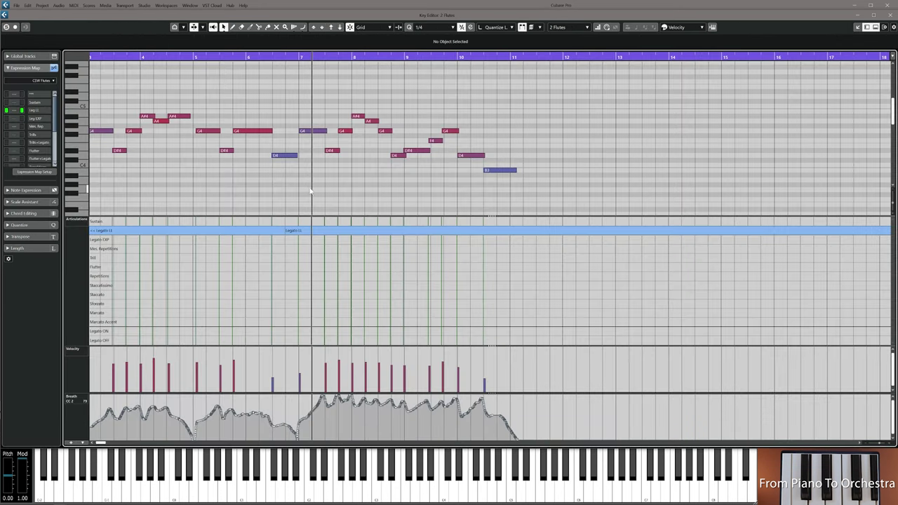
drag(145, 92, 391, 179)
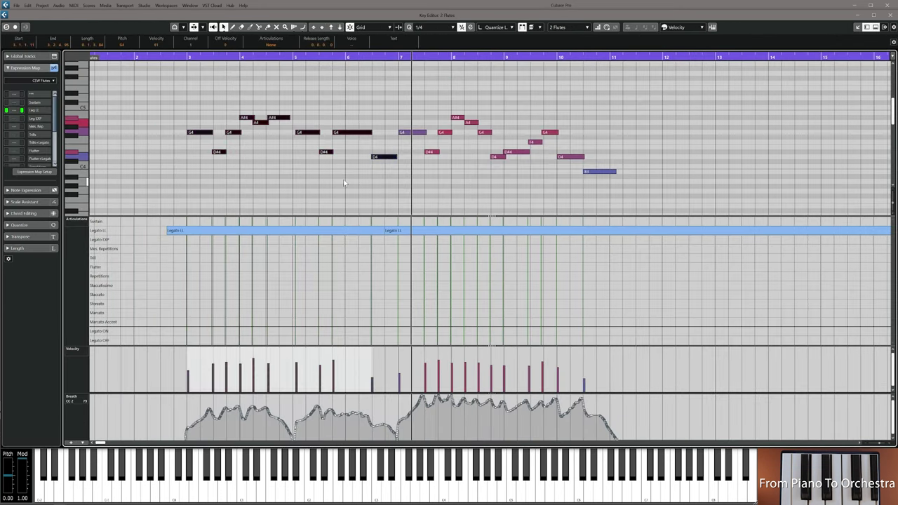
scroll(491, 155, right, 3)
drag(542, 111, 302, 196)
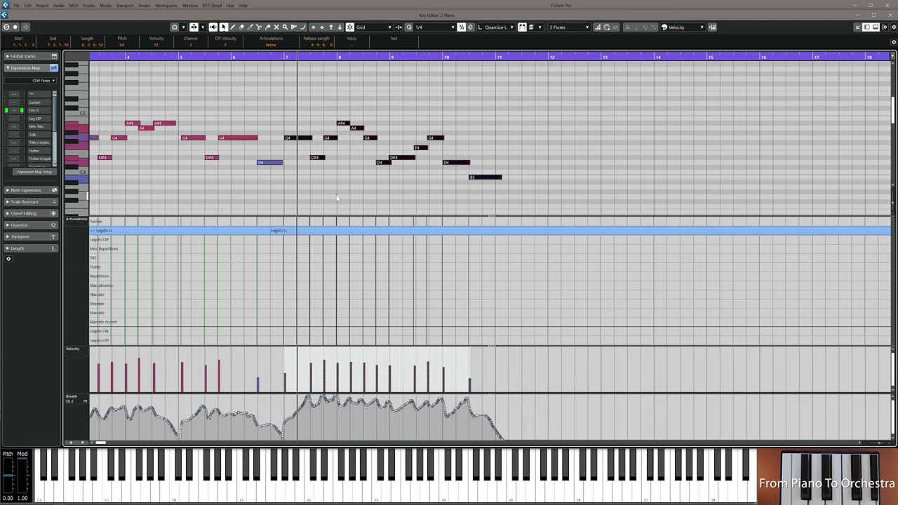
click(336, 194)
drag(524, 435, 298, 372)
key(Delete)
drag(535, 402, 283, 441)
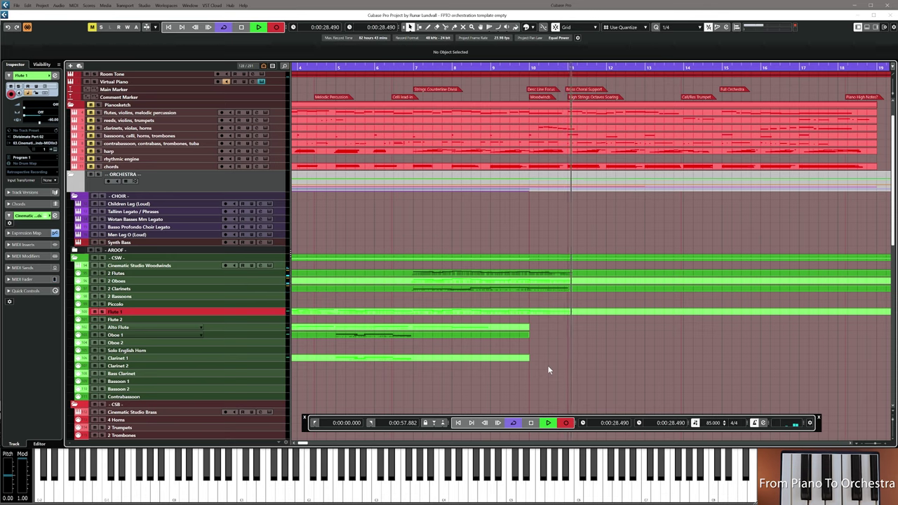
Record a new pass on the Flute 1 track up to bar 11 and check its controller data in the Key Editor
key(space)
key(Return)
drag(588, 411, 304, 450)
click(377, 175)
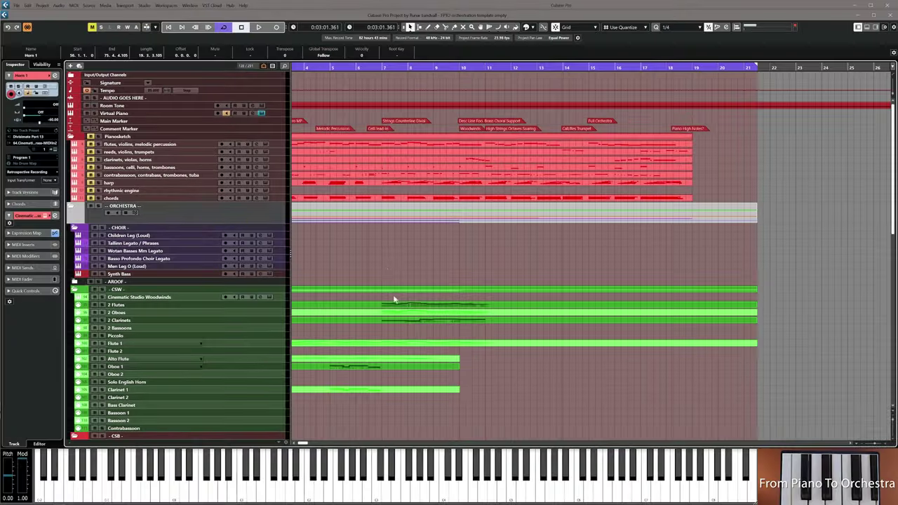
Examine the notes of the sketch part on the contrabassoon, contrabass, trombones, tuba track
drag(387, 268, 459, 328)
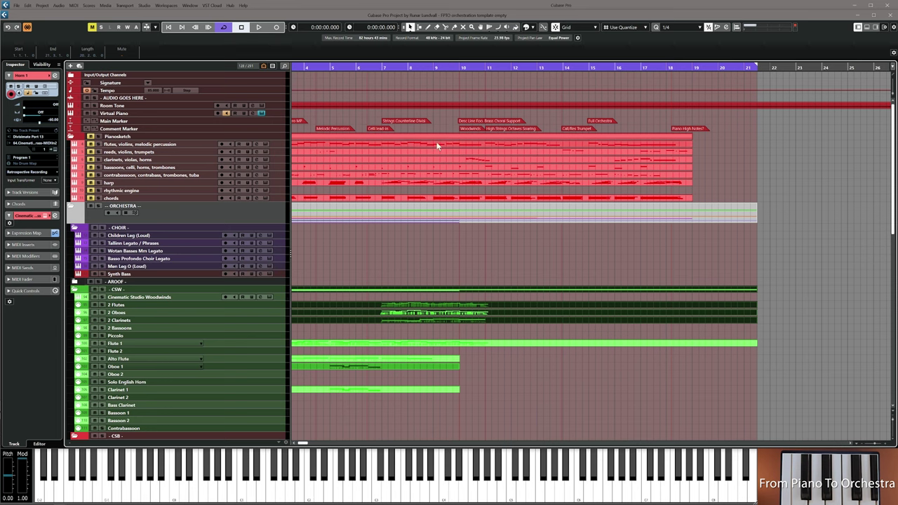
double_click(409, 175)
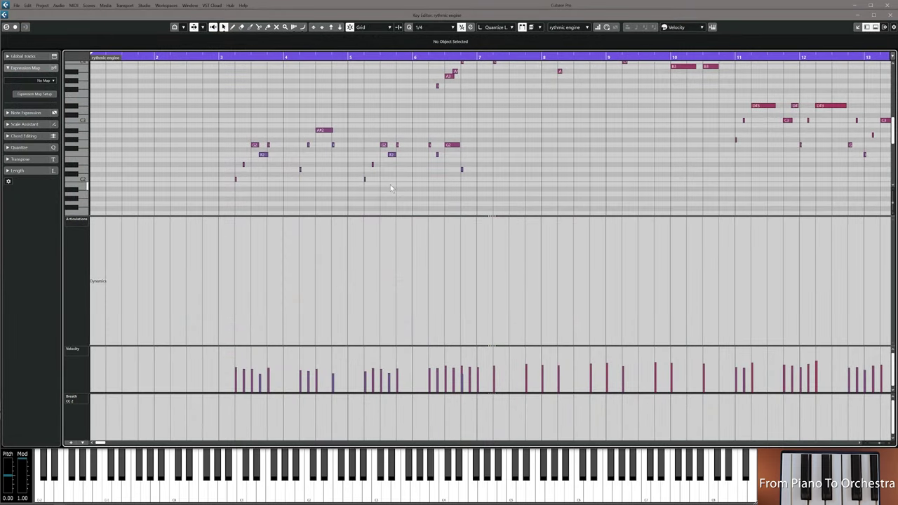
key(Escape)
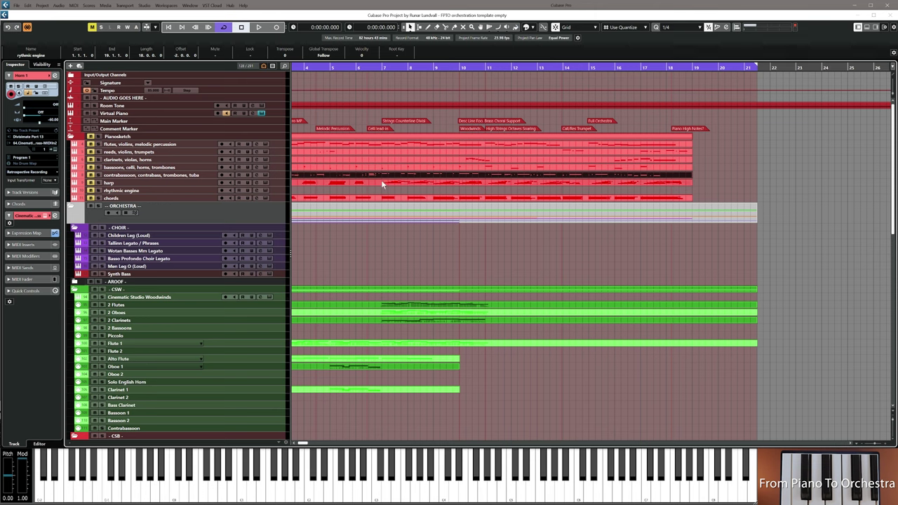
click(375, 254)
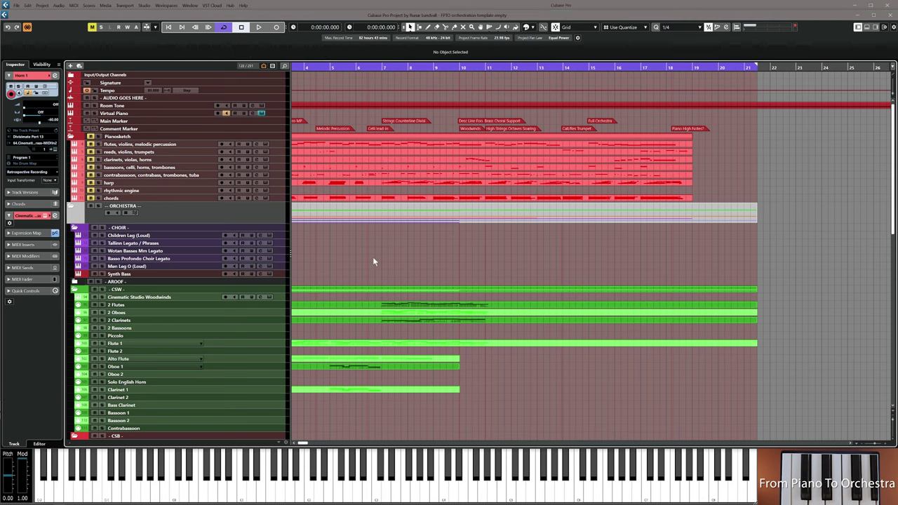
Record a horn line on the Horn 1 track from bar 7 to bar 12 with 2 Flutes, 2 Oboes and 2 Clarinets soloed
scroll(392, 322, down, 4)
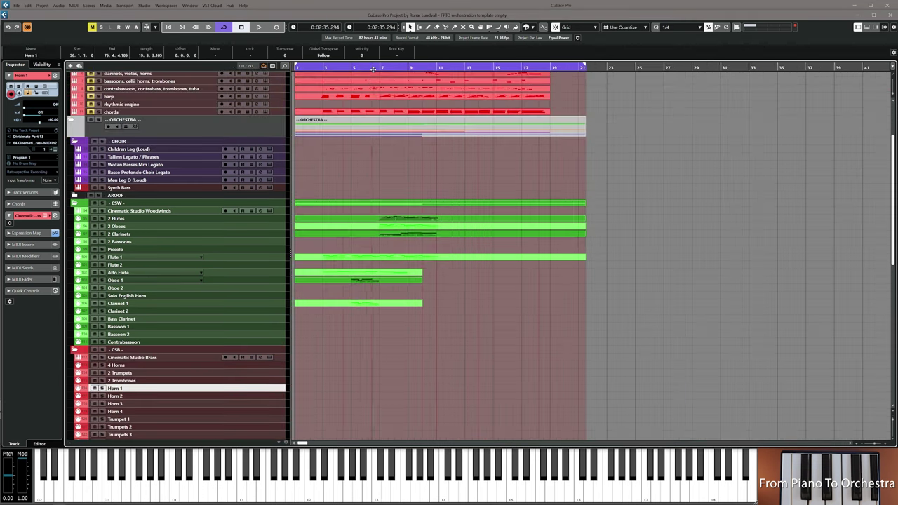
click(371, 231)
scroll(352, 232, down, 6)
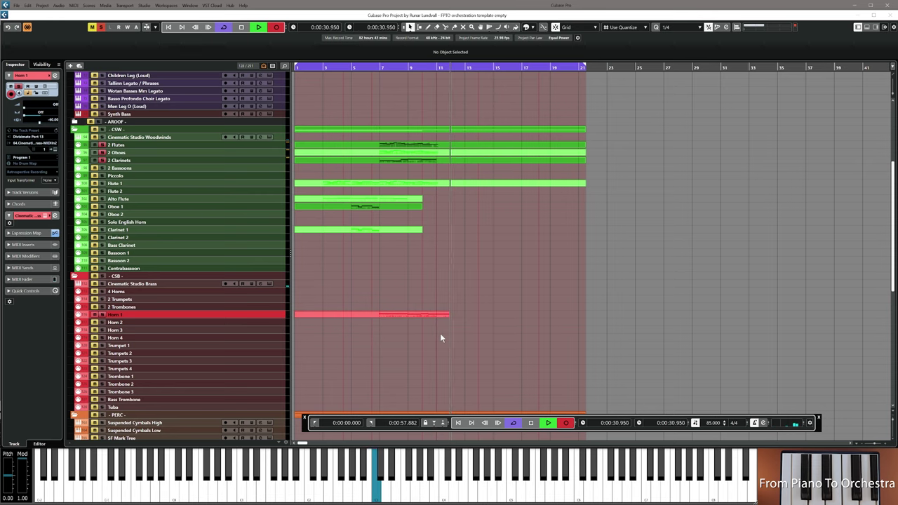
key(space)
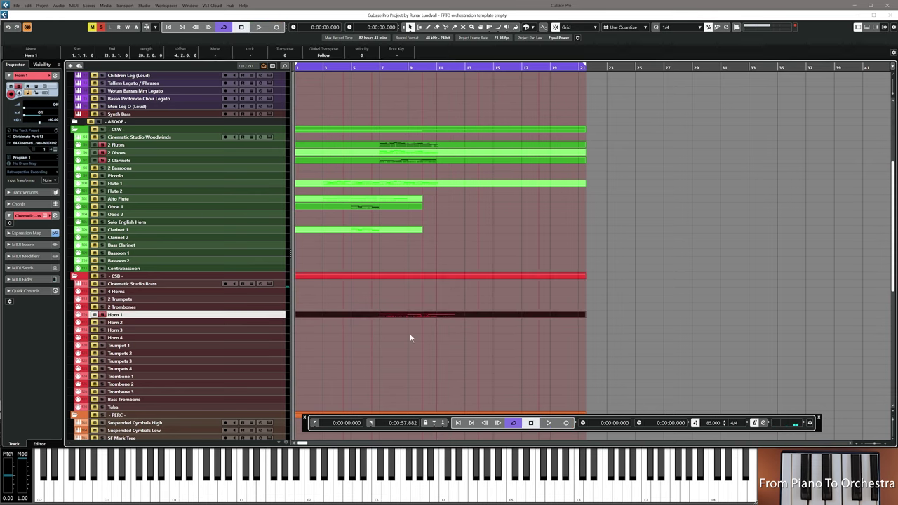
Apply Legato from beat 2 of bar 6 in the Horn 1 part and shift all its notes slightly later to start at bar 7
double_click(398, 318)
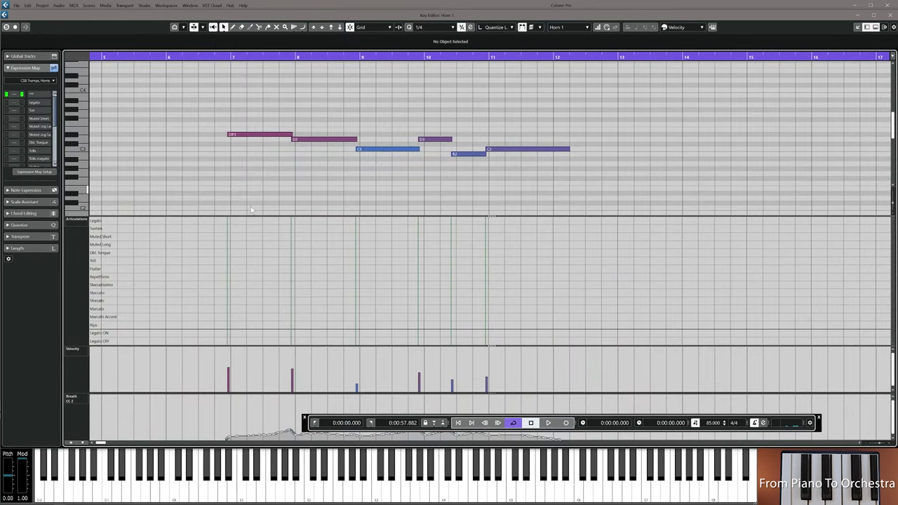
click(184, 221)
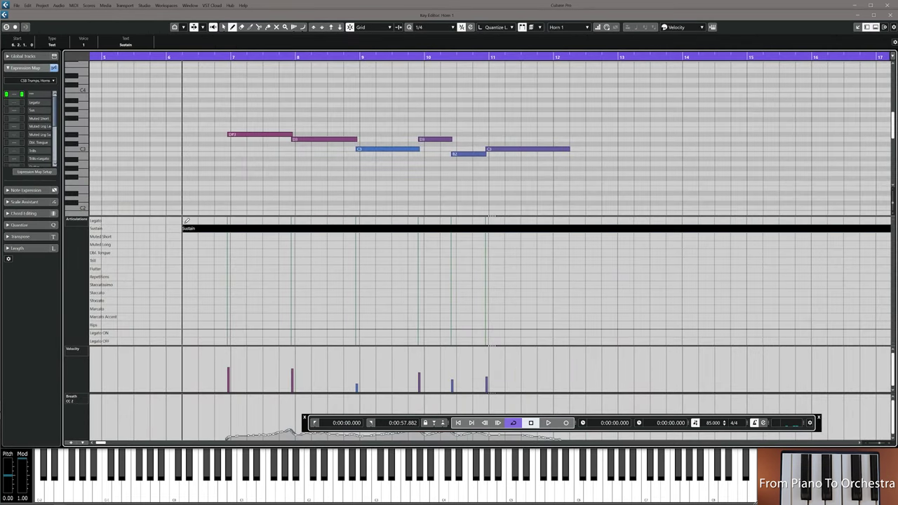
click(232, 165)
key(ctrl+a)
drag(233, 135, 237, 135)
Play back the horn phrase and move the C3 notes at bars 9 and 11 slightly earlier
click(222, 58)
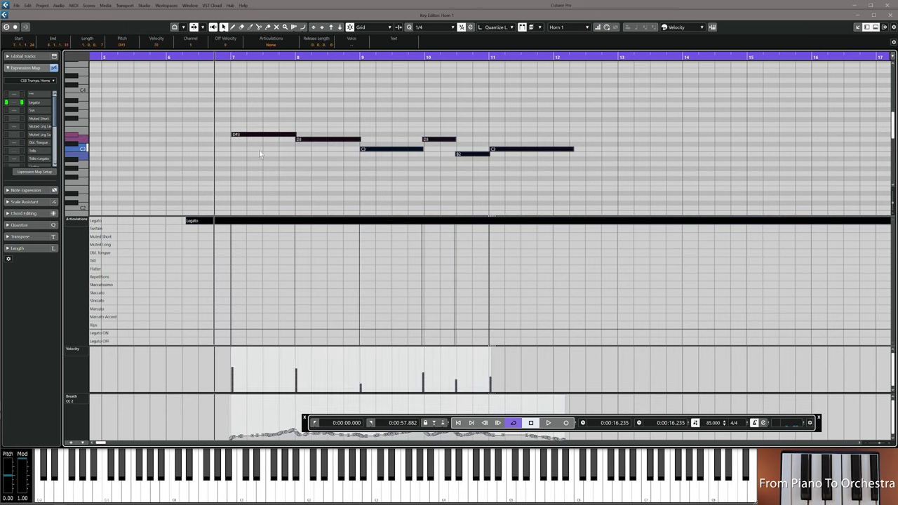
key(space)
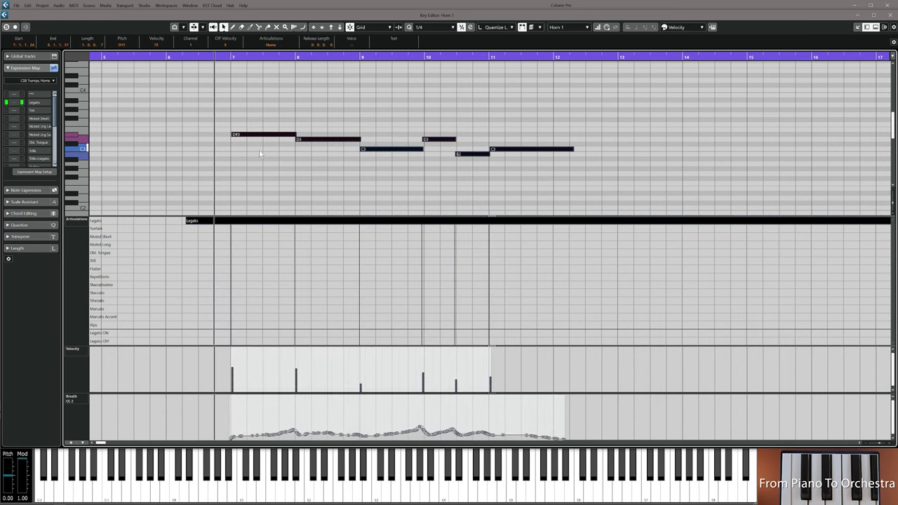
click(301, 145)
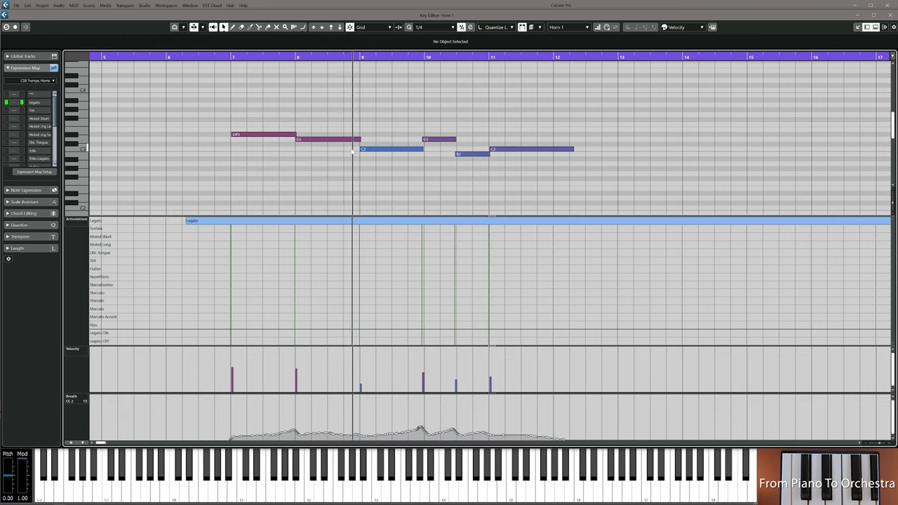
drag(362, 149, 358, 148)
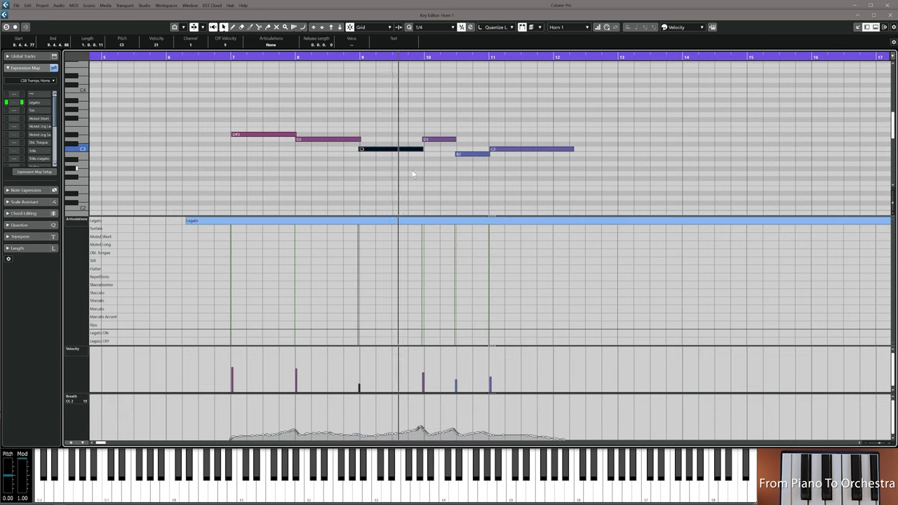
click(412, 174)
drag(441, 176, 463, 152)
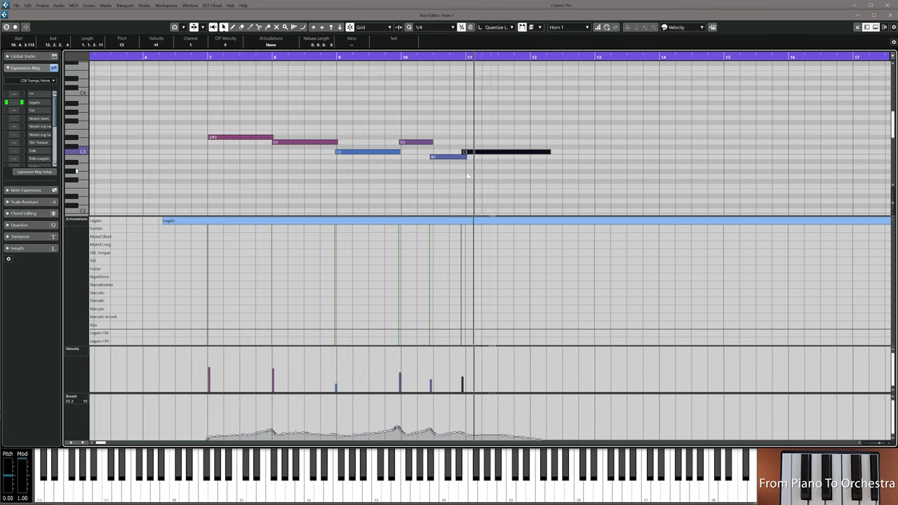
key(space)
click(289, 188)
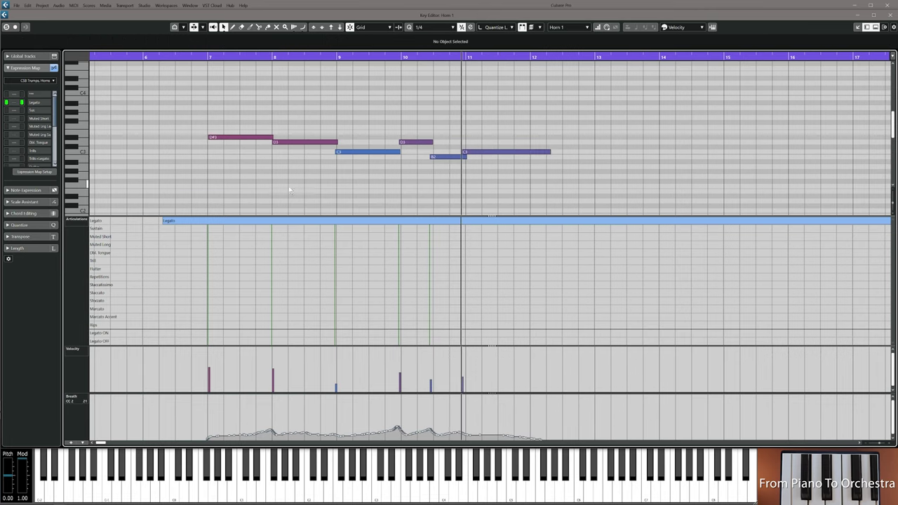
Record the melody on the Violins 1 track from bar 6 to bar 13 with EWQL Harp Long soloed
scroll(244, 186, up, 1)
scroll(343, 176, up, 2)
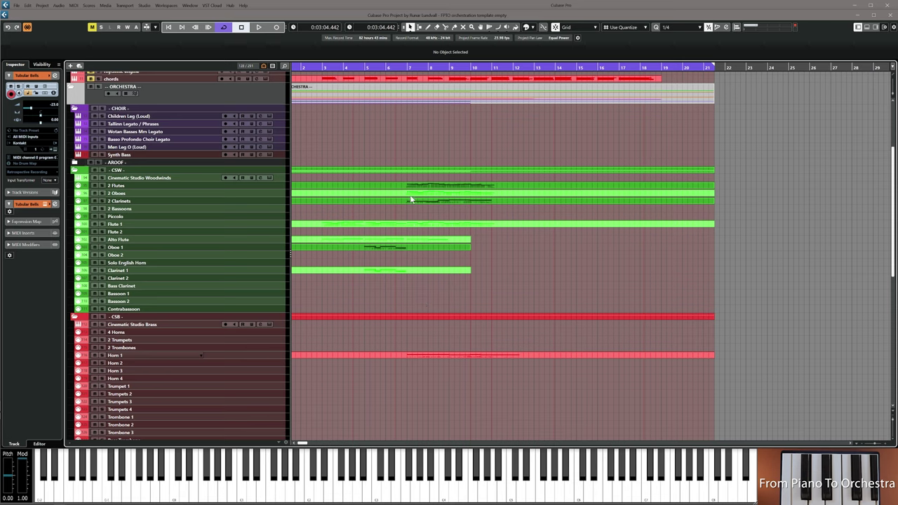
scroll(411, 239, down, 10)
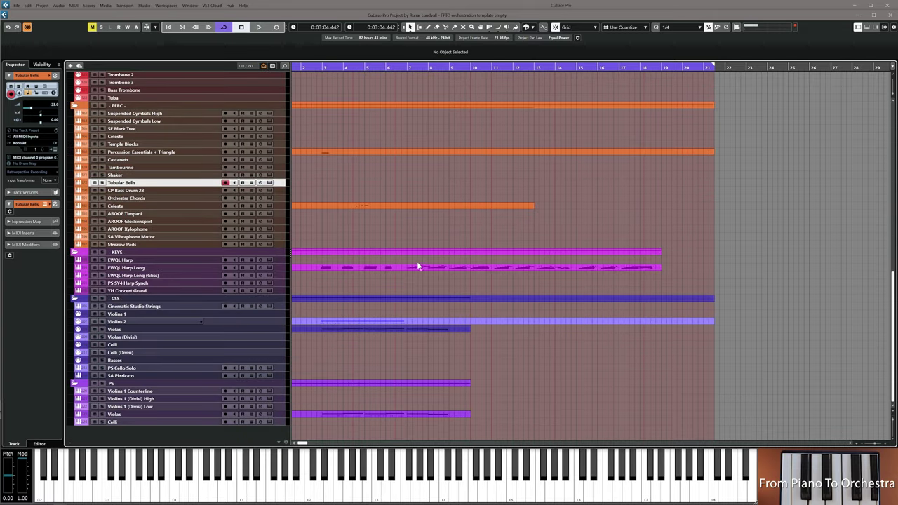
click(178, 314)
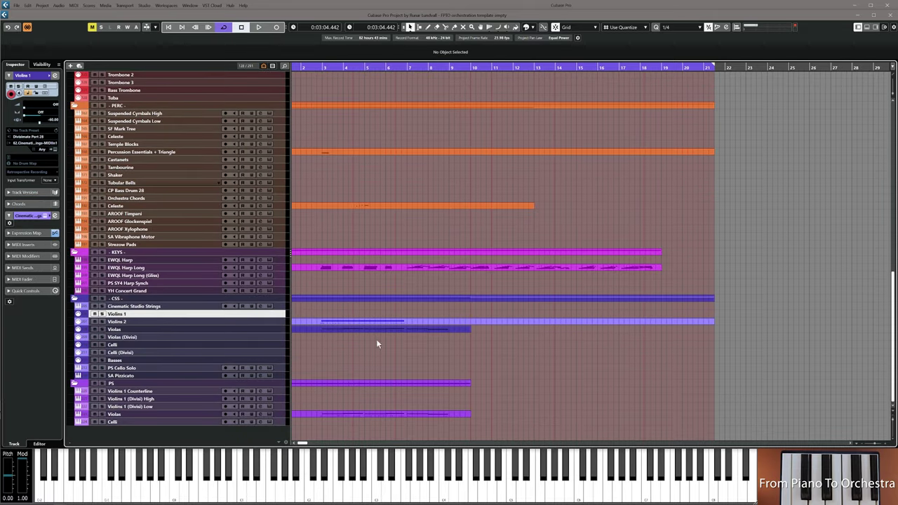
click(386, 67)
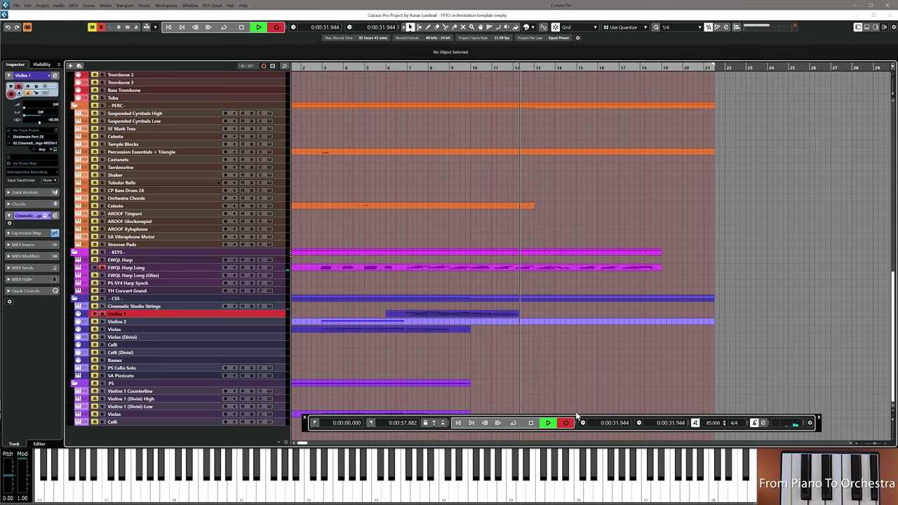
key(space)
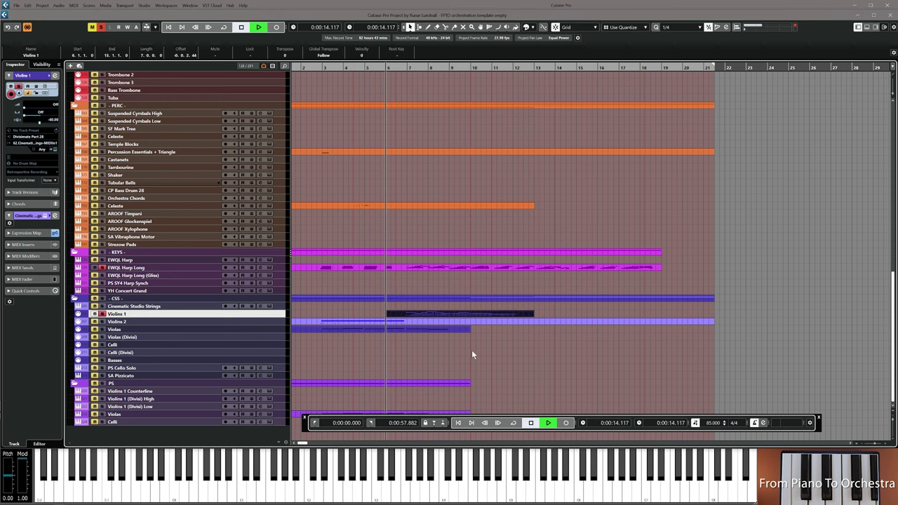
key(space)
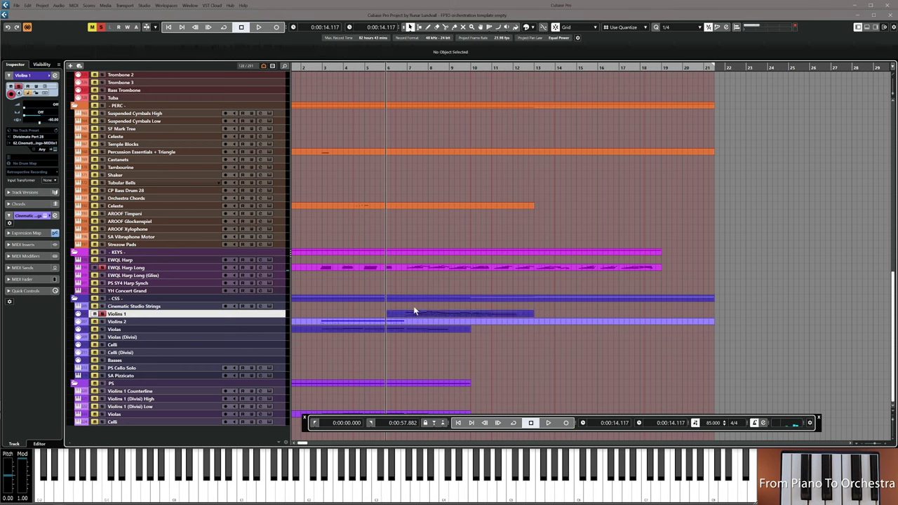
Tilt the Violins 1 Breath CC 2 curve from just before bar 7 to mid-beat 2 so that its beginning is higher
double_click(416, 317)
key(space)
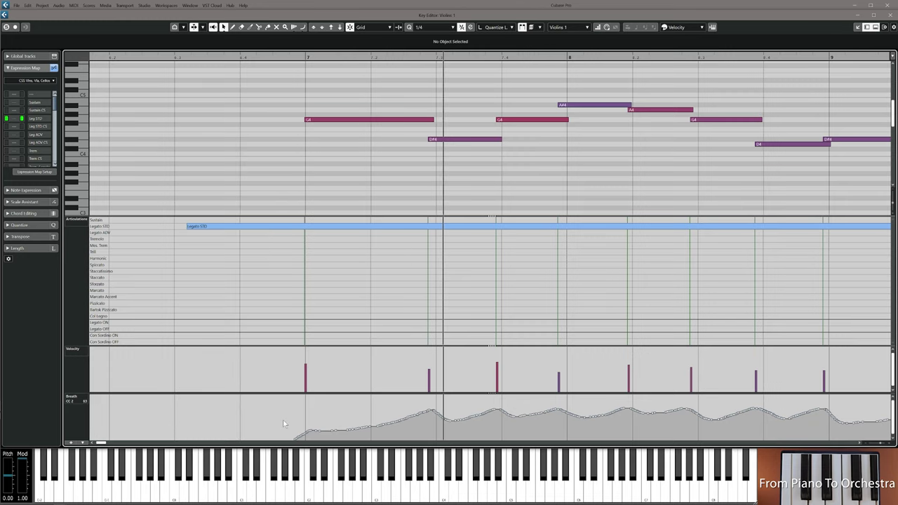
drag(295, 436, 409, 399)
drag(295, 399, 293, 389)
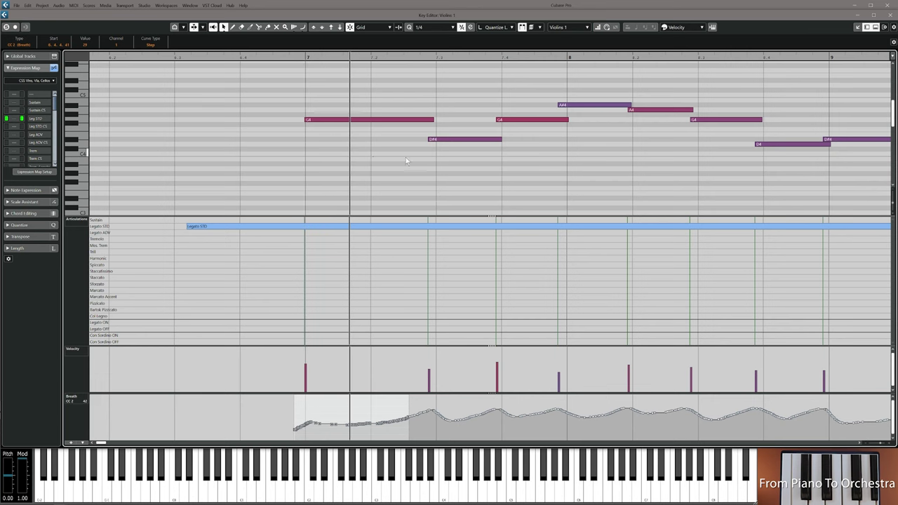
Play back the Violins 1 phrase through bar 9 and select the F4 and G4 notes in that bar's second half
scroll(427, 166, down, 4)
drag(481, 156, 355, 165)
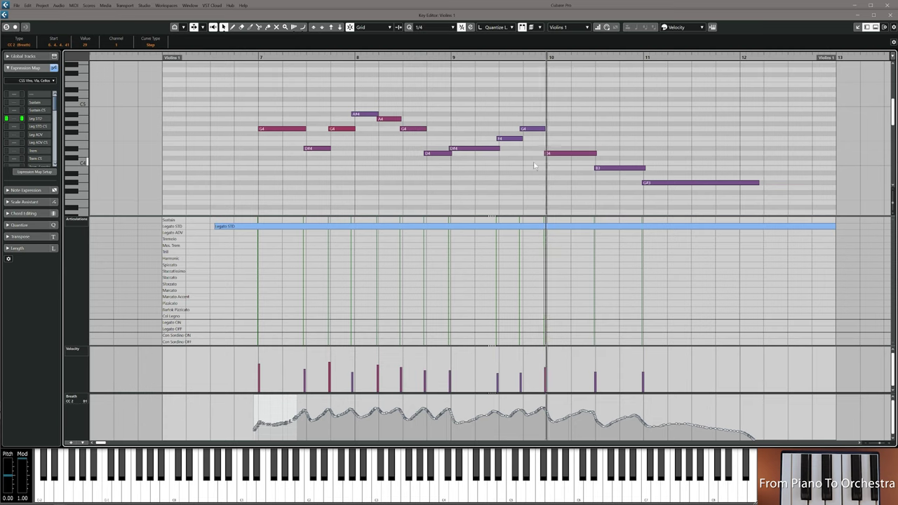
key(space)
drag(522, 142, 507, 128)
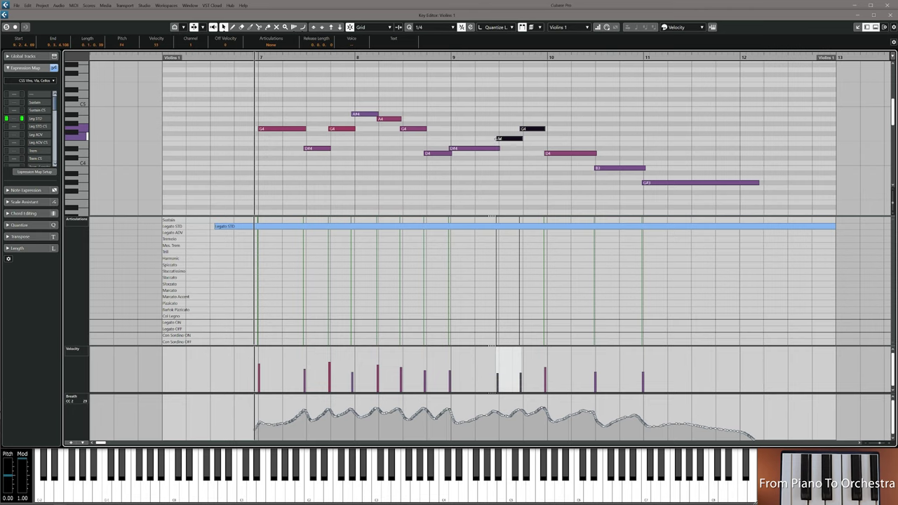
Extend the start of the Violins 1 part back to bar 1 and reopen it in the Key Editor
key(Escape)
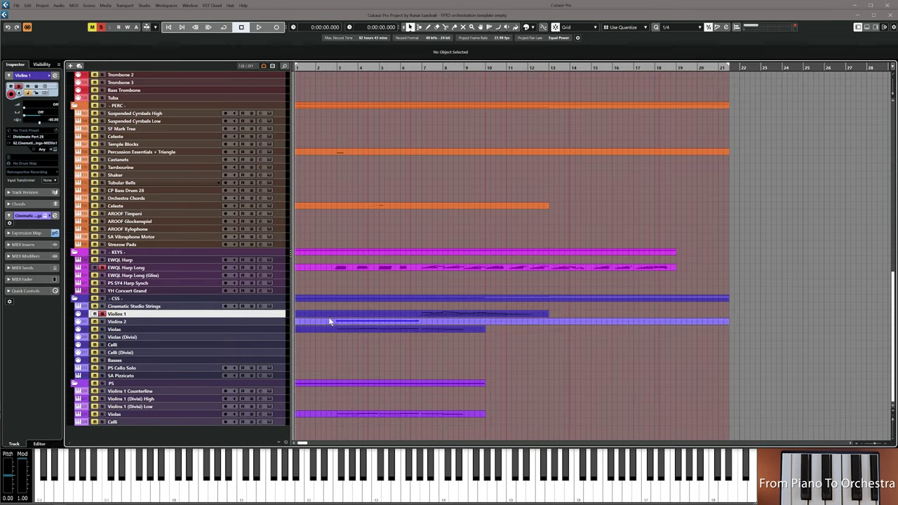
drag(327, 317, 322, 321)
double_click(444, 318)
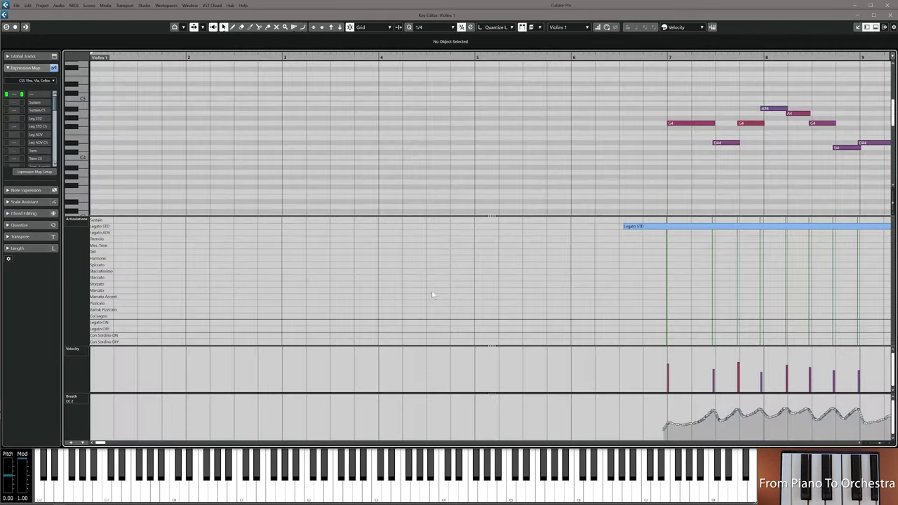
Transpose the whole Violins 1 phrase down one octave and delete its Breath CC 2 curve from bar 7 to bar 12
key(ctrl+a)
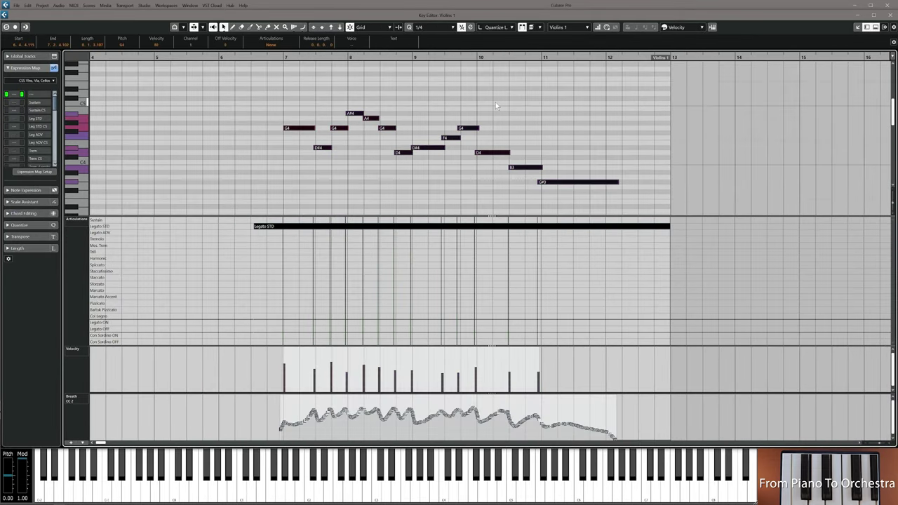
key(shift+Down)
click(495, 105)
drag(277, 398, 635, 438)
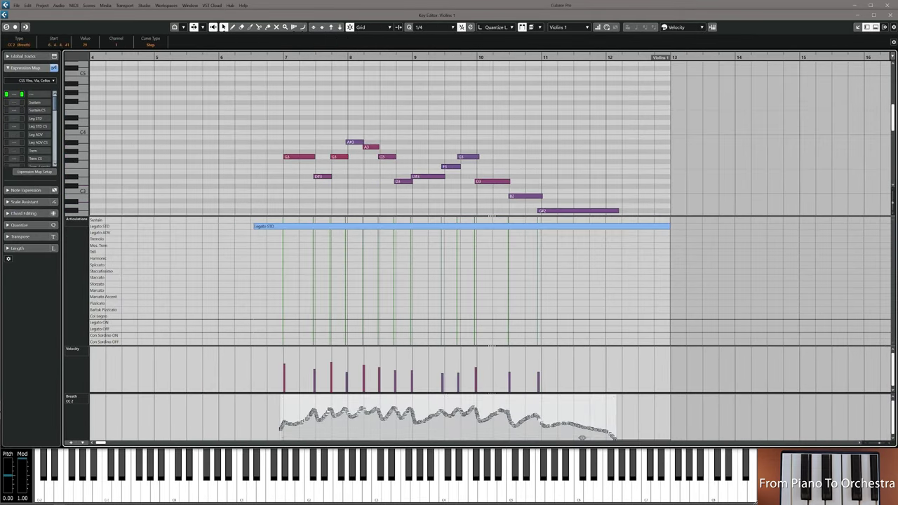
key(Delete)
Glue the phrase into the existing Violins 2 part to form one part starting at bar 1, and select it
right_click(413, 320)
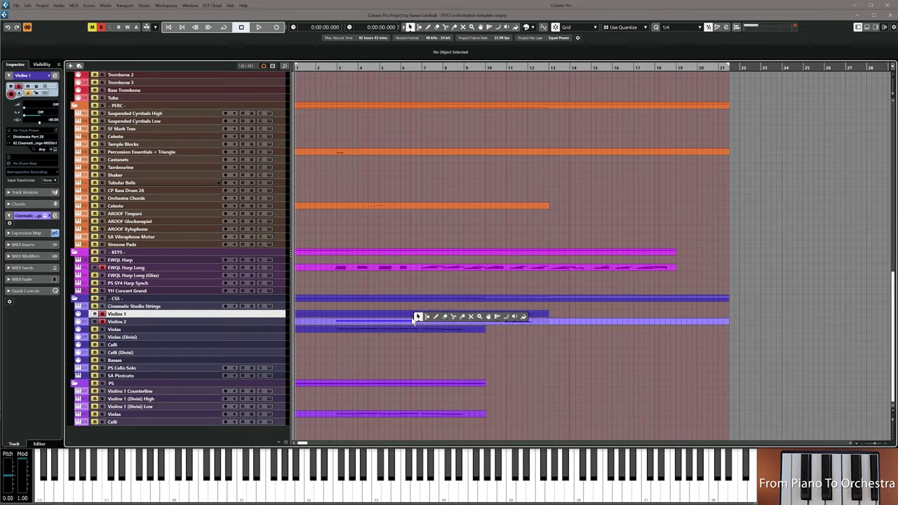
key(2)
right_click(414, 319)
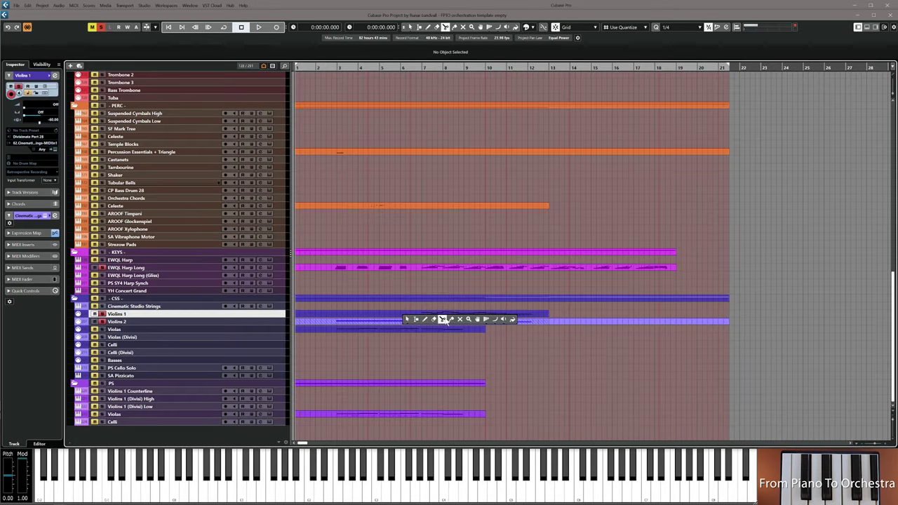
click(407, 319)
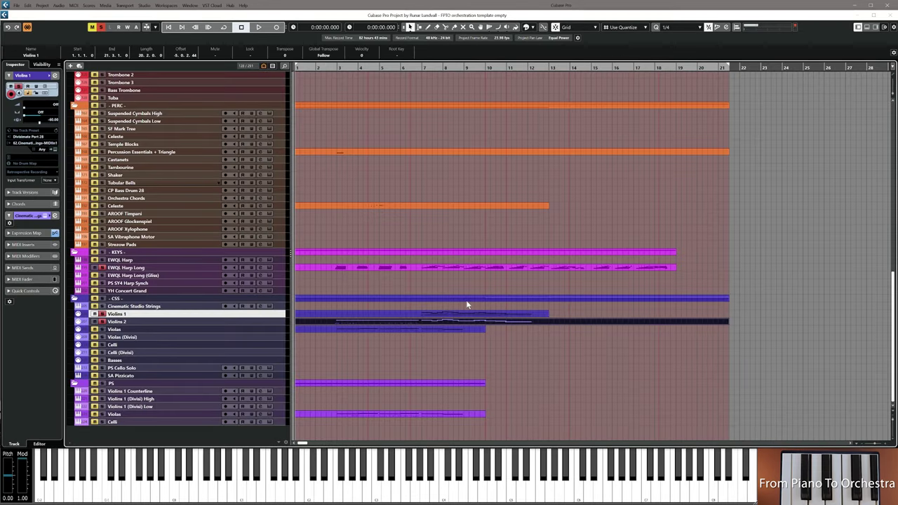
Record a new Breath CC 2 pass on Violins 2 from bar 5 to bar 13 and open the result in the Key Editor
click(383, 68)
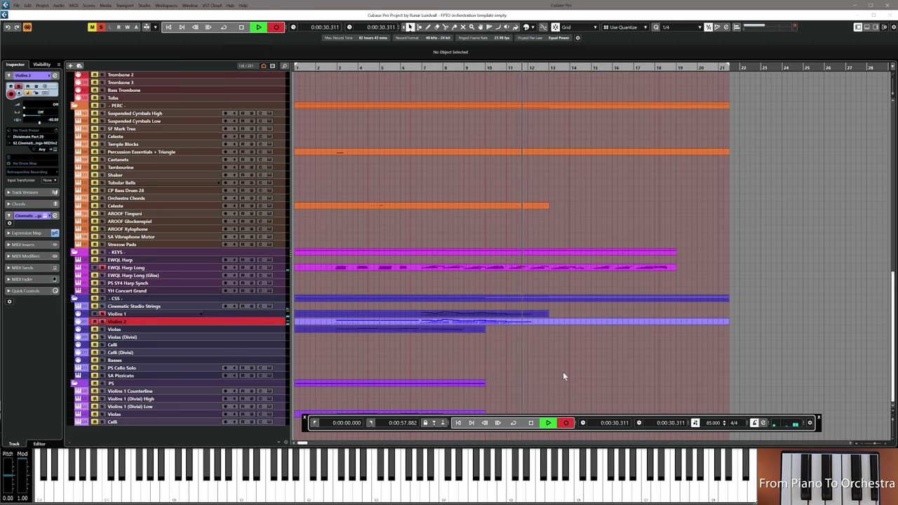
key(space)
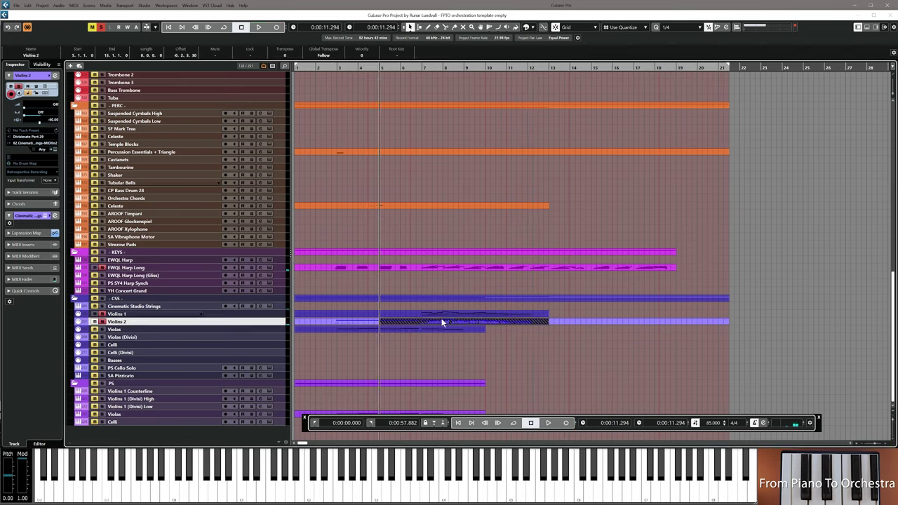
double_click(442, 322)
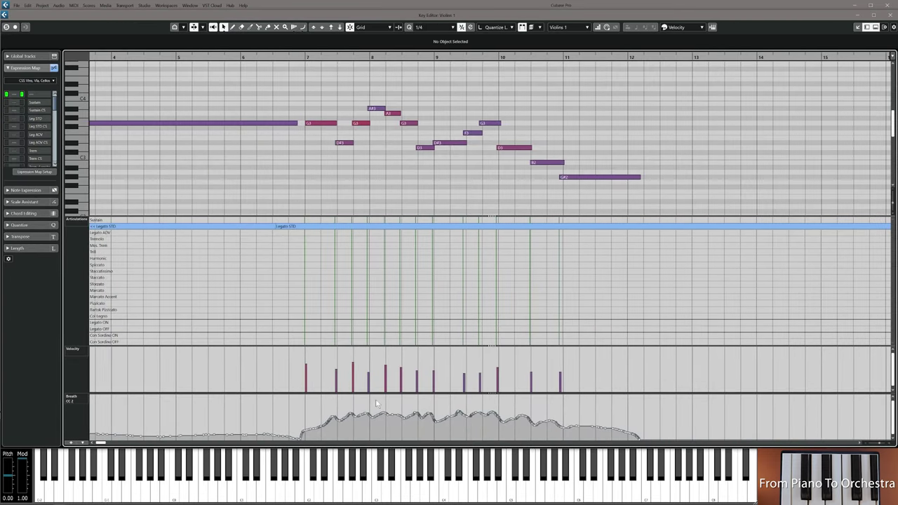
Remove the redundant Legato STD articulation in the middle of bar 6 and select the G3 note at bar 7
click(291, 228)
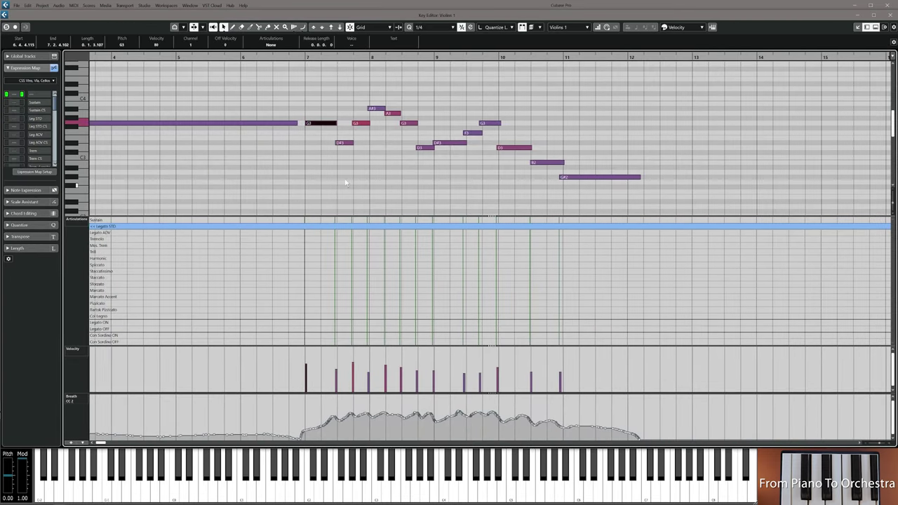
key(Return)
click(545, 371)
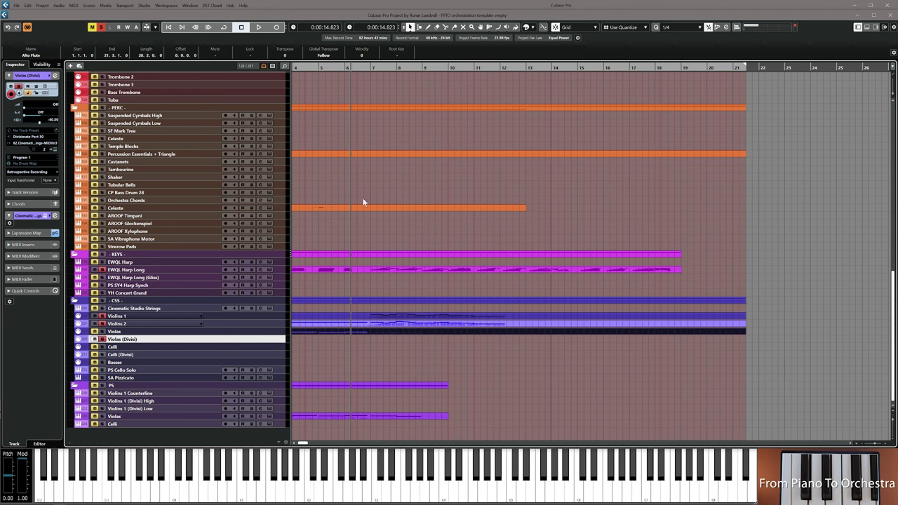
Record a new part on the Violas (Divisi) track from bar 5 to bar 13
scroll(363, 202, up, 15)
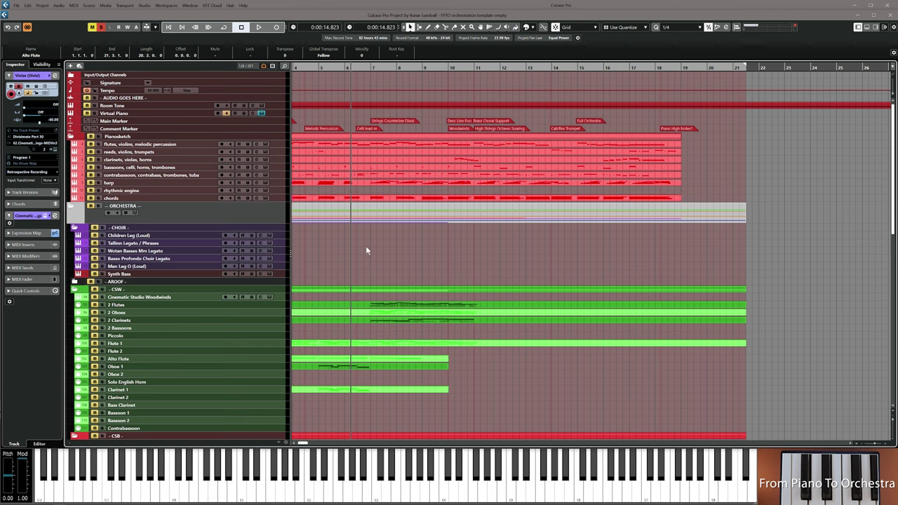
scroll(366, 247, down, 10)
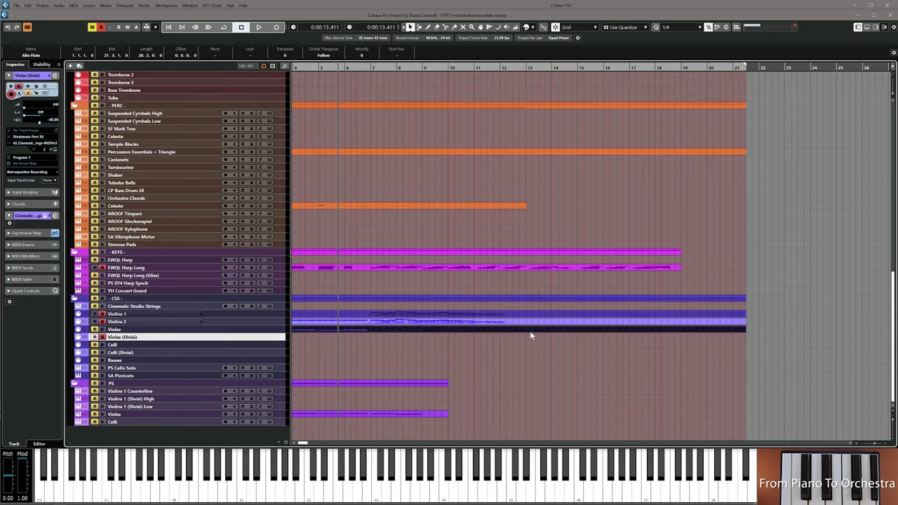
key(F2)
click(566, 423)
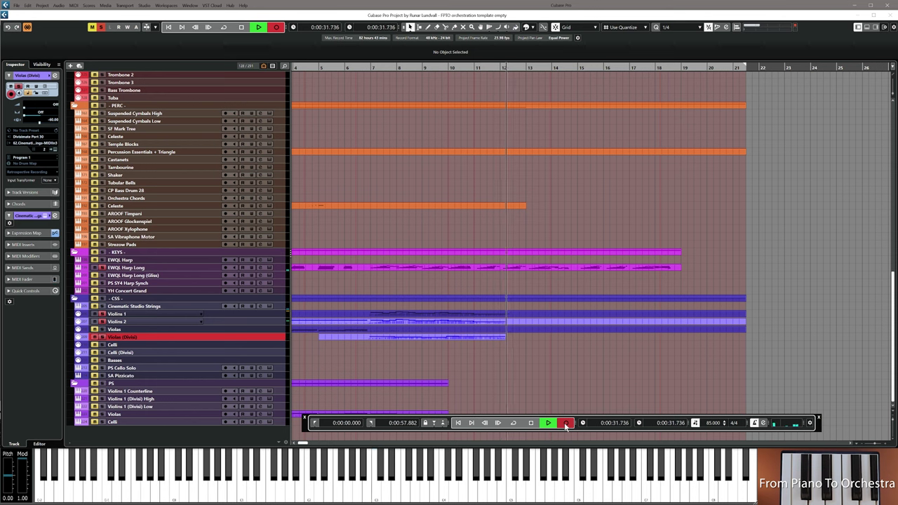
key(space)
Open the Violas (Divisi) part in the Key Editor and draw a Legato STD articulation from the middle of bar 6
double_click(397, 339)
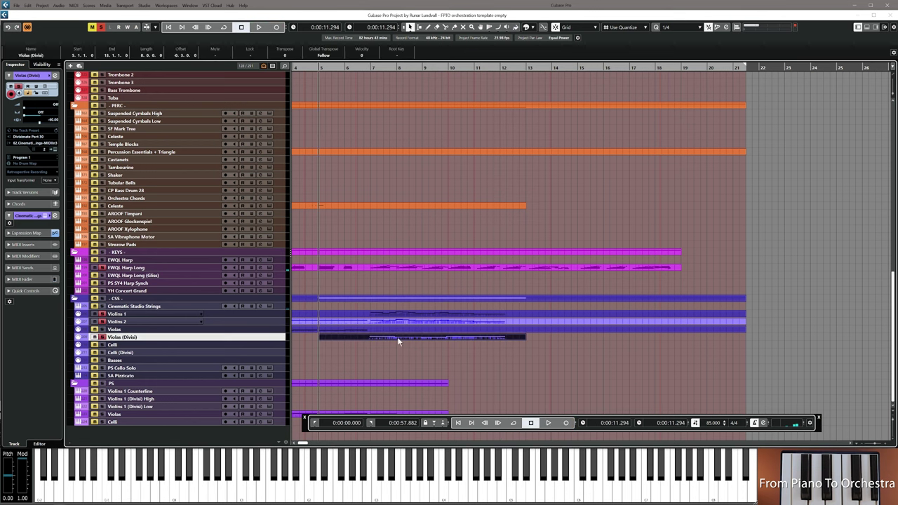
right_click(195, 223)
click(209, 226)
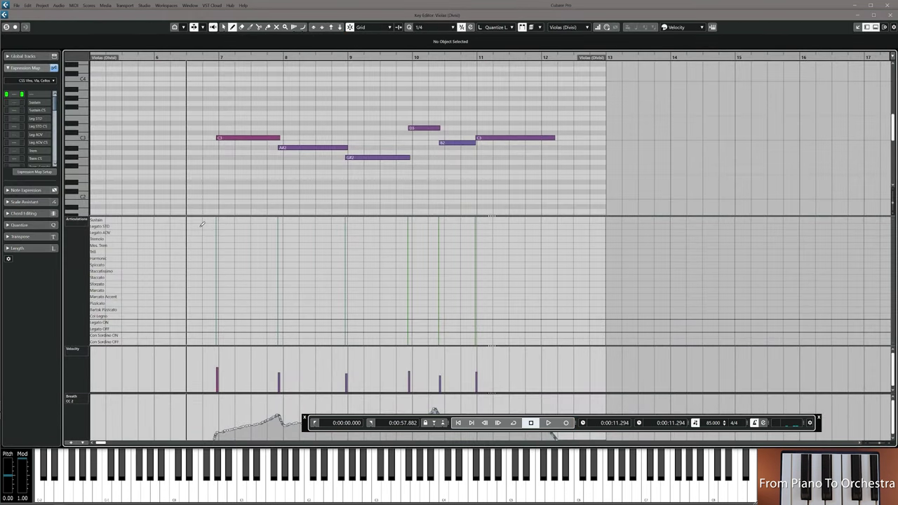
click(187, 226)
right_click(202, 160)
click(207, 163)
Play back the Violas (Divisi) phrase and shift all its notes and controller data so that the first C3 starts exactly at bar 7
click(221, 138)
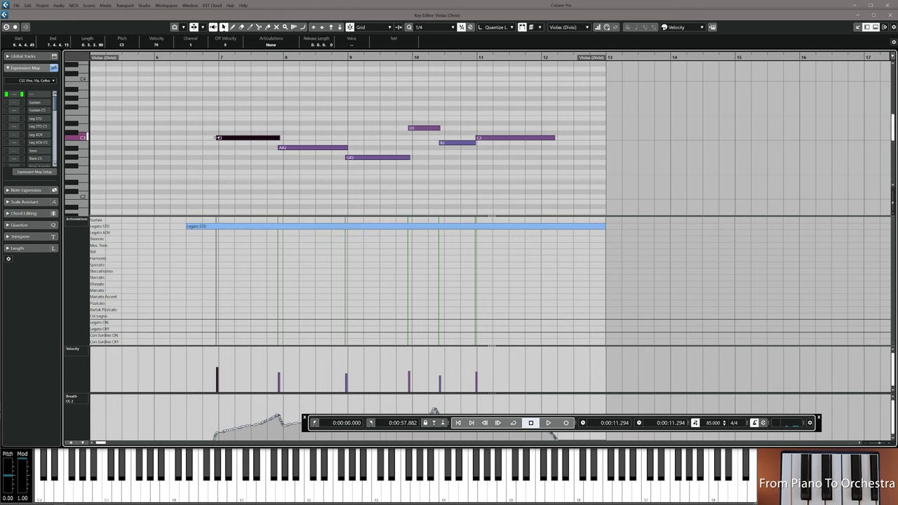
key(F2)
click(201, 56)
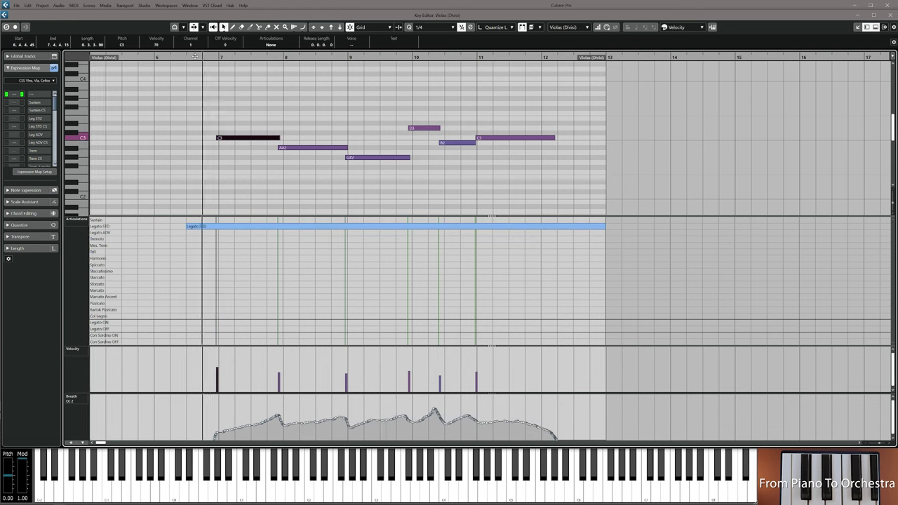
key(space)
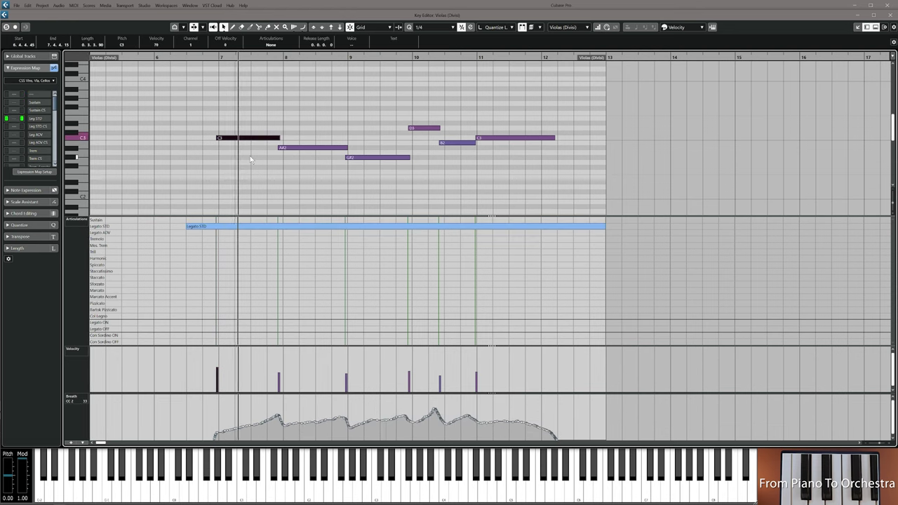
key(ctrl+a)
drag(224, 139, 228, 139)
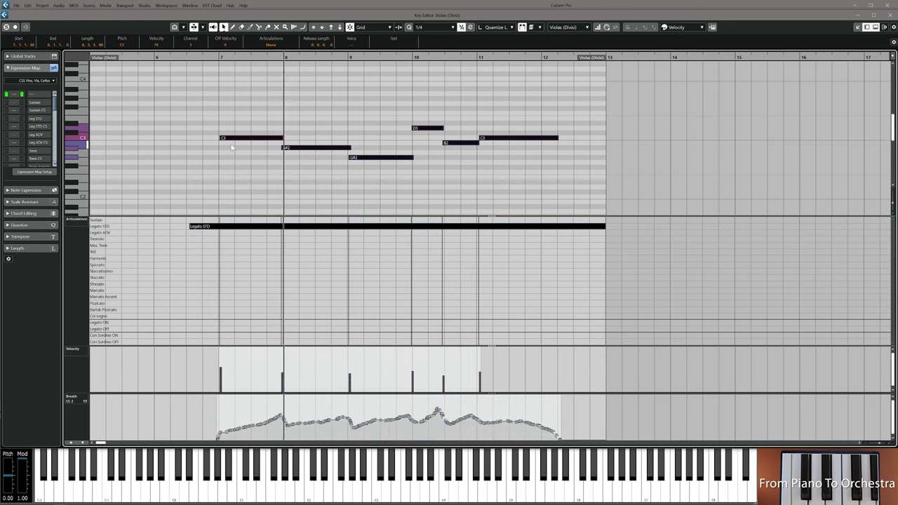
click(236, 153)
Start the G#2 note at bar 9 slightly earlier and tilt the bar 7 Breath CC 2 curve so that its beginning is higher
click(238, 138)
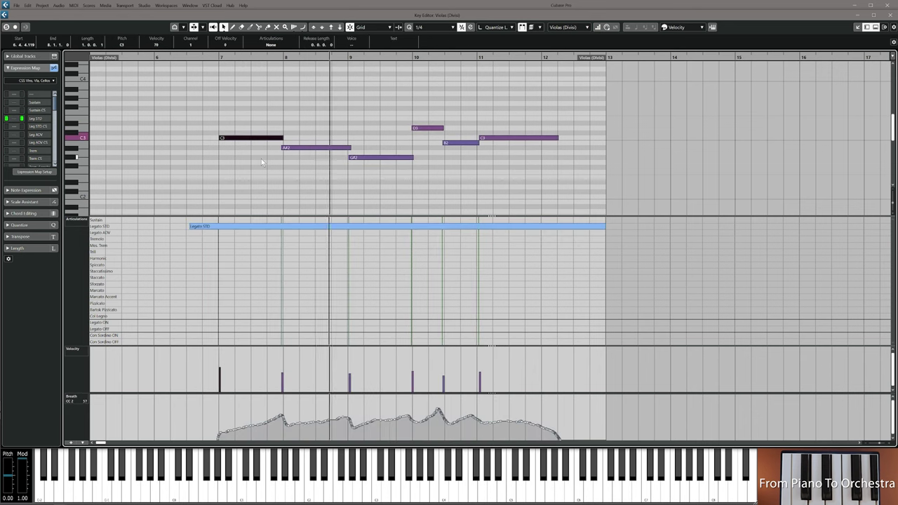
click(354, 157)
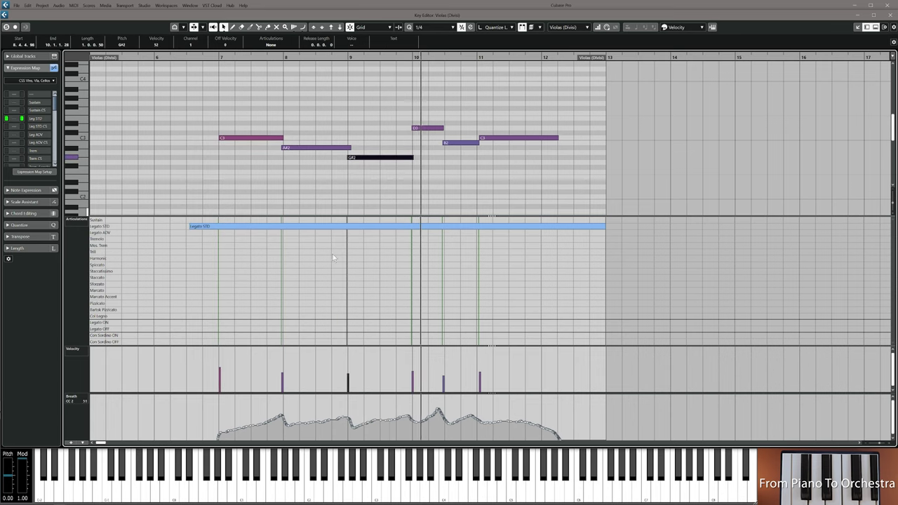
drag(206, 410, 284, 439)
drag(221, 397, 221, 392)
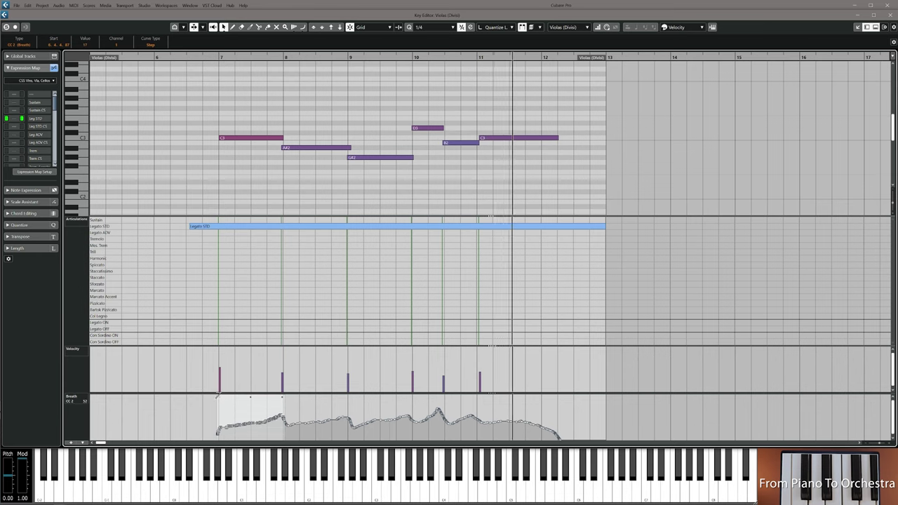
Play back from bar 7, fine-tune the start of the A#2 note at bar 8 and start the C3 at bar 11 slightly earlier
click(218, 57)
key(space)
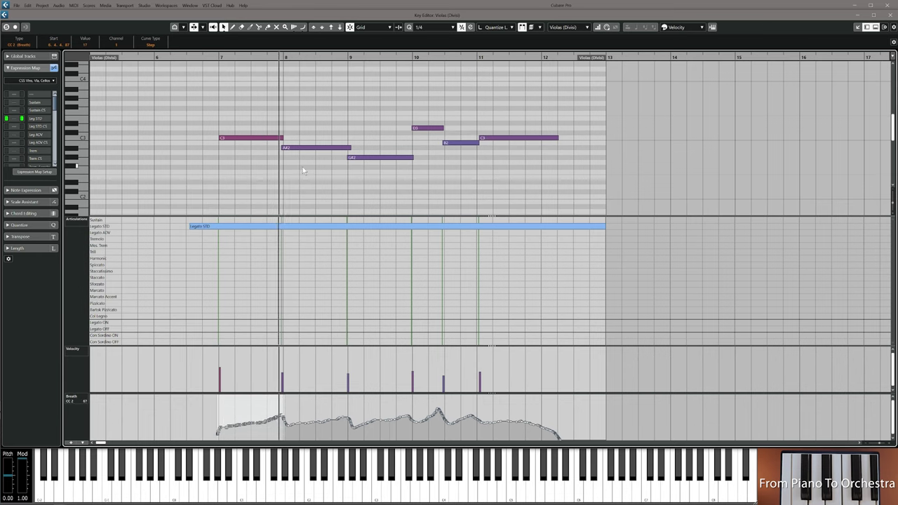
click(288, 147)
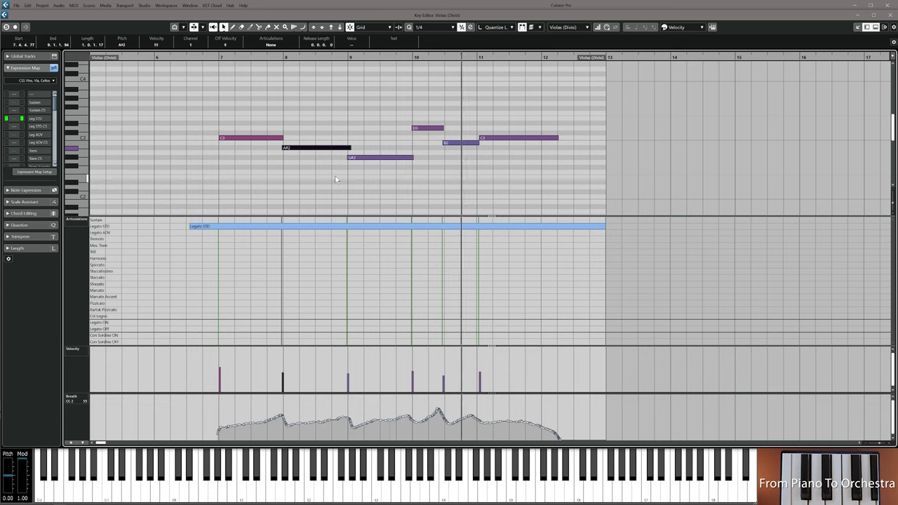
drag(480, 139, 477, 138)
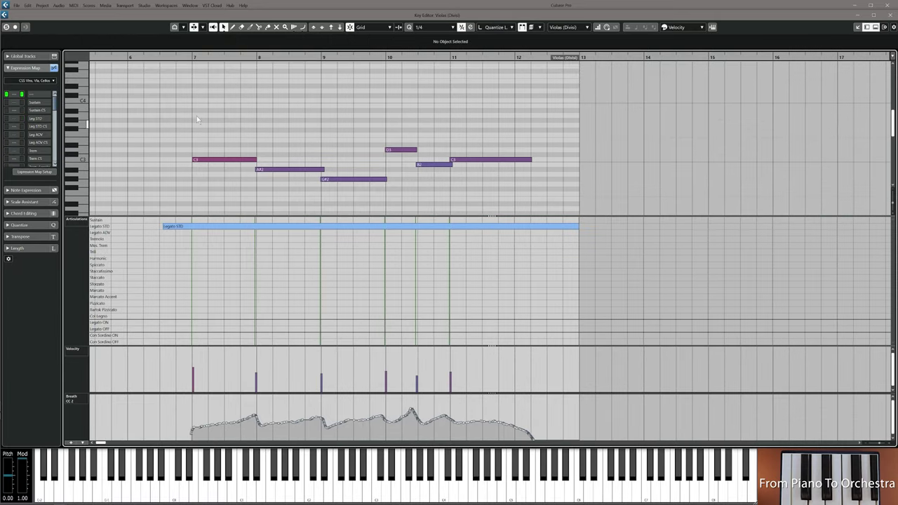
Play back the Violas (Divisi) phrase from bar 7 to check its notes
click(192, 57)
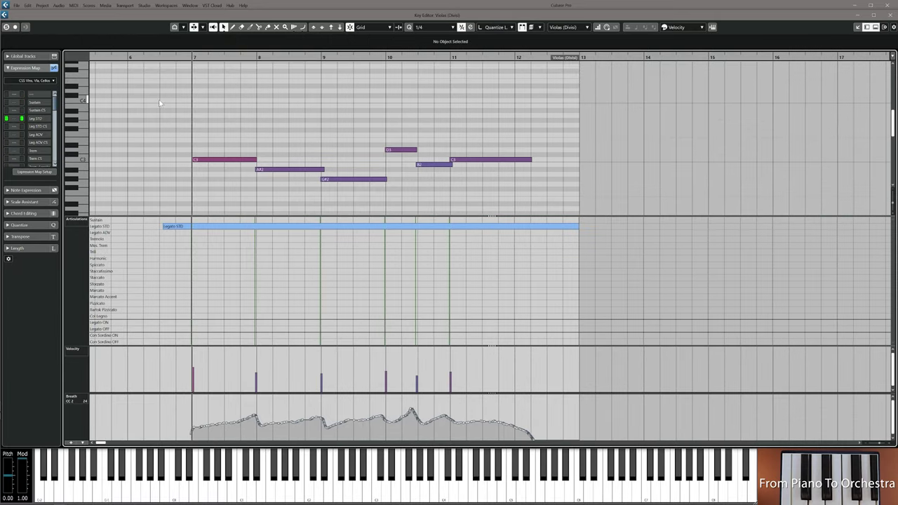
drag(161, 102, 531, 185)
click(187, 119)
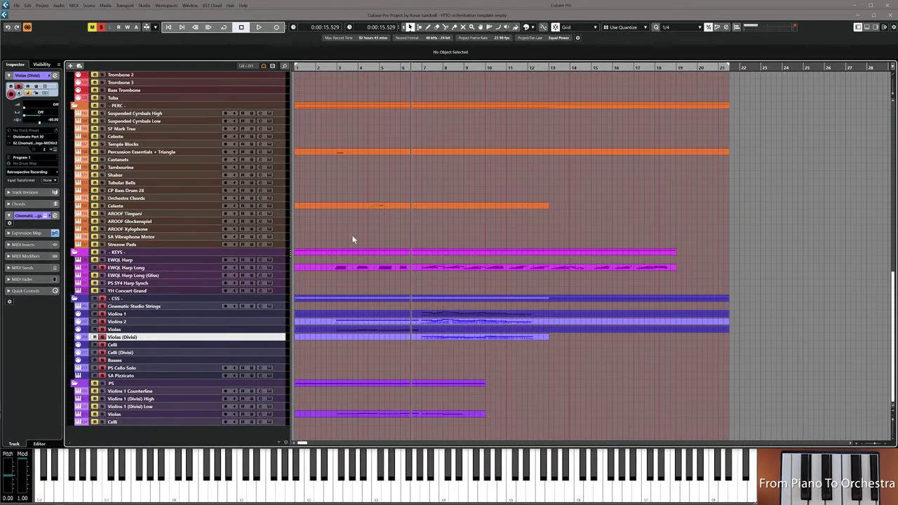
Record a new part on the Celli track from bar 5 to bar 13 and open it in the Key Editor
click(163, 345)
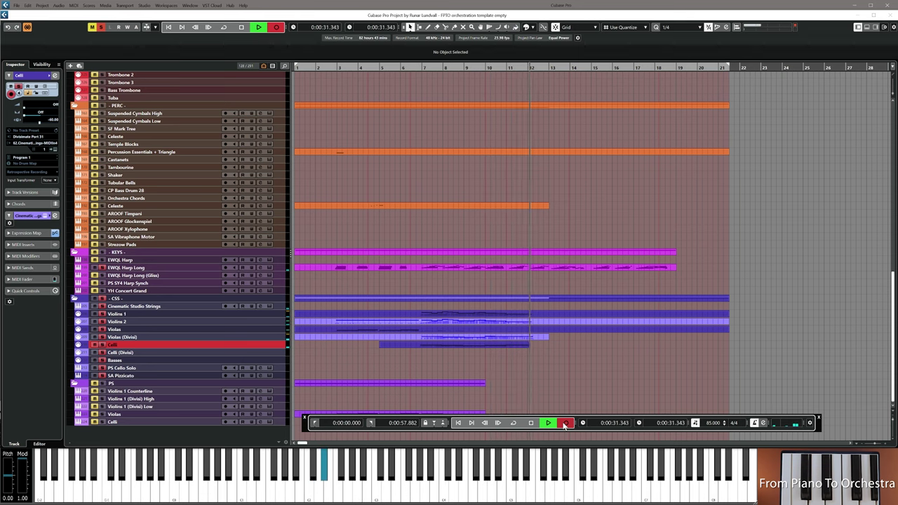
key(space)
double_click(470, 345)
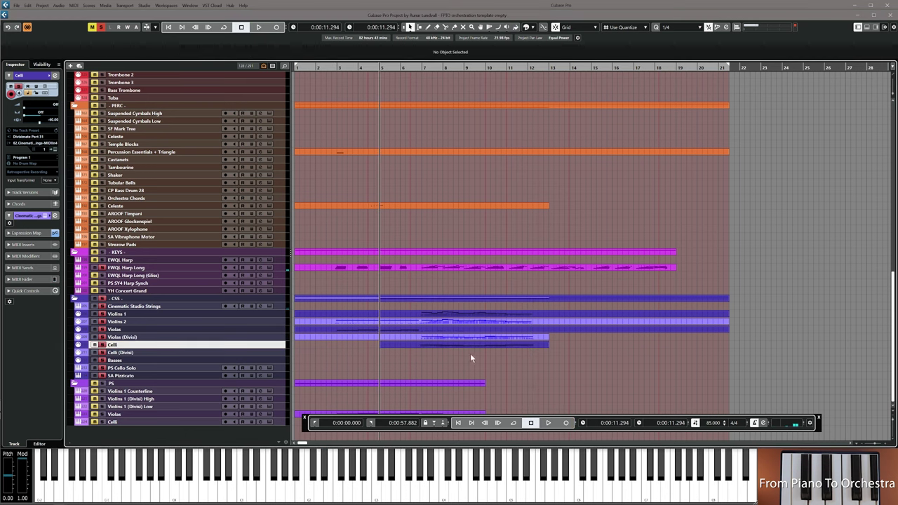
Shift all the Celli notes and controller data so that the first D#2 starts at bar 7
key(ctrl+a)
drag(225, 134, 230, 134)
click(218, 187)
Draw a Legato STD articulation and a one-beat D2 note from beat 4 of bar 6 in the Celli part, and play it back
right_click(216, 187)
click(223, 188)
click(209, 226)
click(214, 138)
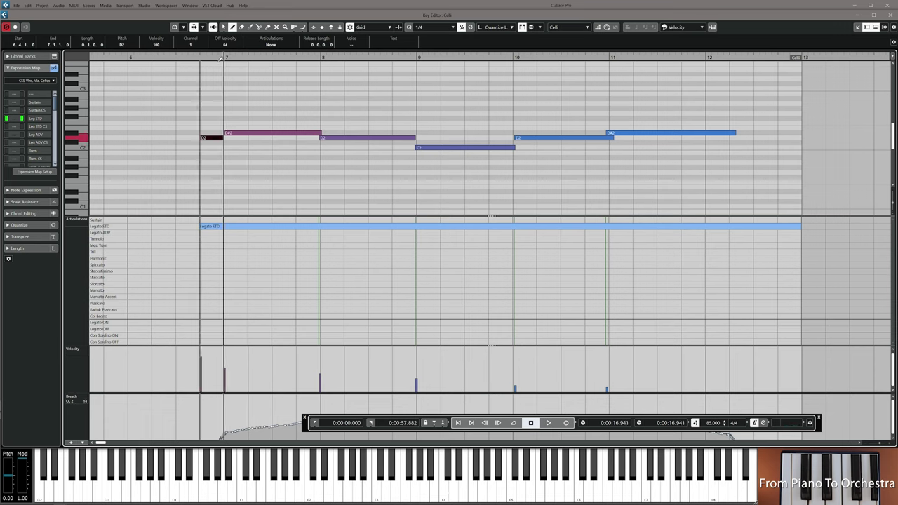
key(space)
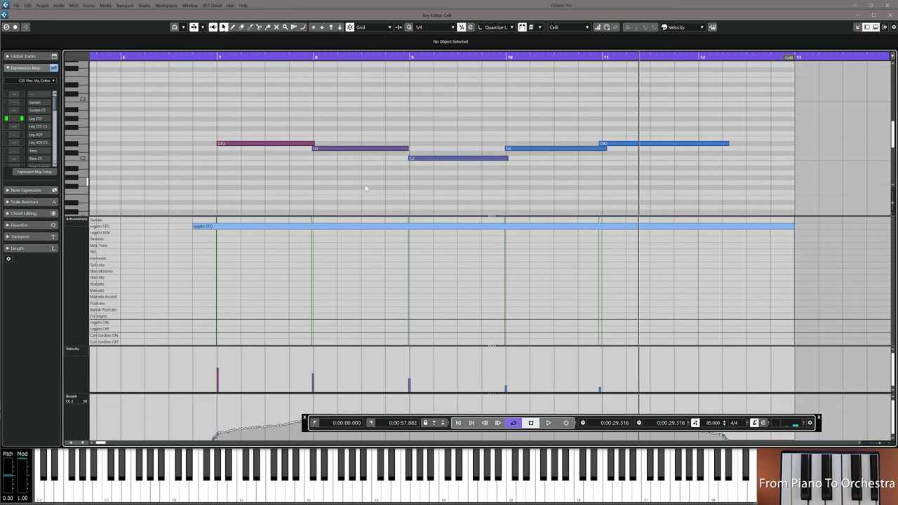
Record the bass line on the Basses track up to bar 12
scroll(365, 185, up, 1)
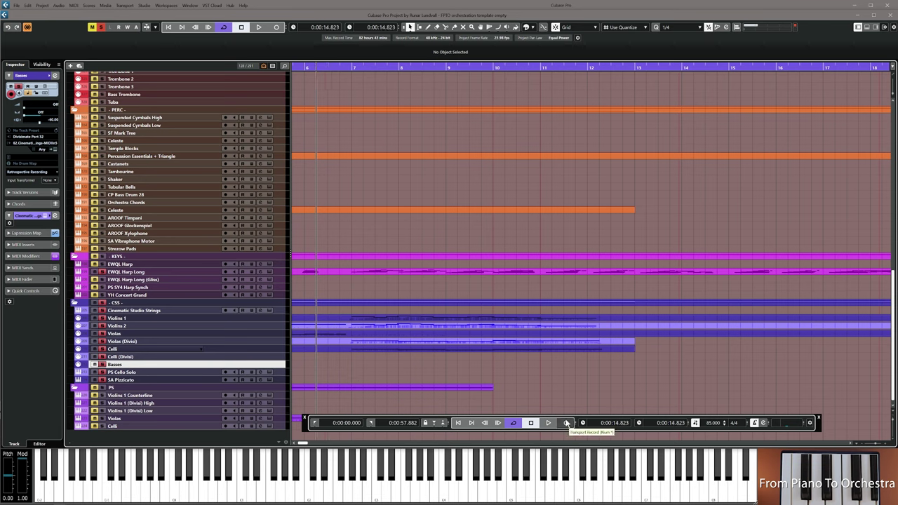
click(565, 423)
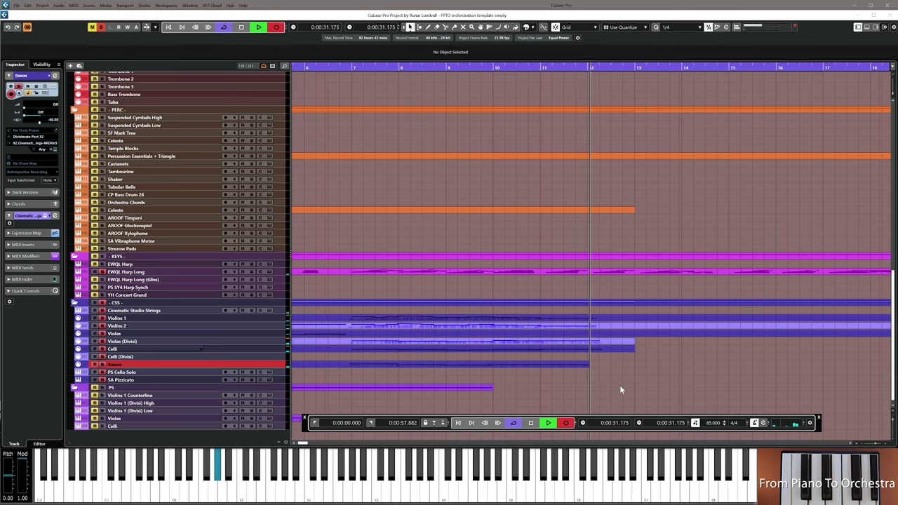
key(space)
Open the Basses part, shift all its notes and controller data so that the first C1 starts at bar 7, and play it back
double_click(445, 366)
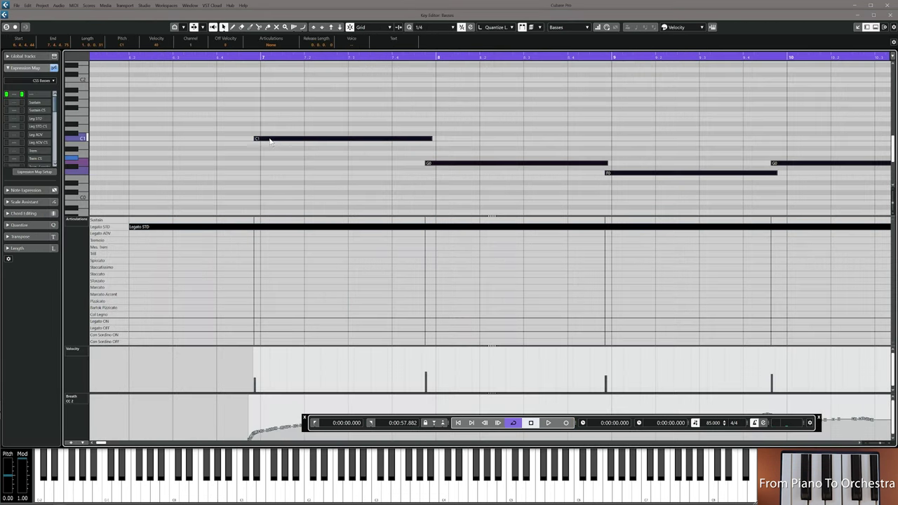
drag(271, 139, 277, 139)
key(space)
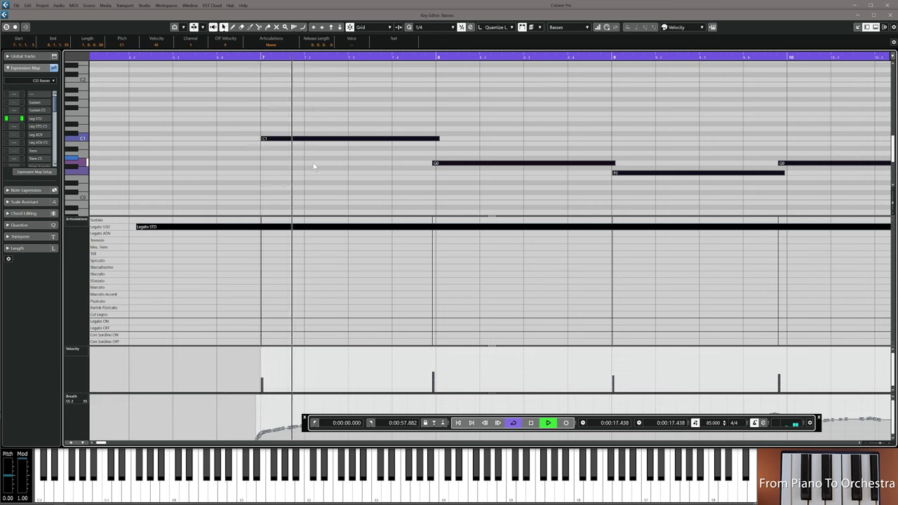
Play back the Basses part and trim the start of the first G0 note slightly closer to bar 8
scroll(311, 165, down, 2)
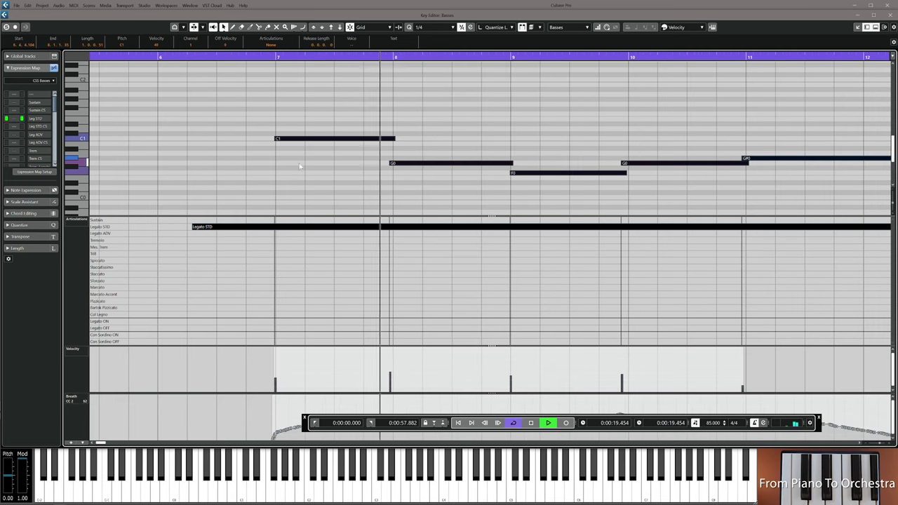
click(314, 173)
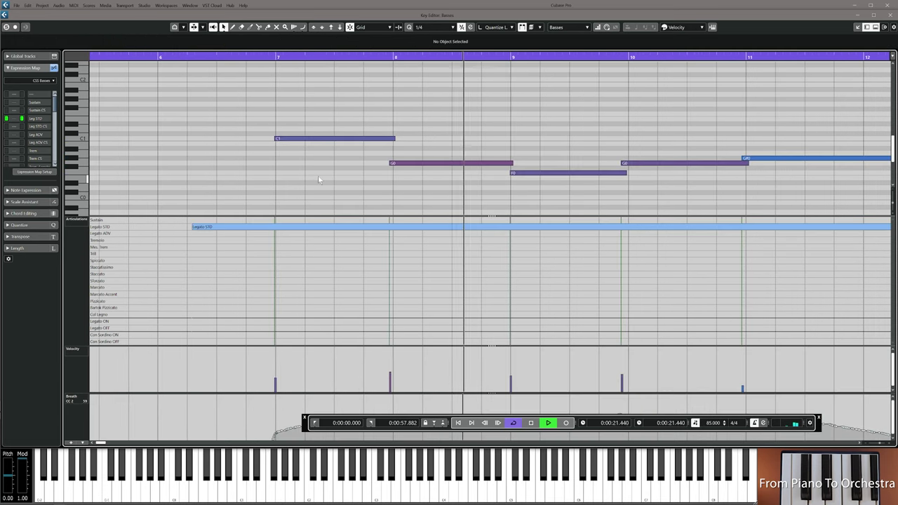
key(space)
key(space)
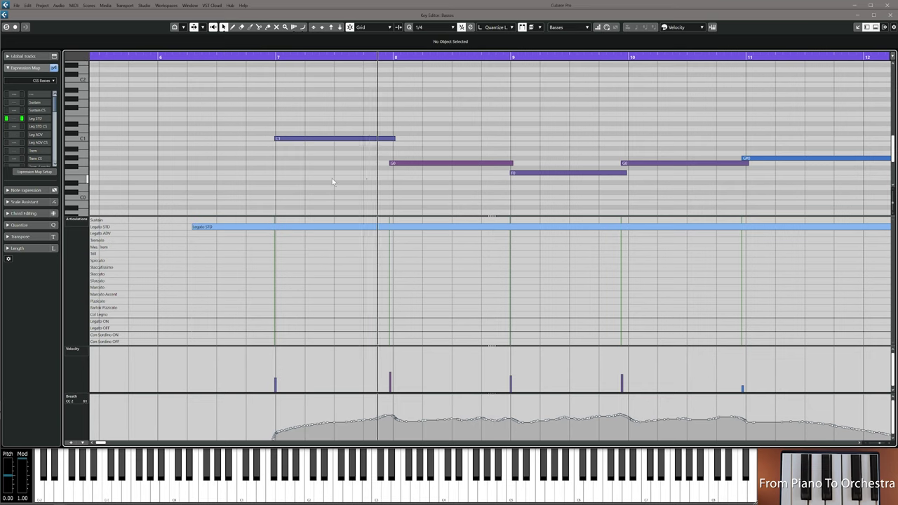
click(392, 163)
drag(393, 163, 394, 163)
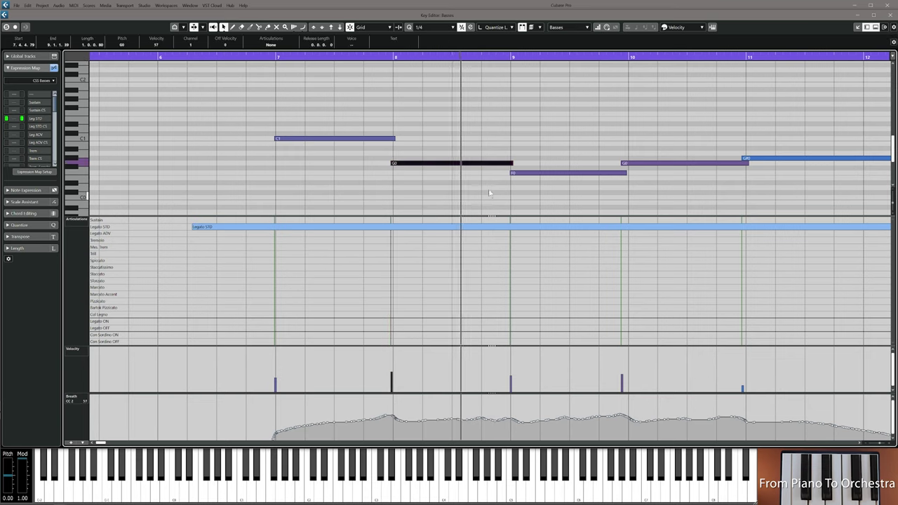
Extend the end of the F0 bass note slightly past bar 10 and bring the following G0's start closer to bar 10
key(g)
drag(505, 194, 398, 197)
click(393, 175)
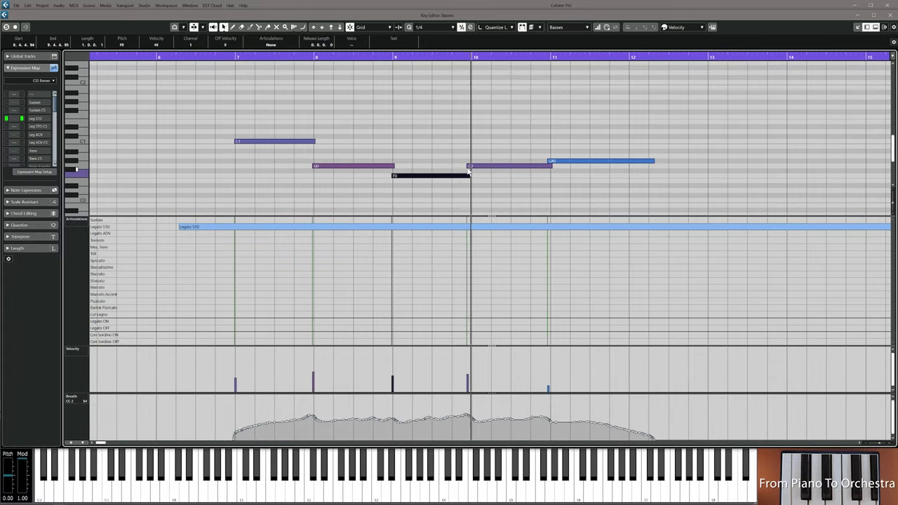
key(Right)
key(Left)
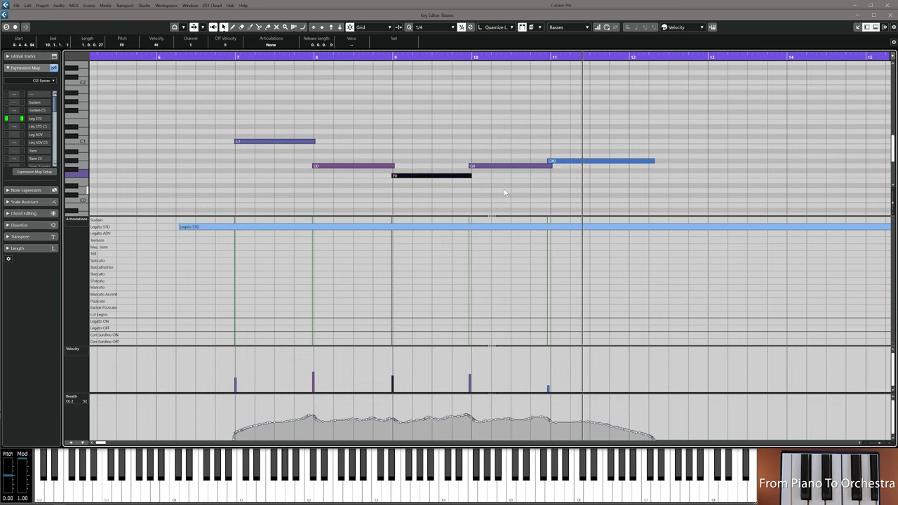
Open the Violins 1 part and check the long held G3 that starts at bar 3
key(l)
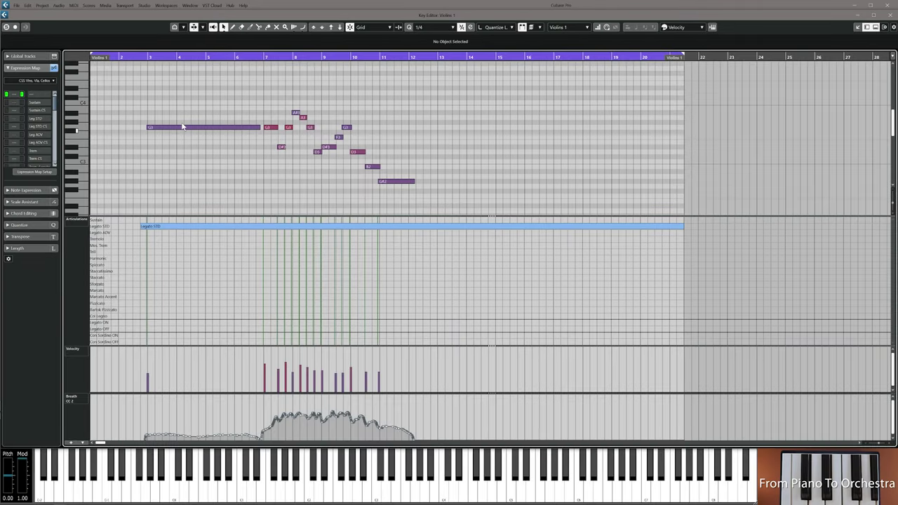
click(184, 127)
click(186, 153)
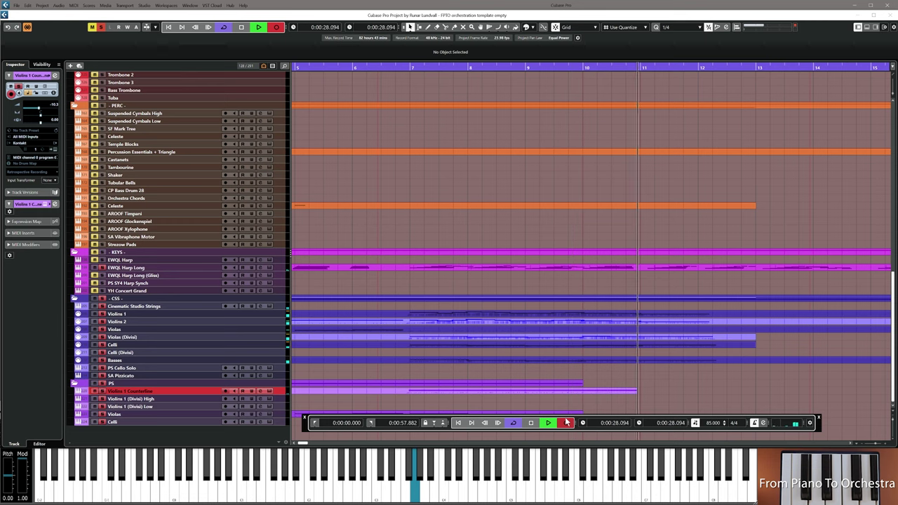
Record one long held note on the Violins 1 Counterline track from bar 7 to just past bar 11
key(space)
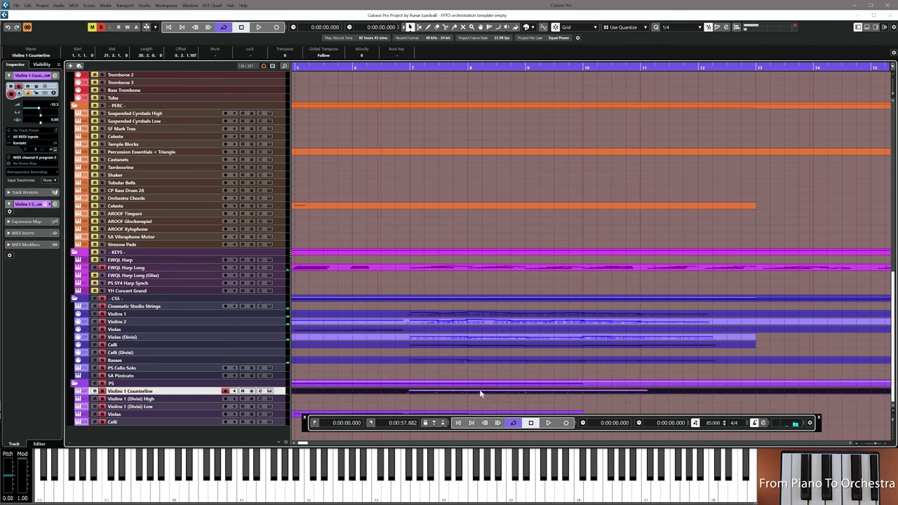
scroll(478, 397, right, 2)
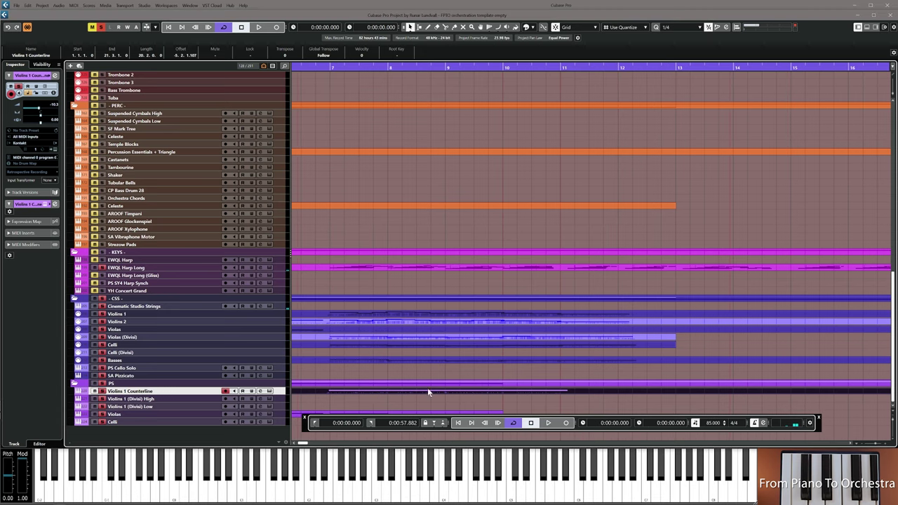
click(560, 67)
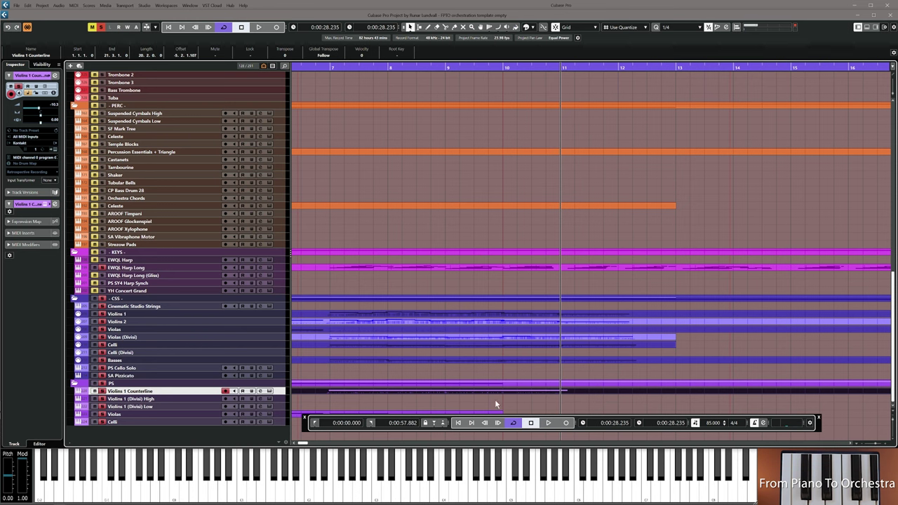
Open the Violins 1 Counterline part, adjust the start of its held note at bar 7, and play it back
double_click(433, 393)
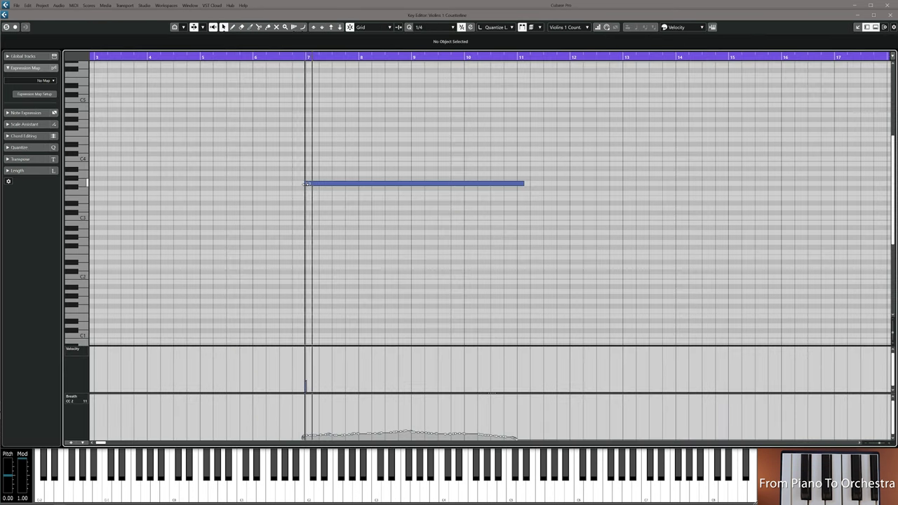
click(306, 184)
key(Return)
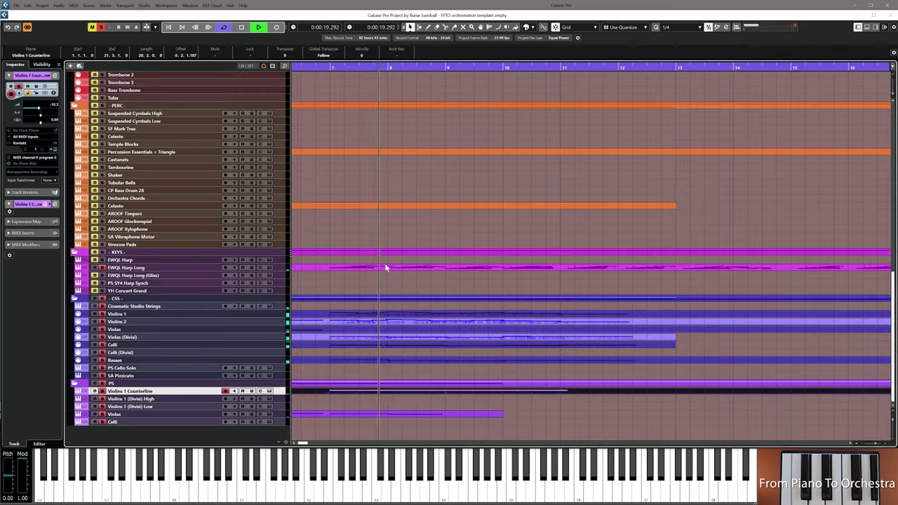
key(space)
Copy the Violins 1 part onto the Violins 1 (Divisi) High track in the PS folder, starting at bar 1
click(352, 406)
scroll(390, 406, left, 4)
key(g)
key(g)
key(g)
key(g)
key(g)
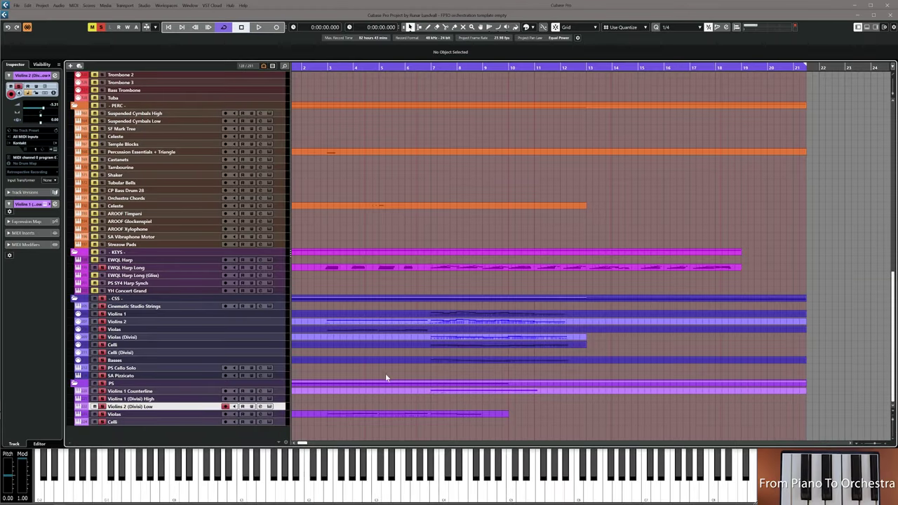
click(420, 323)
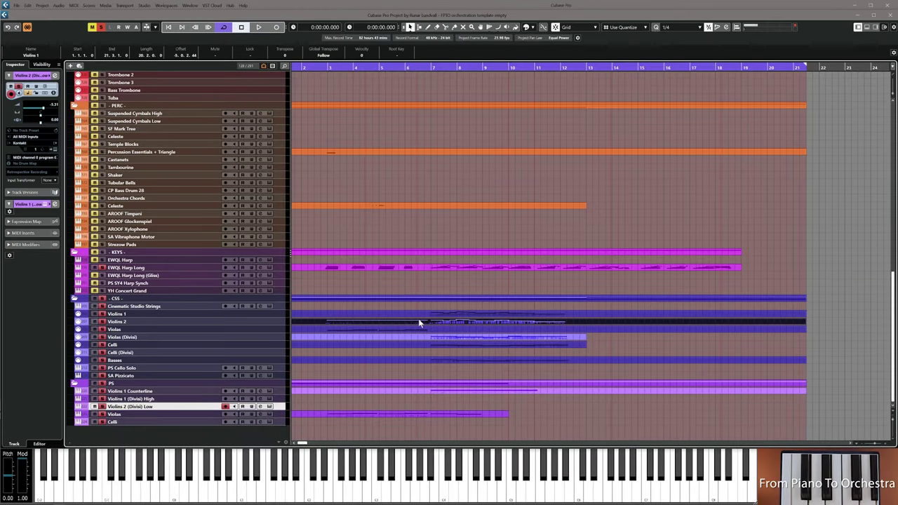
click(345, 315)
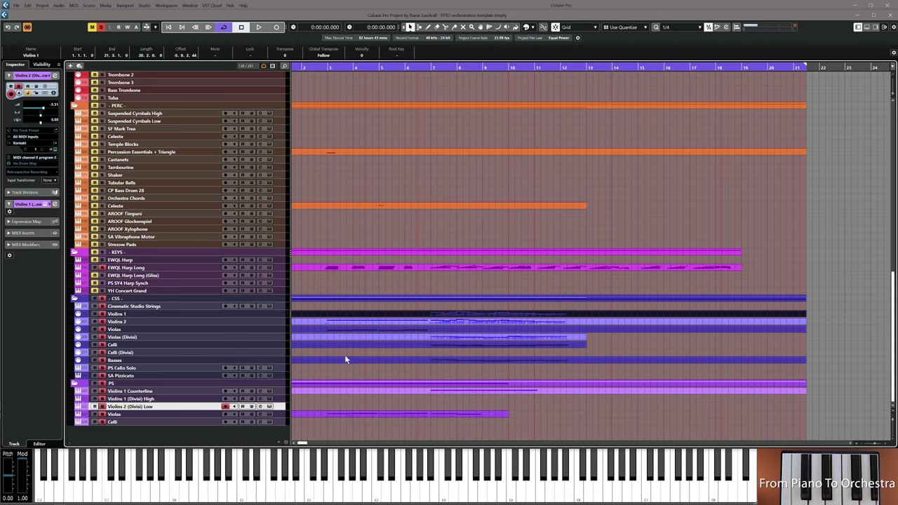
click(180, 399)
click(325, 397)
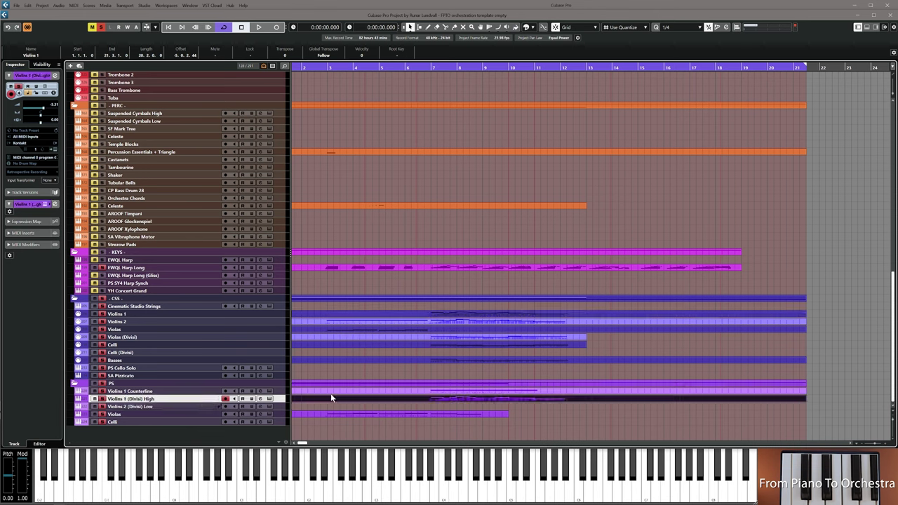
Copy the part on the Violins 2 track onto the Violins 2 (Divisi) Low track, starting at bar 1
click(326, 323)
click(209, 407)
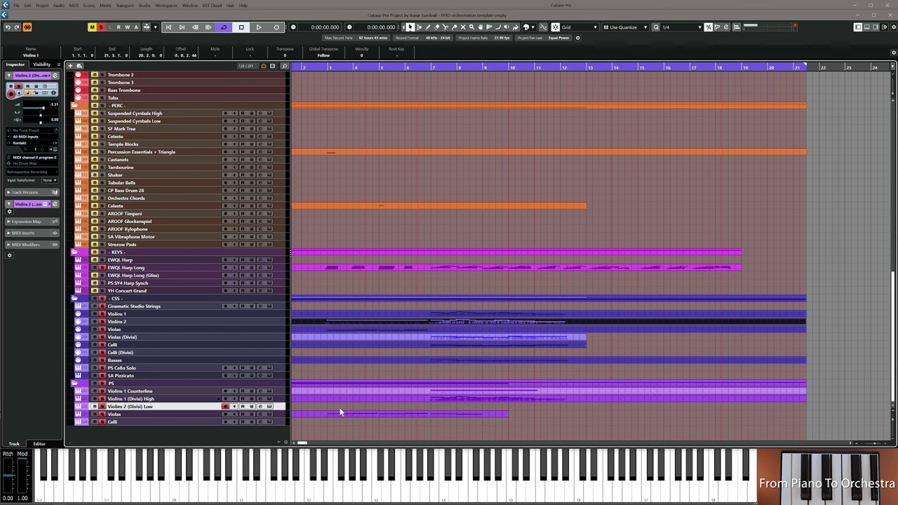
click(358, 407)
Delete the long G3 note starting at bar 3 from the copied Violins 2 (Divisi) Low part
double_click(359, 408)
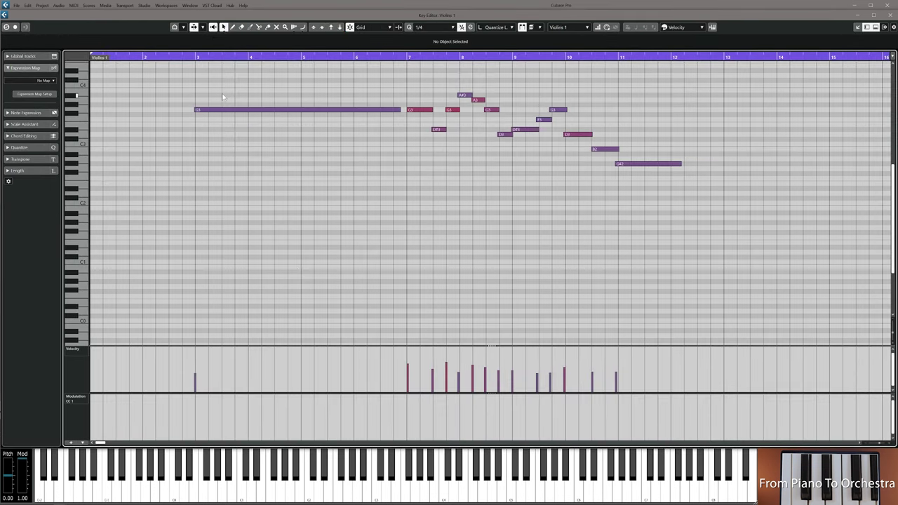
drag(222, 97, 310, 184)
key(Delete)
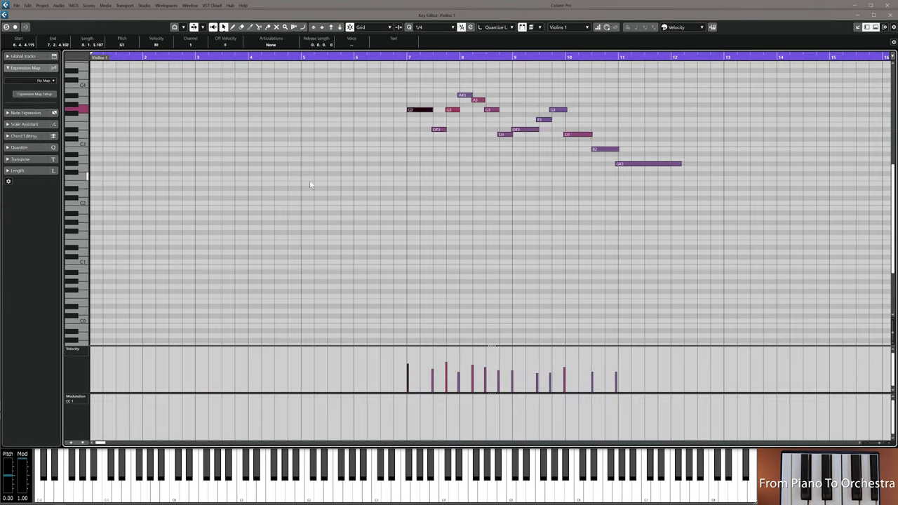
key(Escape)
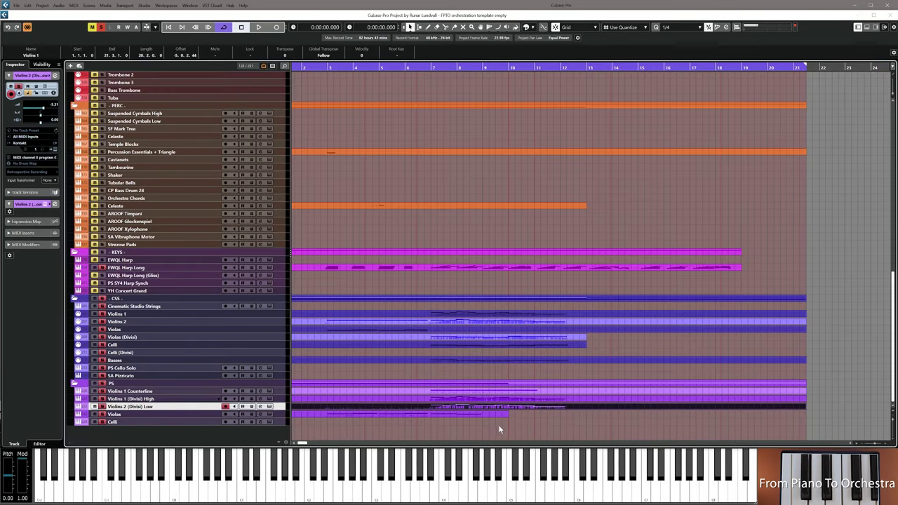
Select the Violins 1 Counterline track and play back the arrangement with the copied divisi violin parts
click(201, 392)
click(530, 424)
key(space)
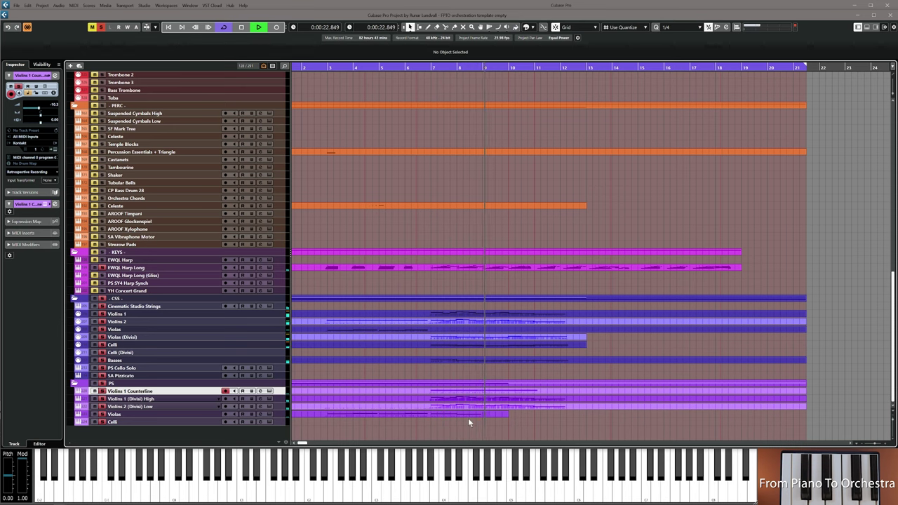
key(space)
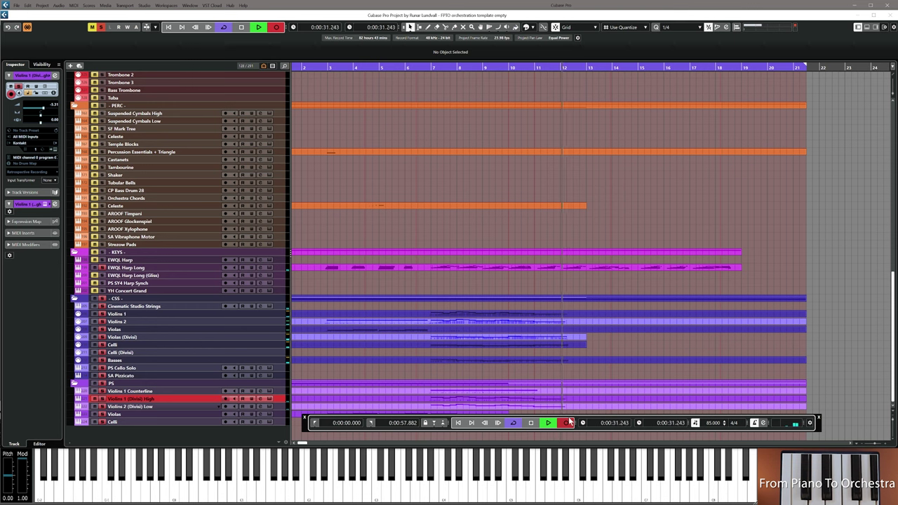
Stop recording Violins 1 (Divisi) High and play its notes back from bar 7 in the Key Editor
click(569, 422)
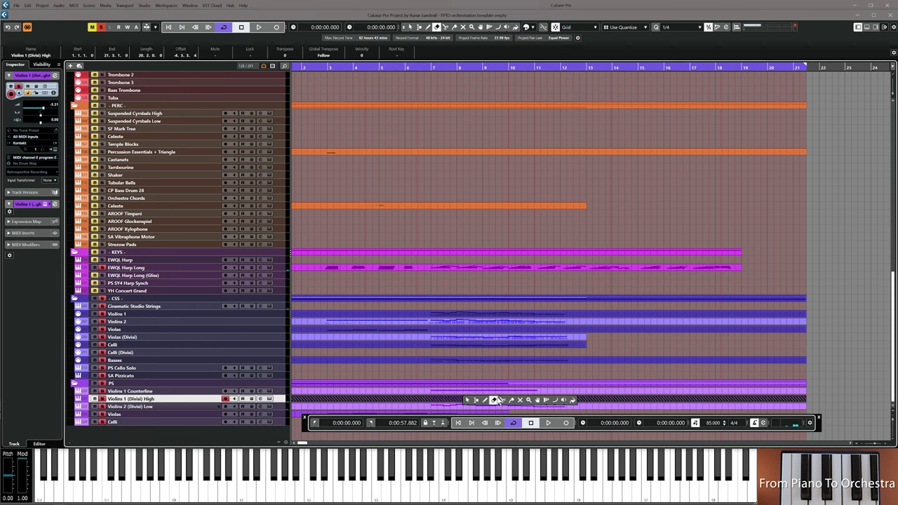
double_click(468, 402)
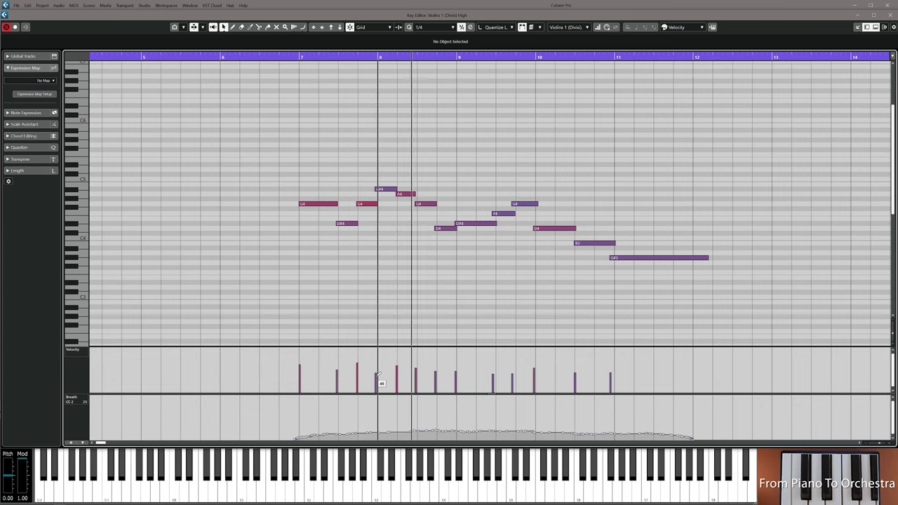
key(space)
click(300, 59)
key(space)
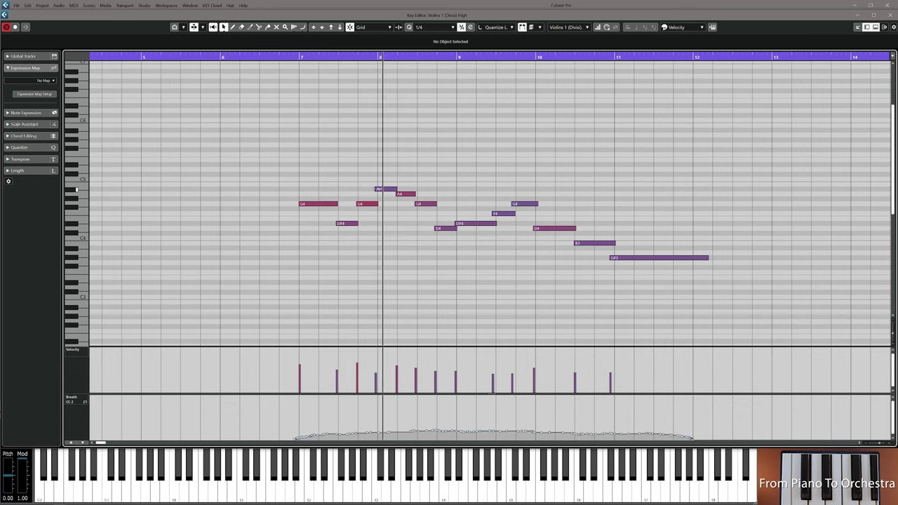
Start the bar 8 A4, G4 and D4 notes slightly earlier, and likewise the B3 in bar 10 and the final G#3
drag(390, 194, 435, 228)
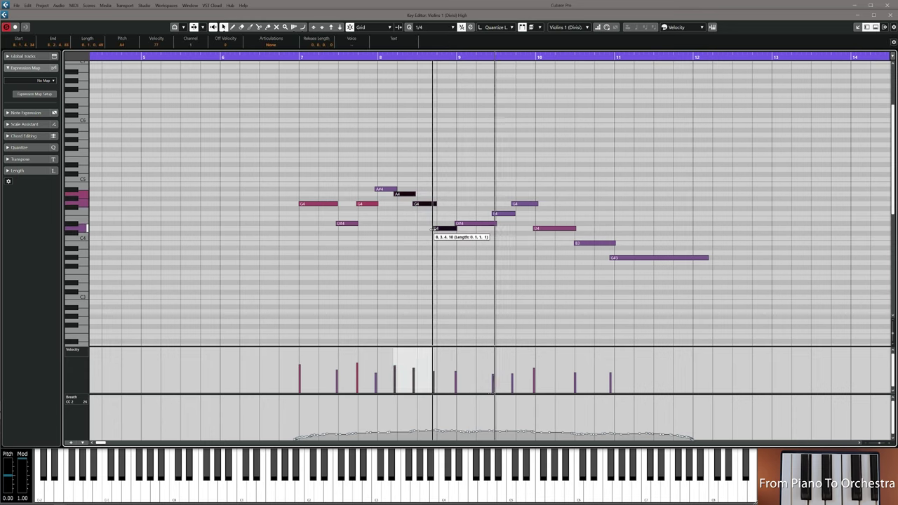
click(471, 240)
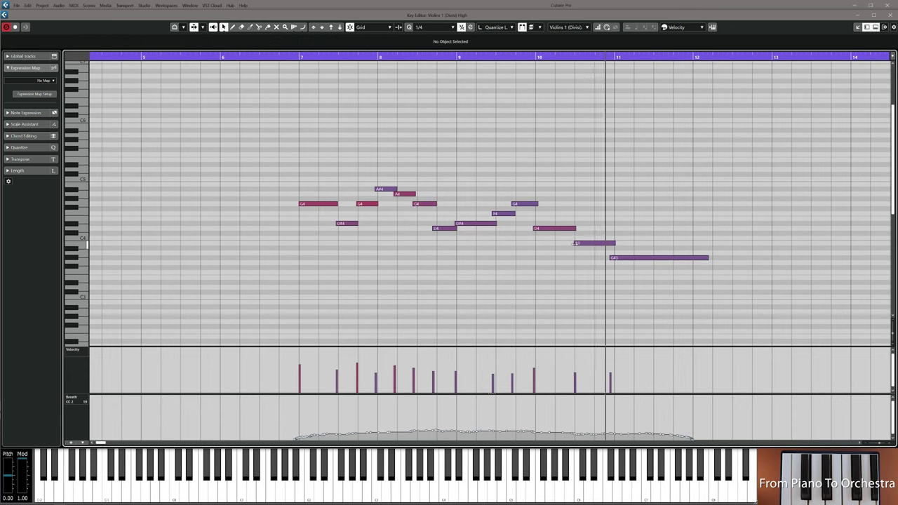
click(579, 244)
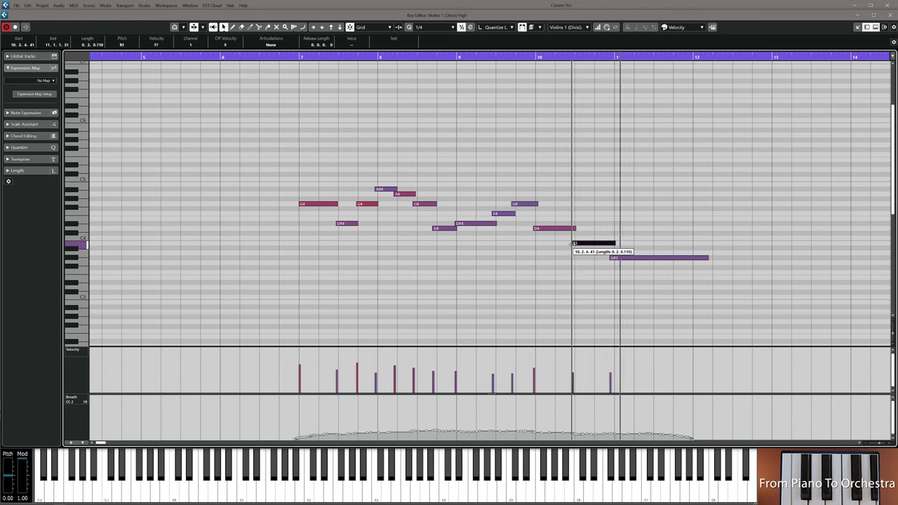
click(611, 258)
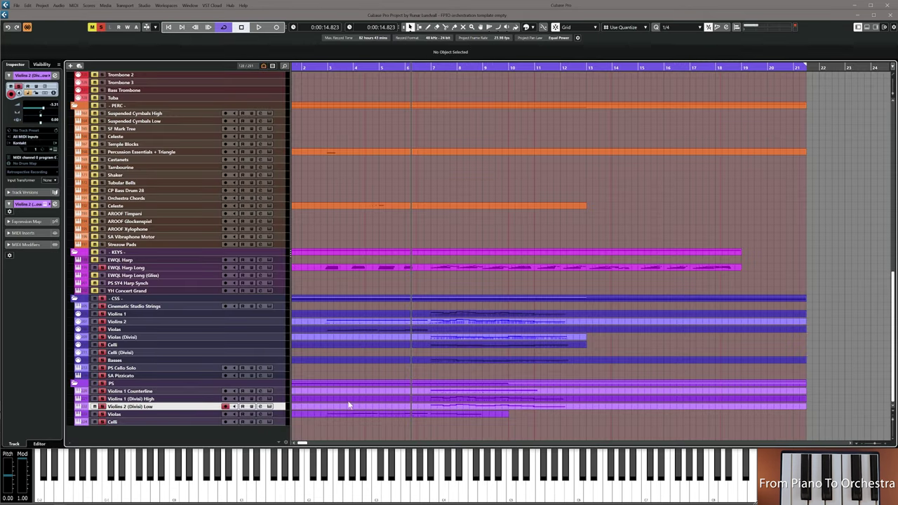
Record onto the Violins 2 (Divisi) Low track, stop just past bar 12, and clear the part selection
click(397, 402)
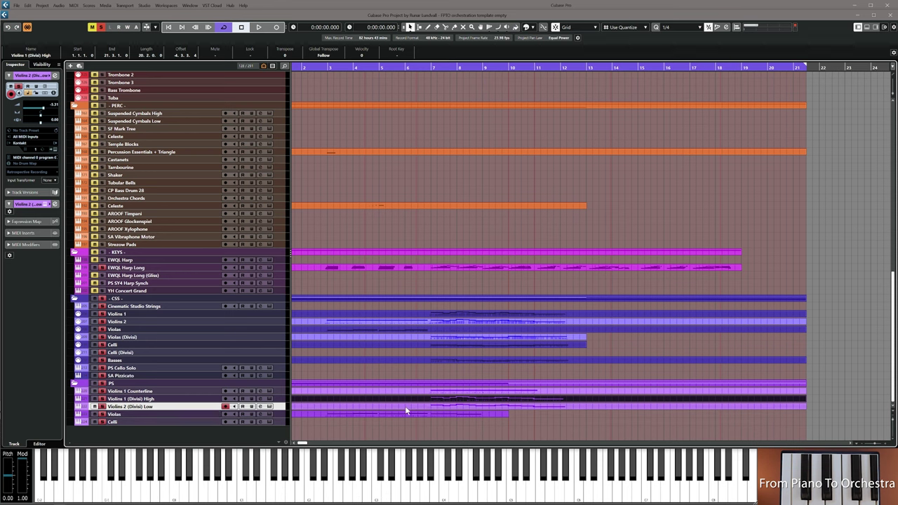
click(405, 406)
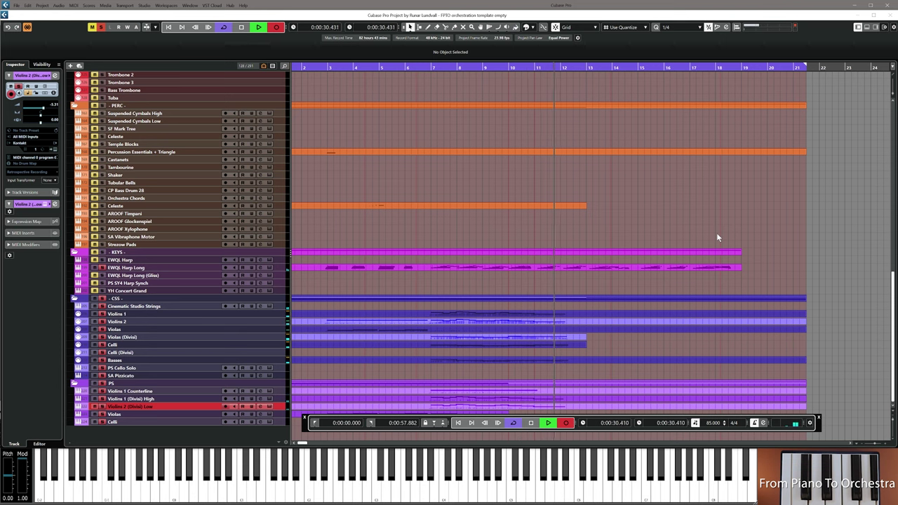
key(space)
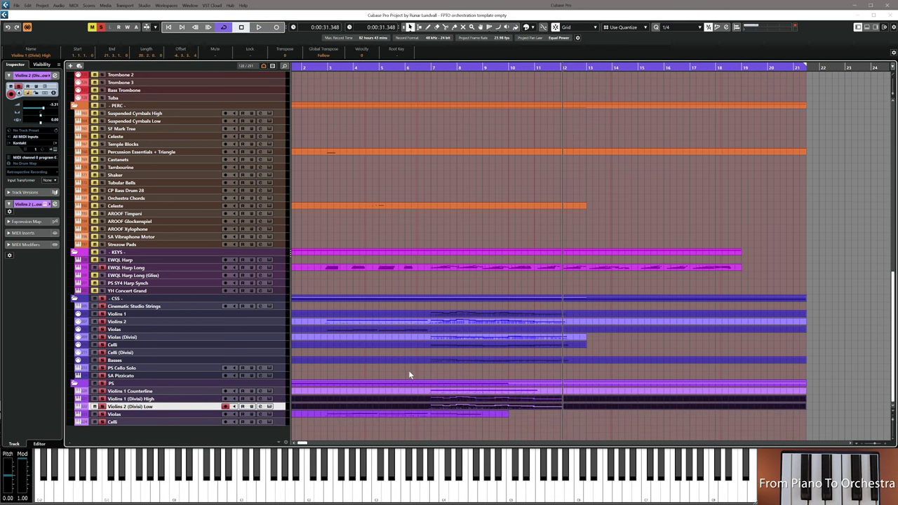
click(409, 372)
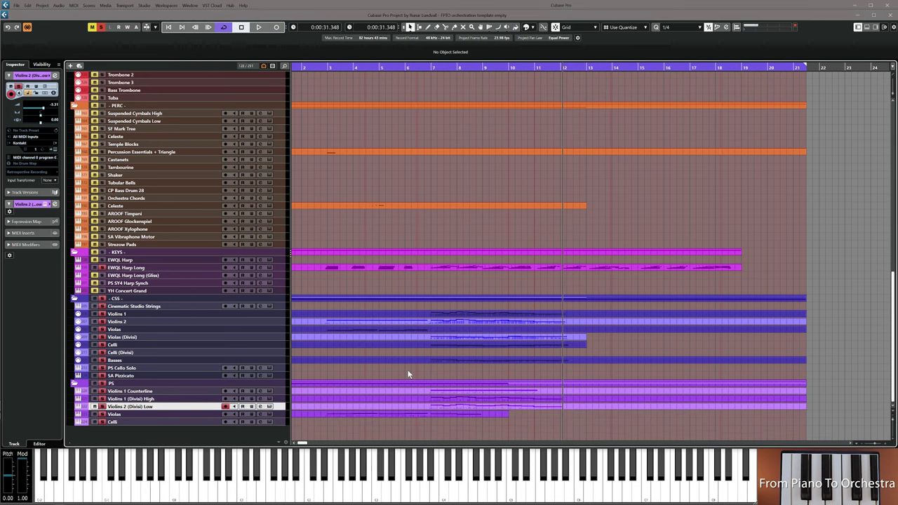
Examine the notes and Breath curve of the Violins 1 Counterline part
double_click(444, 394)
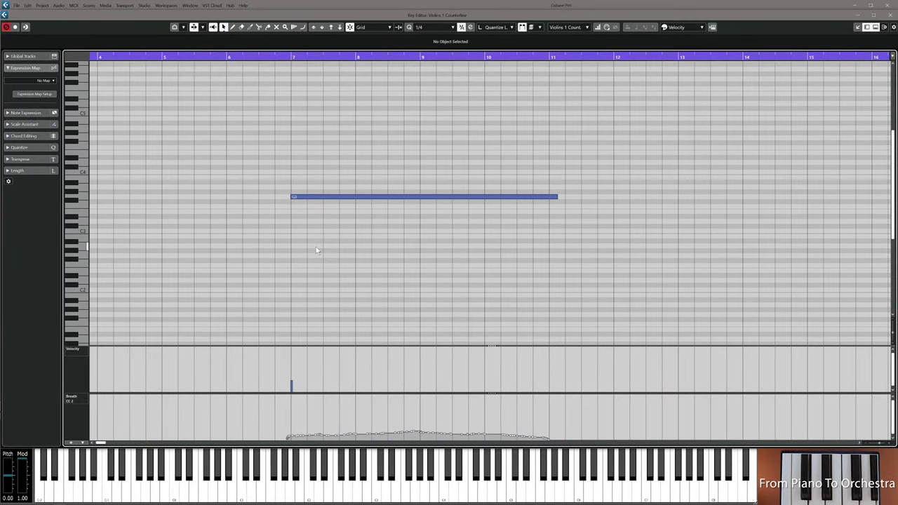
key(Escape)
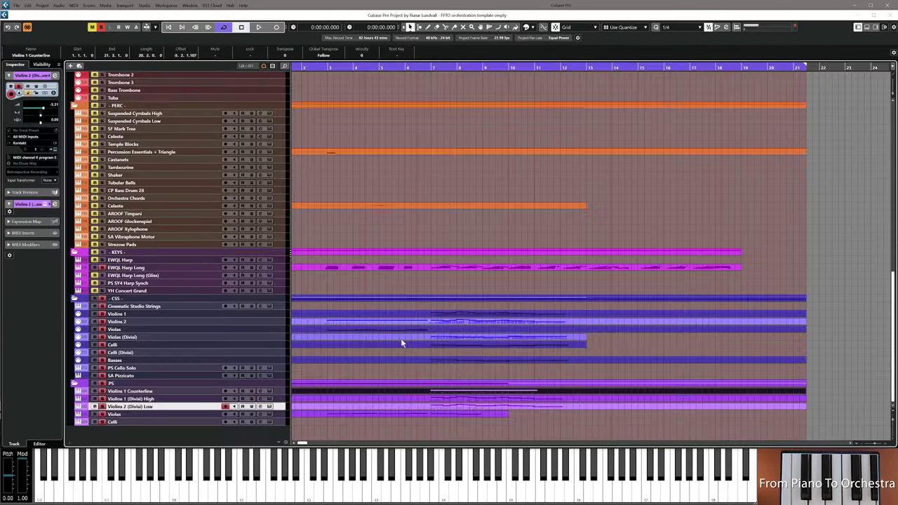
click(443, 321)
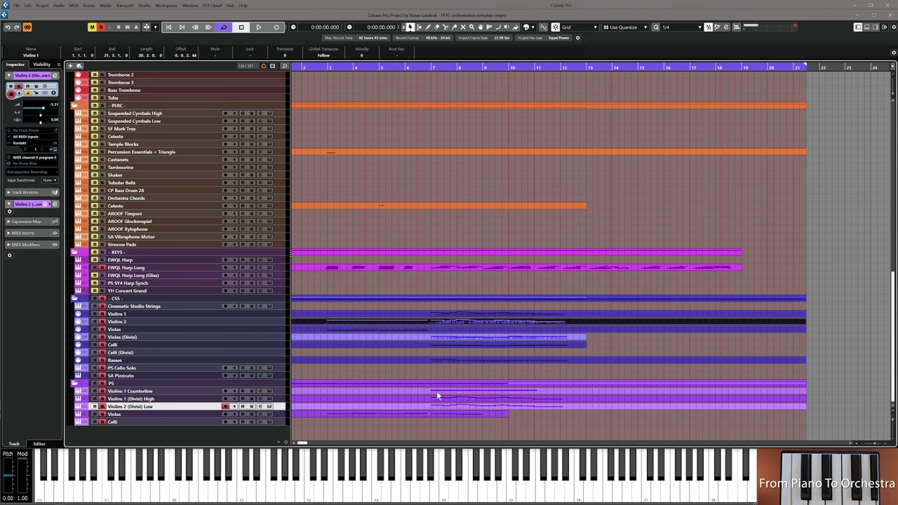
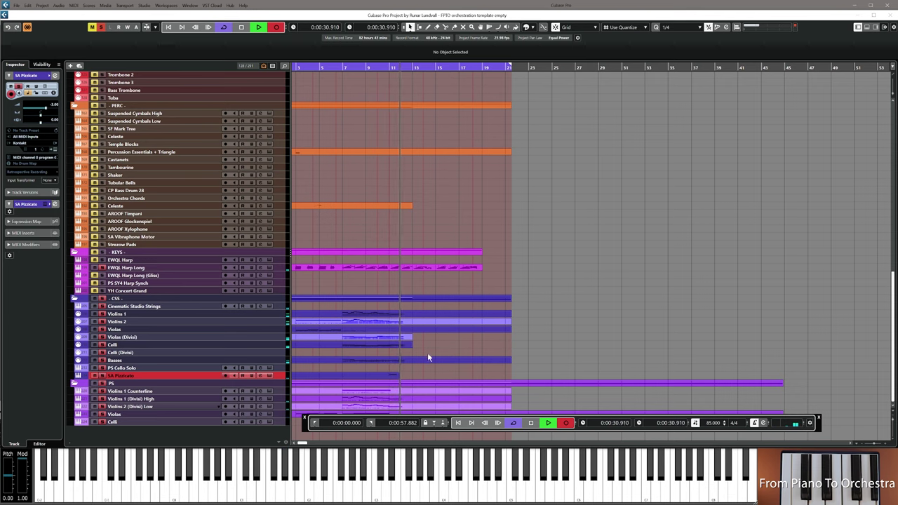
Stop recording SA Pizzicato and align its G#1 note to the start of bar 11 with velocity 79
key(space)
double_click(395, 379)
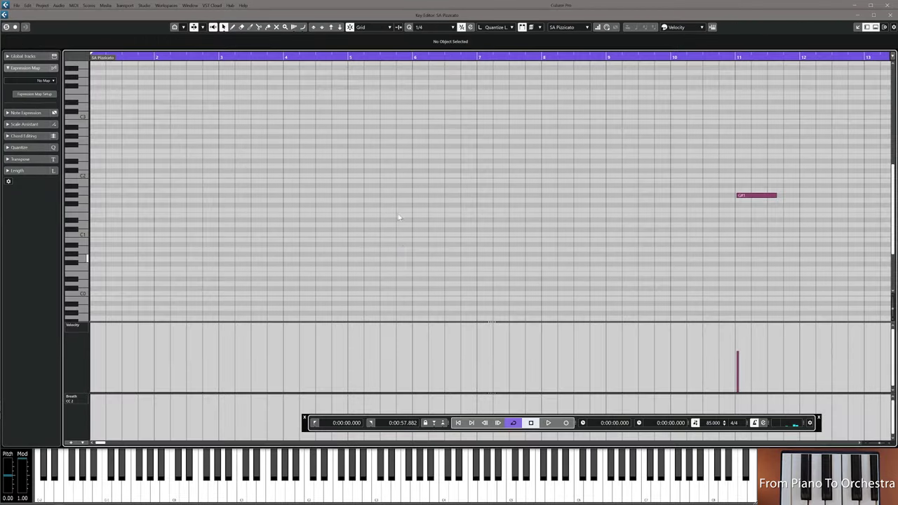
scroll(393, 238, right, 3)
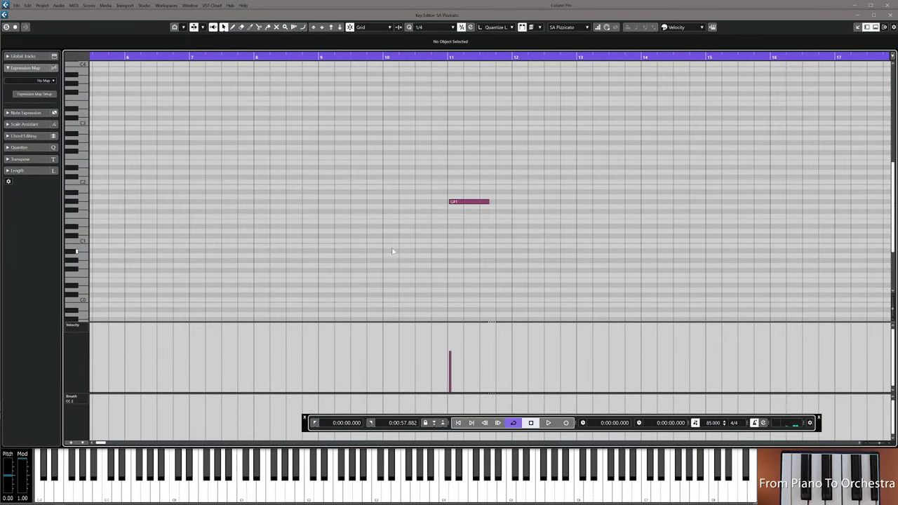
click(449, 344)
click(449, 348)
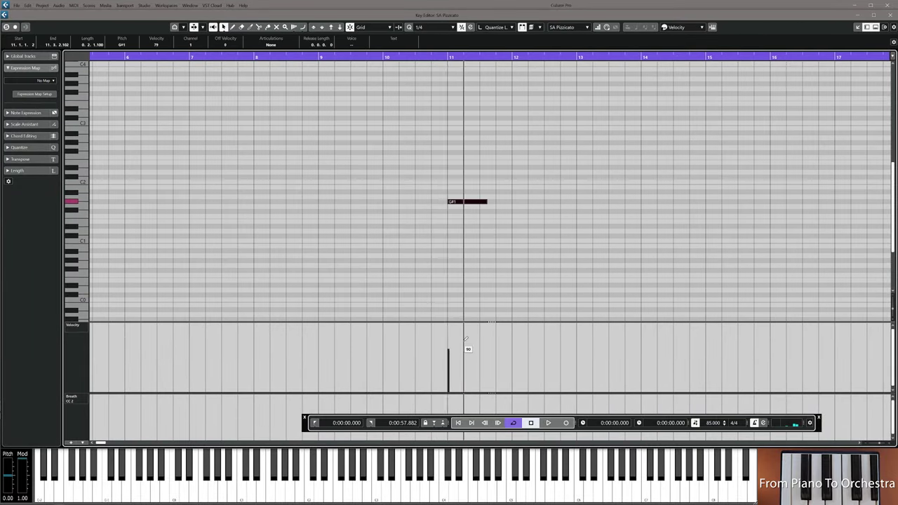
key(Return)
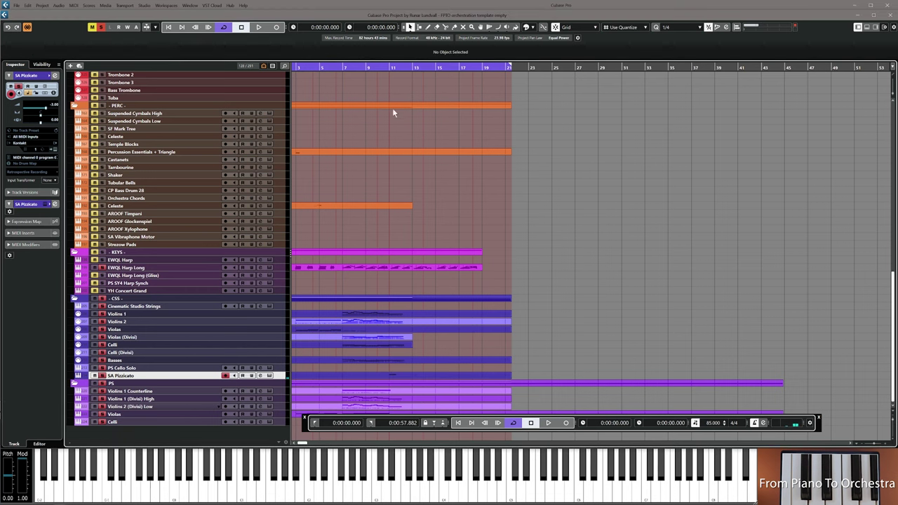
Solo the CSW woodwinds folder
click(388, 68)
key(h)
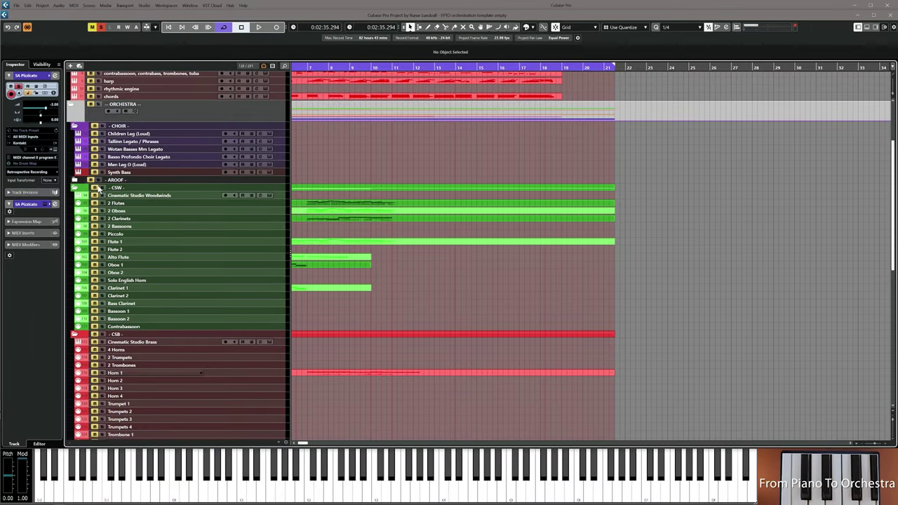
click(103, 188)
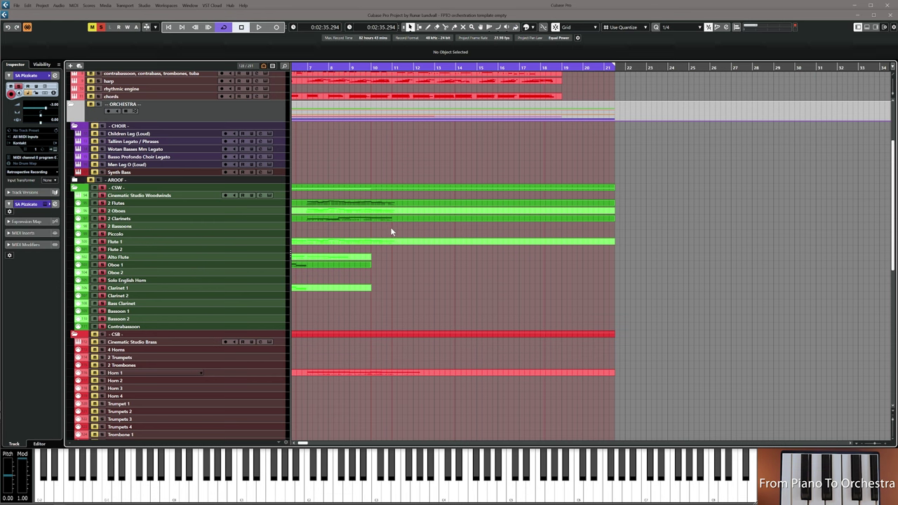
Copy the last 2 Flutes note to C4 from bar 11 to 12, and draw a falling Breath (CC 2) curve under it
double_click(395, 202)
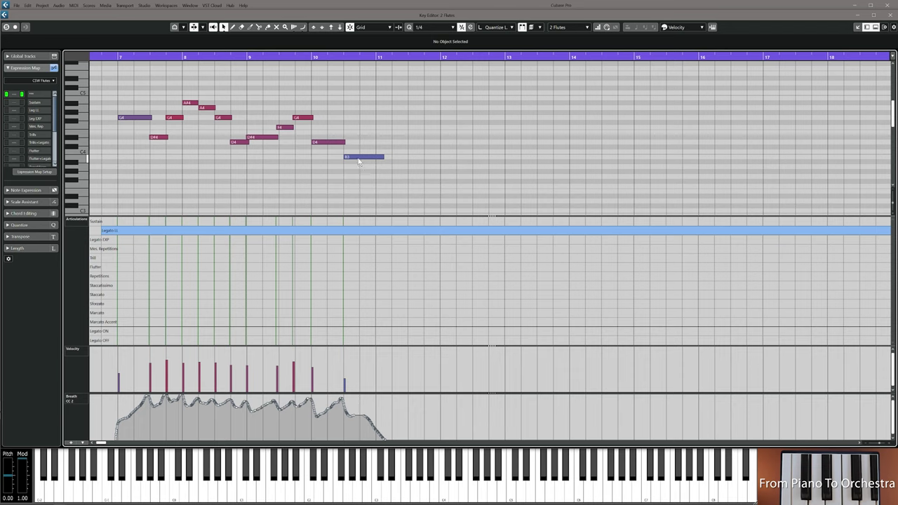
drag(358, 158, 440, 153)
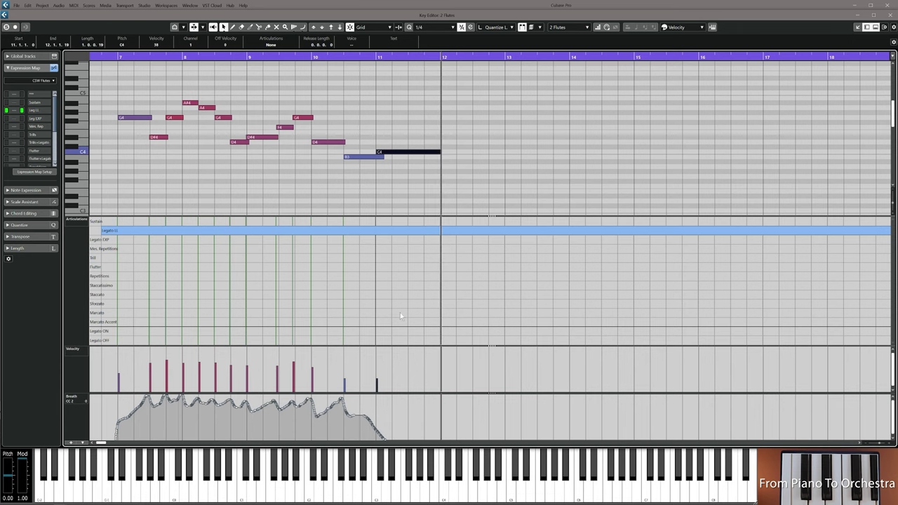
right_click(383, 428)
click(461, 431)
key(h)
key(h)
drag(345, 430, 486, 440)
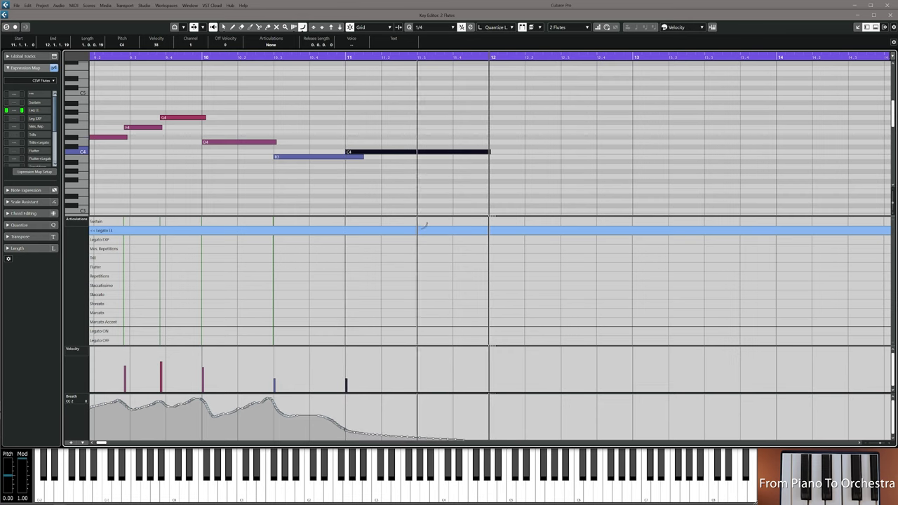
key(s)
key(space)
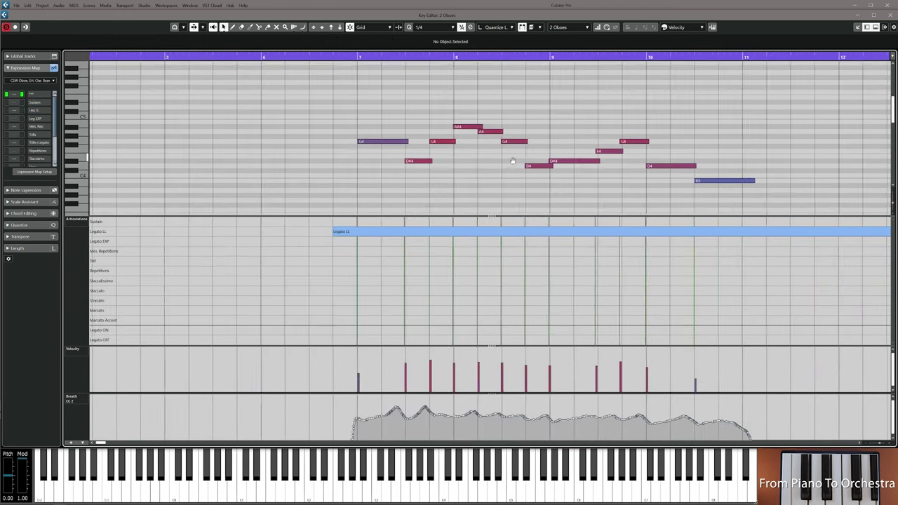
Add a C4 note from bar 11 to 12 in the 2 Oboes part with a falling Breath curve under it
drag(512, 161, 493, 182)
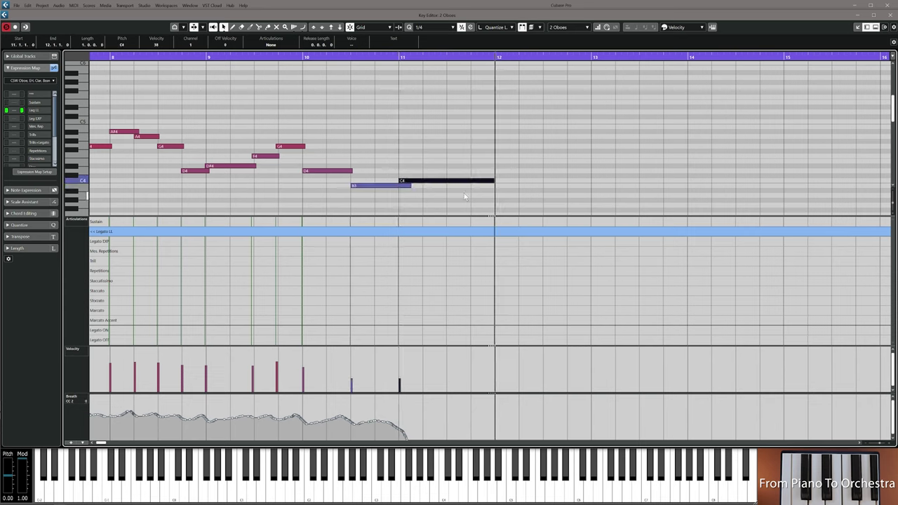
right_click(418, 413)
click(475, 423)
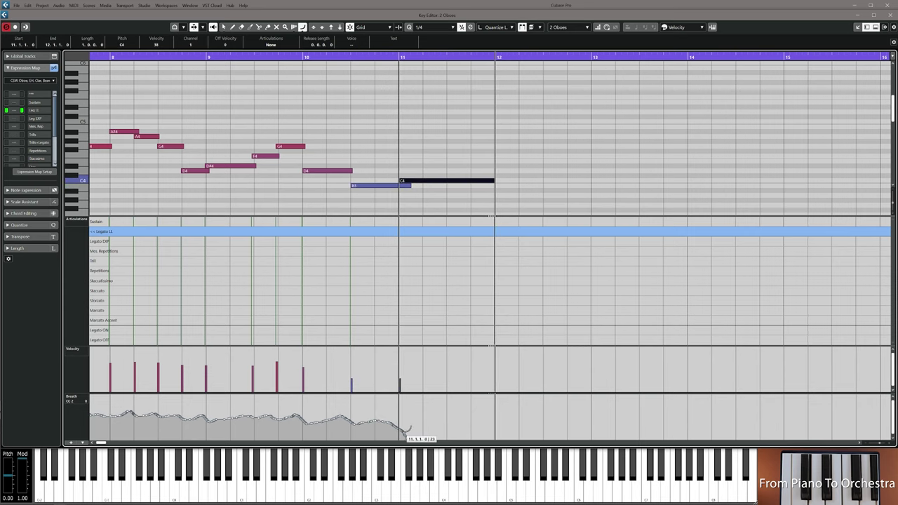
drag(405, 426, 491, 440)
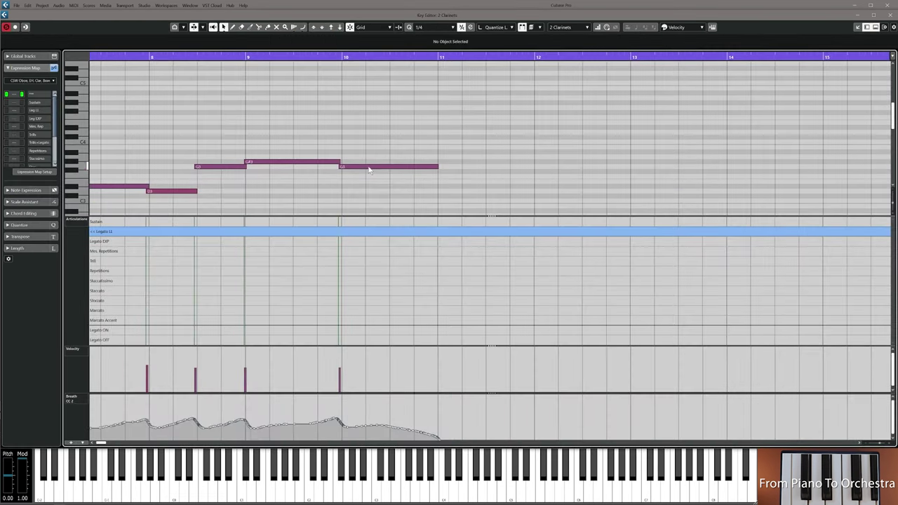
Copy the last 2 Clarinets note to G#3 from bar 11 to 12, and fade its Breath curve down under it
drag(369, 169, 468, 171)
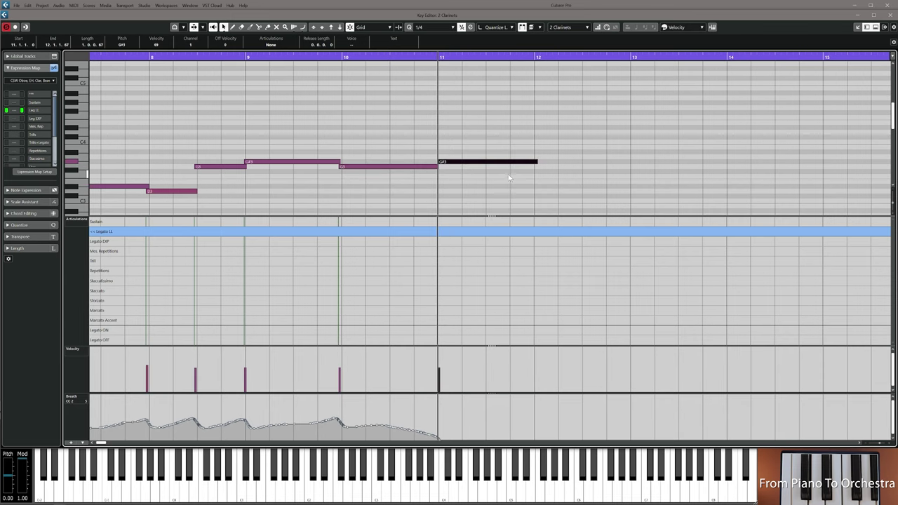
drag(535, 161, 535, 163)
drag(507, 203, 395, 209)
right_click(314, 435)
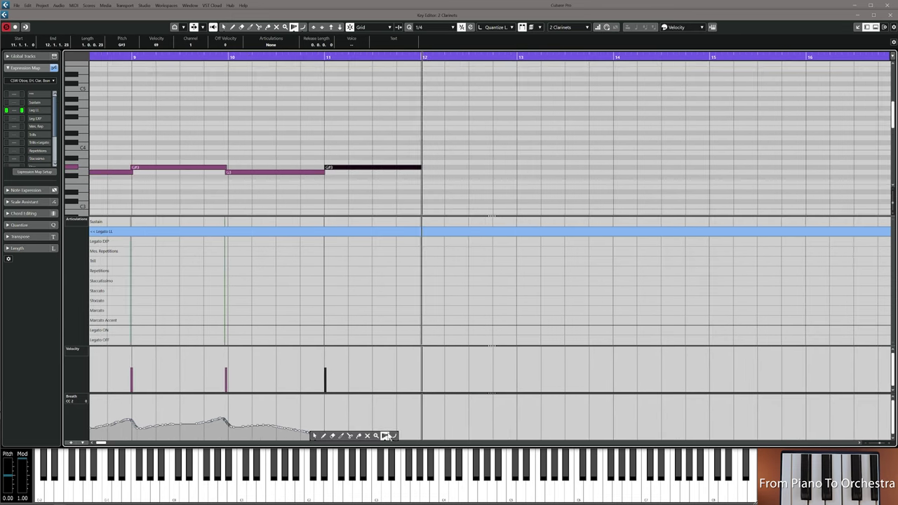
click(394, 436)
drag(327, 433, 420, 440)
key(Escape)
drag(326, 434, 419, 440)
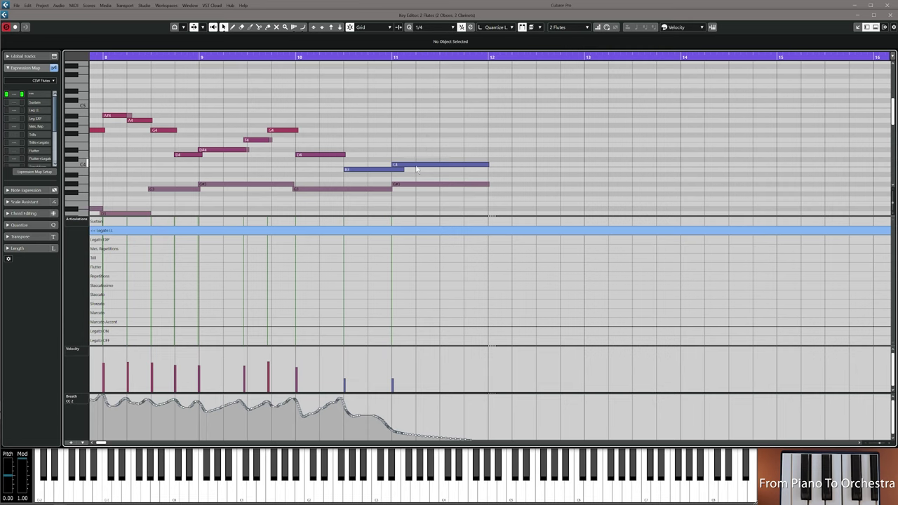
Compare the bar 11 notes of the flutes and clarinets with all three woodwind parts open together
click(417, 166)
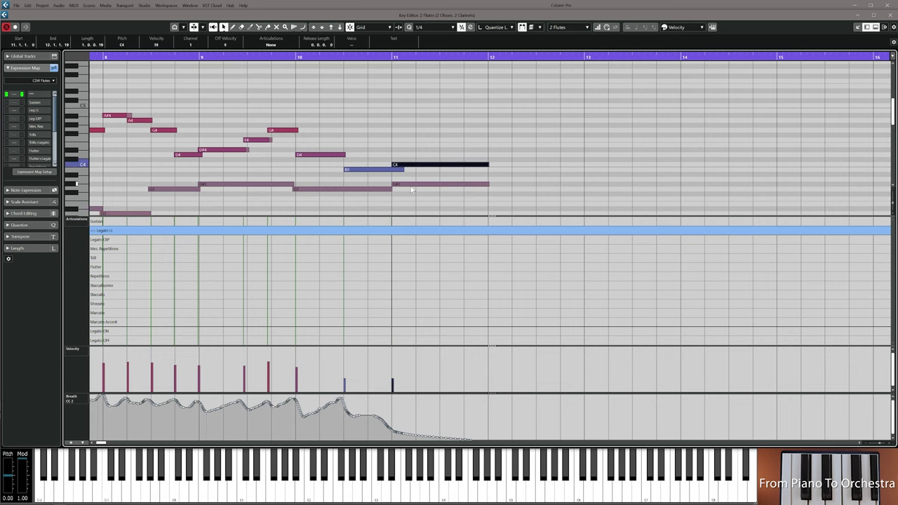
click(411, 186)
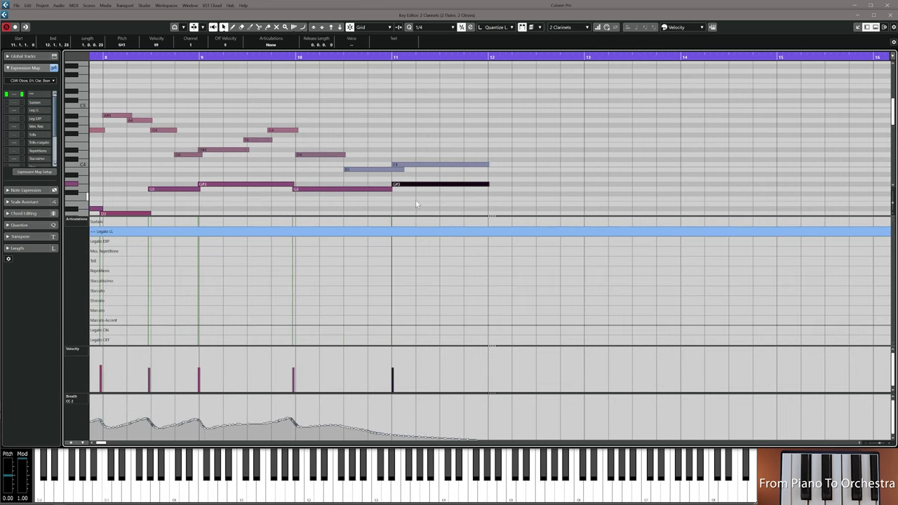
click(411, 165)
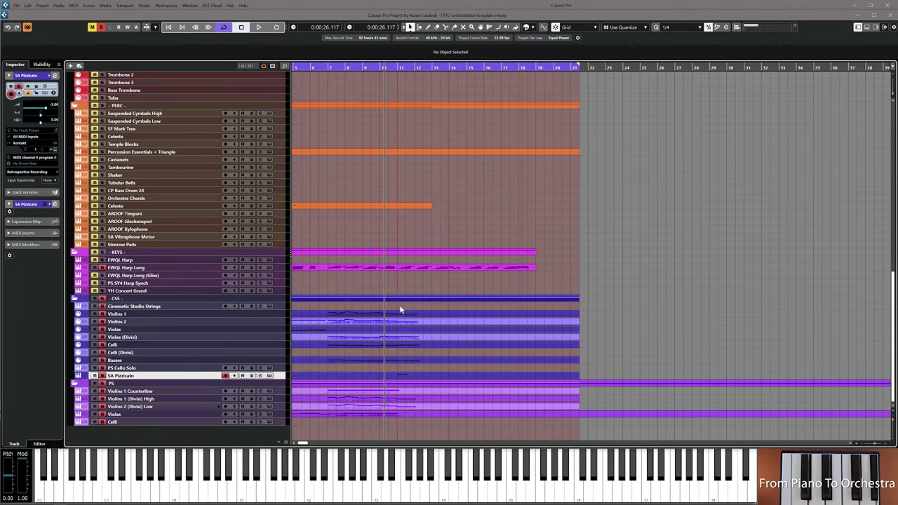
Open all CSS string parts and the SA Pizzicato part together, and shorten the overhanging final notes in bar 11 to end at bar 12
drag(401, 310, 412, 368)
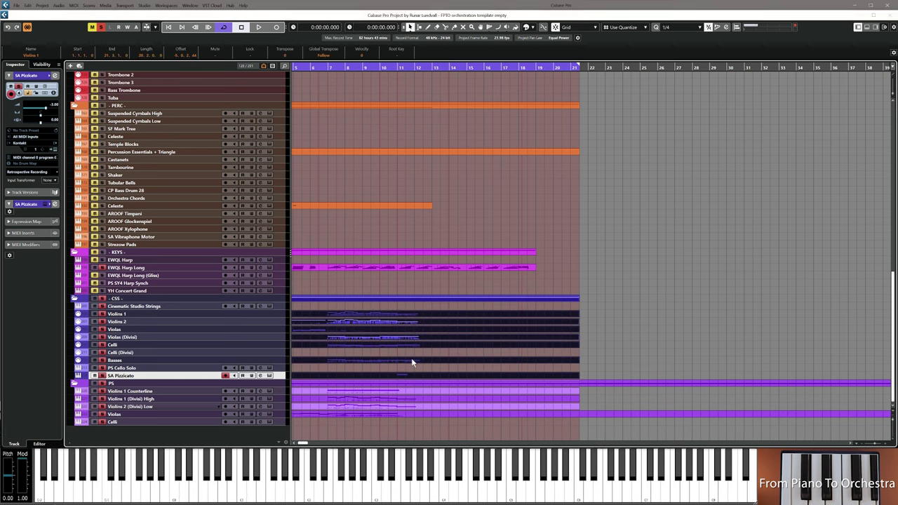
double_click(412, 359)
scroll(432, 287, right, 5)
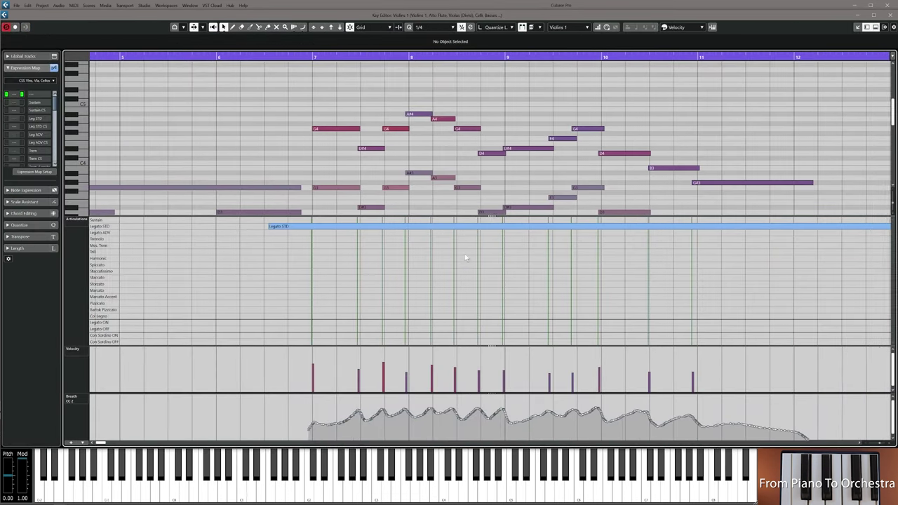
key(alt+1)
scroll(787, 225, right, 8)
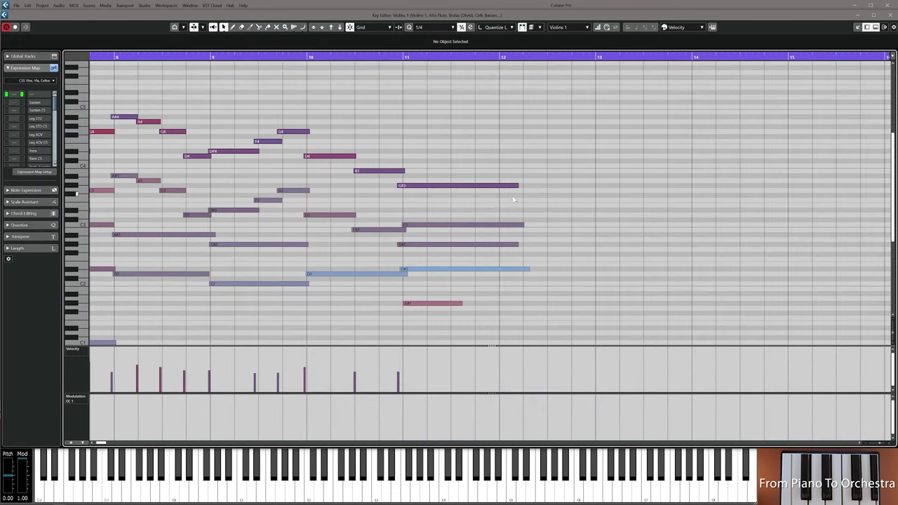
drag(514, 153, 500, 224)
click(508, 223)
drag(527, 268, 501, 269)
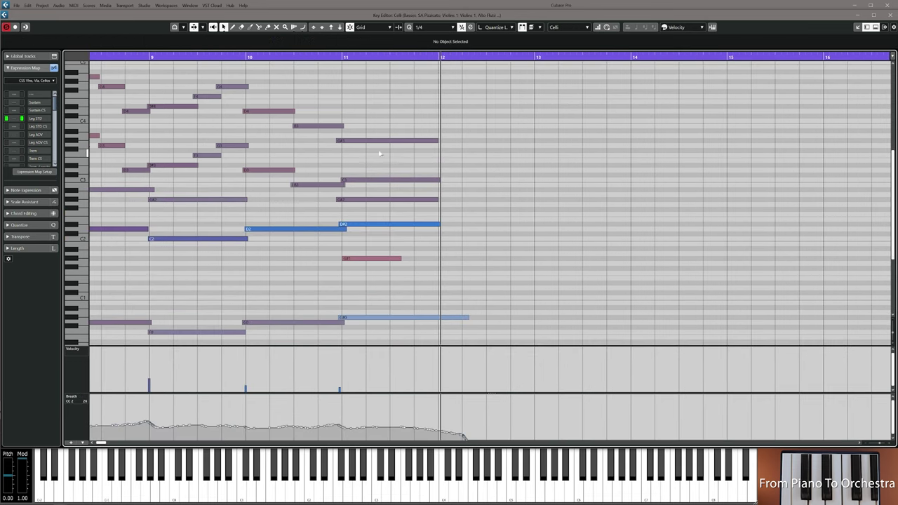
Redraw the Violins 1 Breath (CC 2) curve as a falling fade under the last G#3 note, from bar 11 to just past bar 12
click(368, 141)
right_click(379, 411)
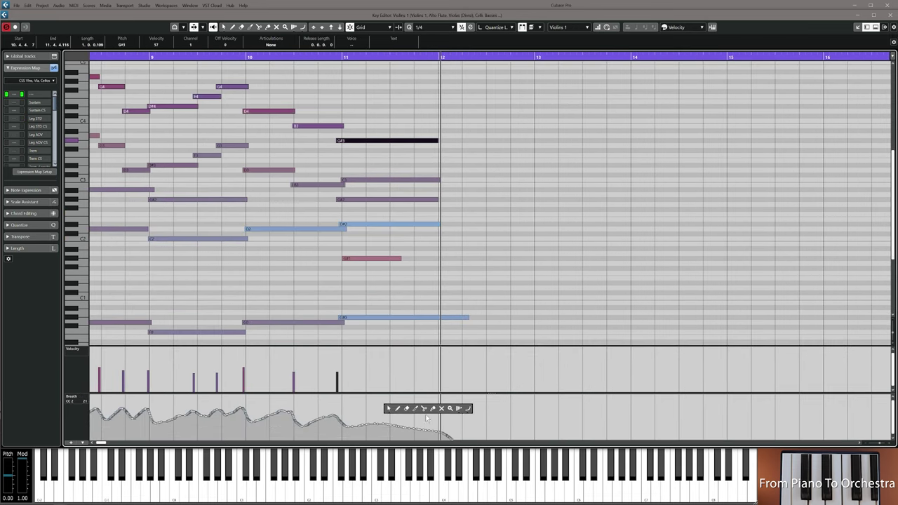
click(467, 411)
drag(346, 423, 461, 440)
key(ctrl+z)
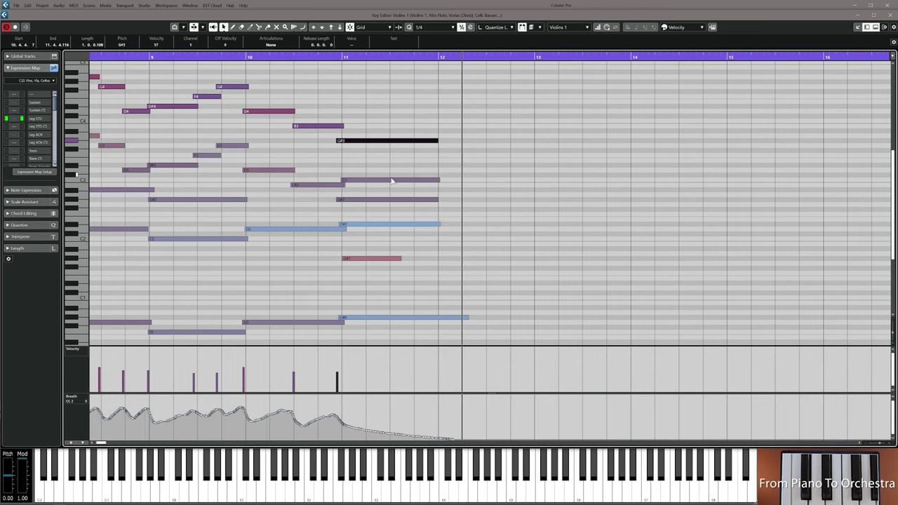
Draw falling Breath curves from bar 11 to just past bar 12 for the Violas (Divisi) C3 note and the G#2 note below it
click(392, 180)
drag(344, 421, 462, 439)
key(1)
click(463, 440)
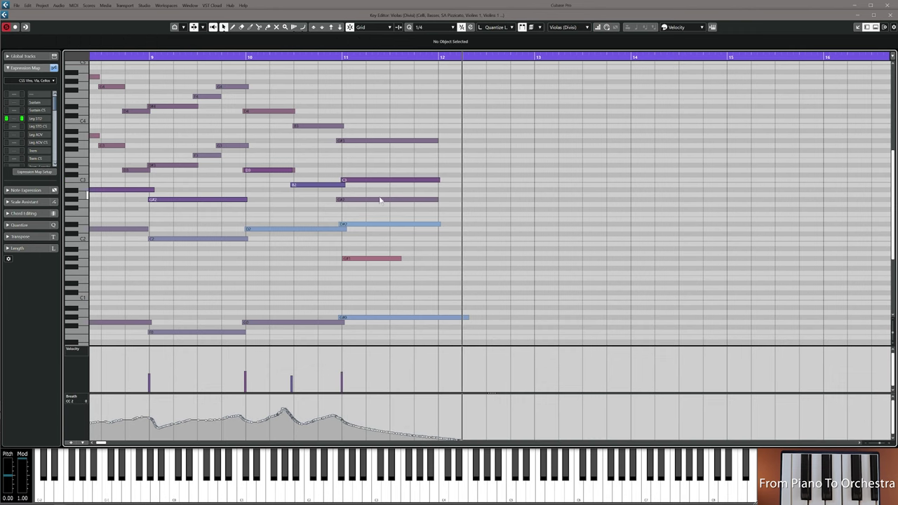
click(381, 200)
key(8)
drag(343, 425, 460, 440)
key(1)
Draw a falling Breath curve under the last Celli D#2 note, from bar 11 to about the middle of bar 12
click(390, 223)
right_click(344, 411)
click(349, 414)
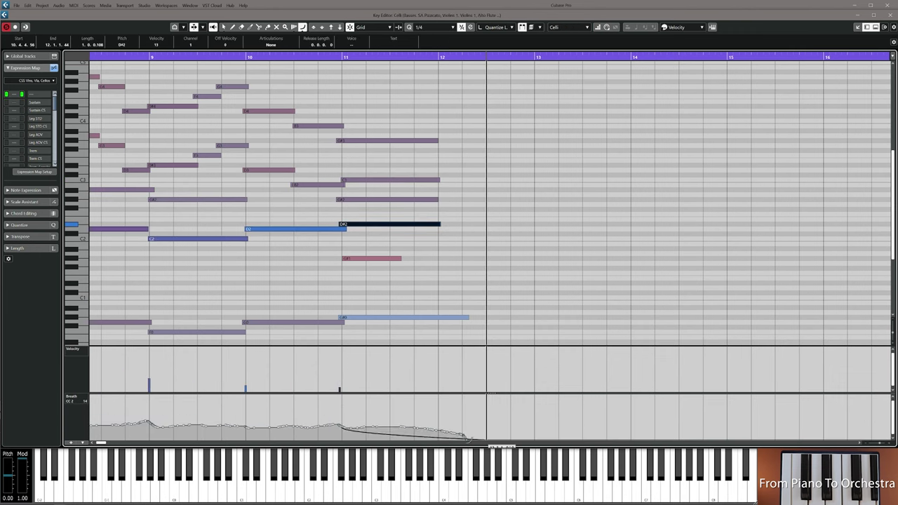
click(418, 258)
click(374, 260)
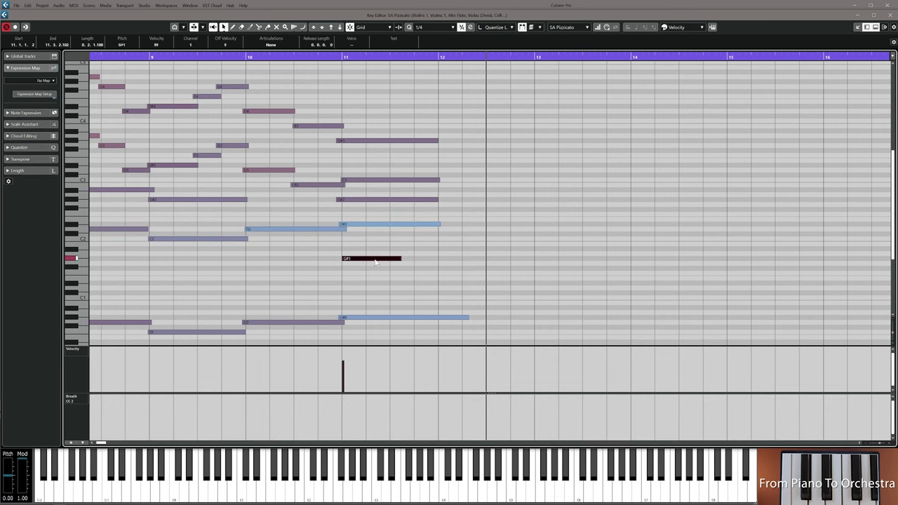
Shorten the last Basses note to end at bar 12 and draw a falling Breath curve from bar 11 to just past bar 12
click(377, 318)
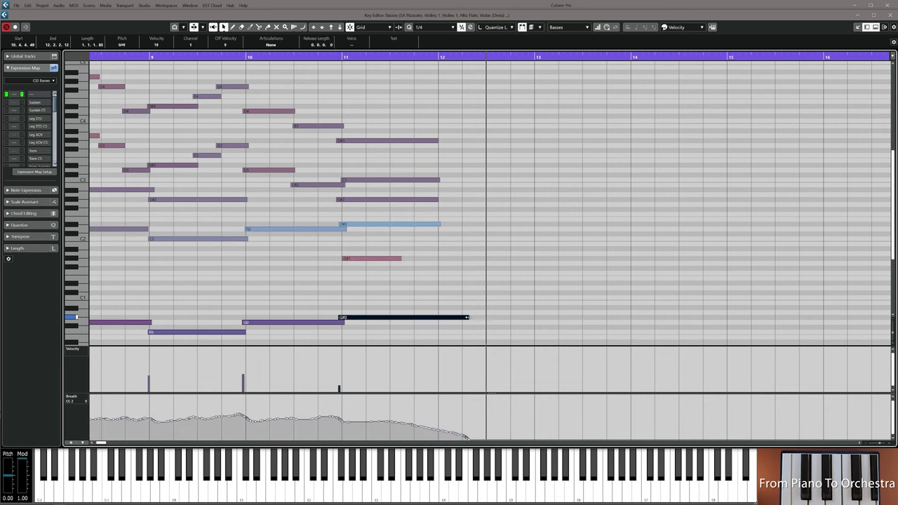
drag(467, 318, 441, 318)
right_click(346, 425)
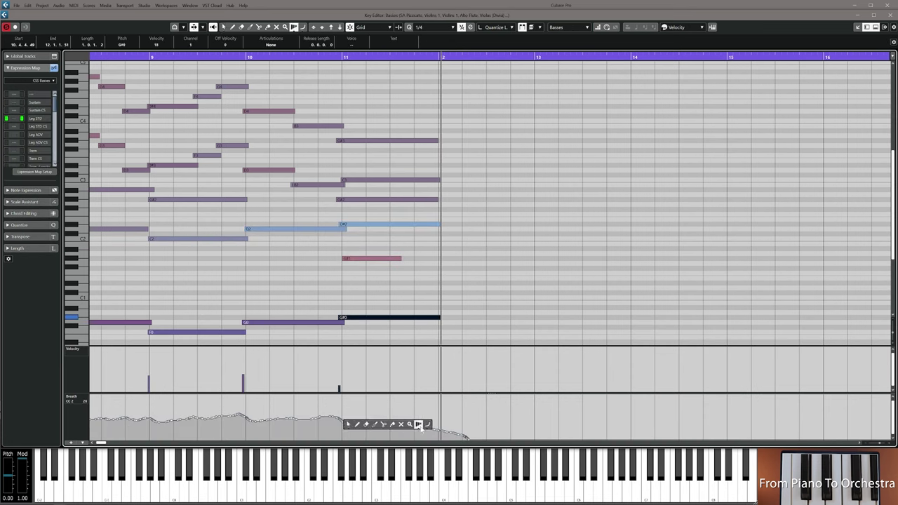
click(419, 425)
right_click(342, 421)
click(421, 421)
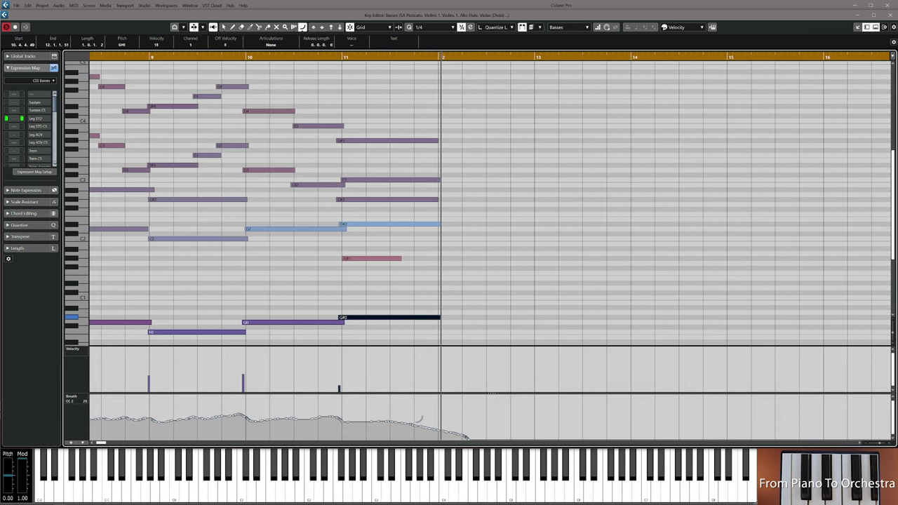
drag(342, 421, 463, 439)
key(ctrl)
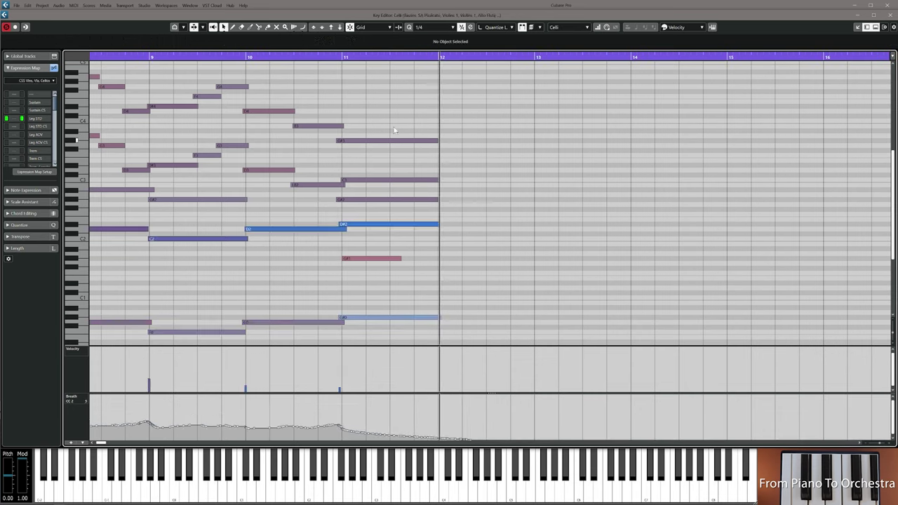
drag(386, 106, 405, 284)
drag(406, 329, 408, 330)
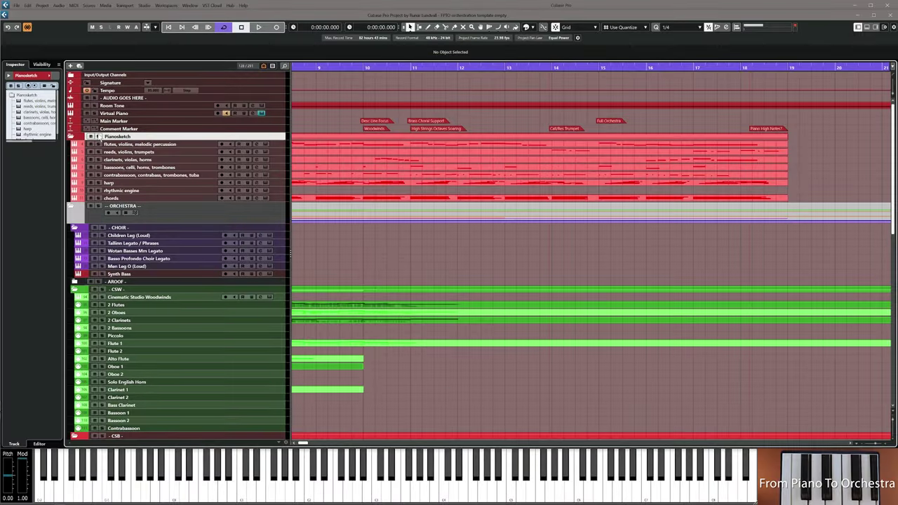
Solo the Pianosketch folder and listen to the piano sketch from bar 12 to the middle of bar 14
click(98, 137)
click(457, 67)
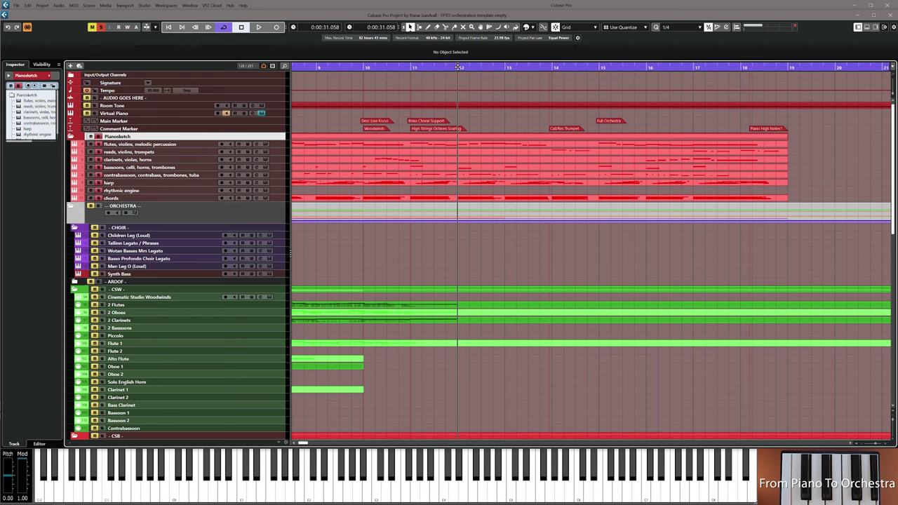
key(space)
scroll(477, 239, down, 3)
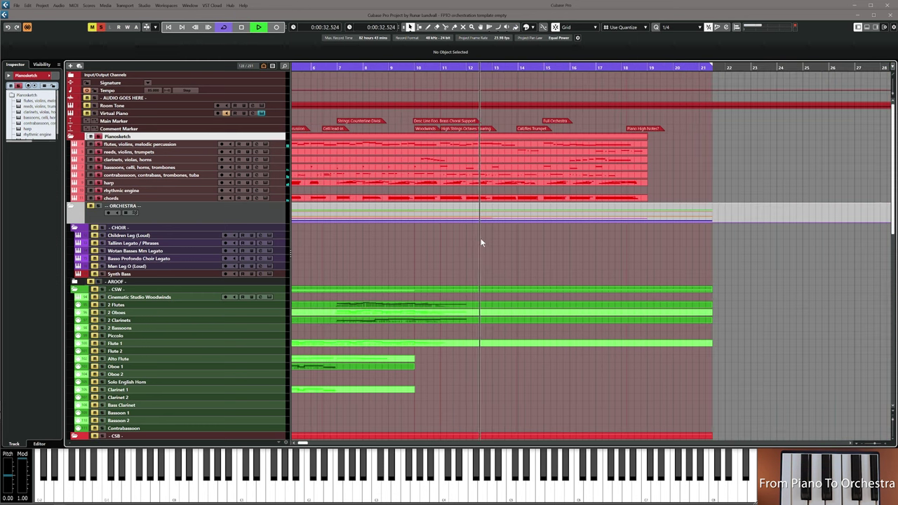
drag(481, 241, 436, 248)
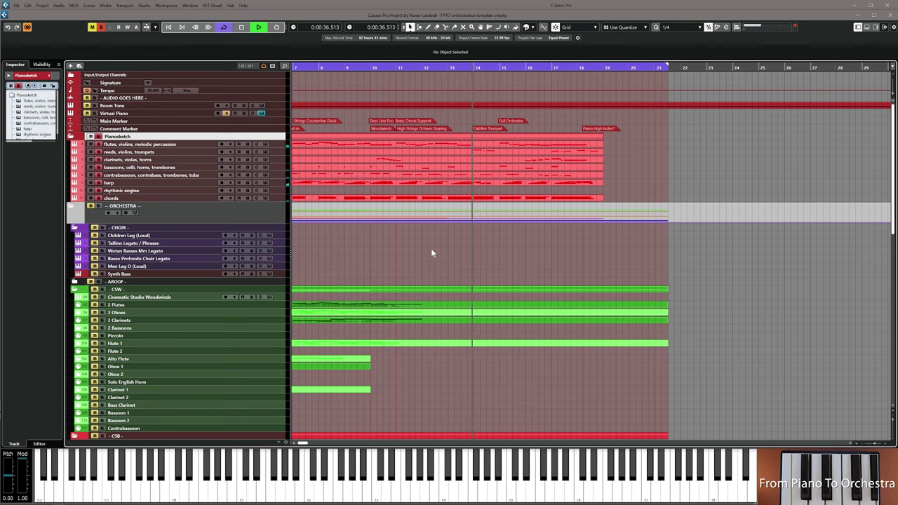
key(space)
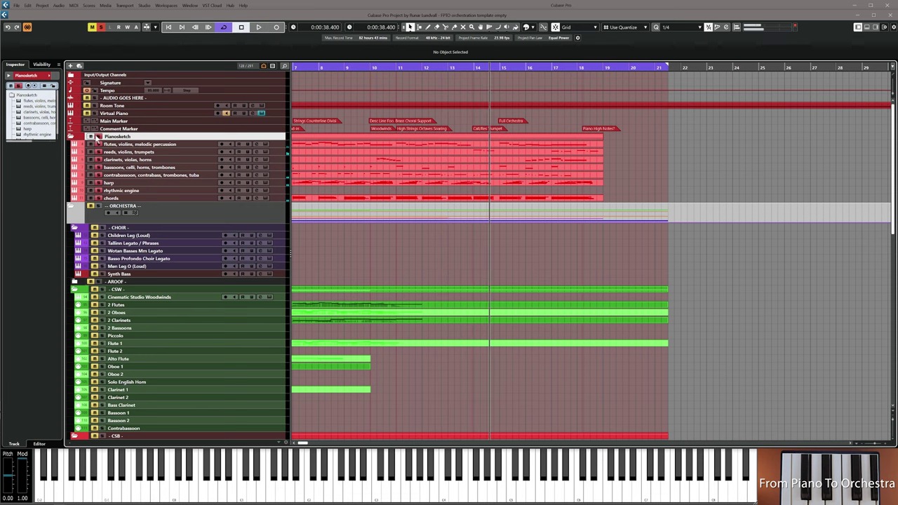
Record a PS Cello Solo line with playback starting at bar 9, playing the melody from bar 11 to about bar 19
scroll(409, 233, down, 15)
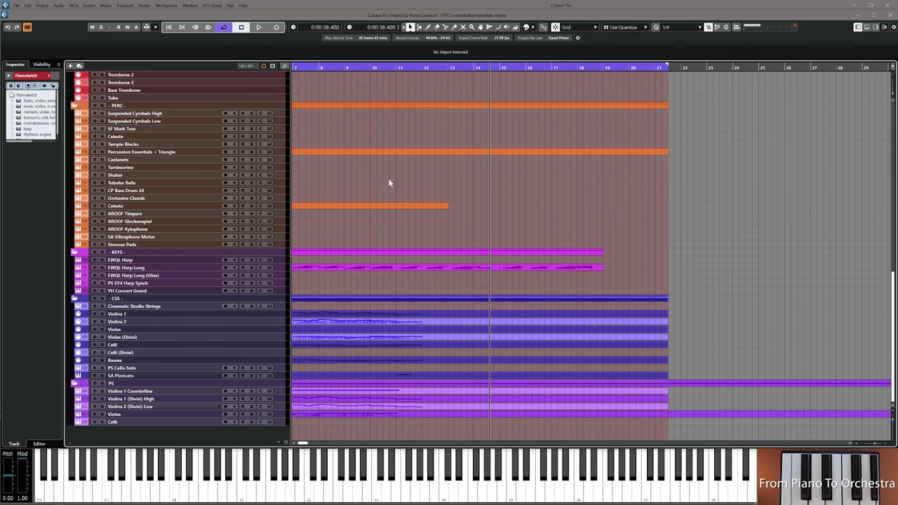
click(365, 67)
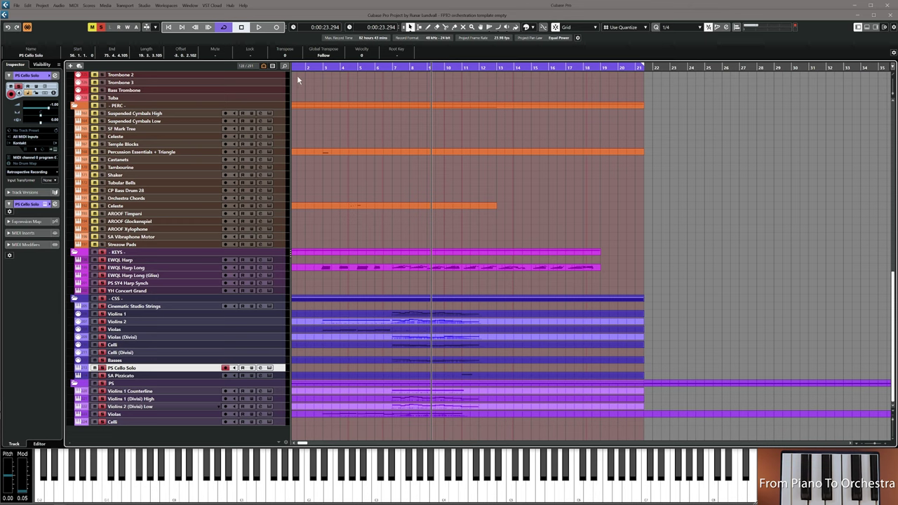
key(F2)
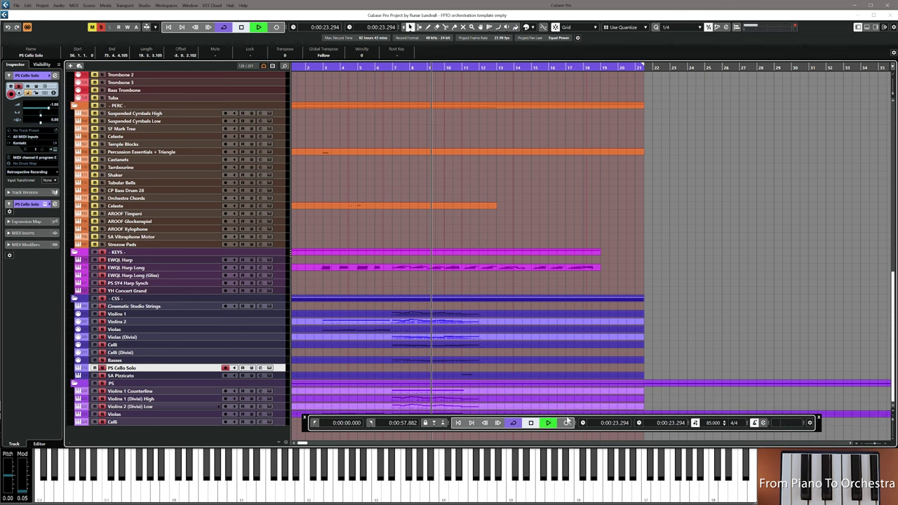
click(567, 422)
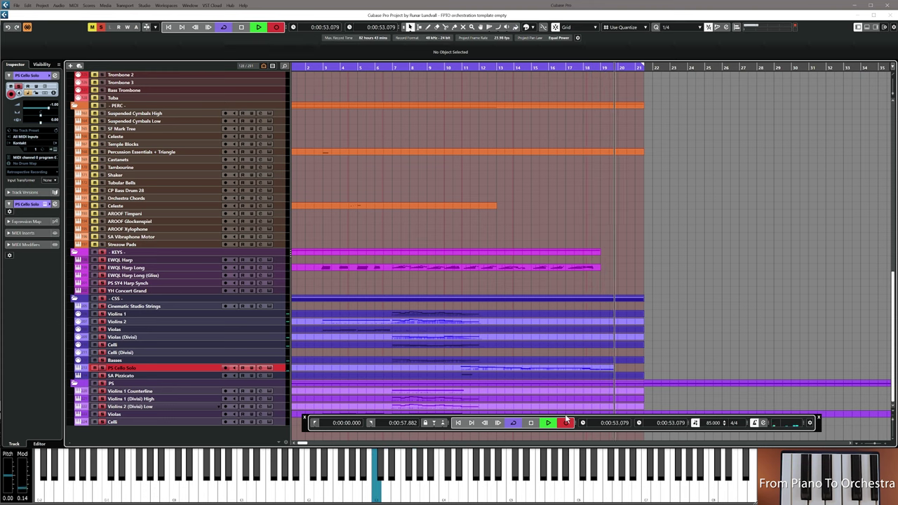
key(space)
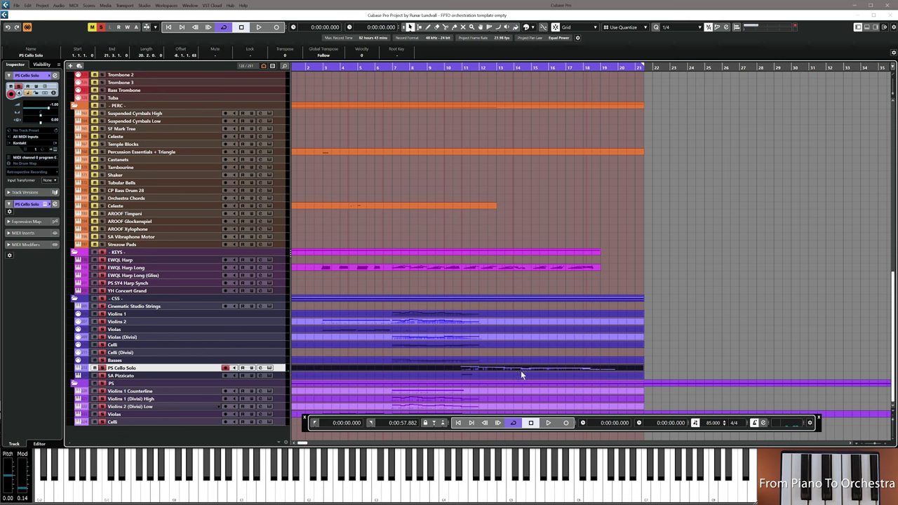
Open the PS Cello Solo part and examine its recorded notes and Modulation (CC 1) curve from bar 11 to 19
double_click(520, 369)
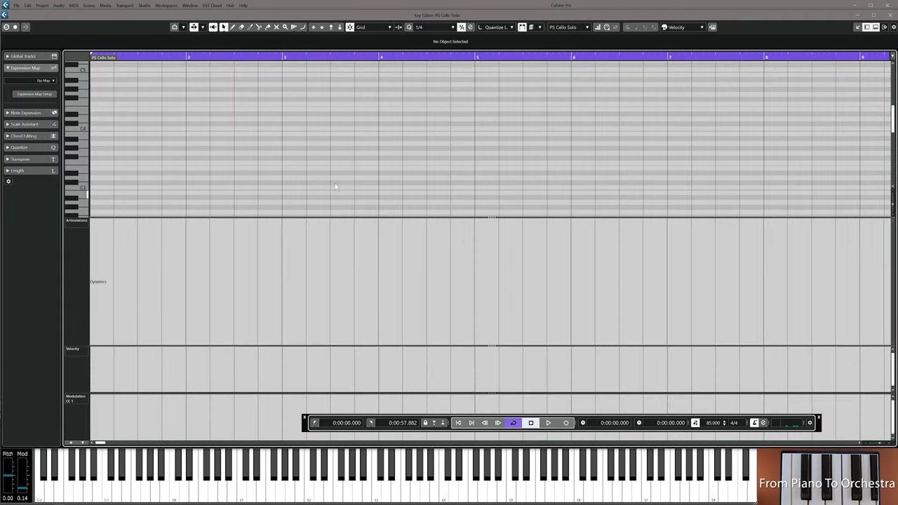
drag(616, 161, 256, 166)
drag(875, 150, 345, 215)
drag(273, 205, 332, 195)
key(ctrl+a)
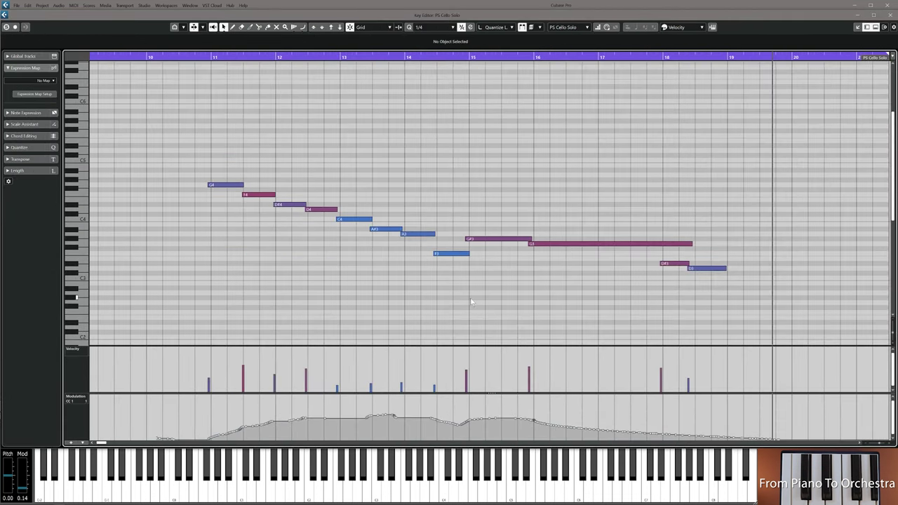
scroll(480, 298, right, 4)
scroll(499, 296, left, 3)
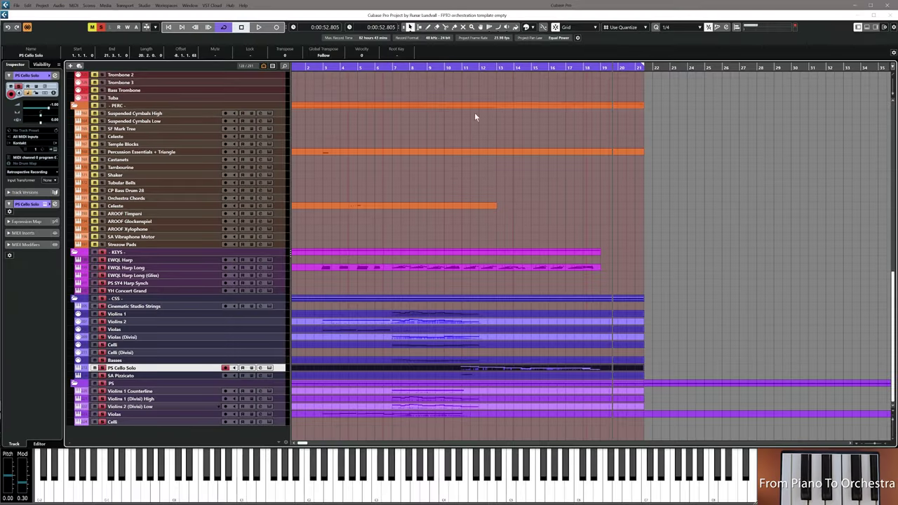
Record the descending melody on the Children Leg (Loud) choir track, starting playback at bar 9 and stopping near bar 19
click(430, 70)
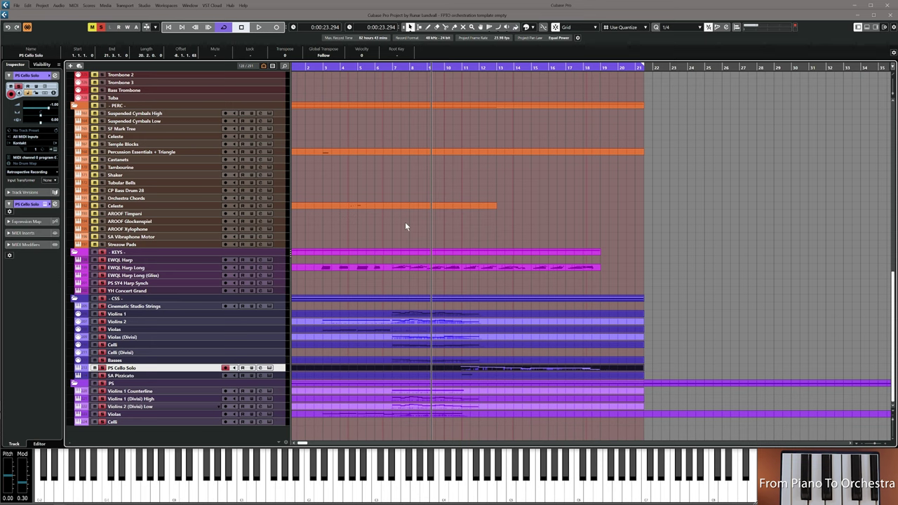
scroll(346, 190, up, 5)
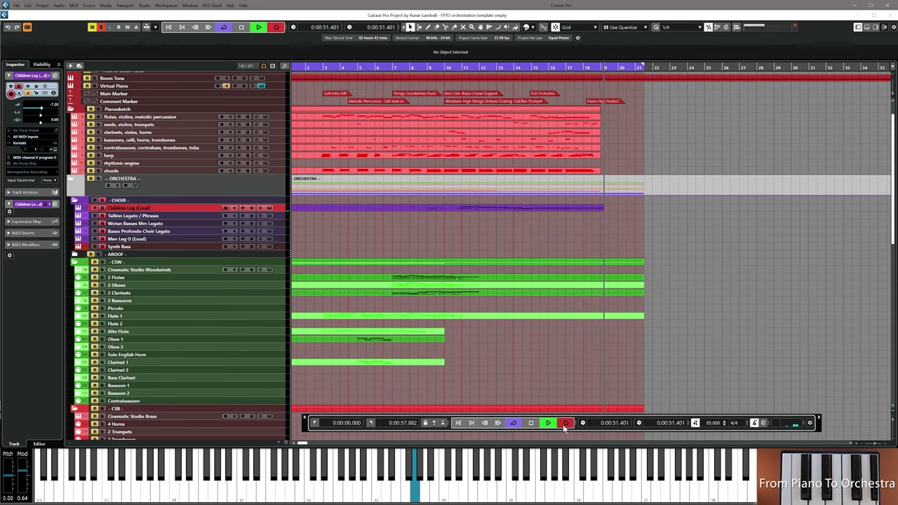
key(space)
Play the recorded Children Leg (Loud) part in its editor from bar 11 and adjust the start of the long G3 note near bar 16
key(Return)
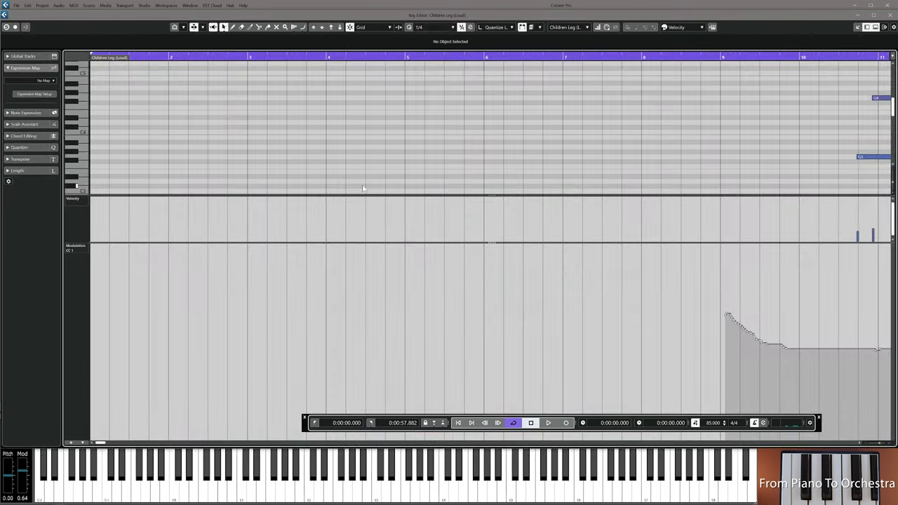
scroll(365, 187, down, 5)
scroll(330, 145, up, 3)
drag(325, 57, 325, 65)
key(space)
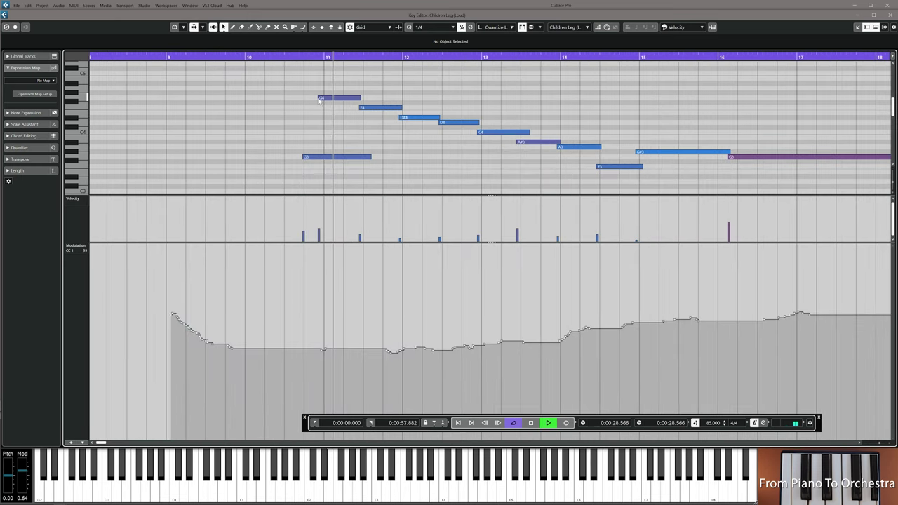
key(g)
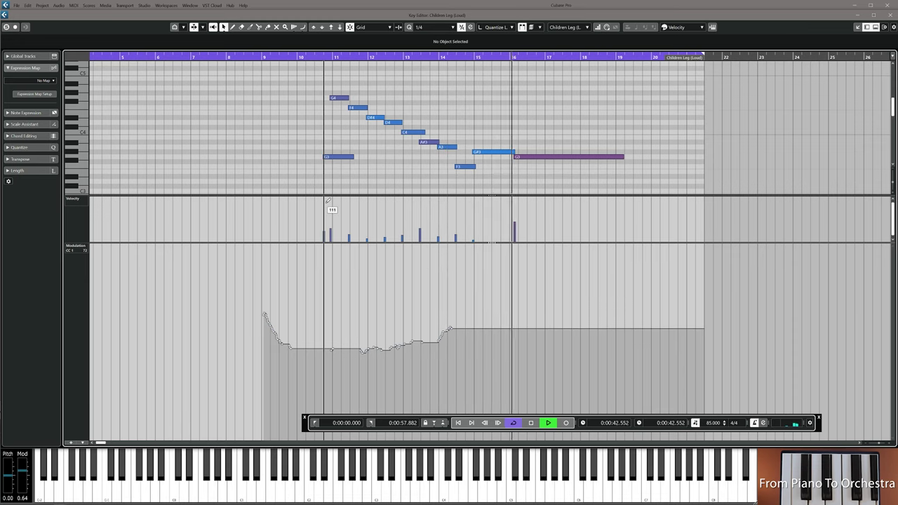
drag(515, 157, 508, 157)
key(space)
Open the Violins 1 part and record a descending continuation of the line from about bar 12 to bar 16
scroll(313, 128, up, 1)
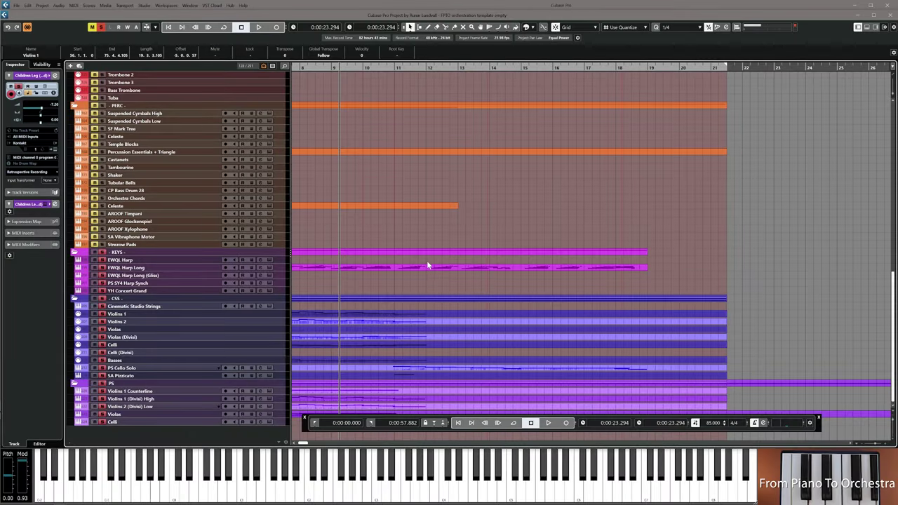
click(430, 324)
double_click(411, 316)
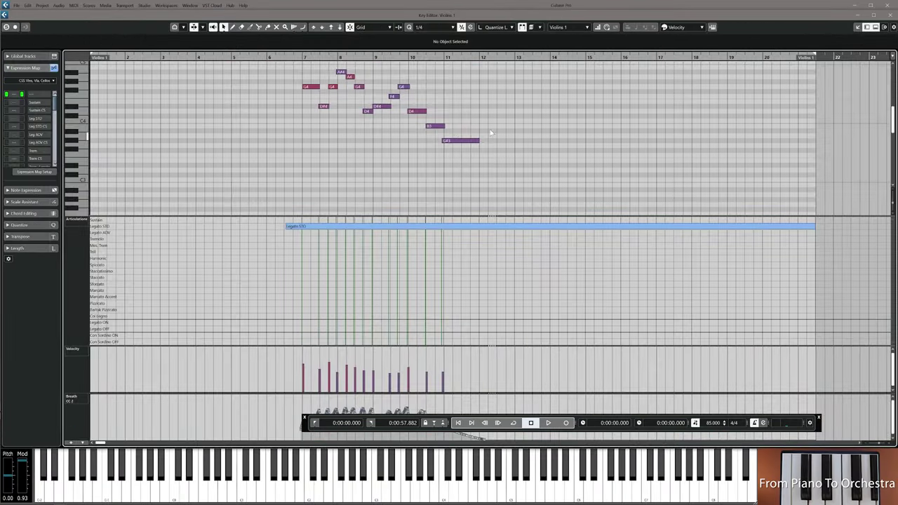
click(467, 141)
scroll(476, 164, up, 2)
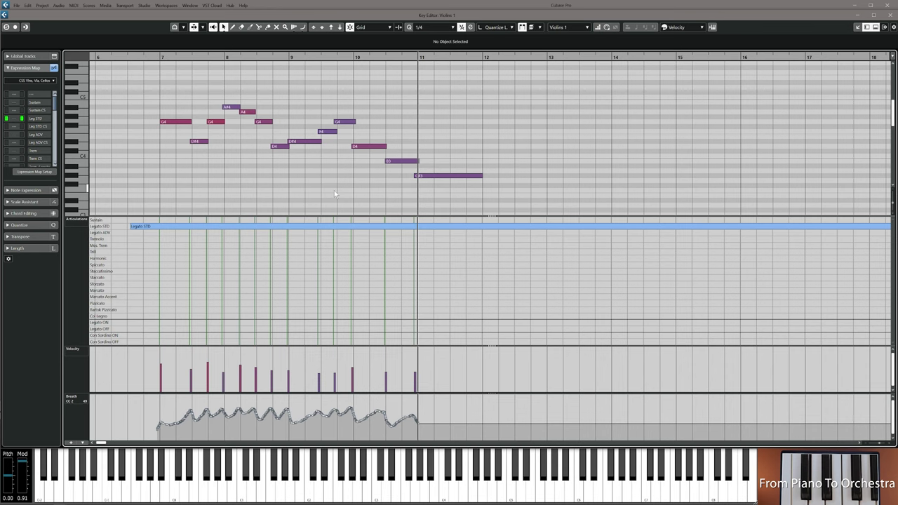
click(565, 425)
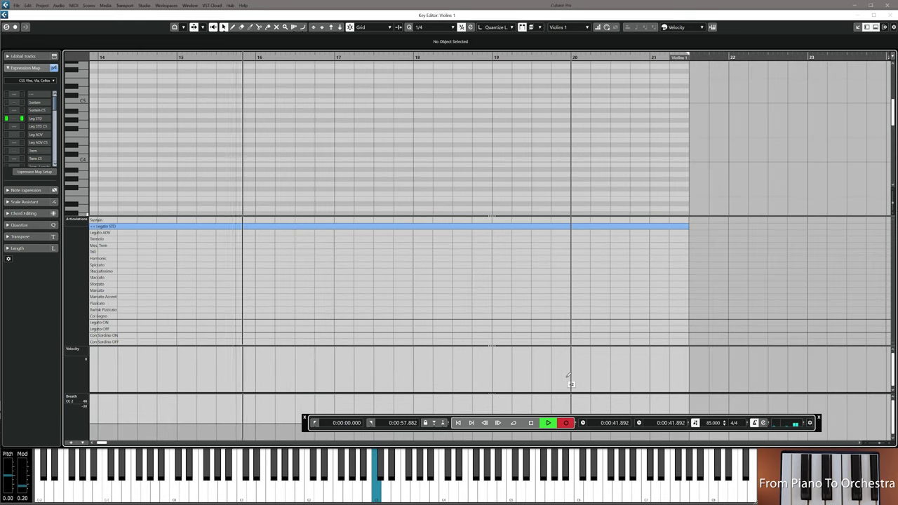
key(space)
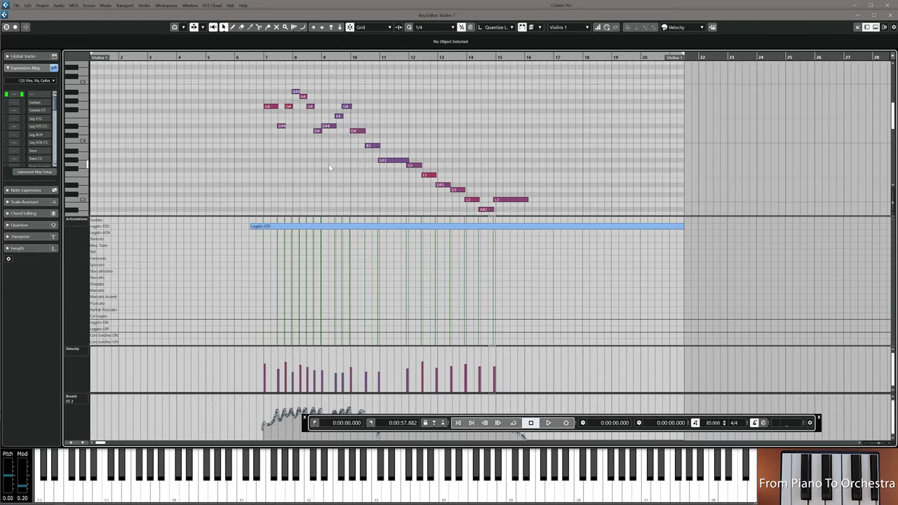
Lower the Breath (CC 2) curve of the Violins 1 part between bar 11 and bar 16
scroll(334, 167, up, 2)
key(F2)
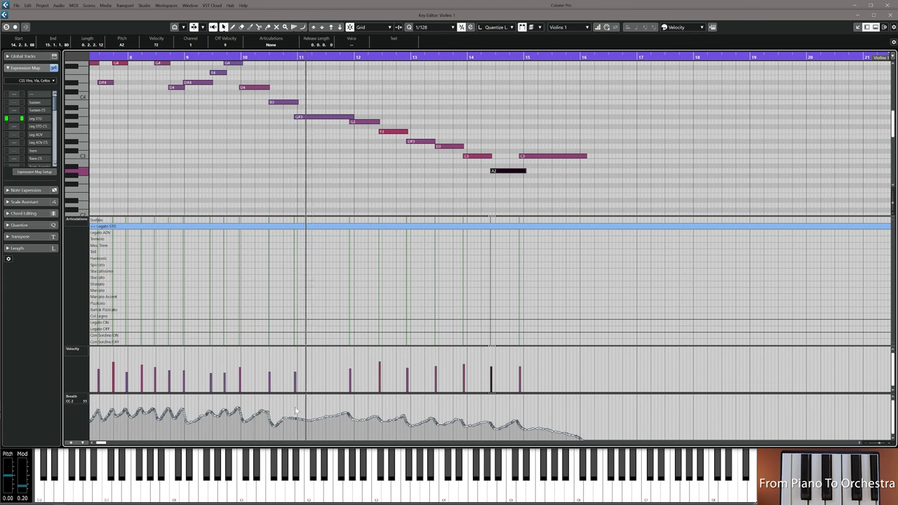
drag(299, 404, 583, 440)
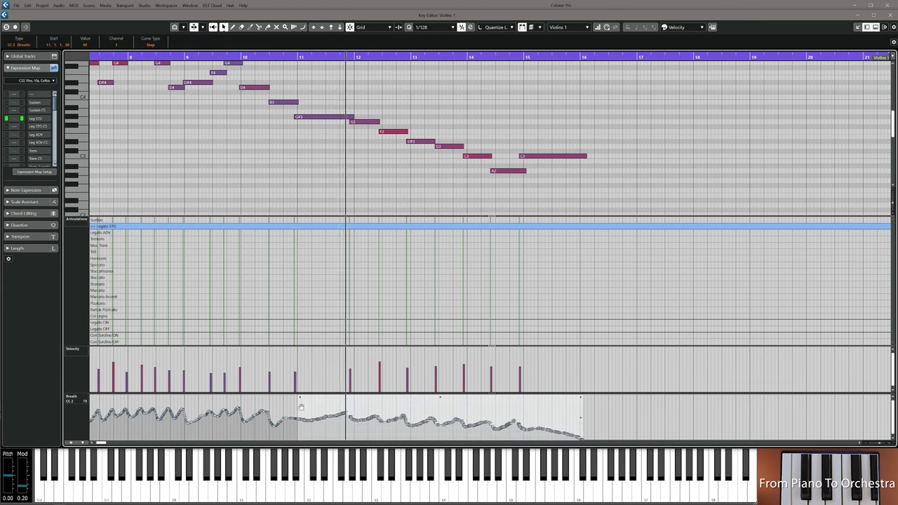
mouse_move(301, 404)
mouse_down()
mouse_move(306, 414)
mouse_move(299, 404)
mouse_up()
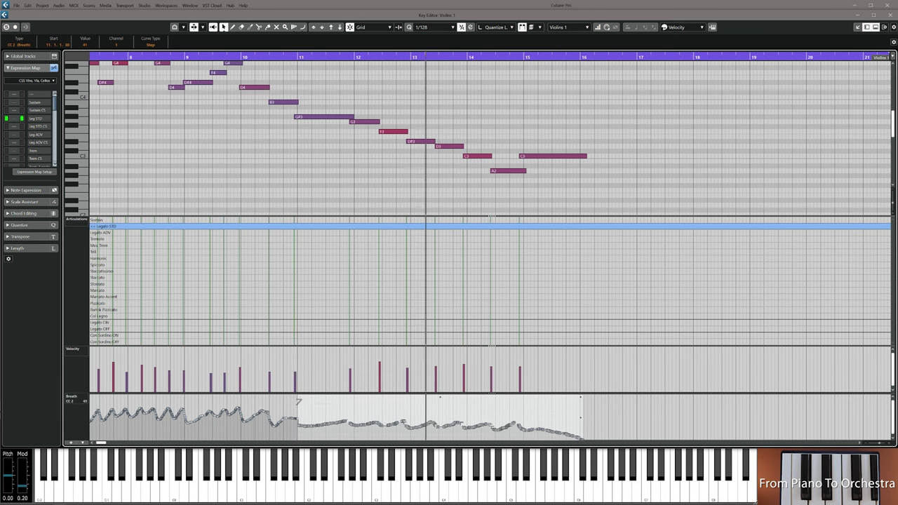
click(296, 188)
Play the Violins 1 line from the middle of bar 10 and adjust the start of the G3 note near bar 12
click(265, 58)
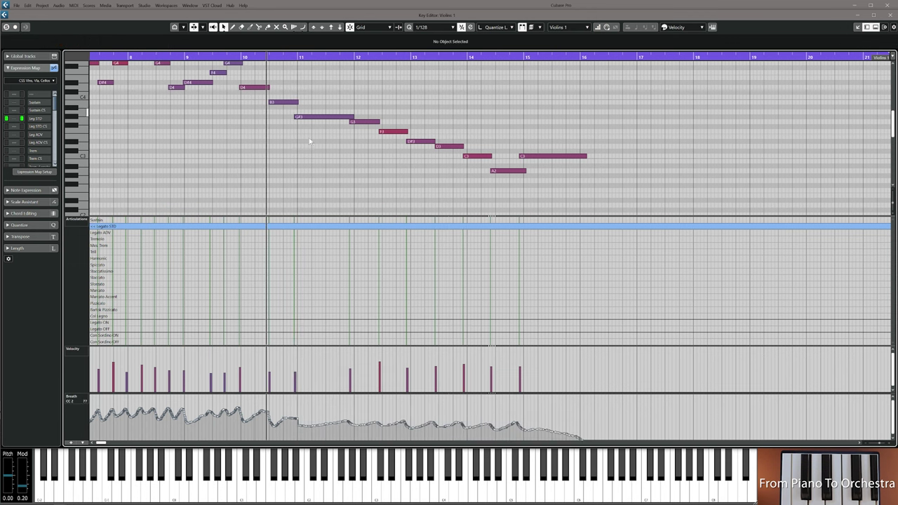
scroll(311, 189, up, 2)
key(space)
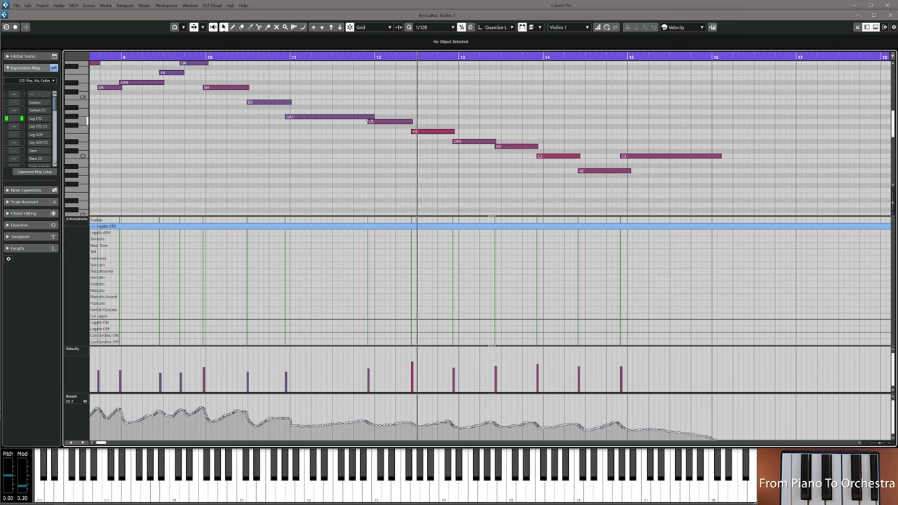
click(385, 121)
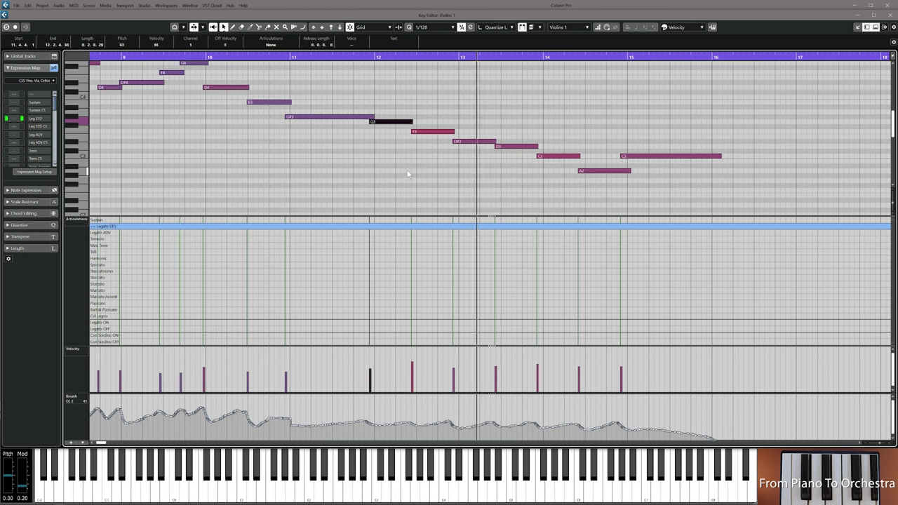
key(l)
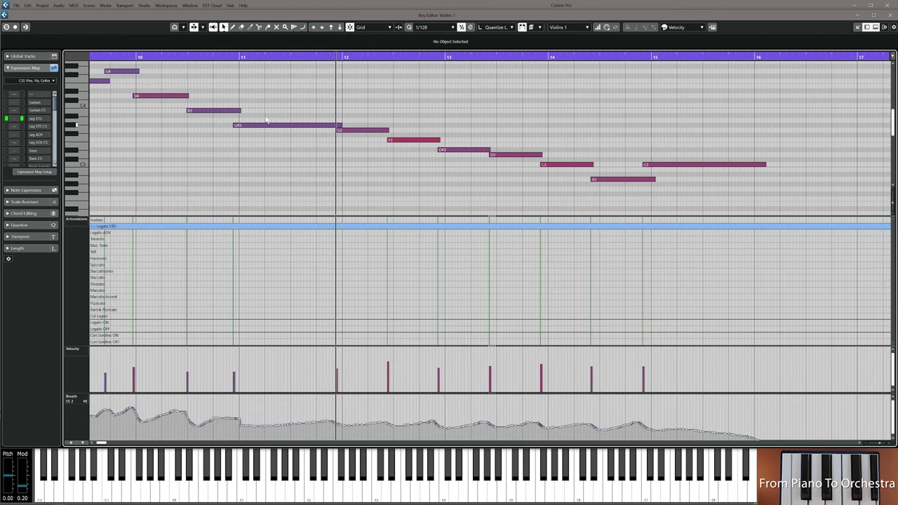
drag(343, 100, 762, 210)
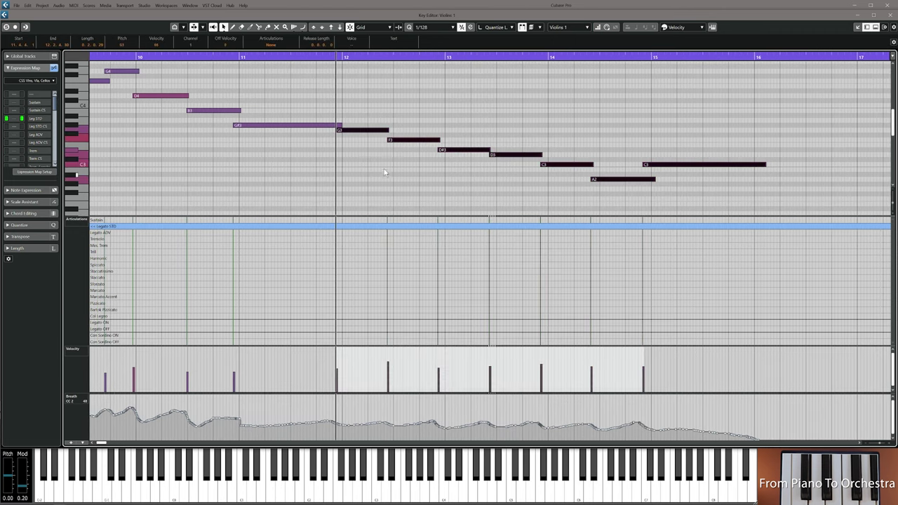
click(383, 169)
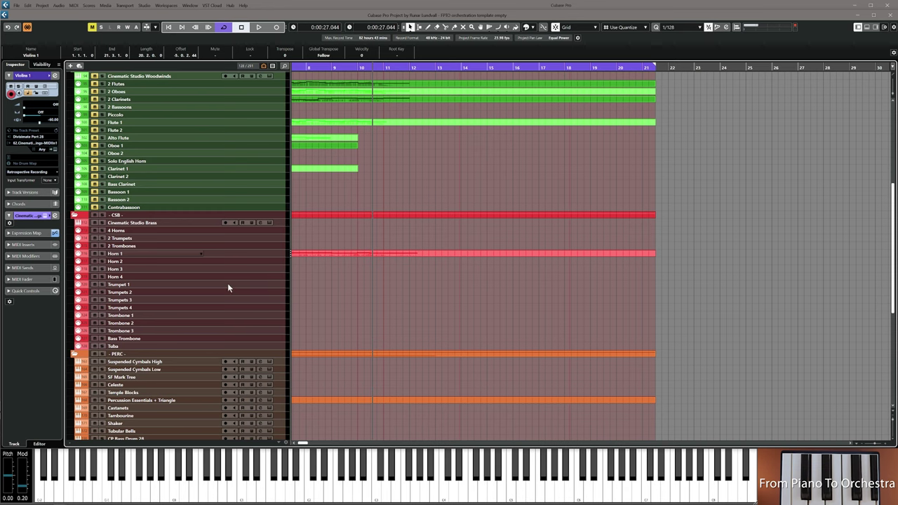
Record the descending melody on the Trumpet 1 track from bar 11 to about bar 17 and open the recorded part
click(565, 423)
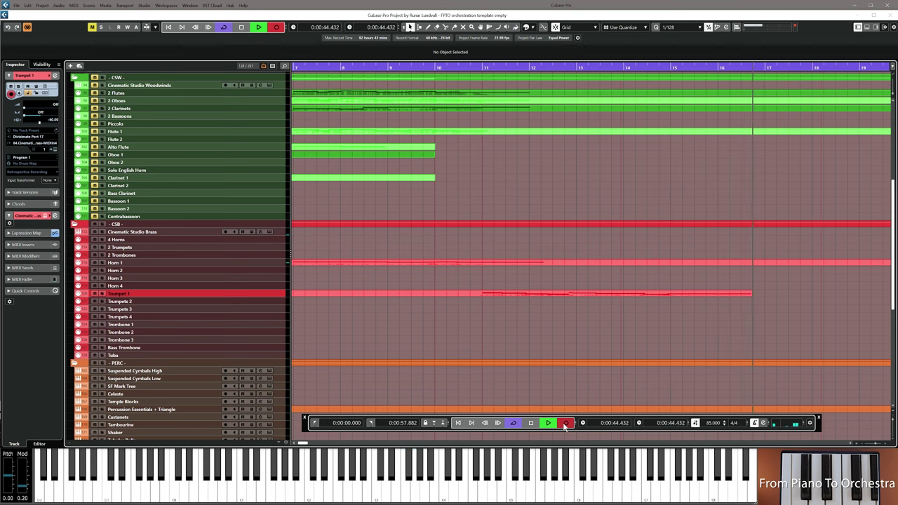
key(space)
double_click(515, 295)
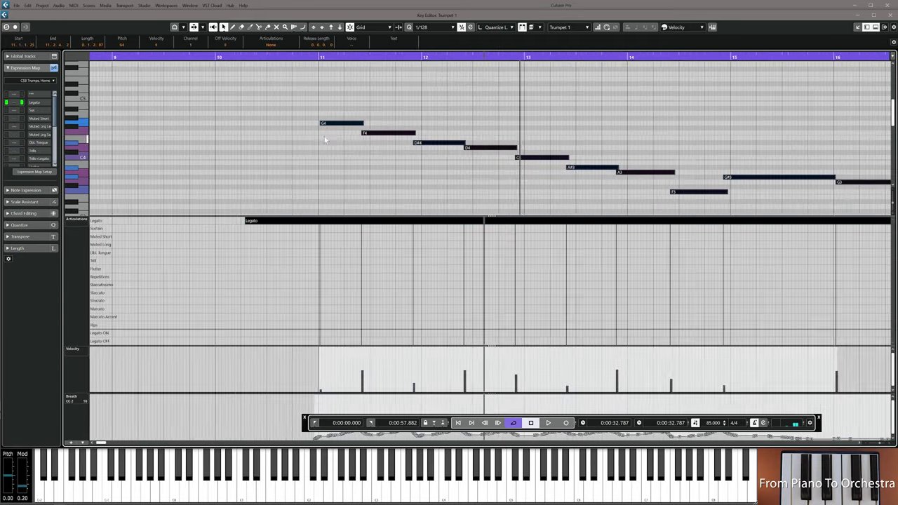
Set the quantize value to 1/8 and shift all Trumpet 1 notes slightly later
click(435, 27)
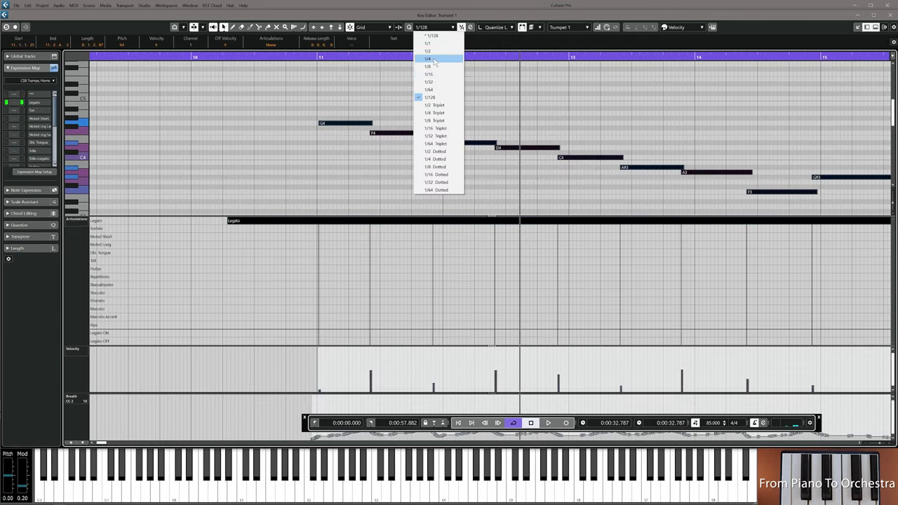
click(428, 65)
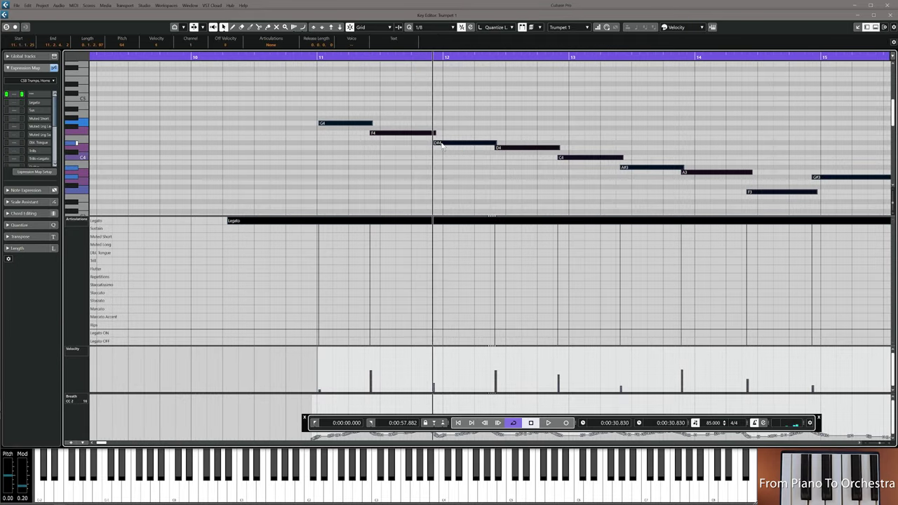
drag(436, 143, 440, 144)
Play the Trumpet 1 part from bar 11 and fine-tune the note starts so they begin slightly earlier
double_click(317, 57)
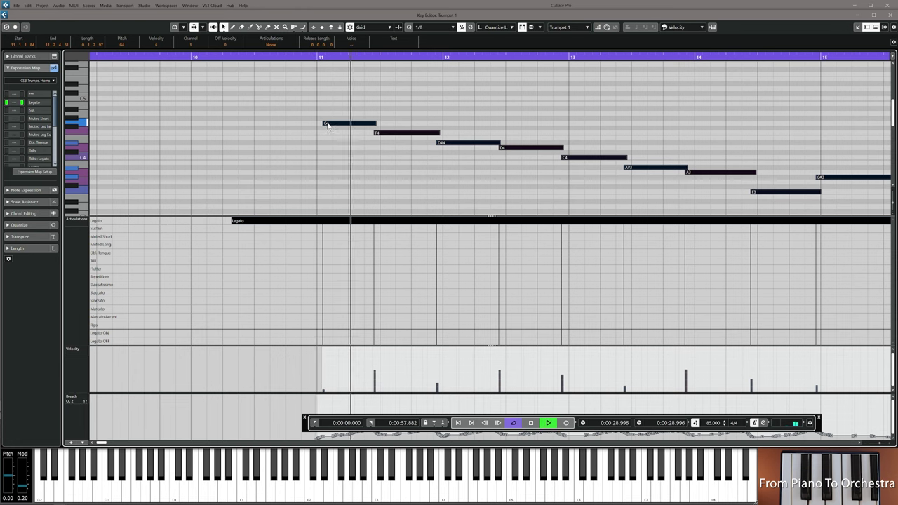
drag(324, 122, 322, 123)
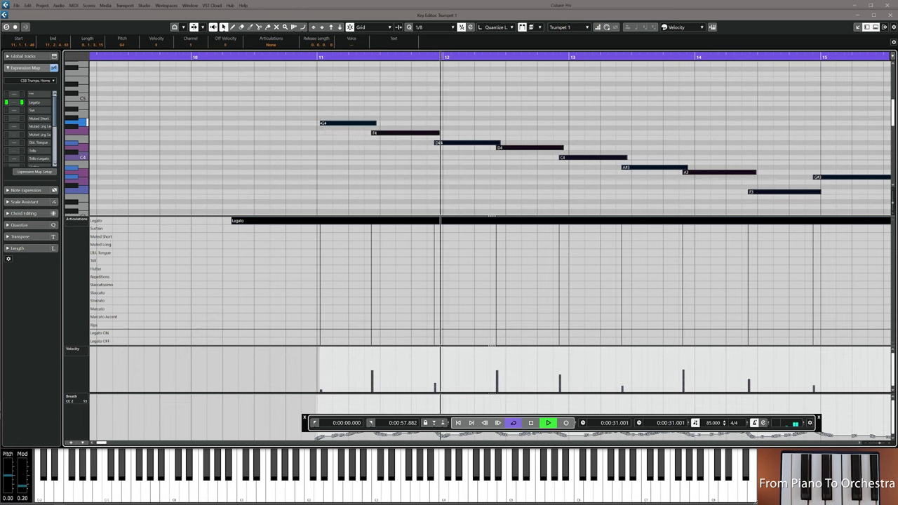
click(327, 139)
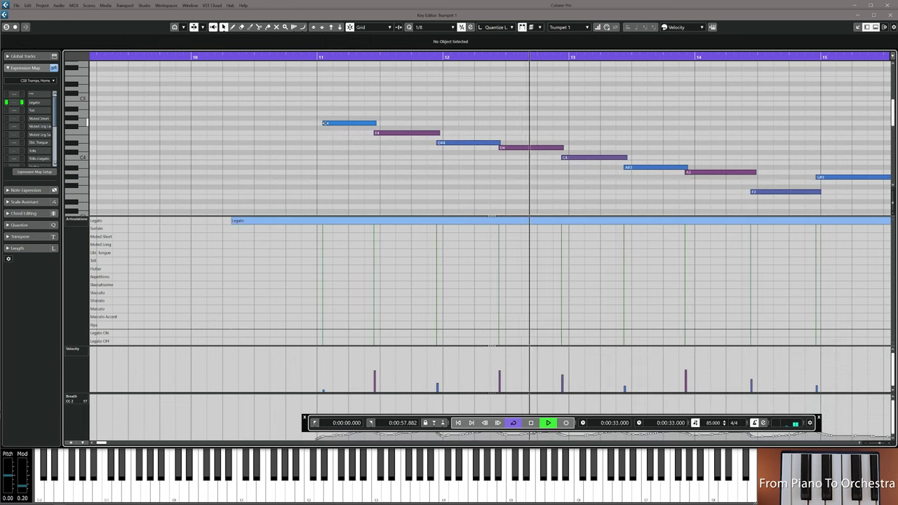
click(324, 124)
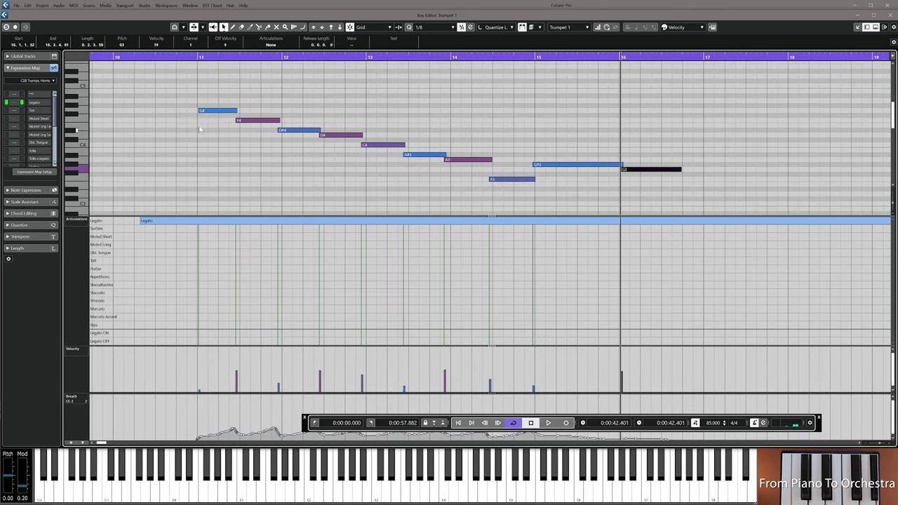
drag(175, 97, 685, 192)
click(249, 179)
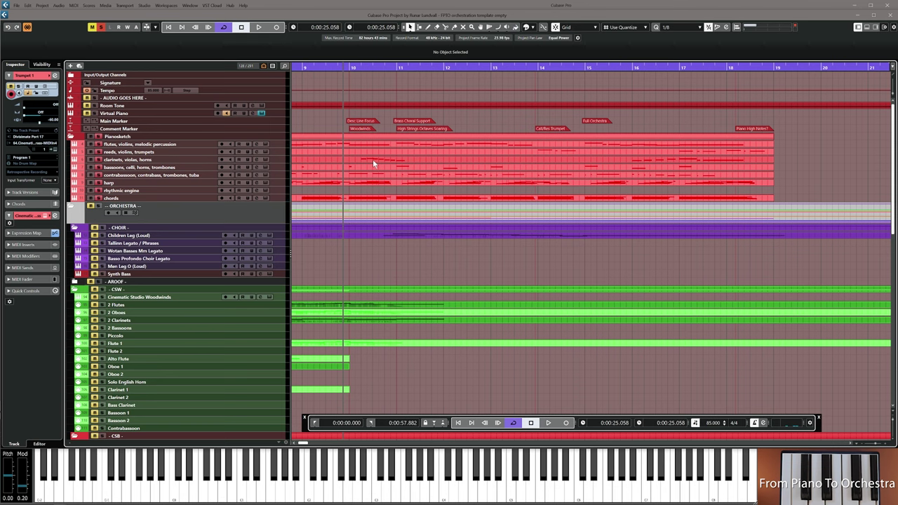
Play and examine the short motif between bars 10 and 11 in the piano sketch's clarinets, violas, horns part
key(space)
double_click(373, 159)
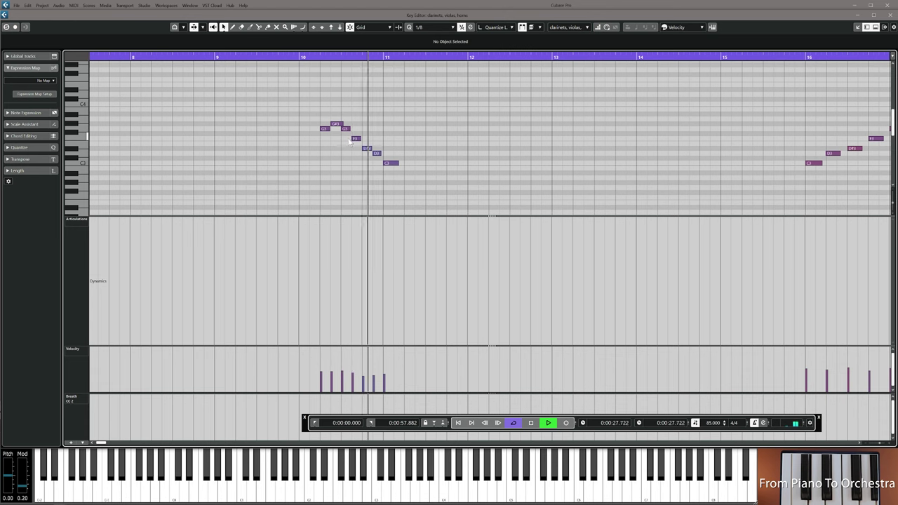
key(space)
key(Escape)
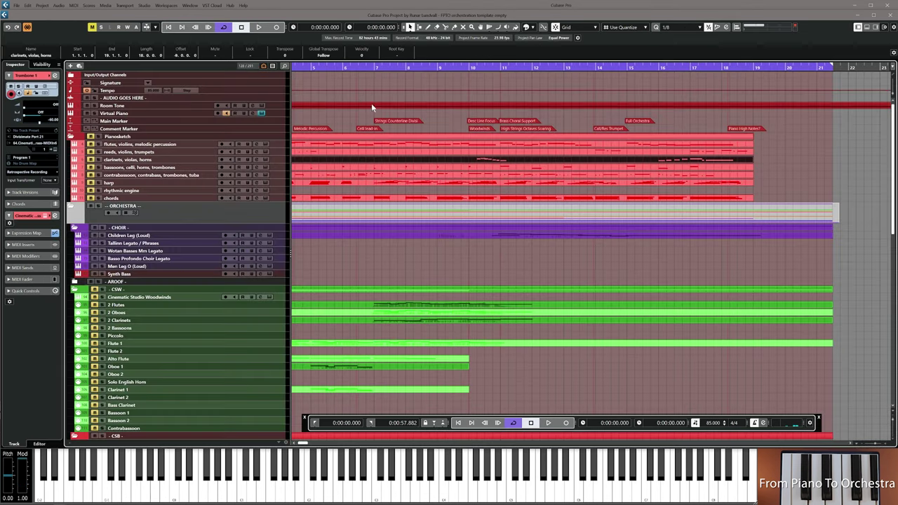
Record the short descending motif on the Trombone 1 track, starting playback at bar 8 and stopping after bar 11
scroll(364, 112, down, 10)
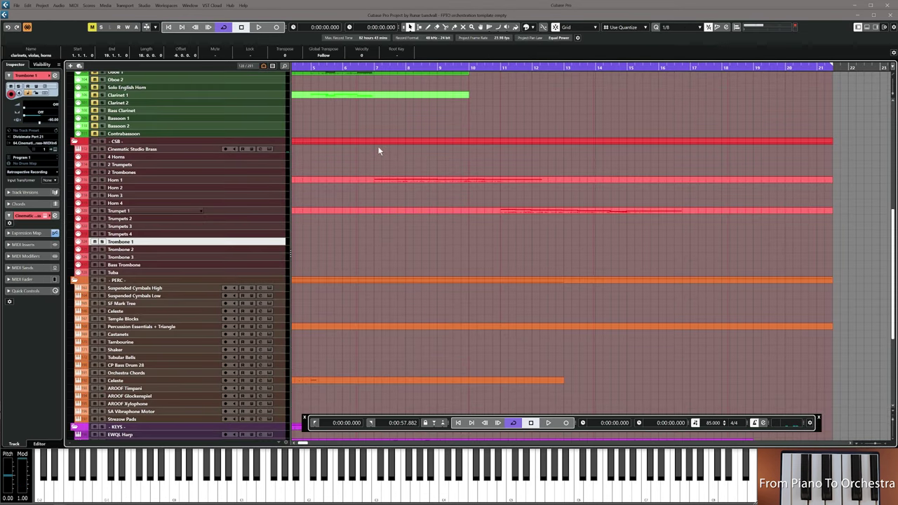
click(408, 66)
key(space)
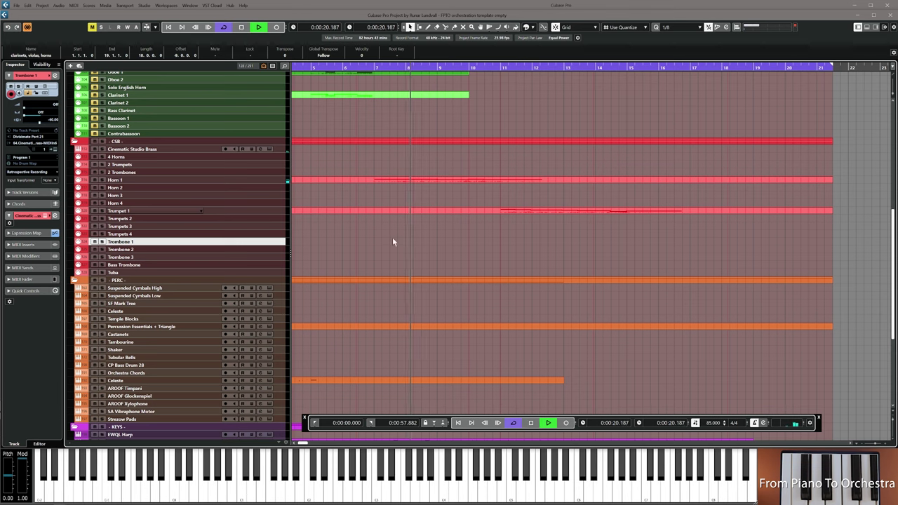
click(566, 422)
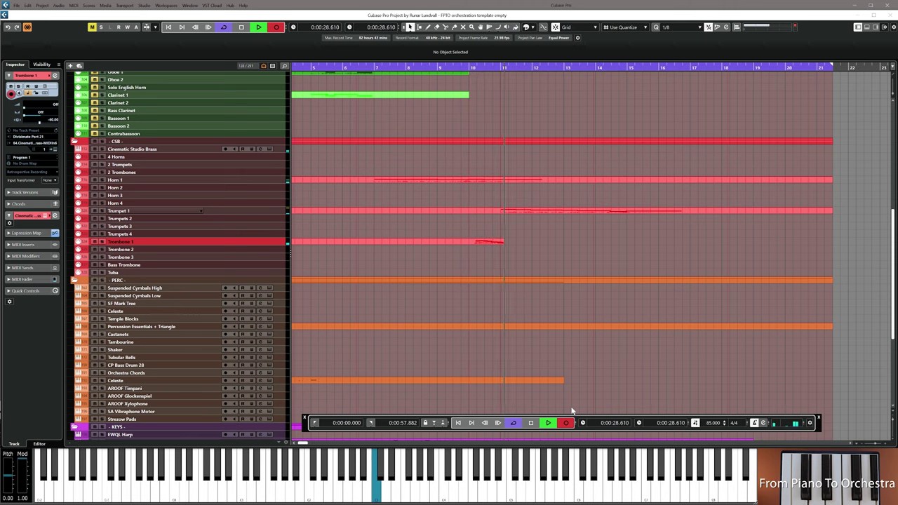
key(space)
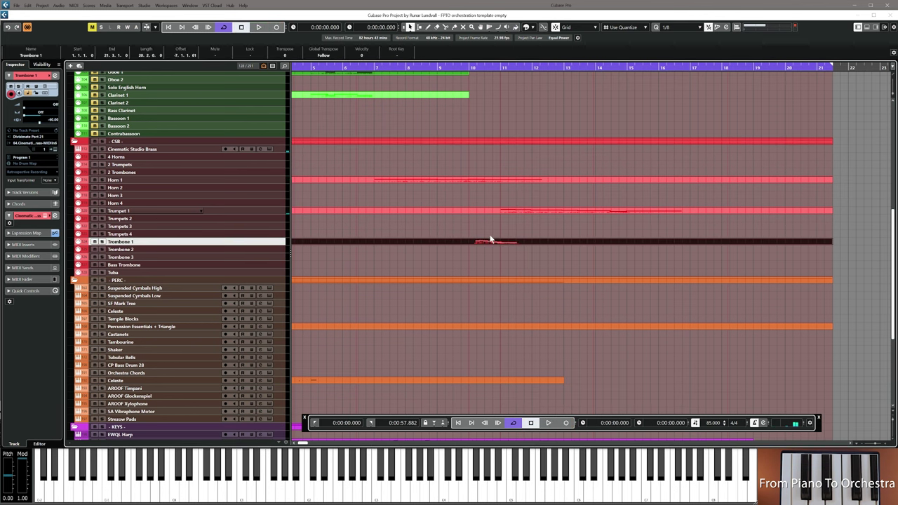
Open the Trombone 1 part and add a Legato articulation starting at bar 10
double_click(490, 243)
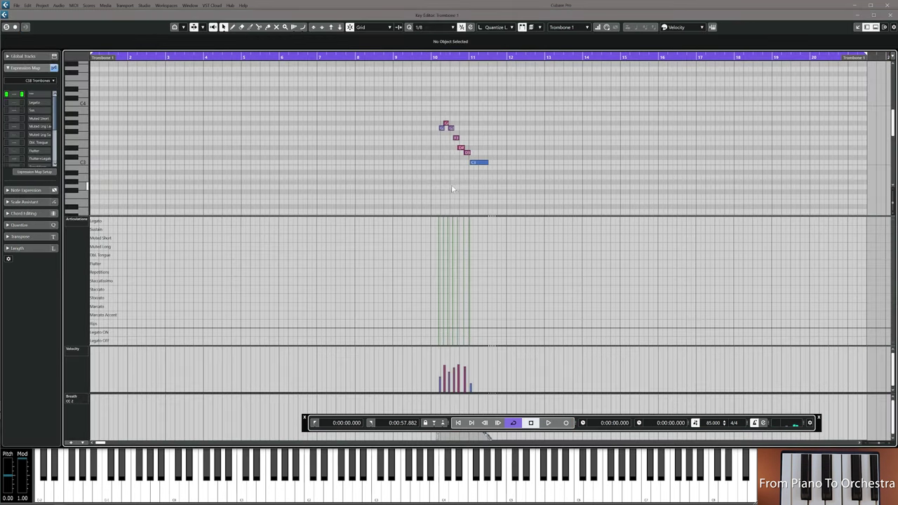
scroll(436, 175, up, 3)
scroll(388, 176, right, 1)
right_click(274, 230)
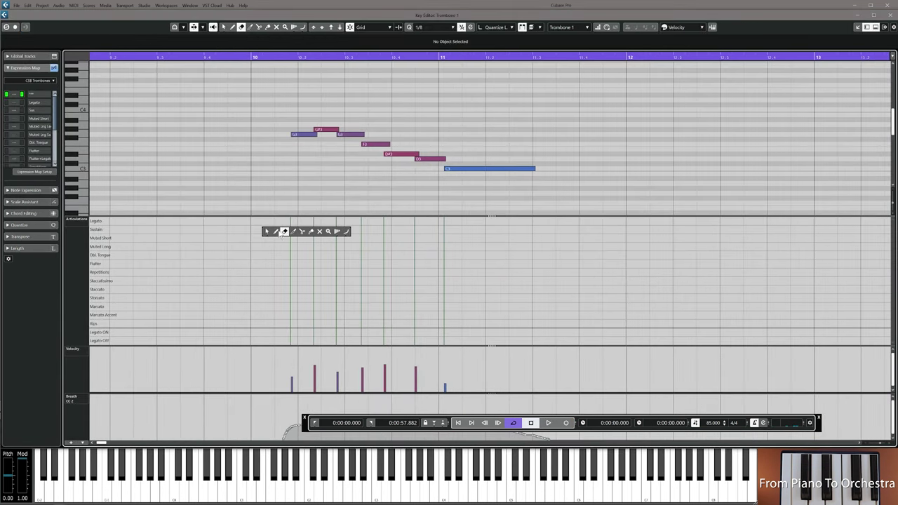
click(274, 230)
click(275, 221)
Play back the Trombone 1 phrase, adjust its note starts and lengthen the final C3 to about bar 12
key(space)
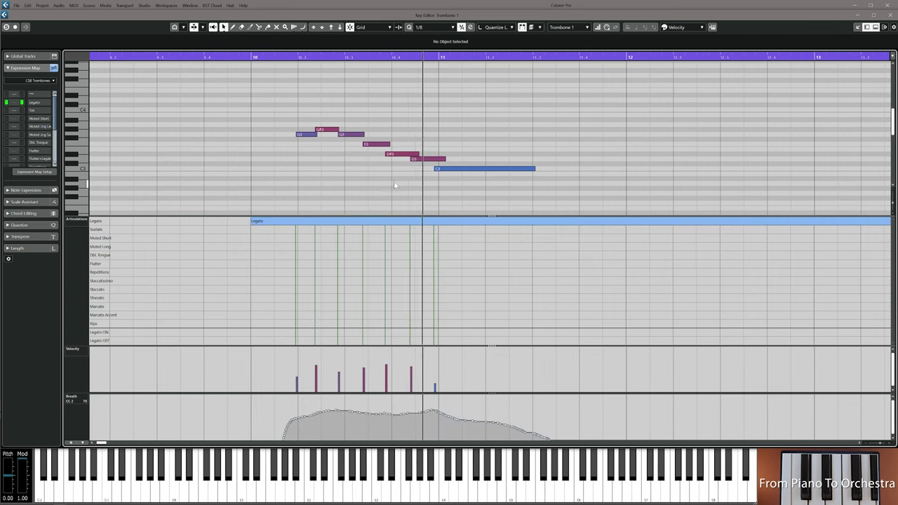
click(535, 169)
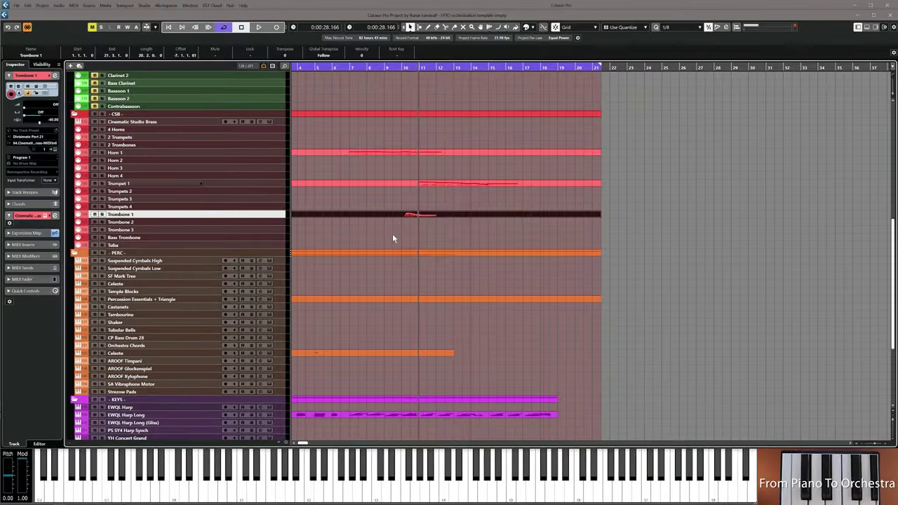
key(h)
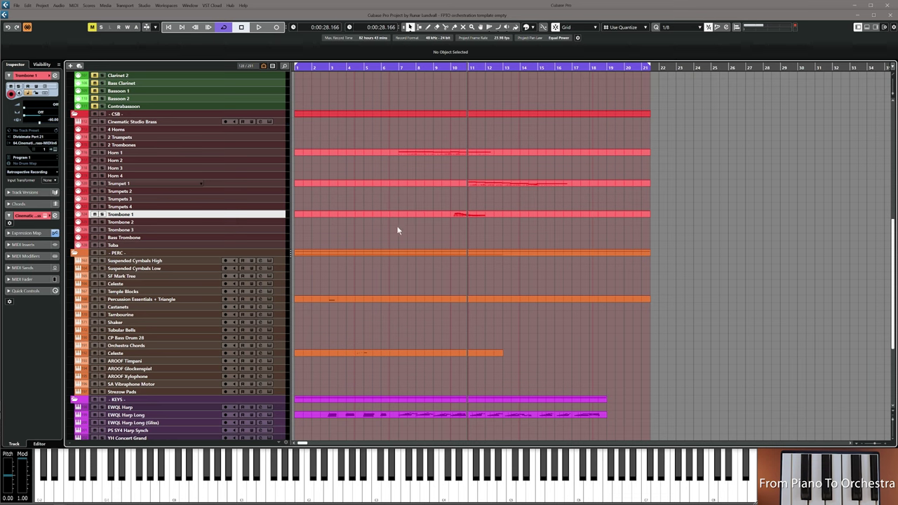
scroll(389, 236, down, 5)
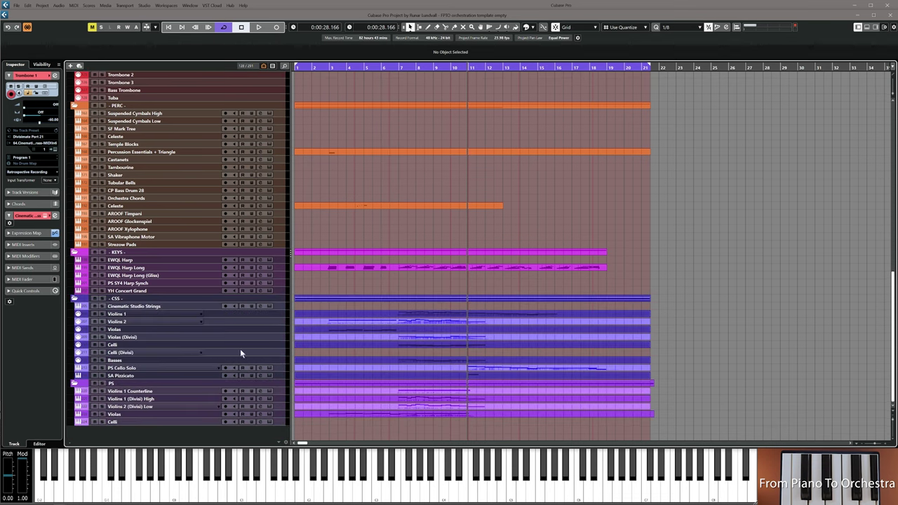
Open the Trombone 1 part, transpose its phrase down one octave and play it back from bar 10
scroll(394, 260, up, 8)
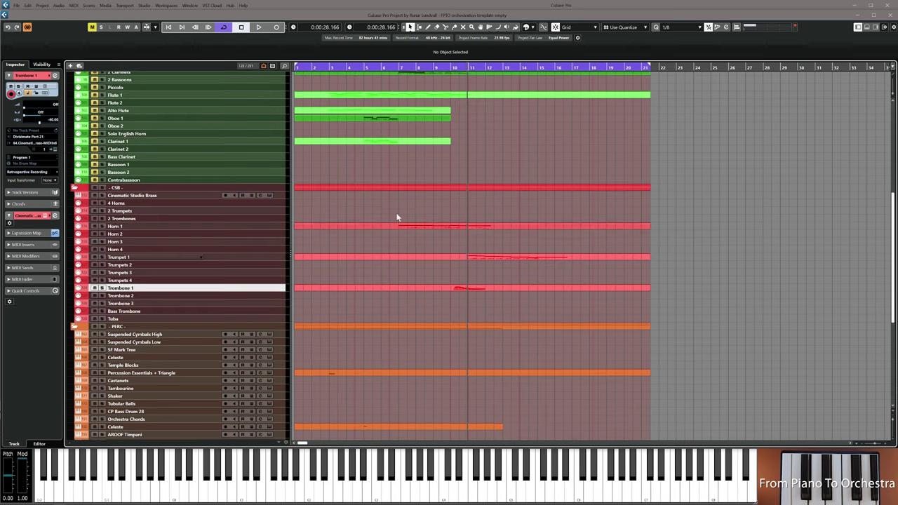
double_click(330, 289)
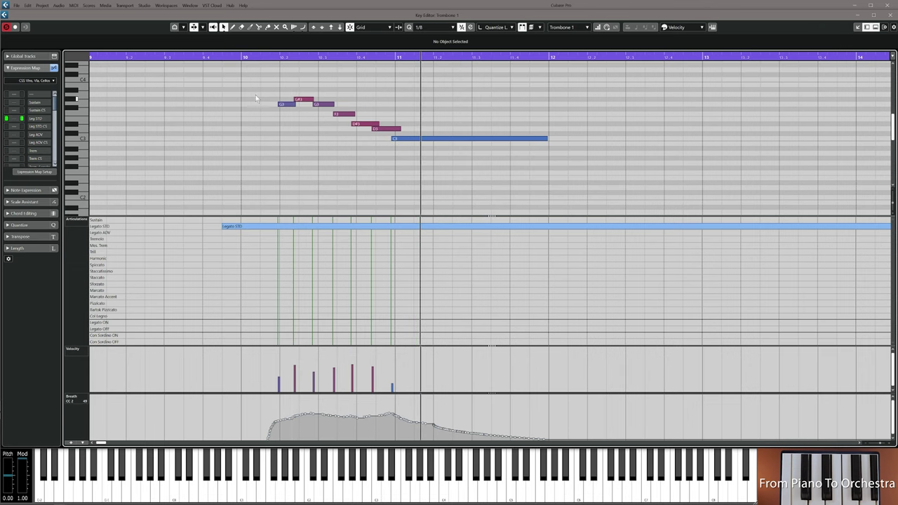
drag(263, 92, 473, 169)
key(shift+Down)
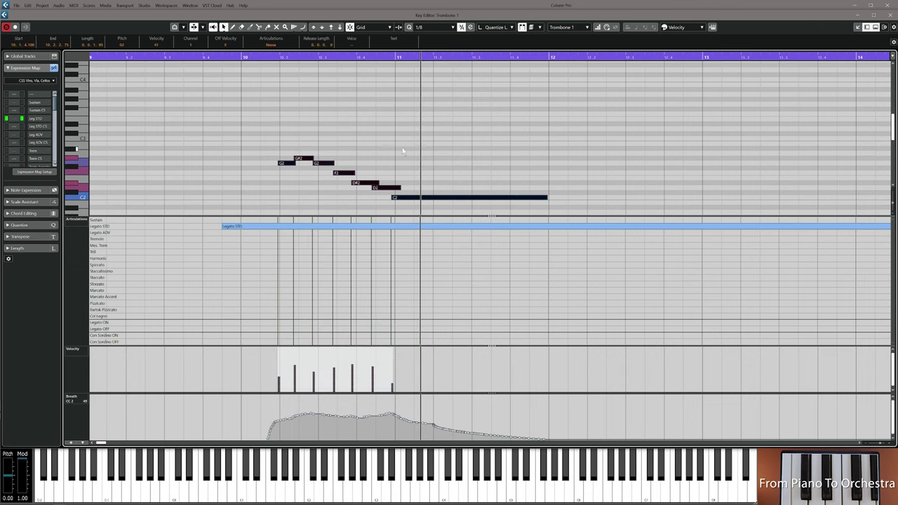
click(259, 57)
key(space)
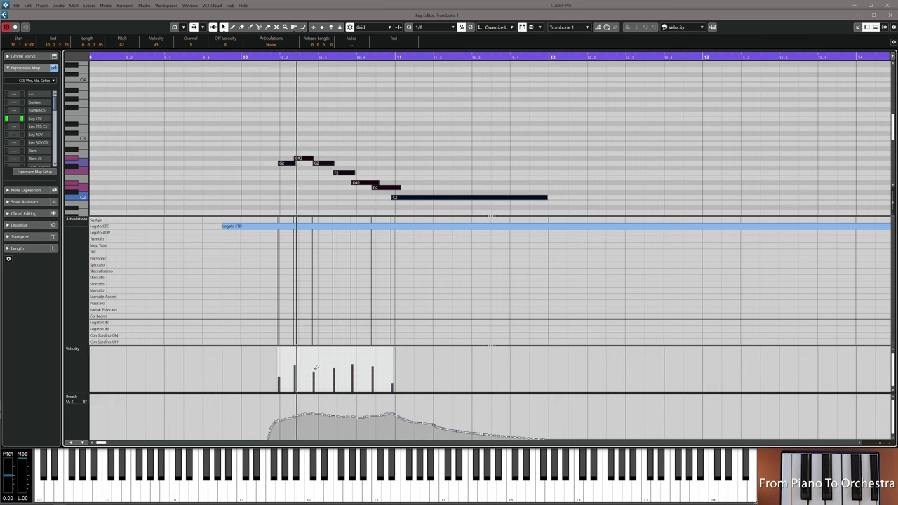
Raise the Breath (CC 2) curve of the Trombone 1 phrase and play it back from bar 10
key(ctrl+a)
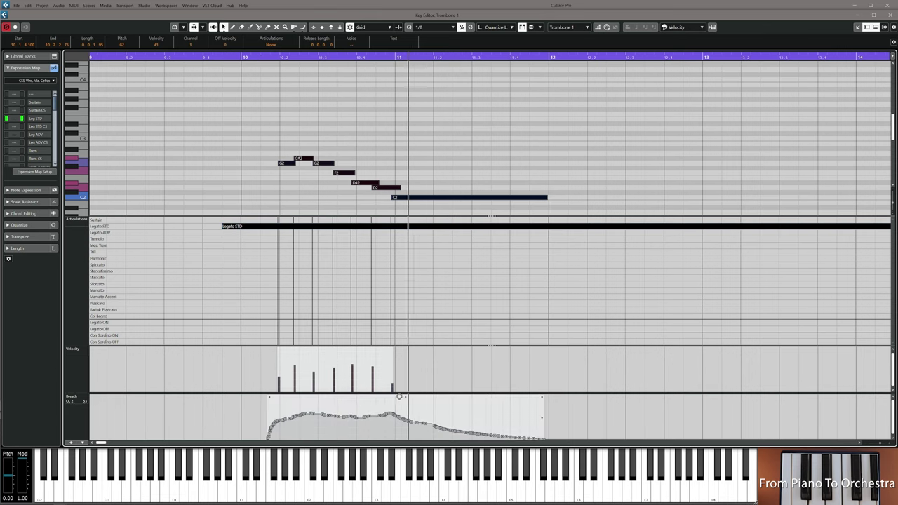
drag(405, 396, 409, 387)
key(space)
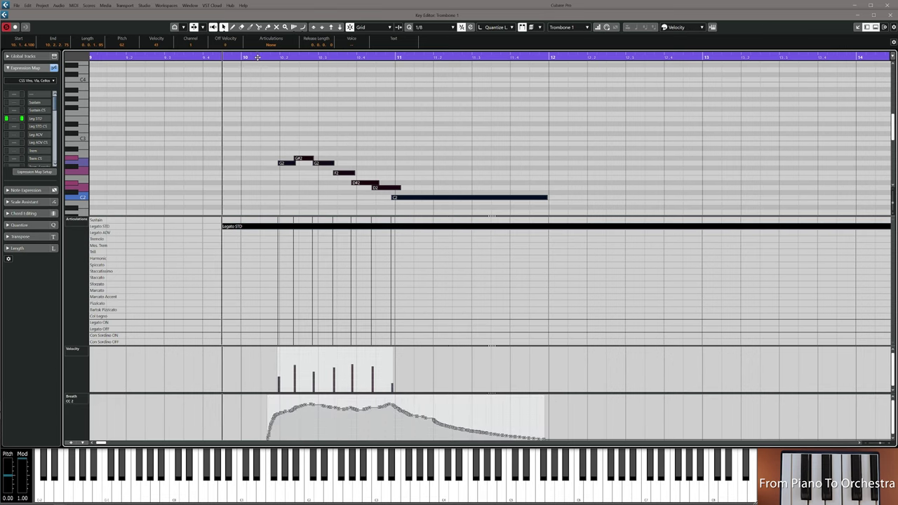
click(258, 56)
key(space)
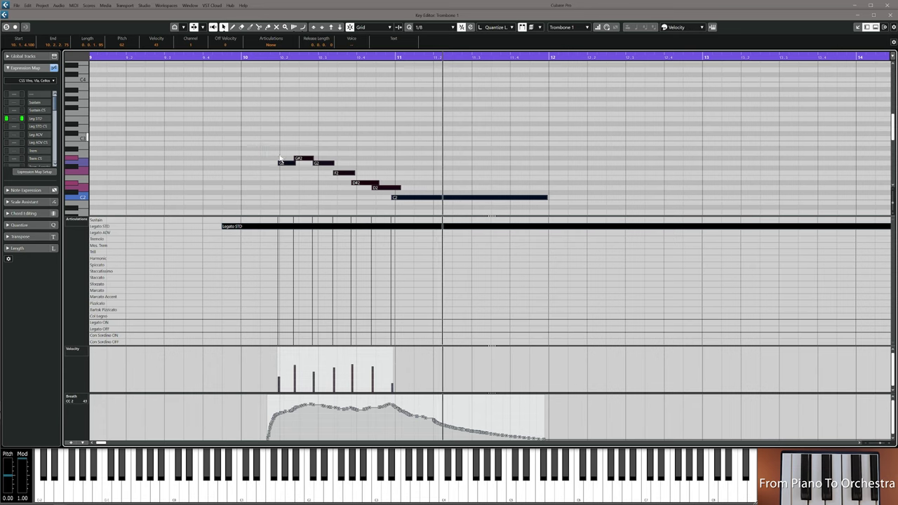
Start all notes of the Trombone 1 phrase slightly earlier and play it back from bar 10
click(393, 199)
drag(394, 197, 392, 197)
click(248, 57)
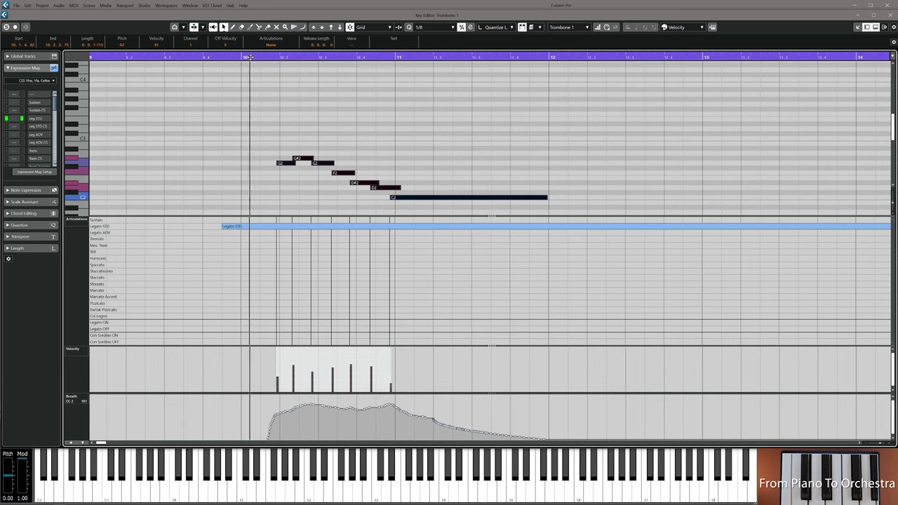
click(397, 111)
key(space)
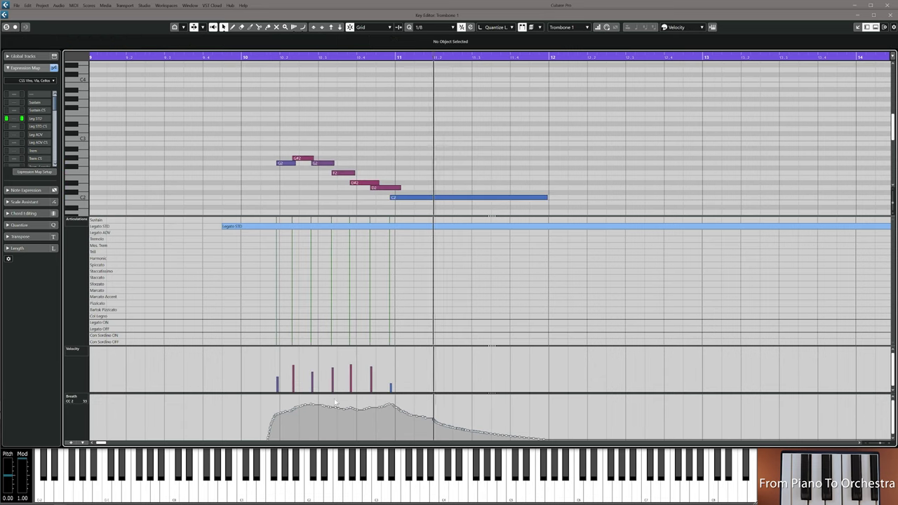
Lower the Trombone 1 Breath curve slightly and transpose the phrase up one octave, playing it back from bar 10
key(ctrl+a)
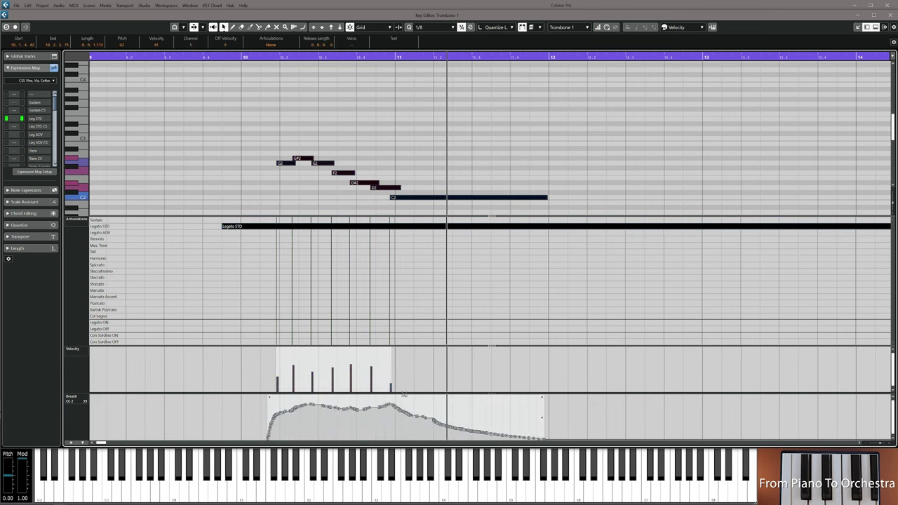
click(428, 138)
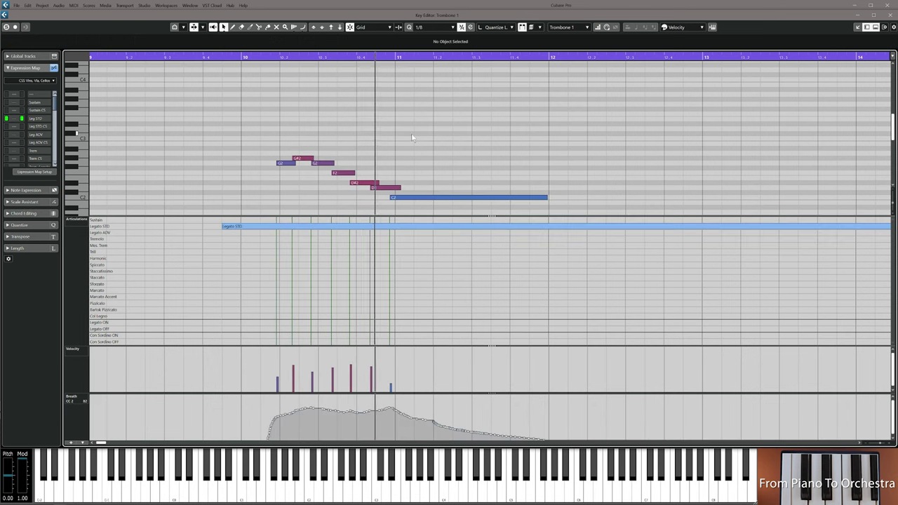
drag(236, 136, 474, 211)
key(shift+Up)
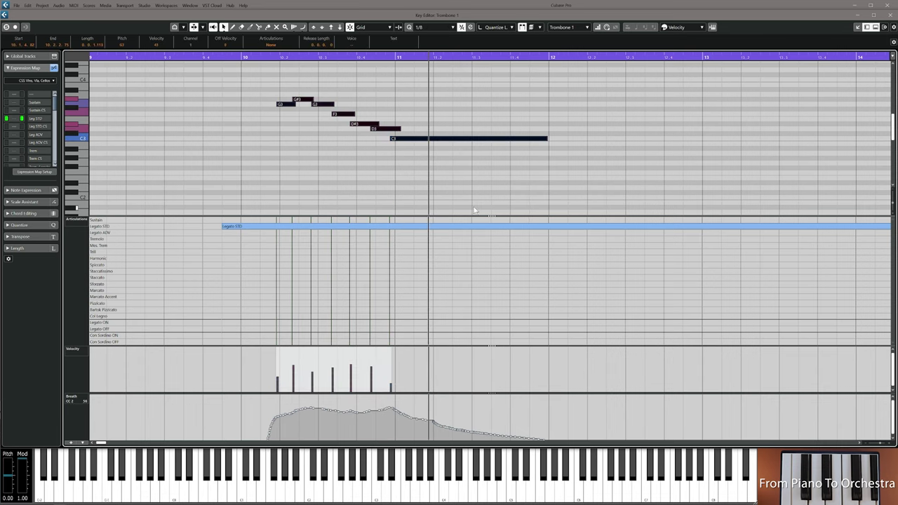
click(272, 57)
key(space)
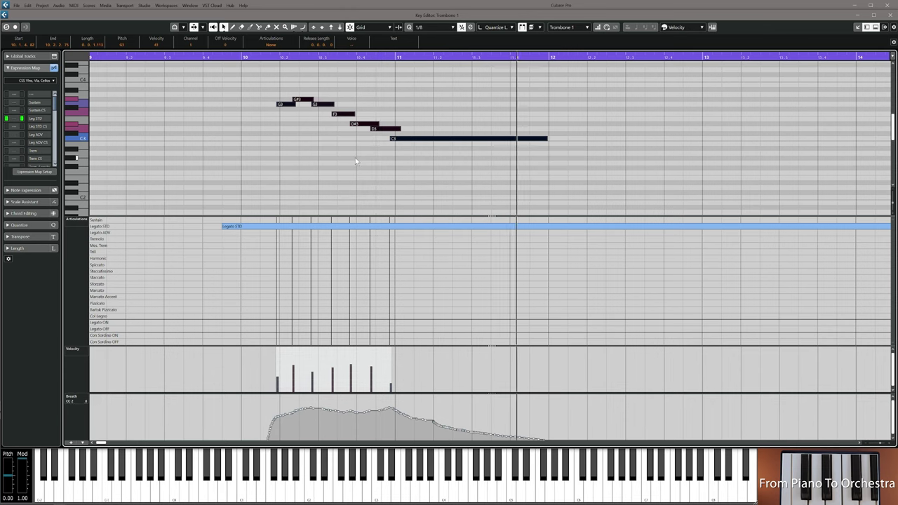
Replay the Trombone 1 phrase from bar 10 to check it, and clear the note selection
key(space)
click(260, 61)
key(space)
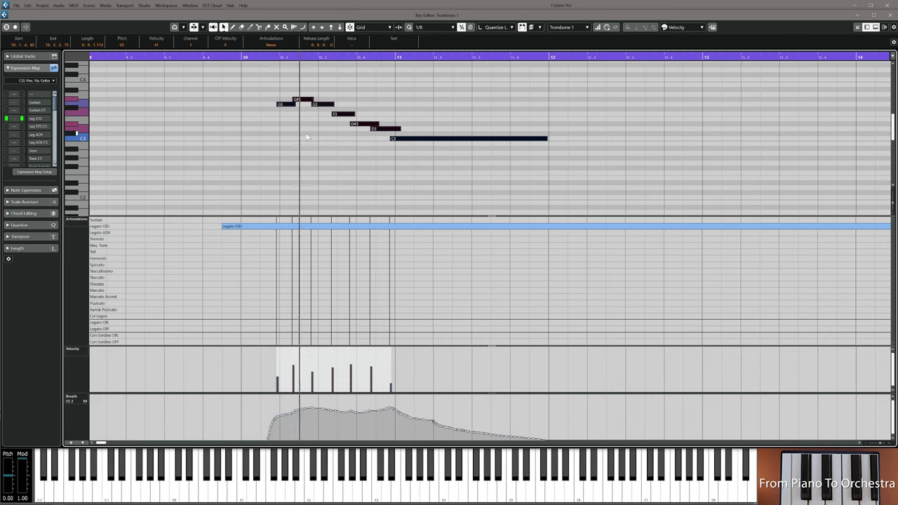
key(space)
click(326, 156)
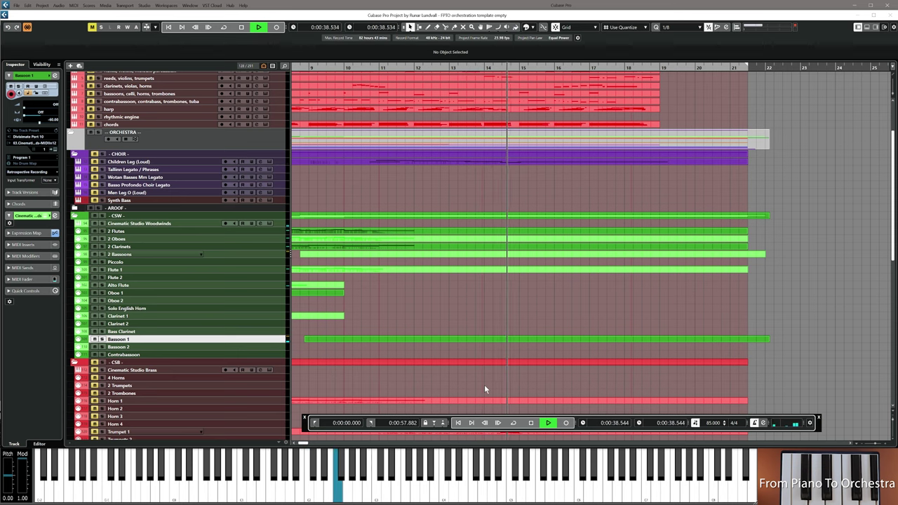
Record a line on the Bassoon 1 track starting just before bar 9, and merge it with the existing part
key(space)
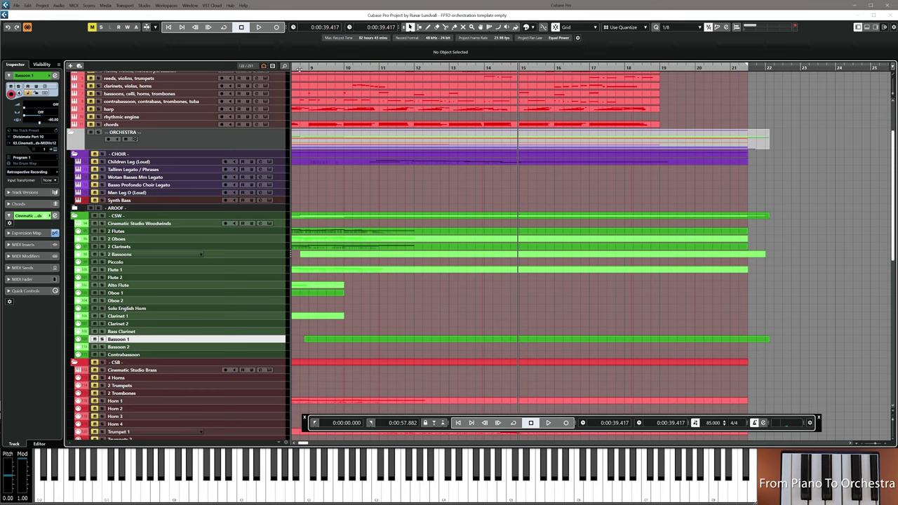
click(300, 68)
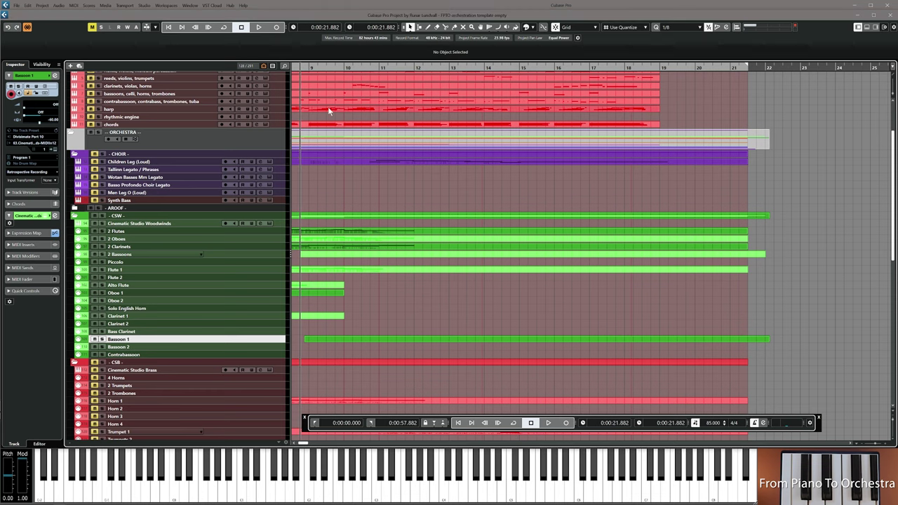
click(566, 422)
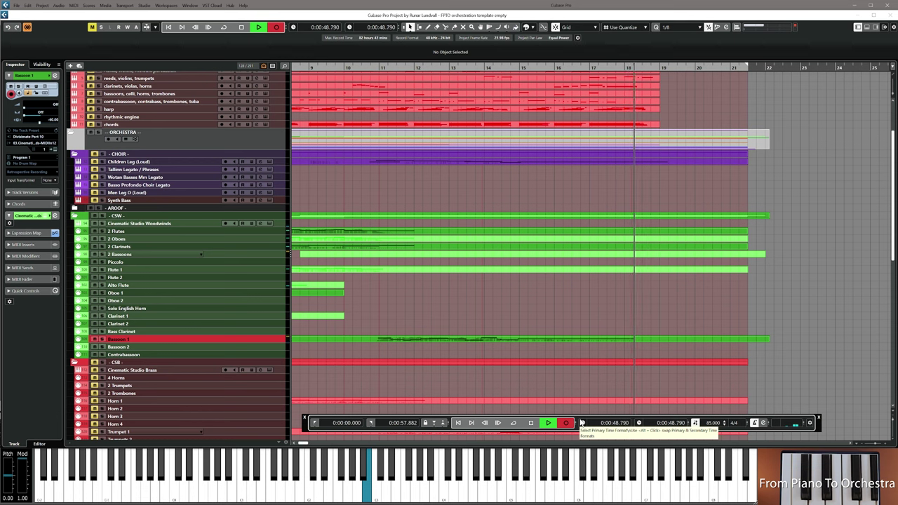
key(space)
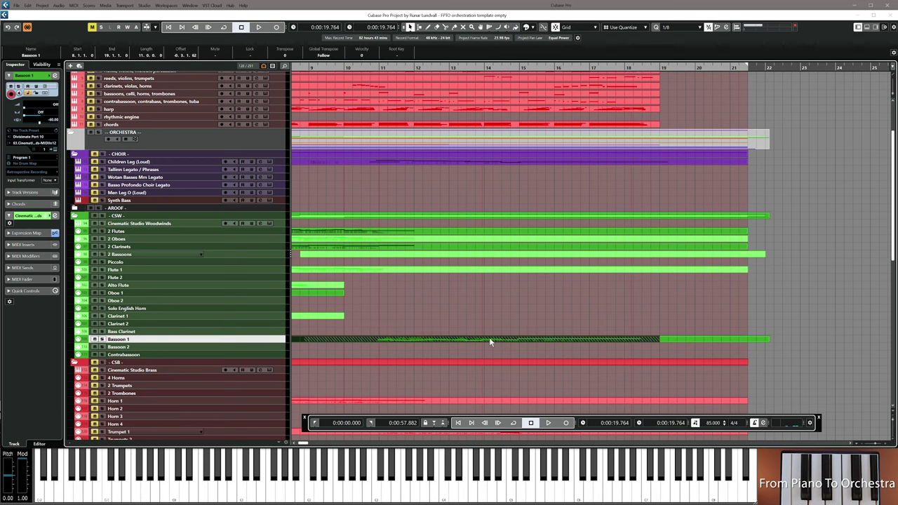
double_click(456, 338)
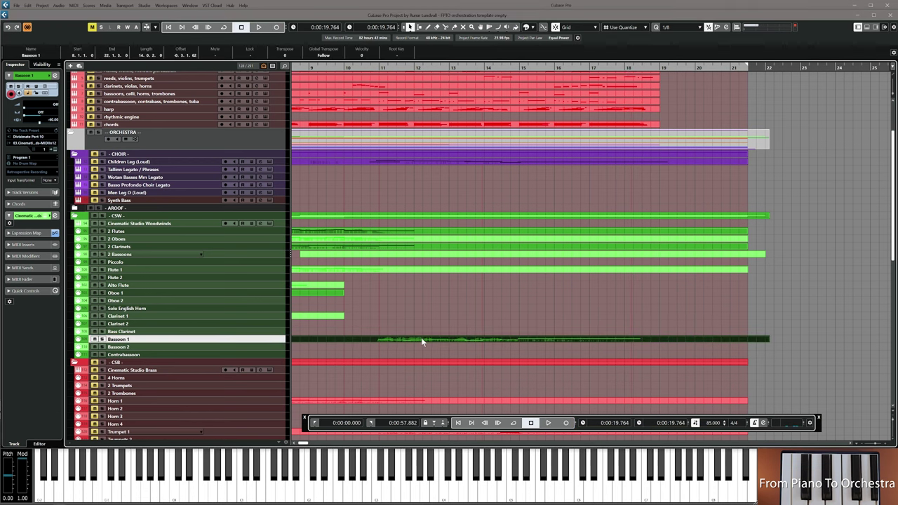
Play the passage from about bar 14 and select the 2 Flutes notes between the end of bar 15 and bar 17
scroll(481, 180, down, 3)
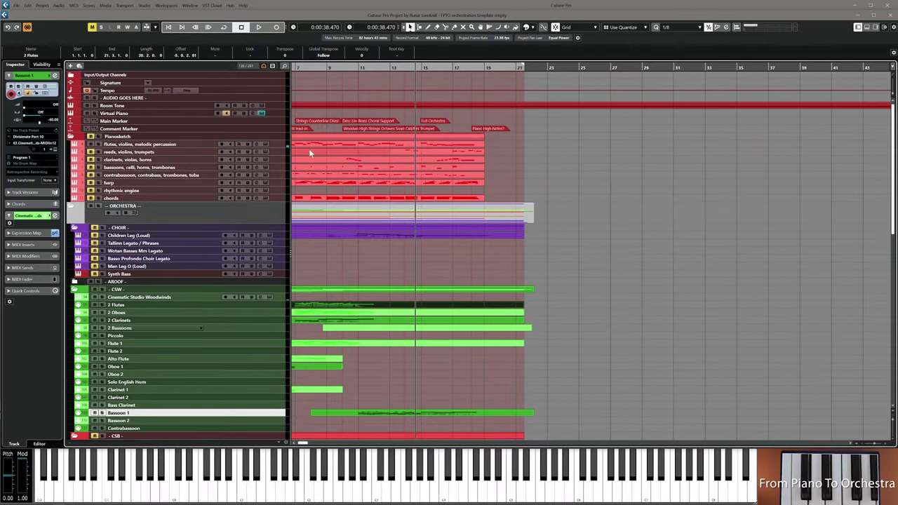
key(space)
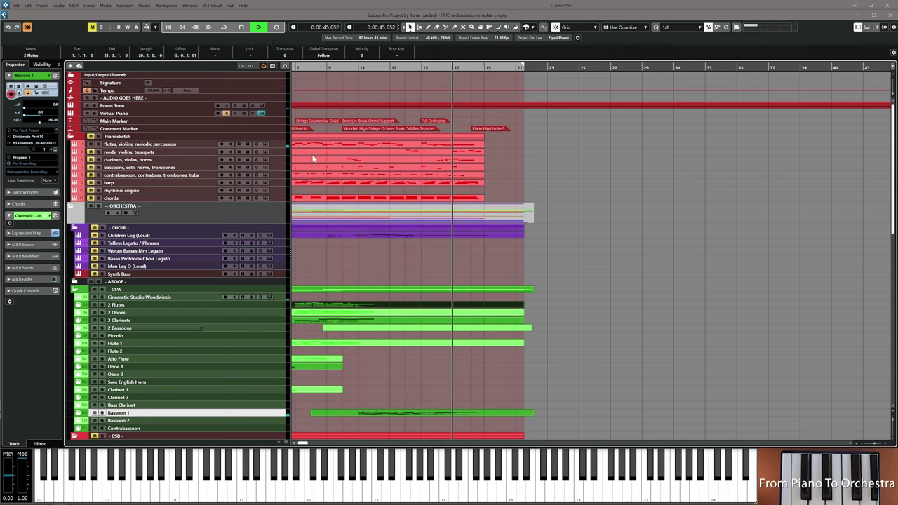
key(space)
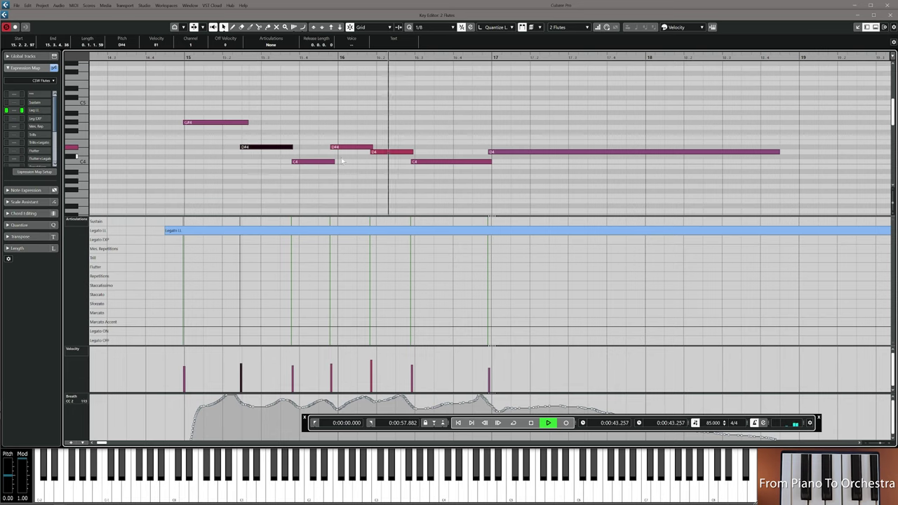
drag(322, 133, 502, 168)
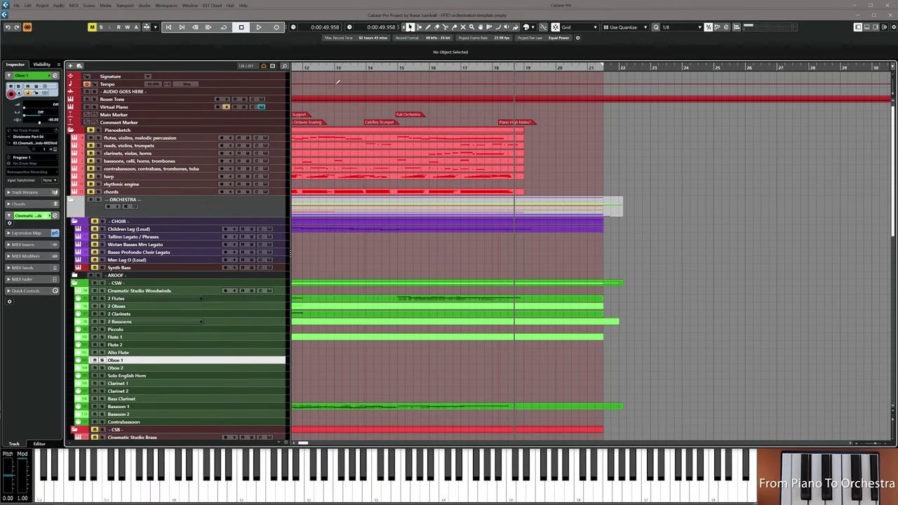
Perform the phrase on Oboe 1 during playback from bar 14 and insert it from the MIDI retrospective recording
click(370, 70)
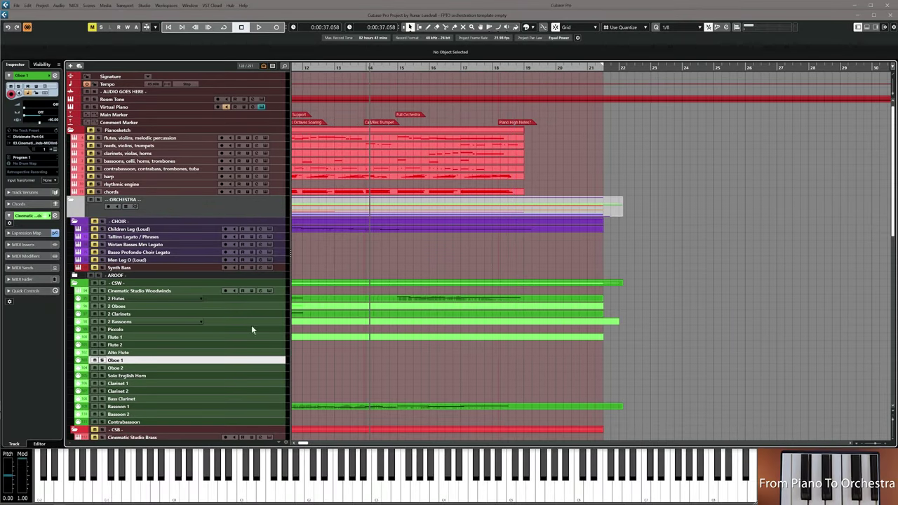
key(space)
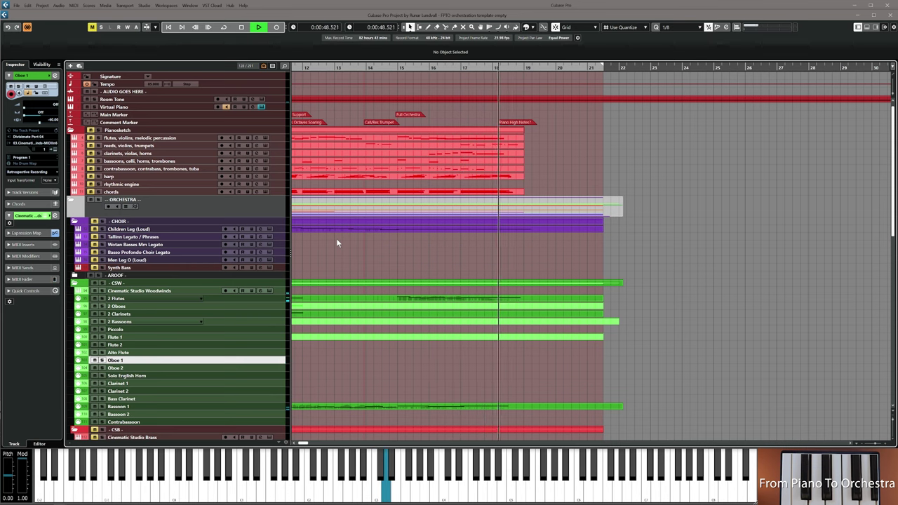
key(space)
click(124, 6)
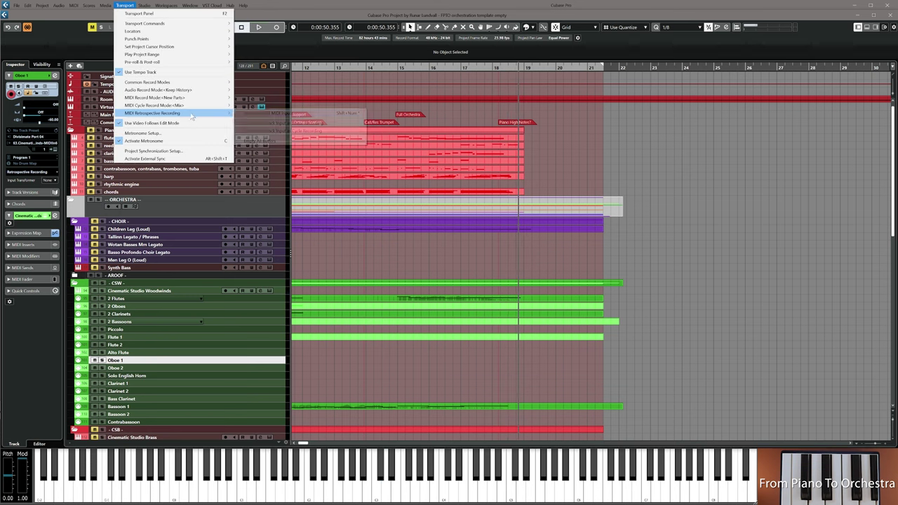
mouse_move(189, 113)
click(257, 114)
Open the new Oboe 1 part, add a Legato LL articulation in bar 14 and play back the phrase
double_click(442, 360)
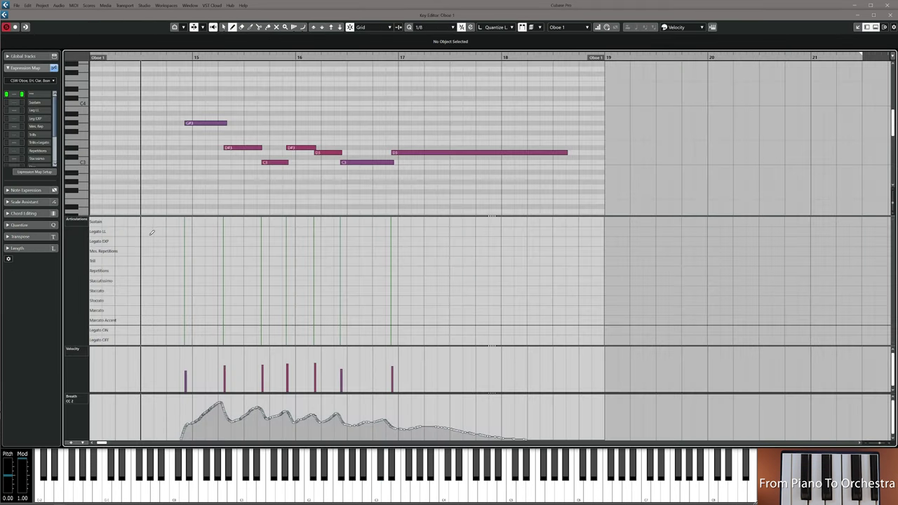
drag(248, 120, 259, 120)
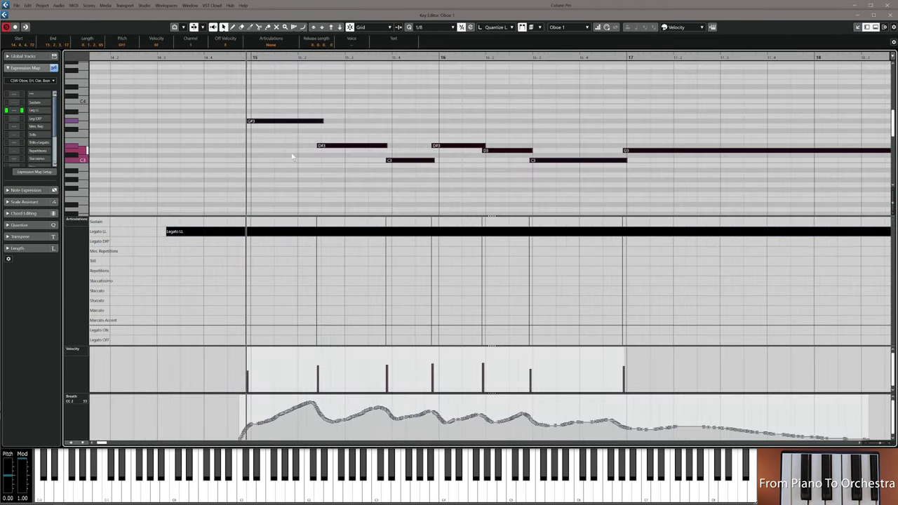
key(space)
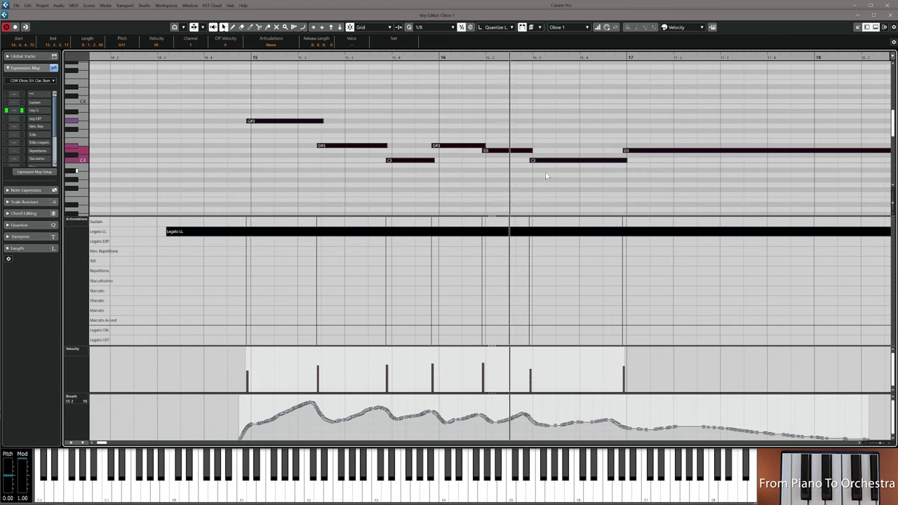
scroll(553, 170, down, 2)
drag(539, 187, 399, 200)
click(245, 178)
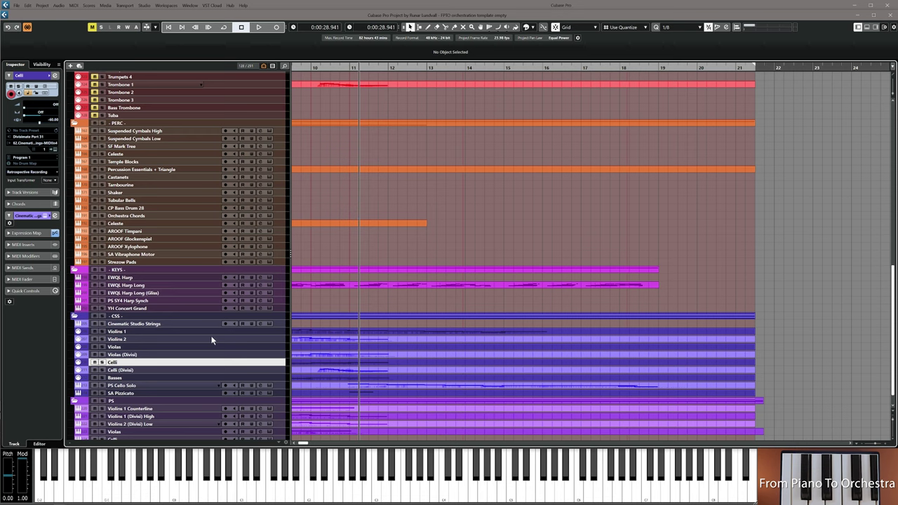
Perform the phrase on the Celli track during playback, insert it from the MIDI retrospective recording and open the new part
key(space)
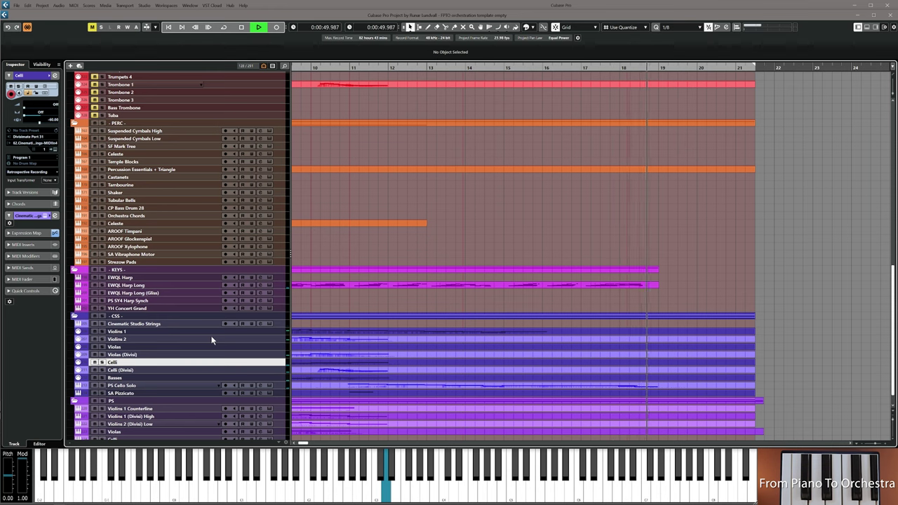
key(space)
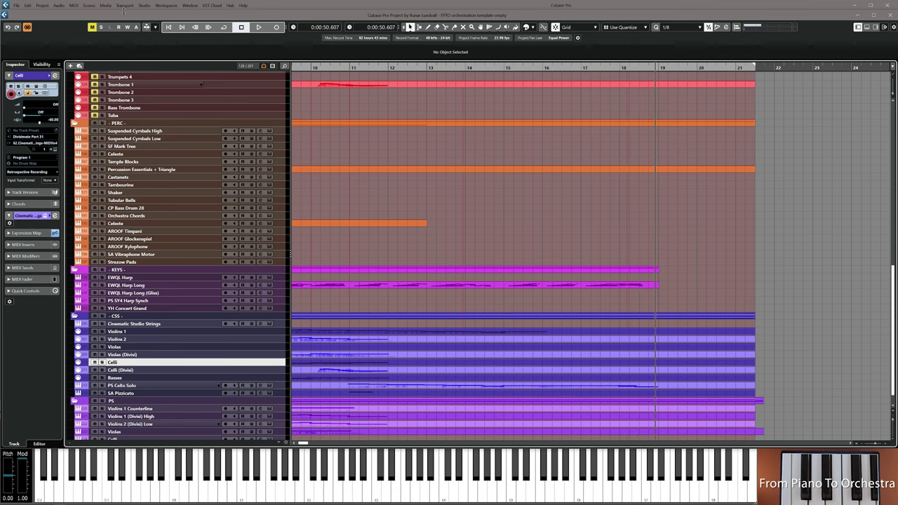
click(124, 6)
mouse_move(183, 115)
click(280, 114)
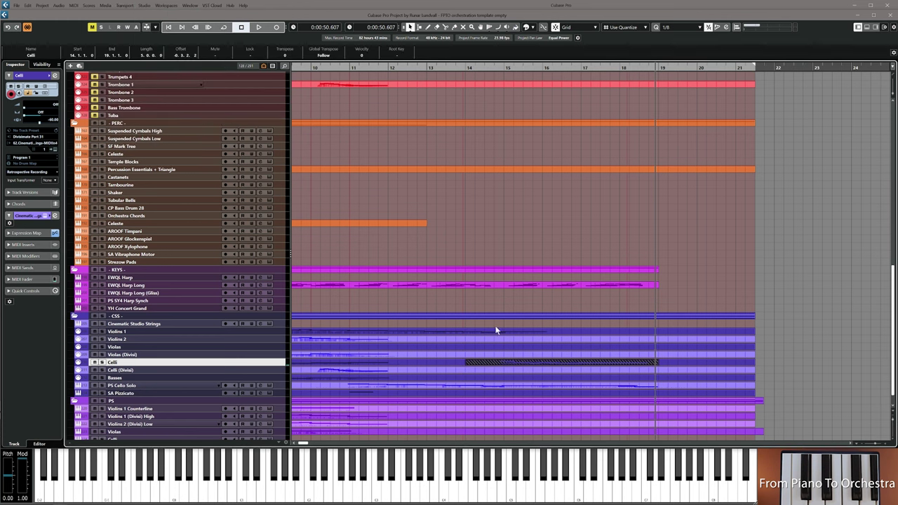
double_click(521, 365)
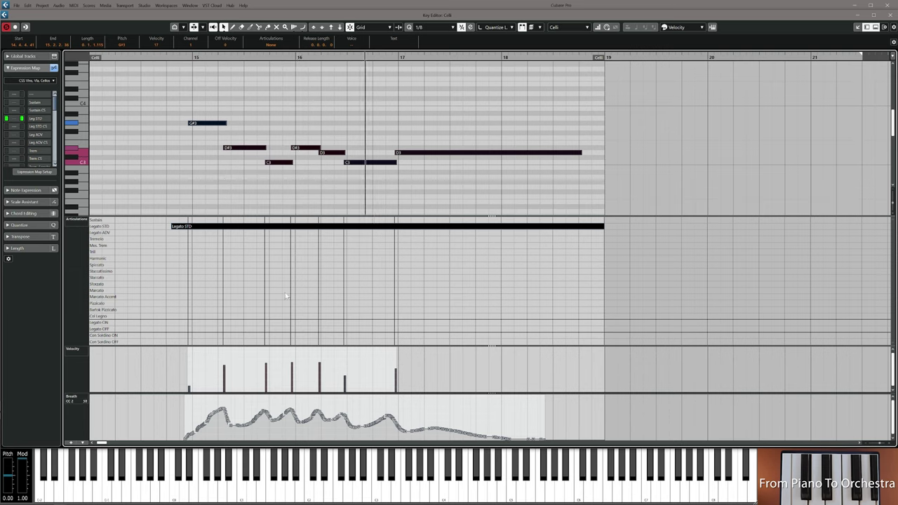
Shift the Celli D#3, D3 and C3 notes around bar 16 slightly earlier and play back the phrase
click(174, 57)
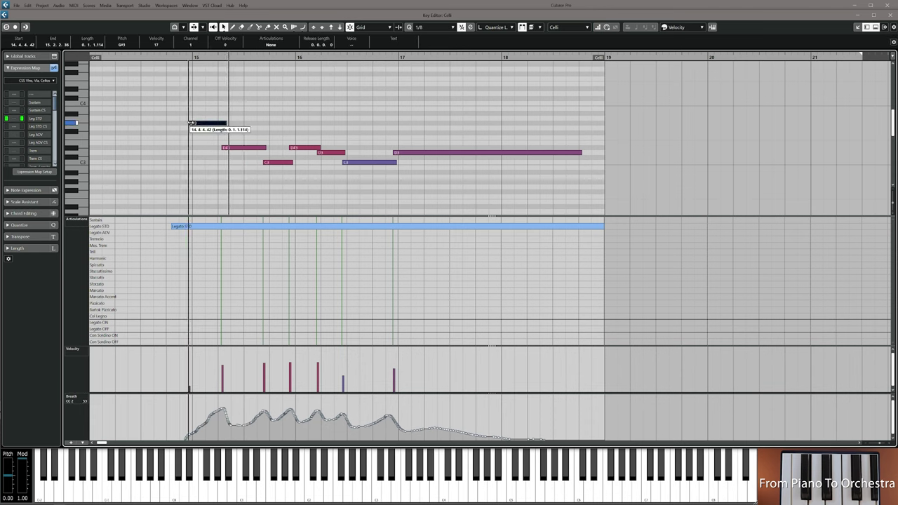
key(ctrl+z)
click(209, 159)
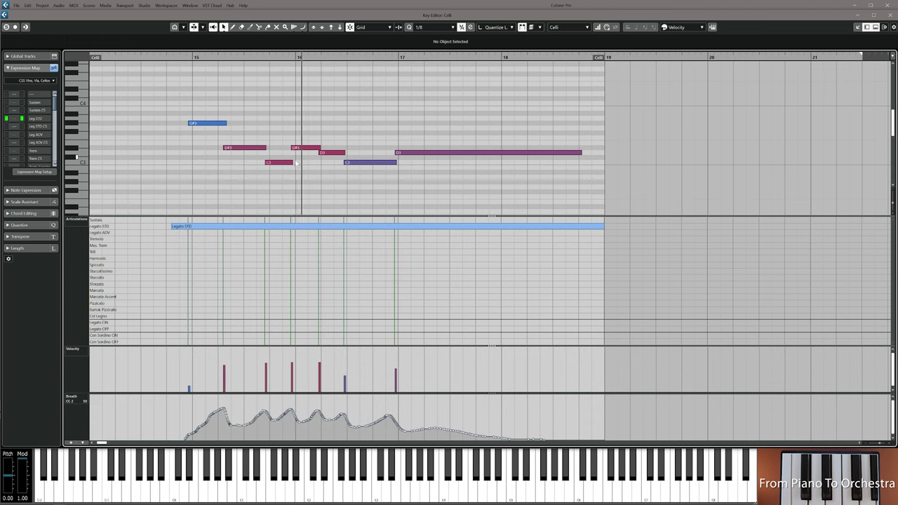
drag(311, 140, 344, 162)
key(ctrl+a)
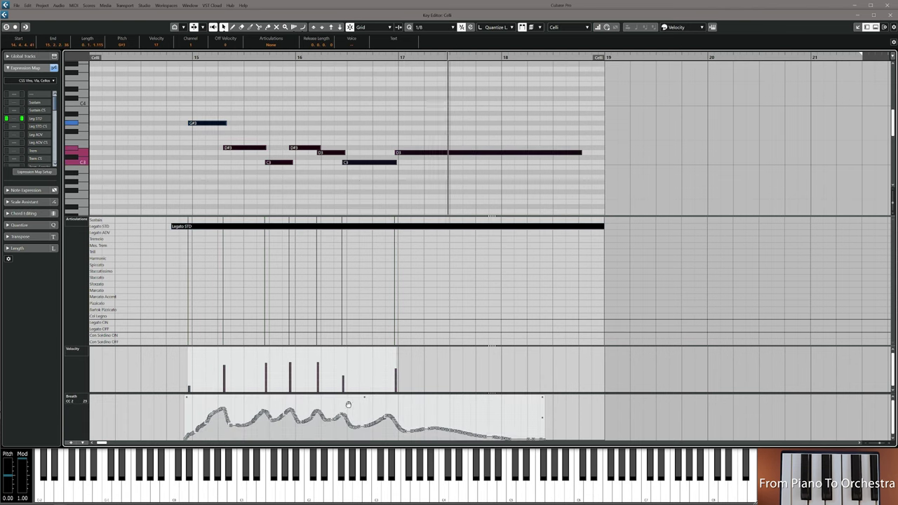
key(space)
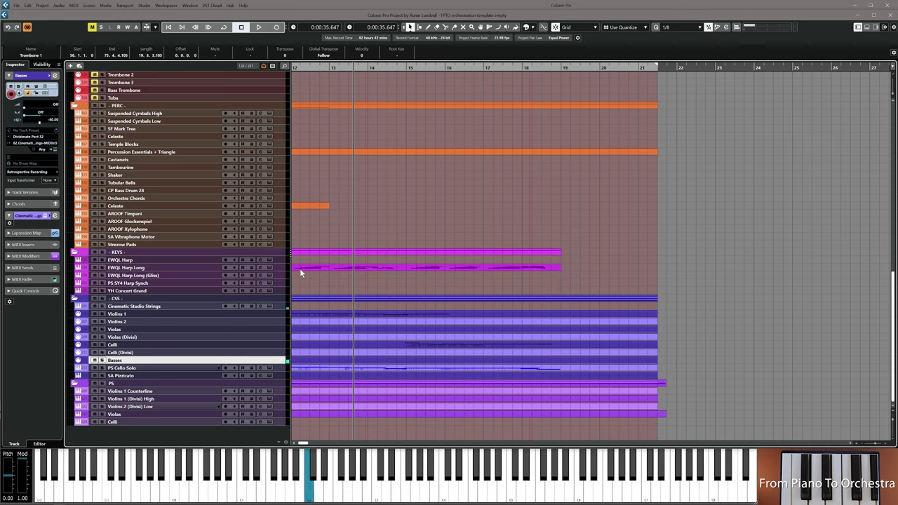
Perform the bass line on the Basses track during playback from bar 13 and record it through bar 19
key(F2)
key(space)
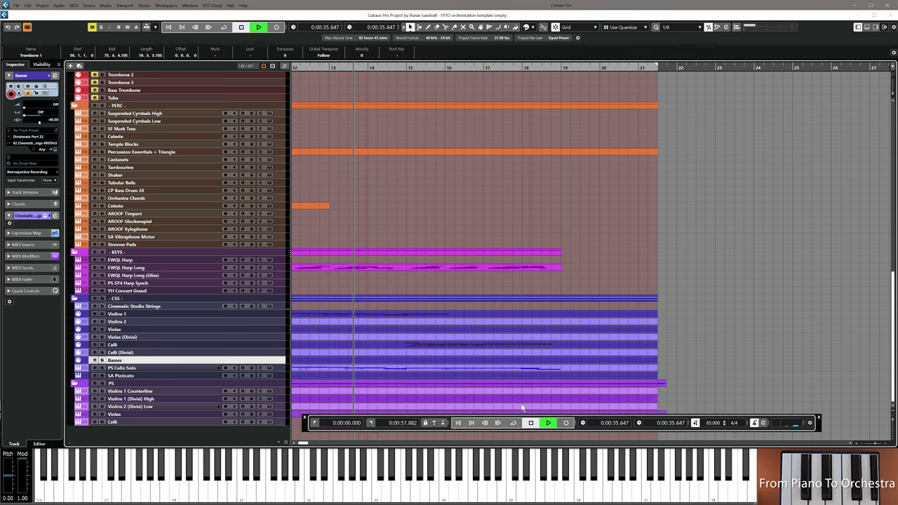
click(566, 423)
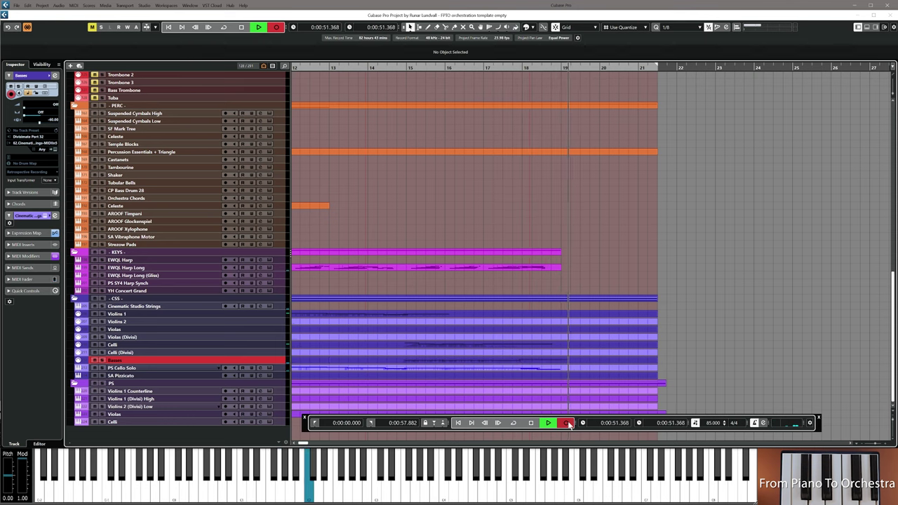
key(space)
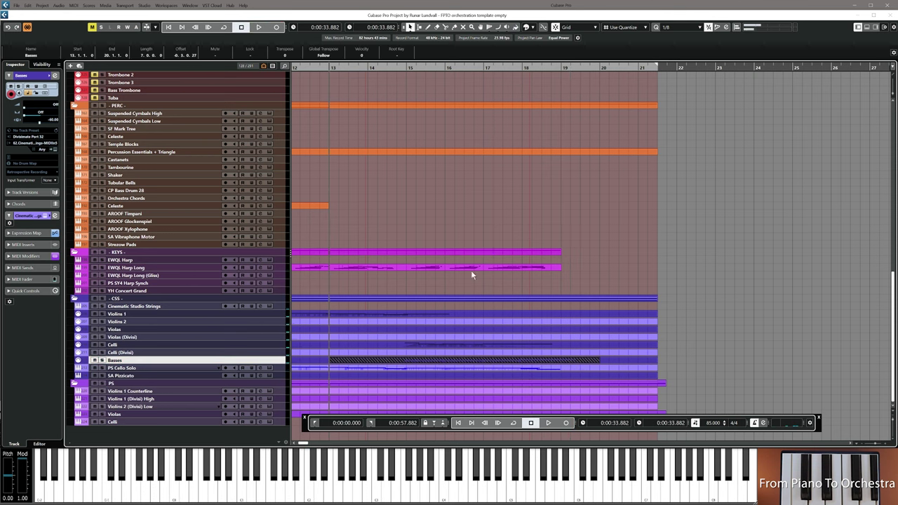
Open the new Basses part, add a Legato STD articulation in bar 14 and play back the line
double_click(429, 362)
click(257, 226)
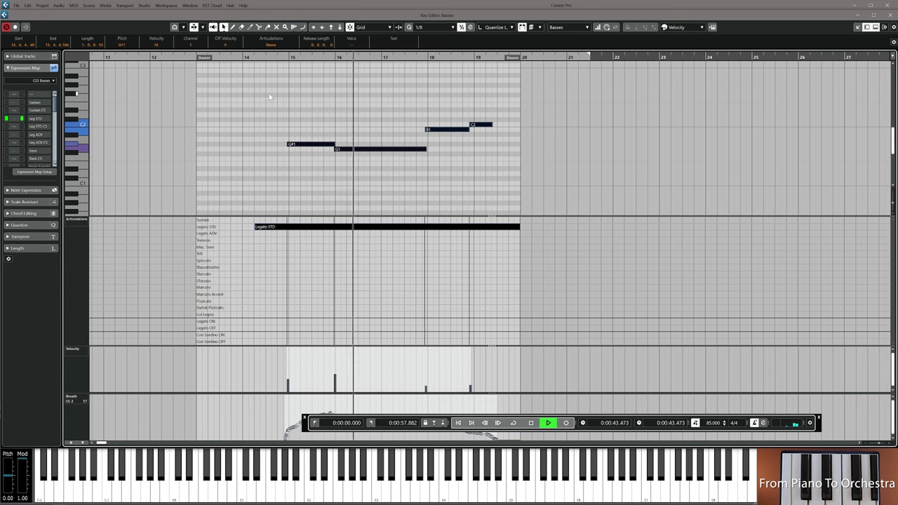
key(space)
scroll(288, 168, up, 2)
click(321, 170)
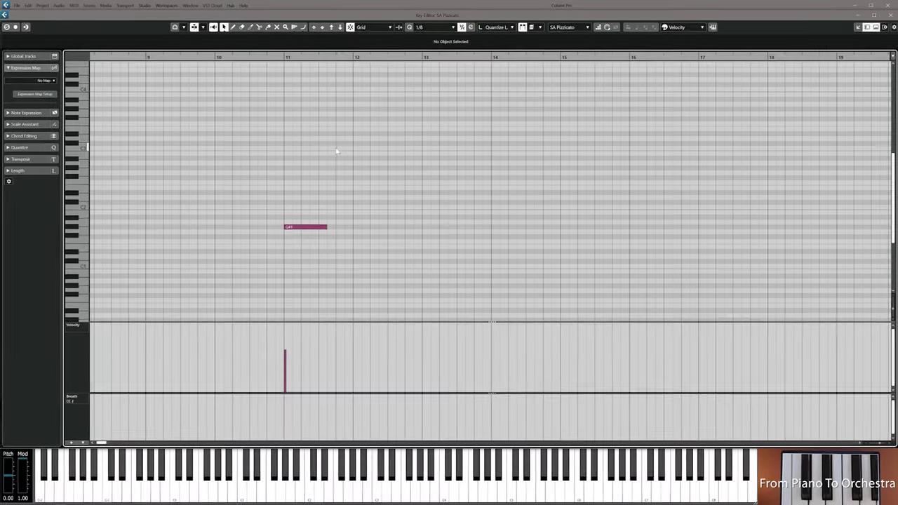
Copy the SA Pizzicato G#1 note from bar 11 to F1 at the start of bar 13 and play it back
click(269, 58)
key(space)
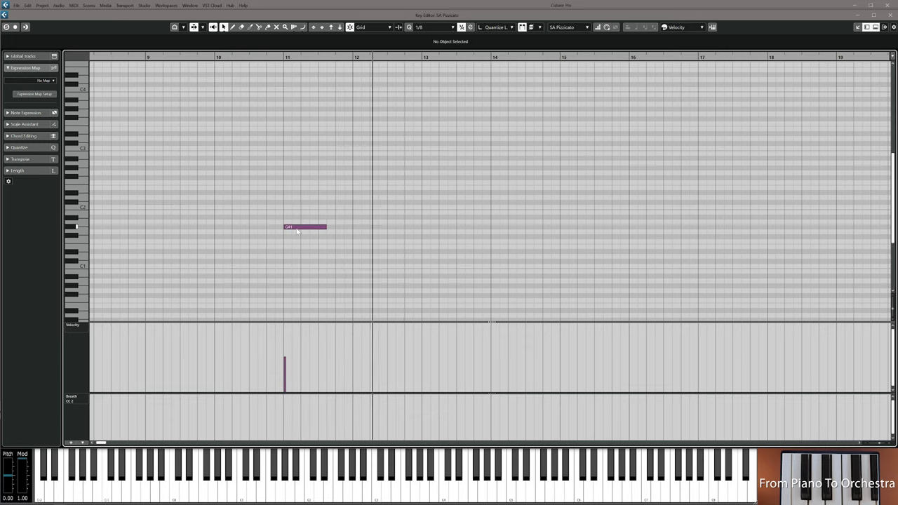
drag(298, 231, 437, 243)
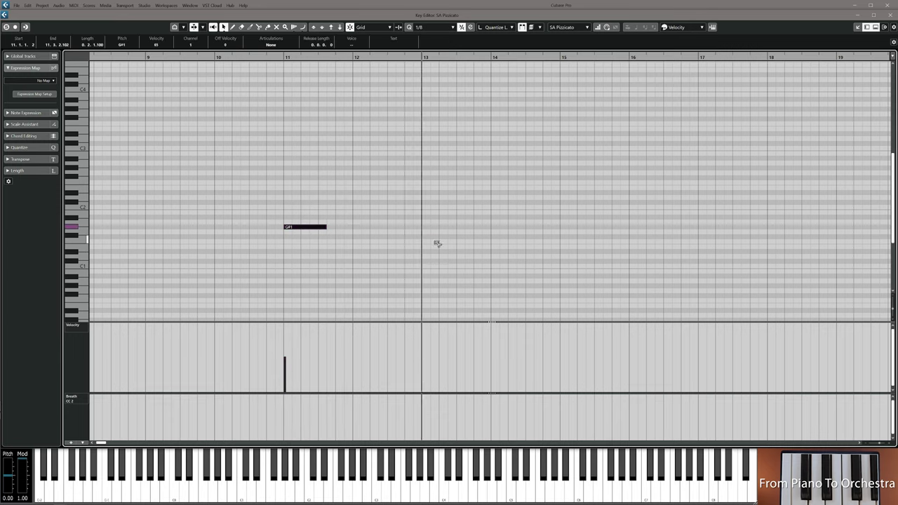
click(276, 77)
key(space)
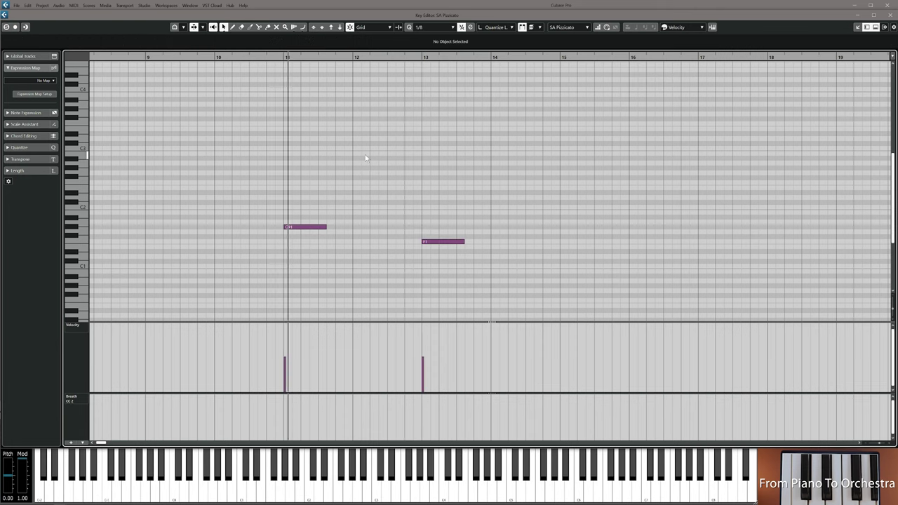
drag(478, 180, 328, 186)
scroll(388, 180, down, 2)
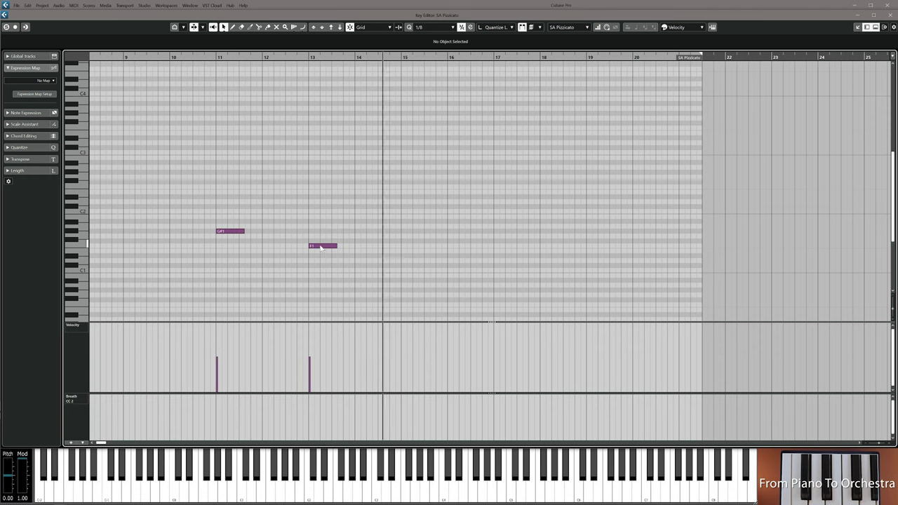
Copy the bar 13 pizzicato note to C1 at the start of bar 19 with a lower velocity and check the playback
drag(318, 247, 576, 275)
key(l)
click(522, 58)
drag(551, 105, 449, 122)
key(space)
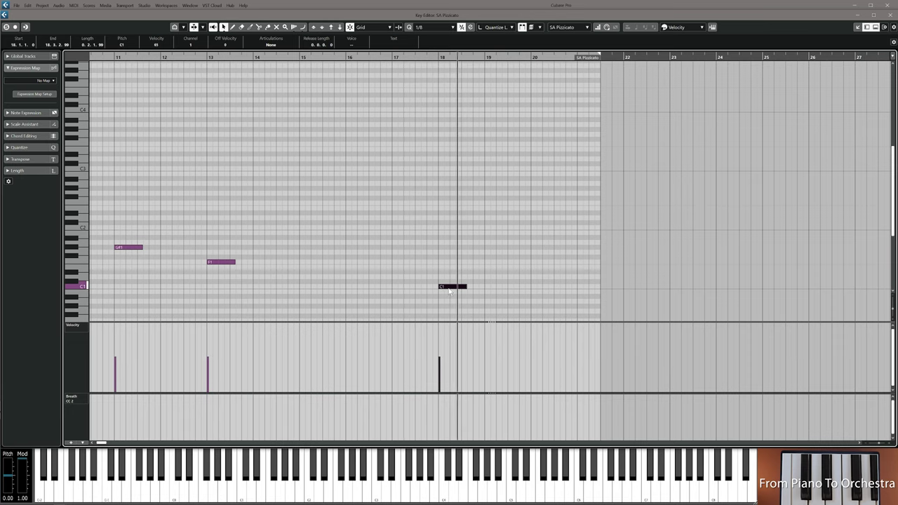
drag(449, 291, 500, 286)
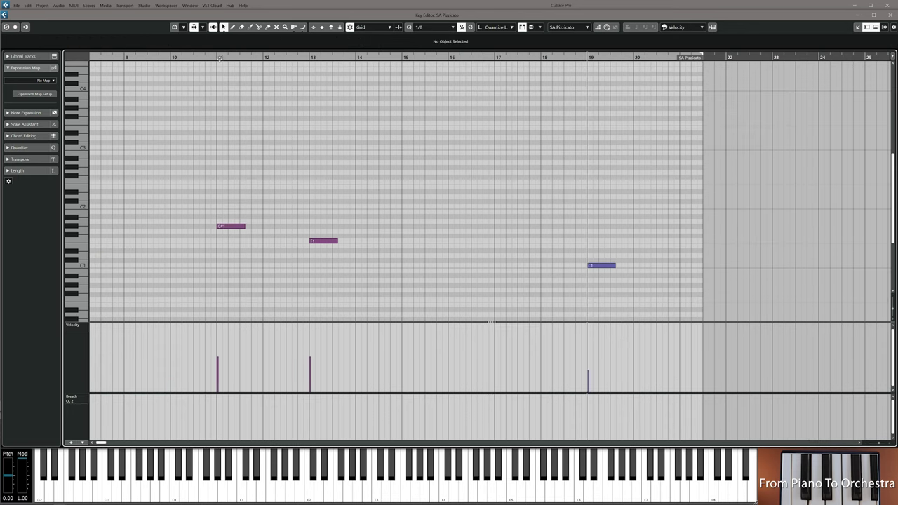
click(309, 57)
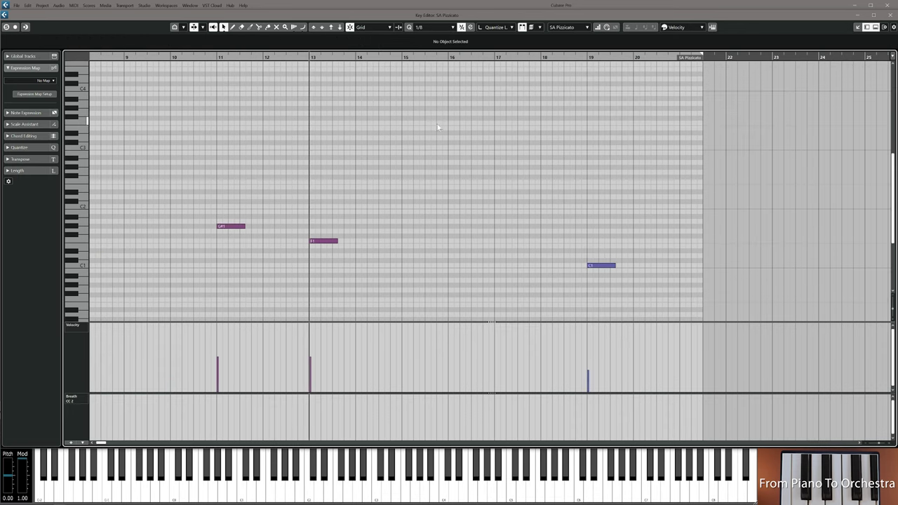
click(586, 57)
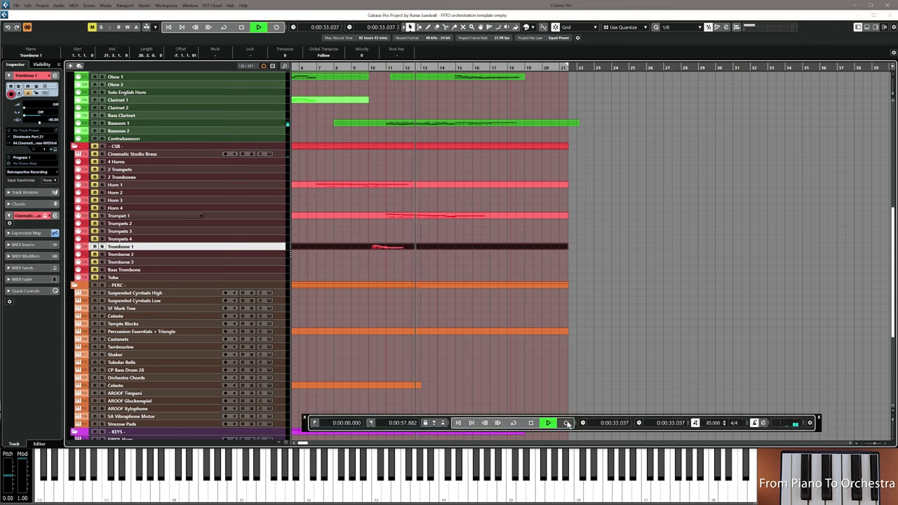
Record the sustained three-note chords on Trombone 1 across bars 15 to 18 and open the new part
click(567, 423)
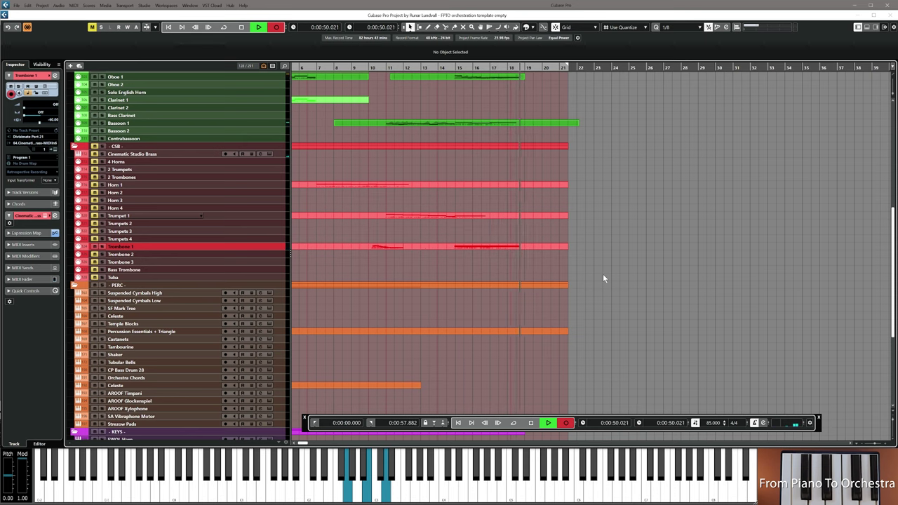
key(space)
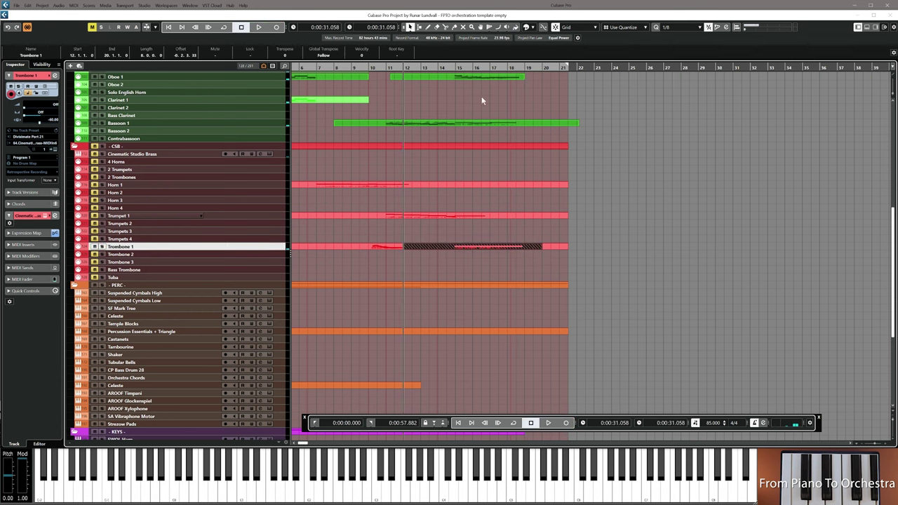
click(451, 68)
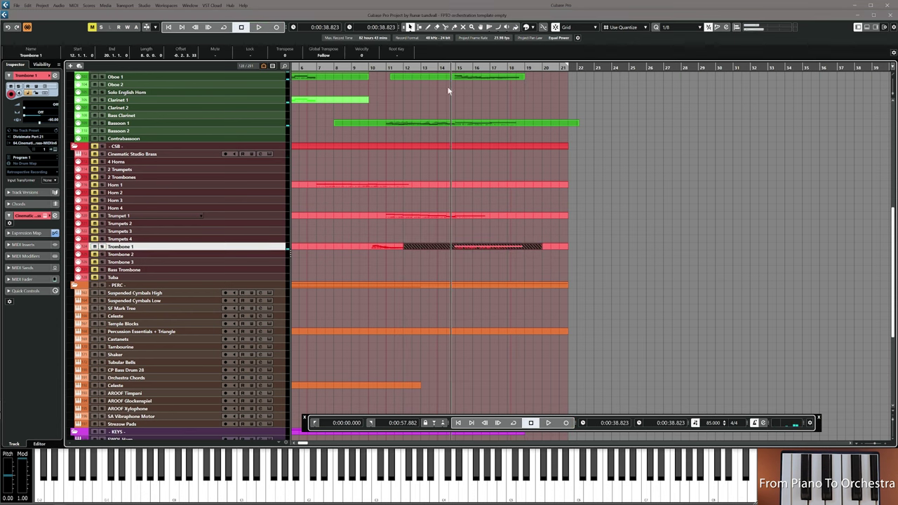
double_click(475, 250)
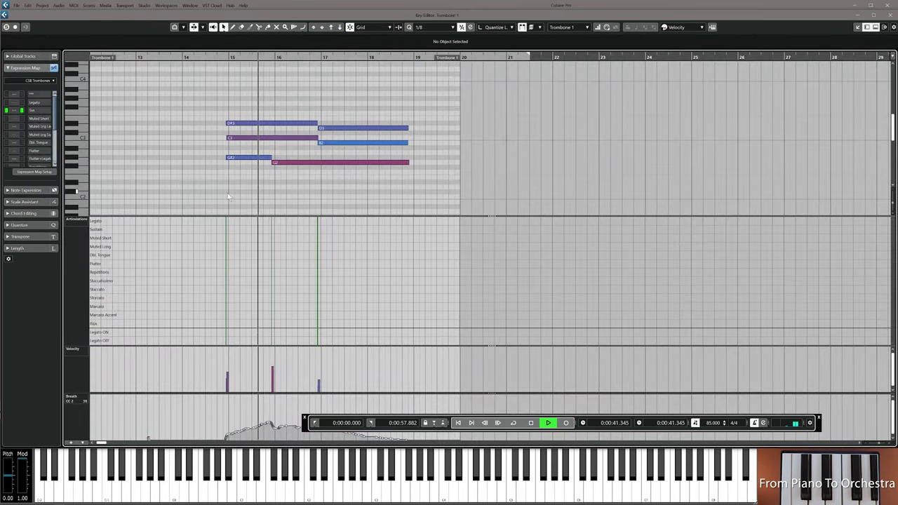
Shift all notes in the new Trombone 1 part slightly later
scroll(229, 193, up, 1)
drag(255, 190, 305, 188)
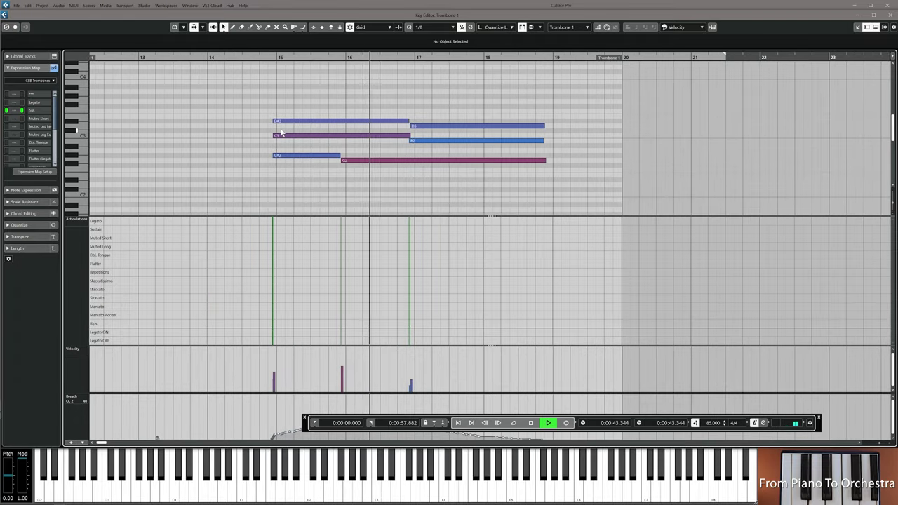
key(ctrl+a)
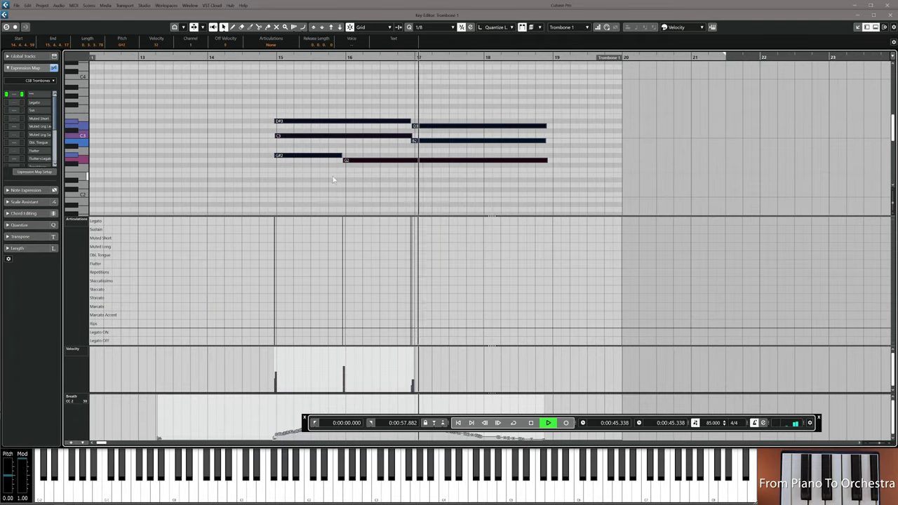
Lengthen the D#3 and C3 notes past bar 17 and the G#2 note past bar 16 so they overlap the following notes
click(408, 128)
drag(409, 120, 416, 136)
drag(341, 155, 352, 155)
click(364, 157)
key(space)
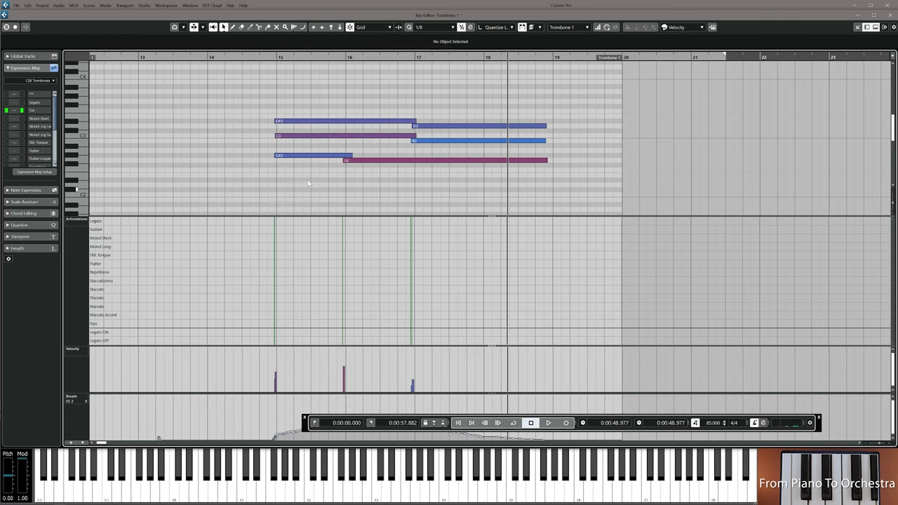
Transpose all the trombone notes down one octave, and raise the middle-voice C2 and B1 notes by an octave
key(ctrl+a)
key(shift+Down)
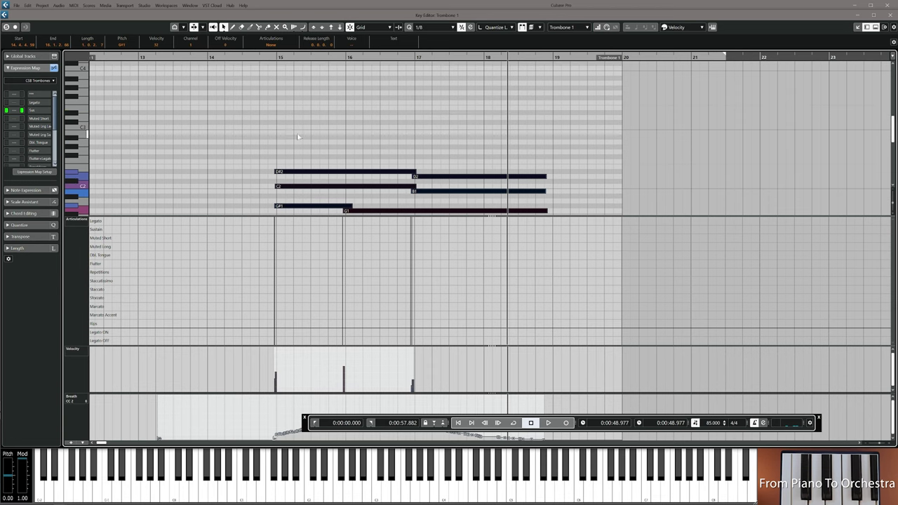
click(379, 181)
click(387, 186)
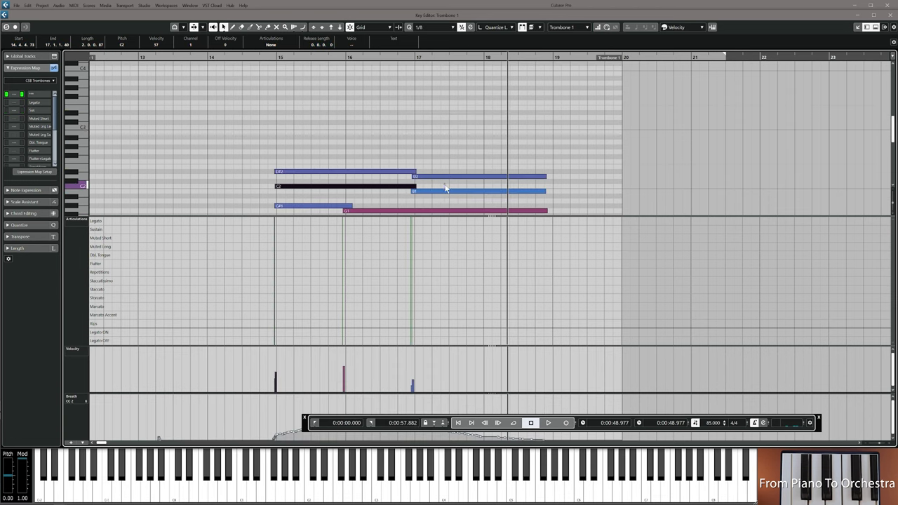
shift+click(446, 189)
key(shift+Up)
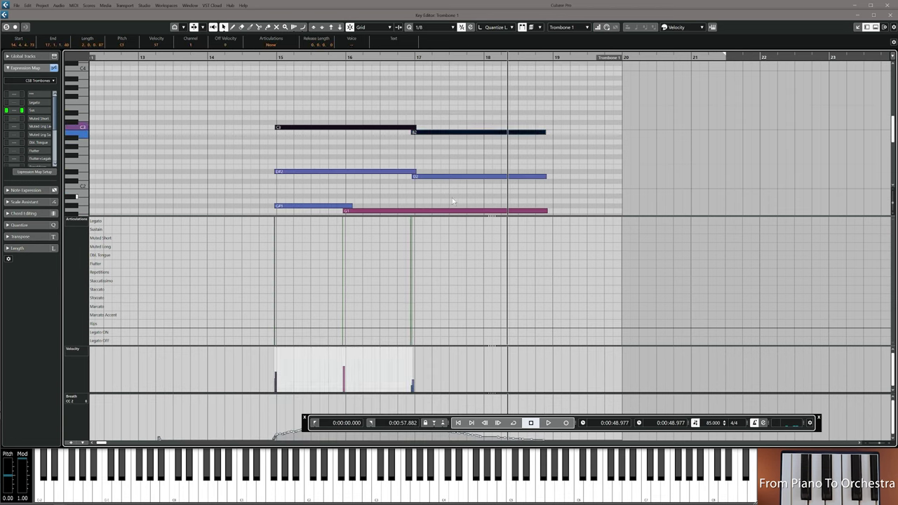
Play back the revoiced trombone chords from just before bar 15
double_click(270, 59)
drag(357, 99, 339, 75)
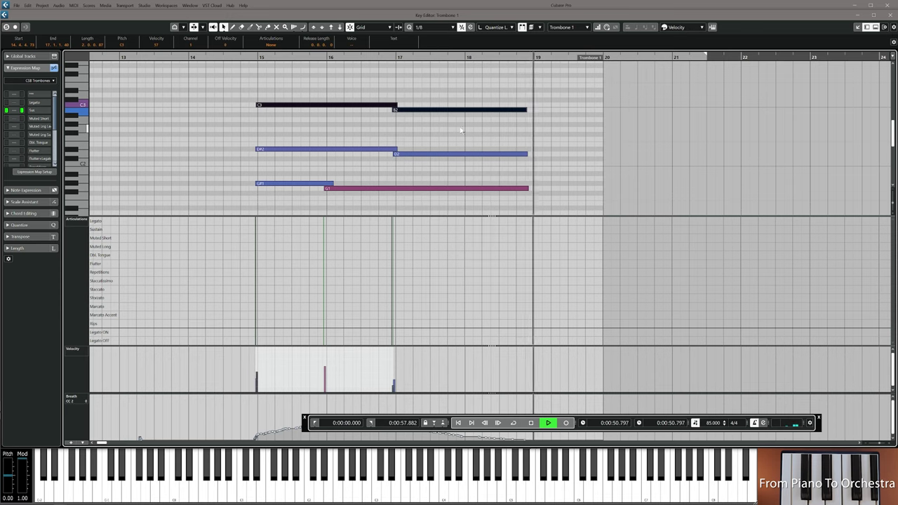
key(space)
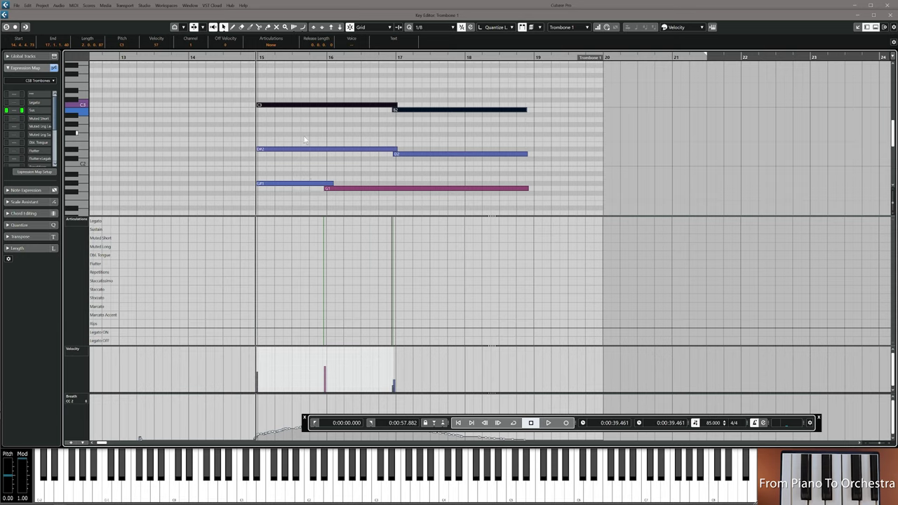
Copy the lowest trombone line to the Tuba track an octave higher, with a Legato articulation and a Breath fade-out toward bar 19
click(311, 182)
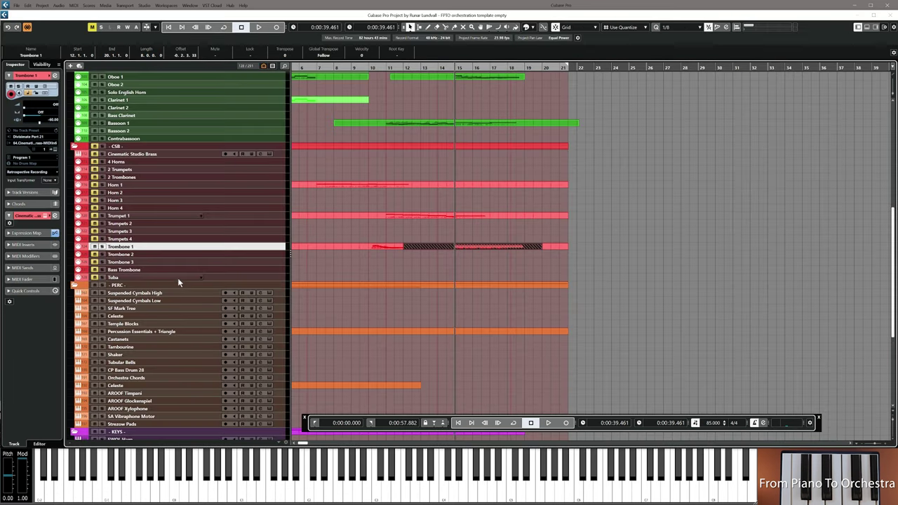
click(178, 278)
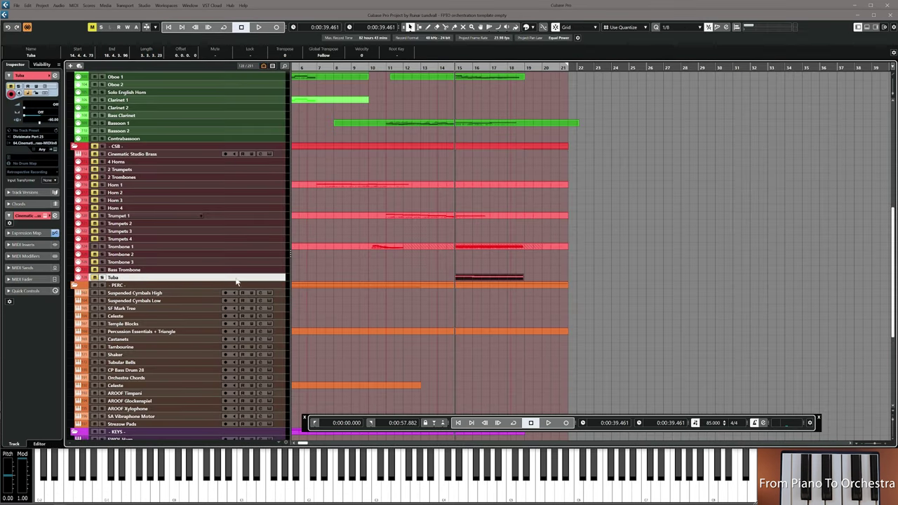
double_click(457, 279)
key(space)
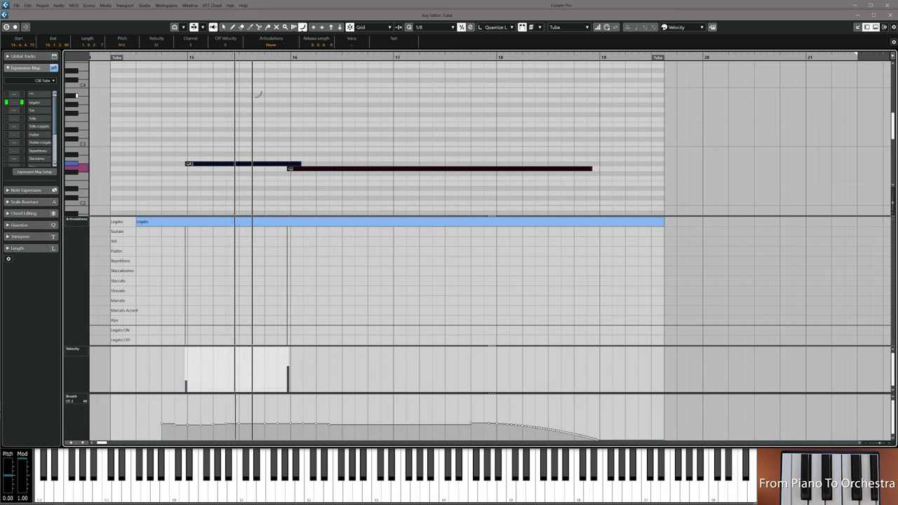
Shift both Tuba notes slightly later to the starts of bars 15 and 16 and play back the part
right_click(273, 176)
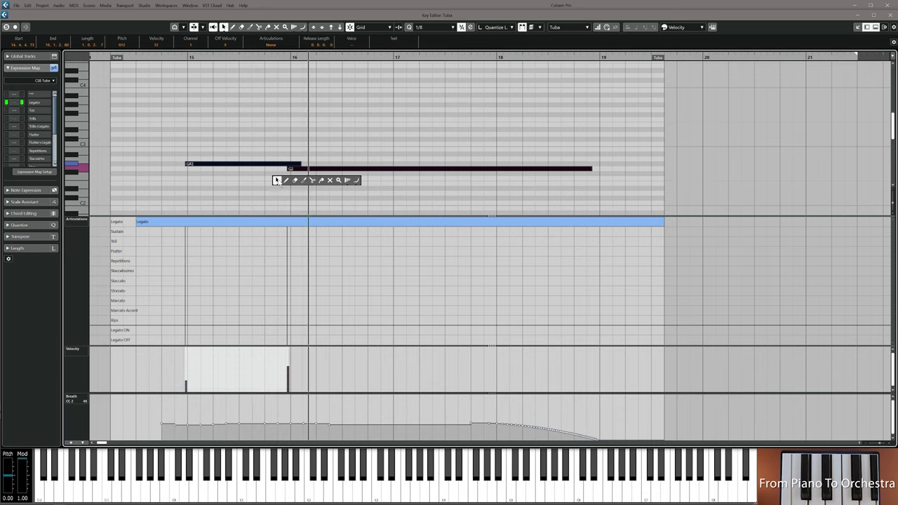
click(278, 179)
drag(288, 169, 292, 170)
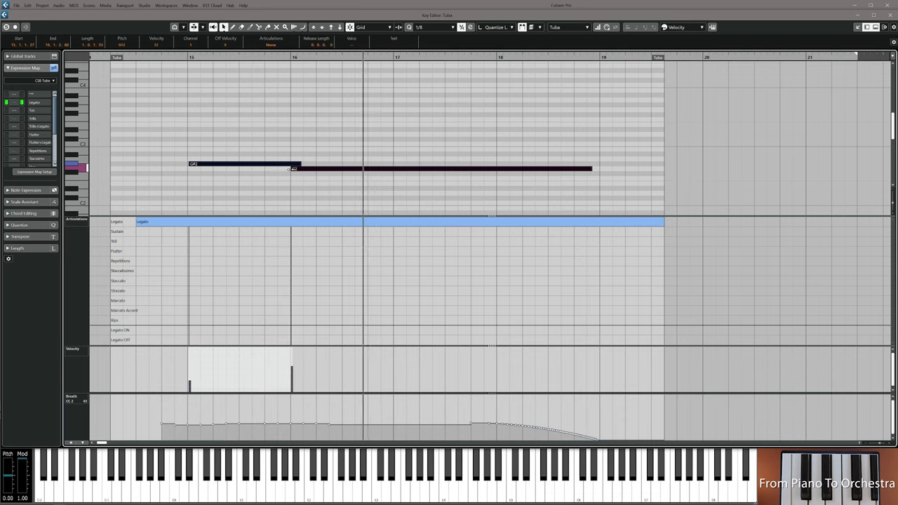
click(262, 136)
click(177, 57)
key(space)
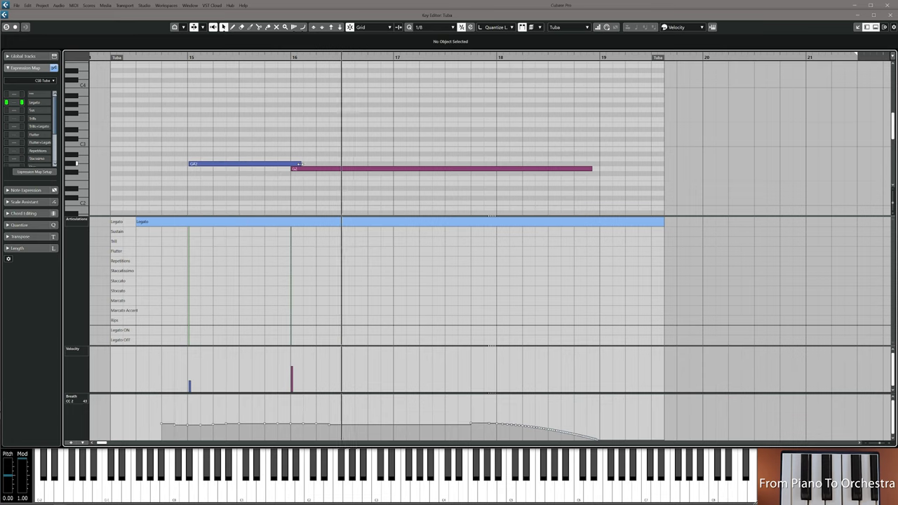
Trim the first Tuba note to end at the start of bar 16, and compare the trombone and tuba voices by selecting them
drag(301, 164, 291, 164)
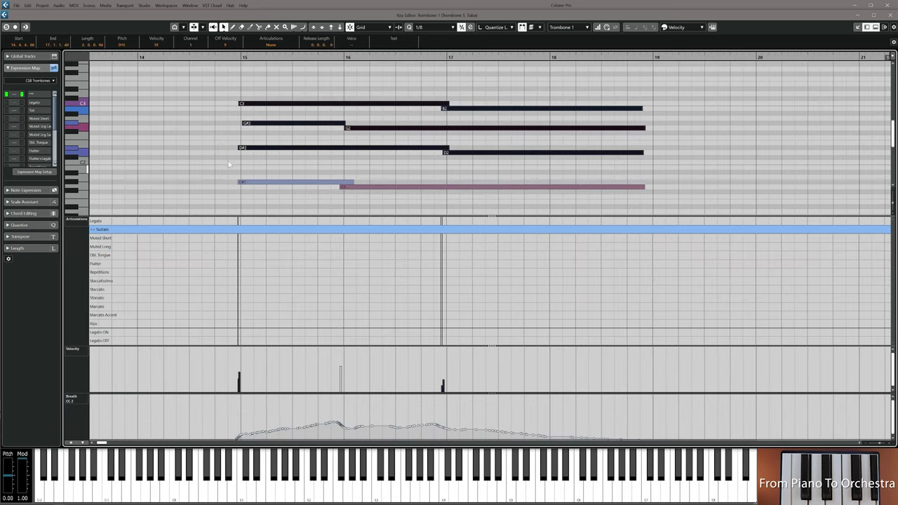
click(207, 99)
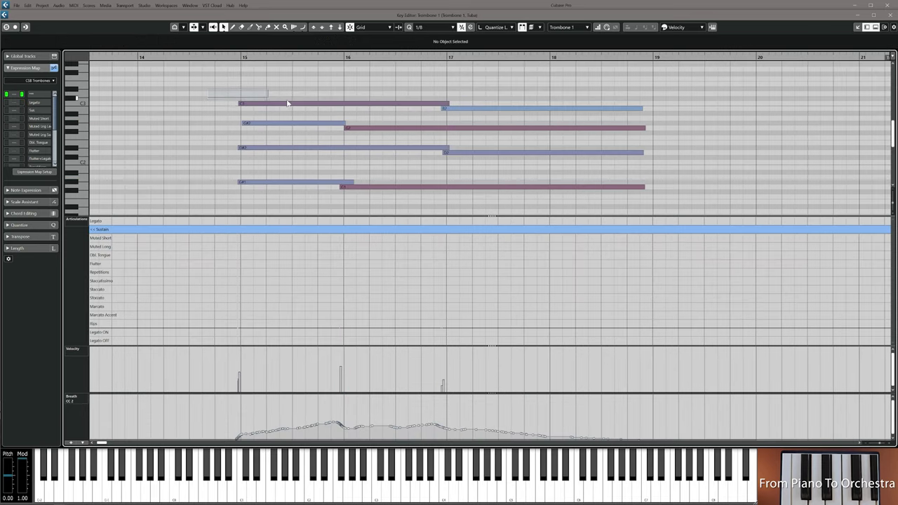
drag(287, 103, 494, 159)
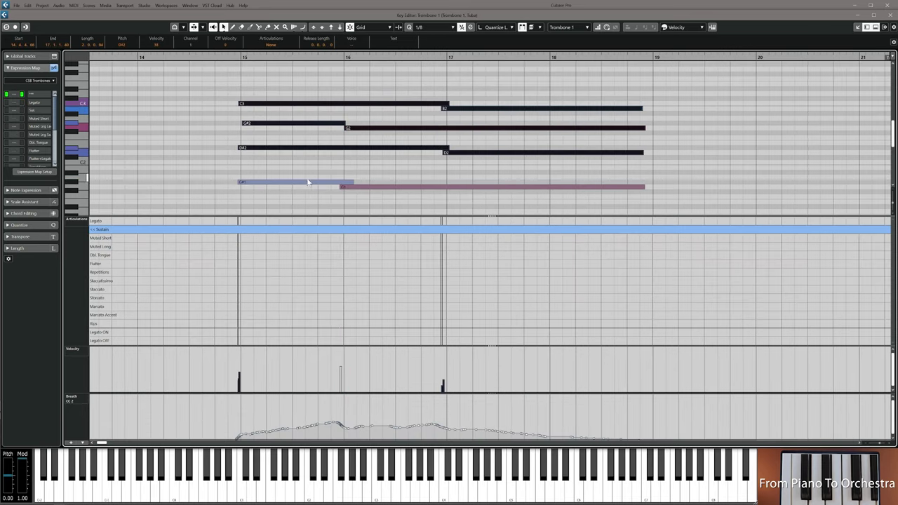
drag(281, 173, 422, 203)
click(208, 149)
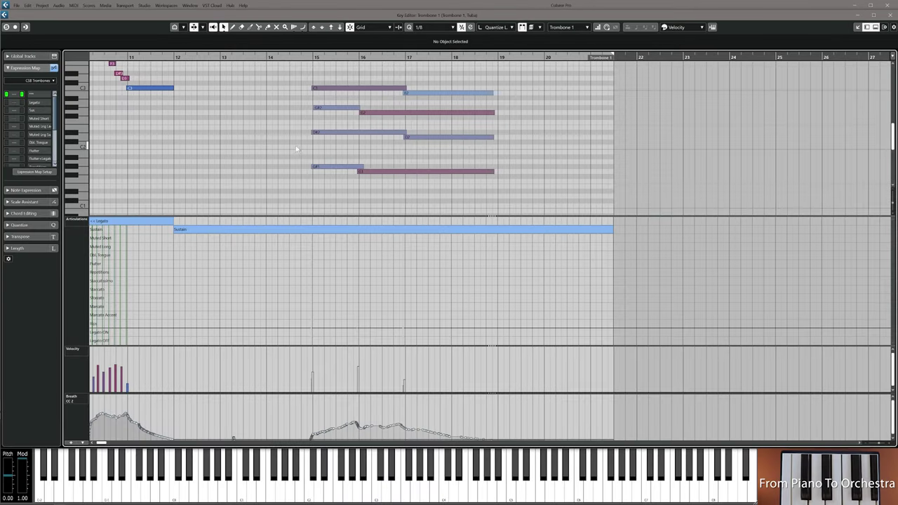
Copy the lowest trombone line, G#1 to G1, to the Contrabassoon track at bar 15
drag(312, 146, 389, 203)
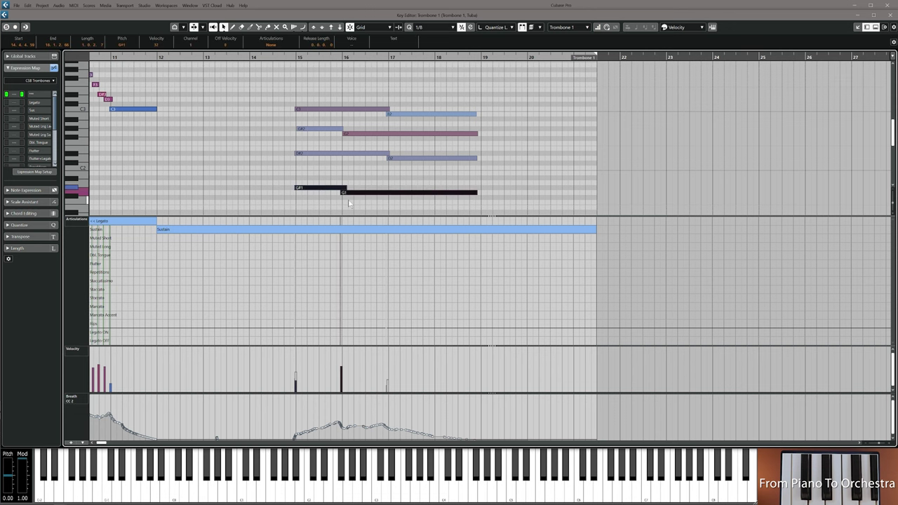
click(296, 57)
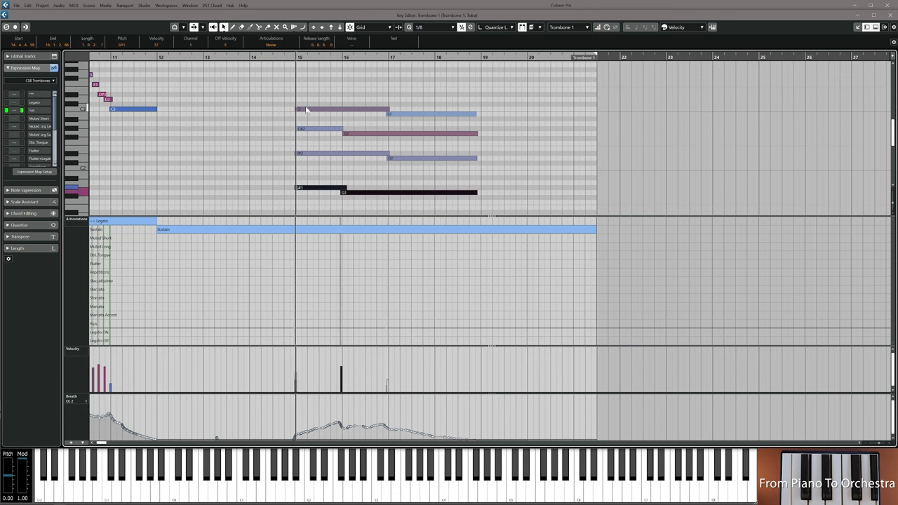
key(Return)
scroll(230, 302, up, 3)
click(105, 212)
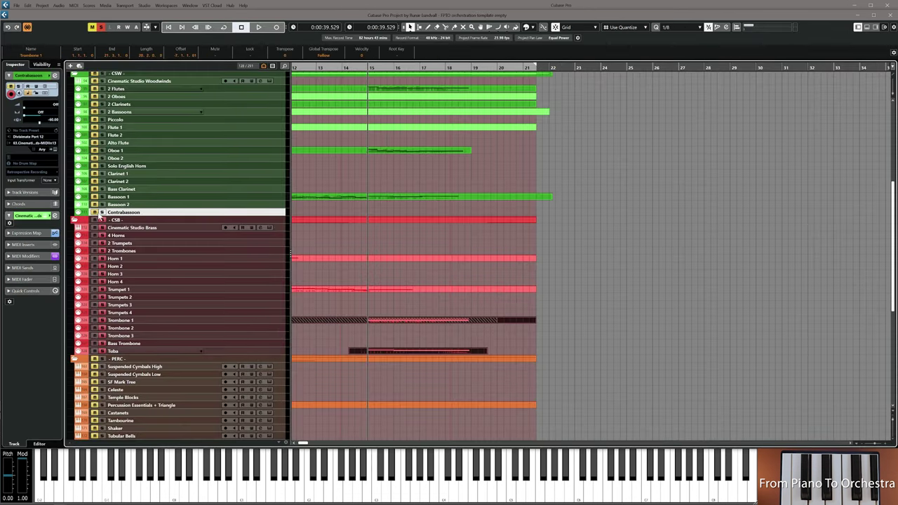
key(ctrl+v)
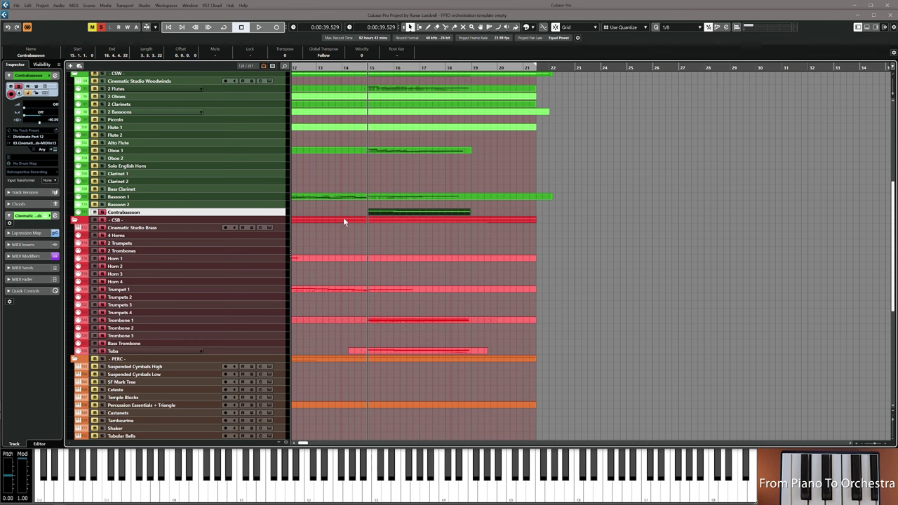
Extend the start of the Contrabassoon part to just before bar 14 and add a Legato LL articulation ahead of the first note
double_click(381, 213)
drag(298, 57, 244, 58)
key(8)
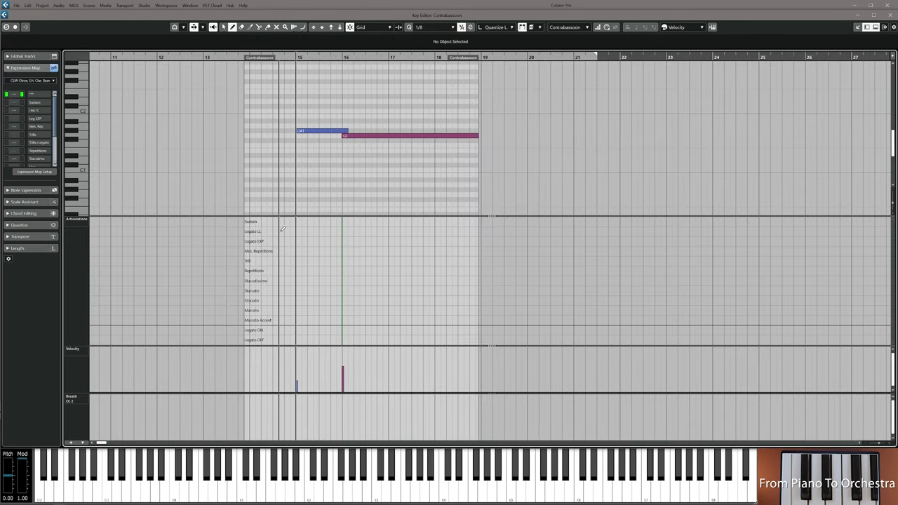
click(280, 230)
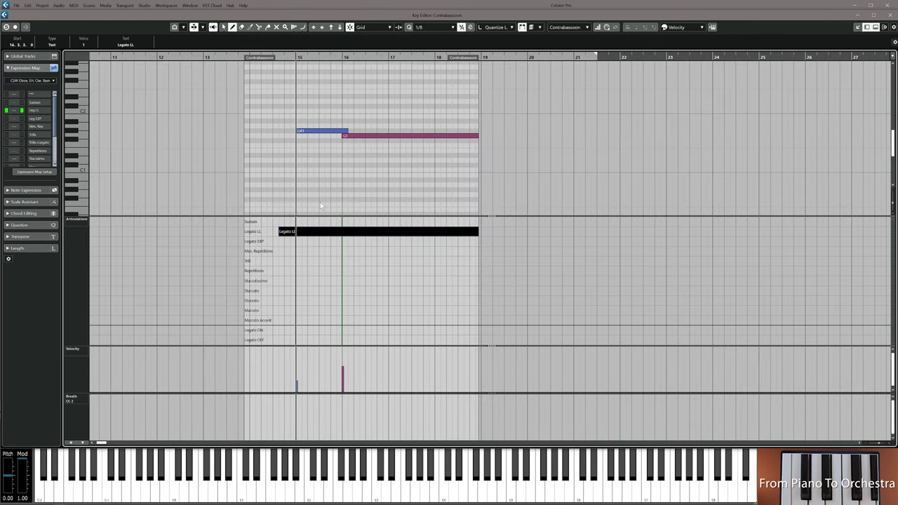
Draw a level Breath curve for the Contrabassoon from before bar 15, with a curved fade-out toward bar 19
drag(267, 420, 479, 423)
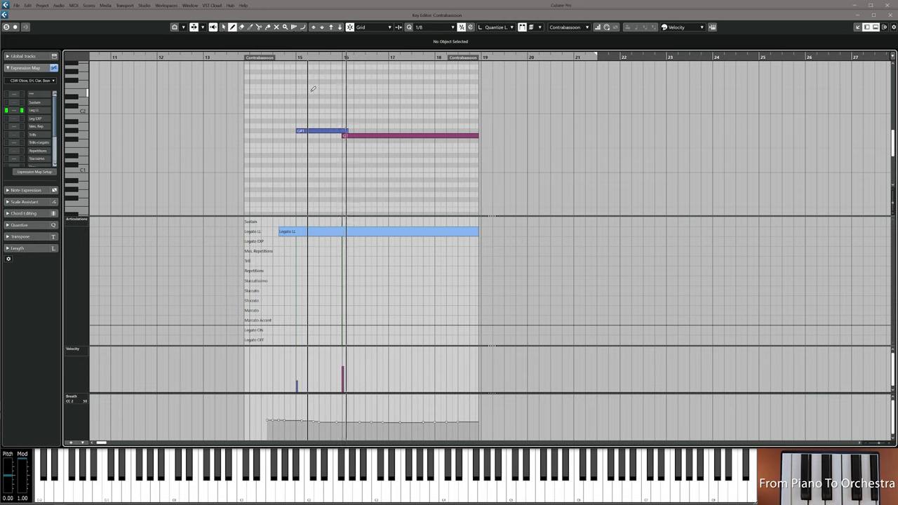
right_click(432, 415)
click(503, 416)
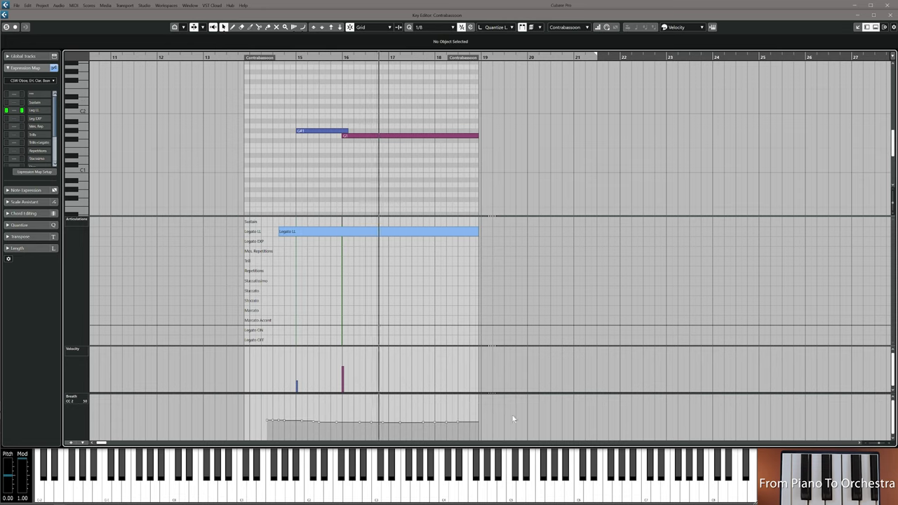
right_click(418, 422)
click(497, 422)
drag(412, 421, 481, 439)
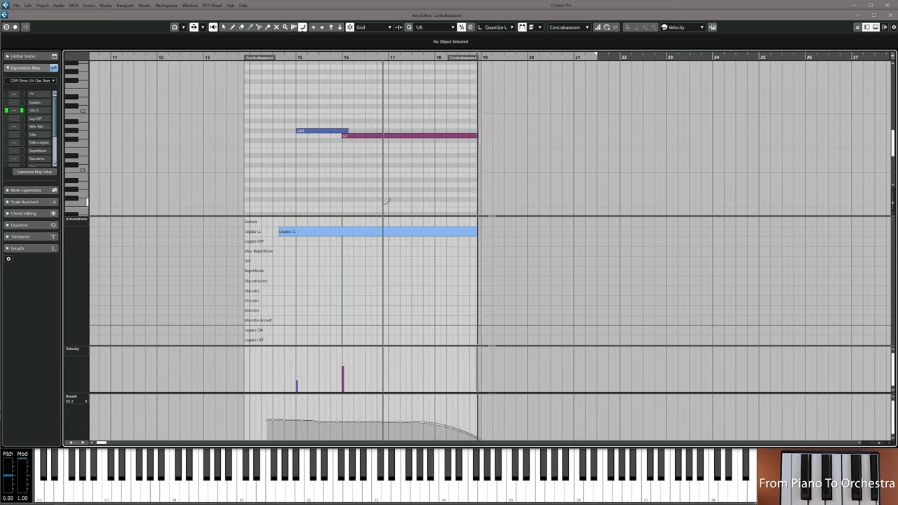
Copy the lowest trombone line to the Bassoon 2 track at bar 15, deleting the copy misplaced at bar 12
key(ctrl+e)
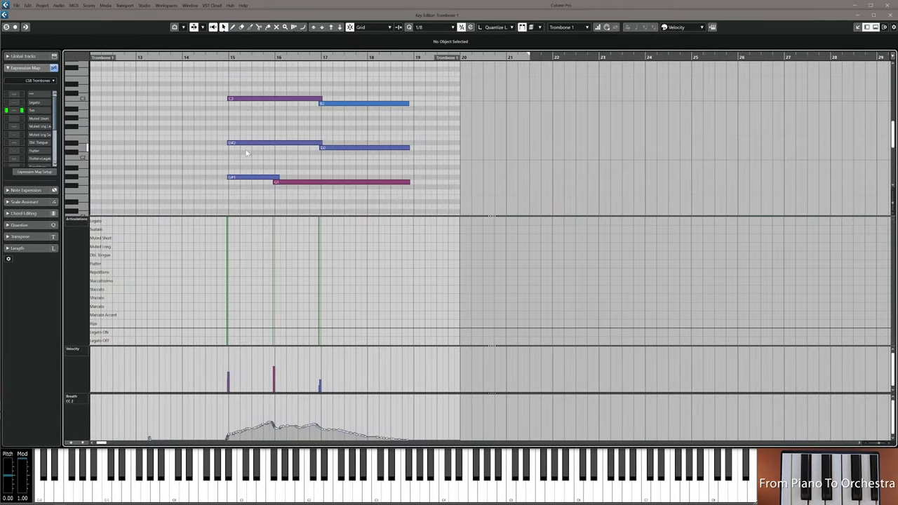
drag(283, 188, 273, 190)
scroll(267, 193, down, 2)
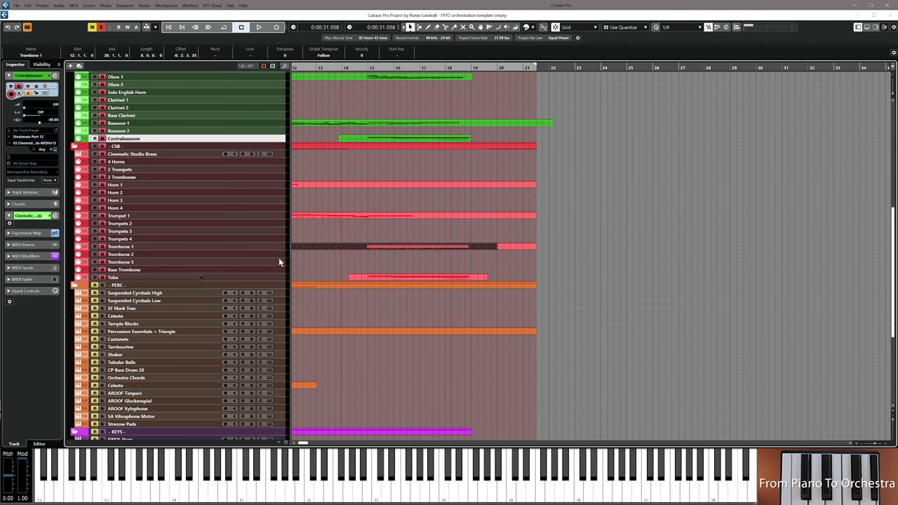
scroll(279, 261, up, 3)
click(336, 206)
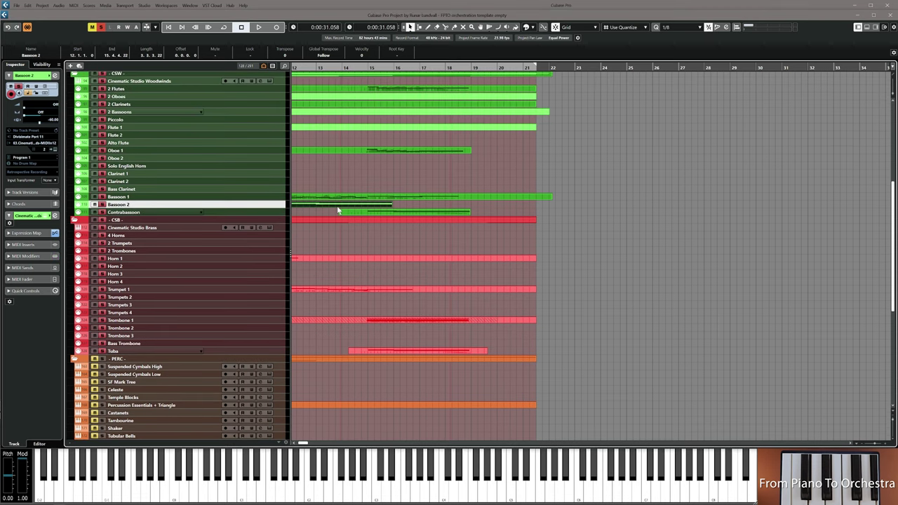
key(Delete)
click(368, 68)
key(ctrl+v)
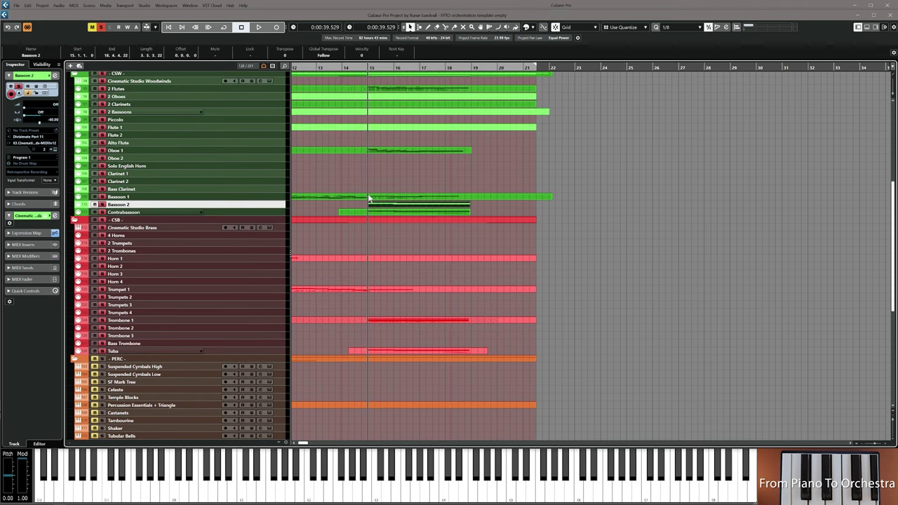
Give the Bassoon 2 part a Legato LL articulation and a Breath curve fading out toward bar 19, and play it back from bar 15
double_click(388, 209)
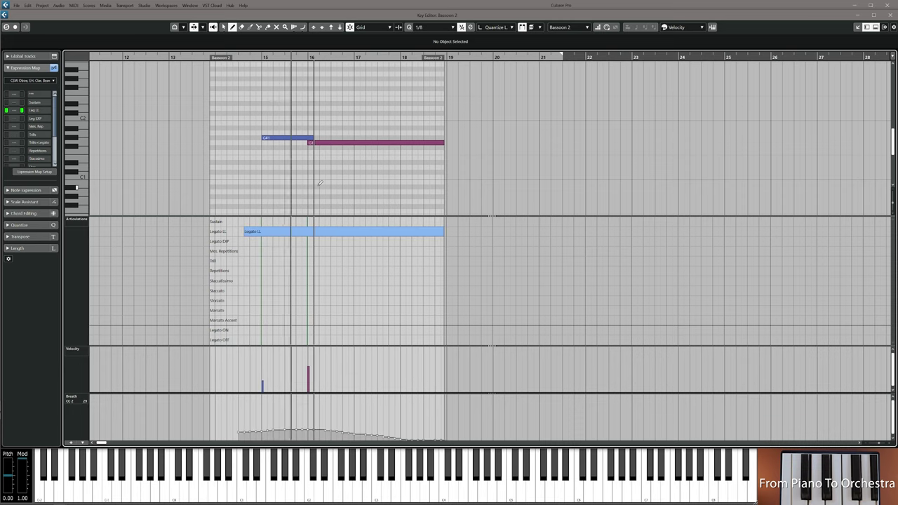
right_click(353, 177)
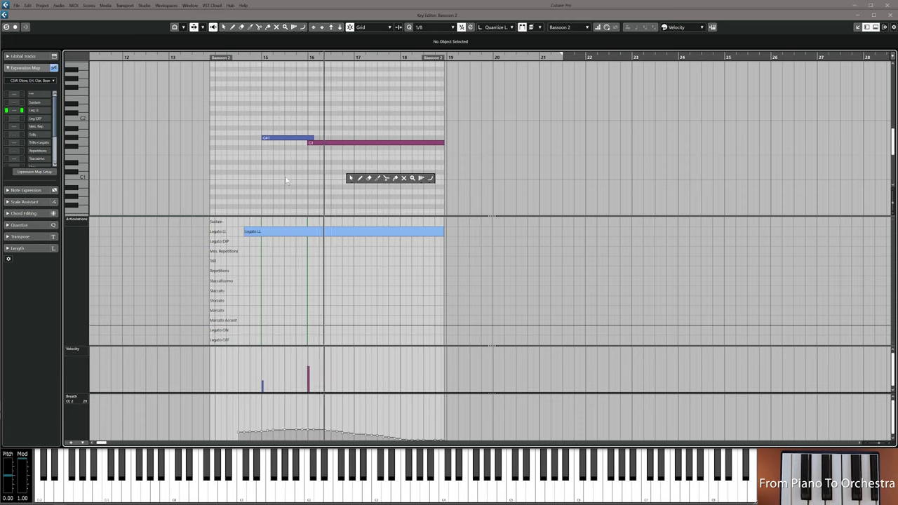
click(285, 180)
key(space)
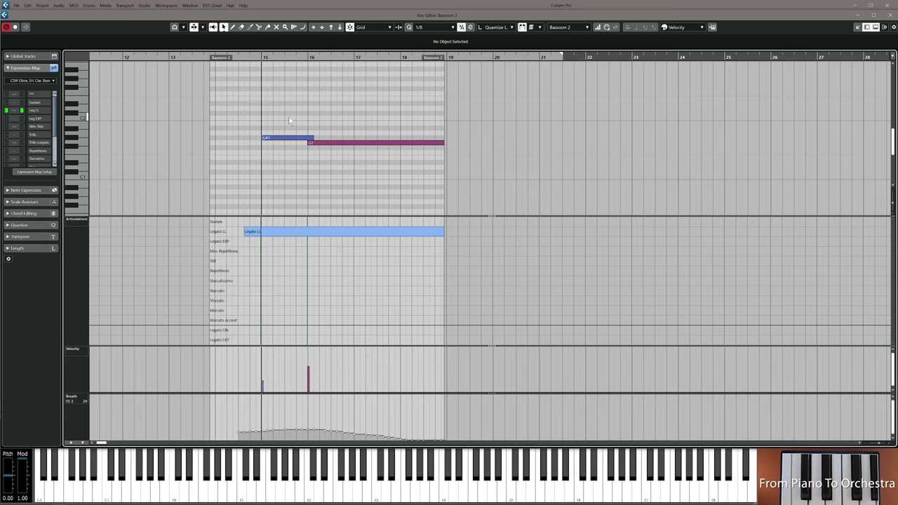
key(space)
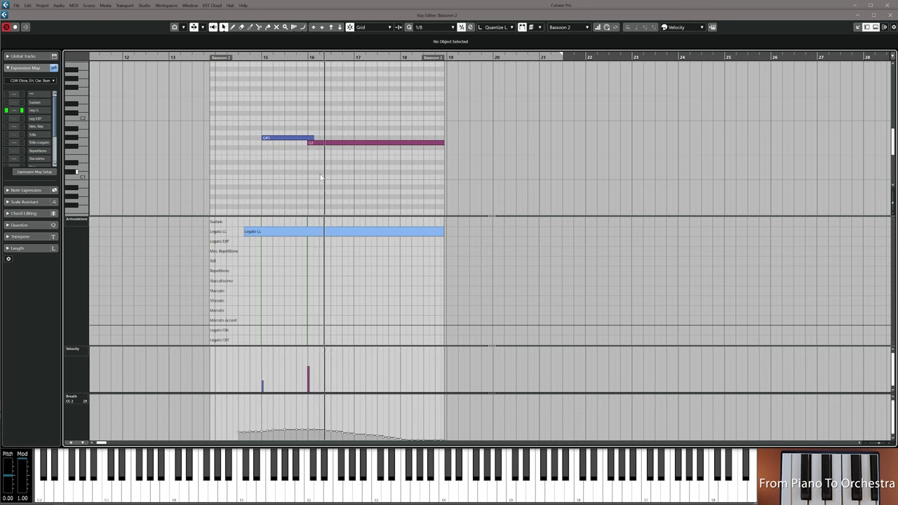
key(space)
key(Return)
Copy the top trombone line, C3 to B2, to the Clarinet 1 track at bar 15
double_click(399, 320)
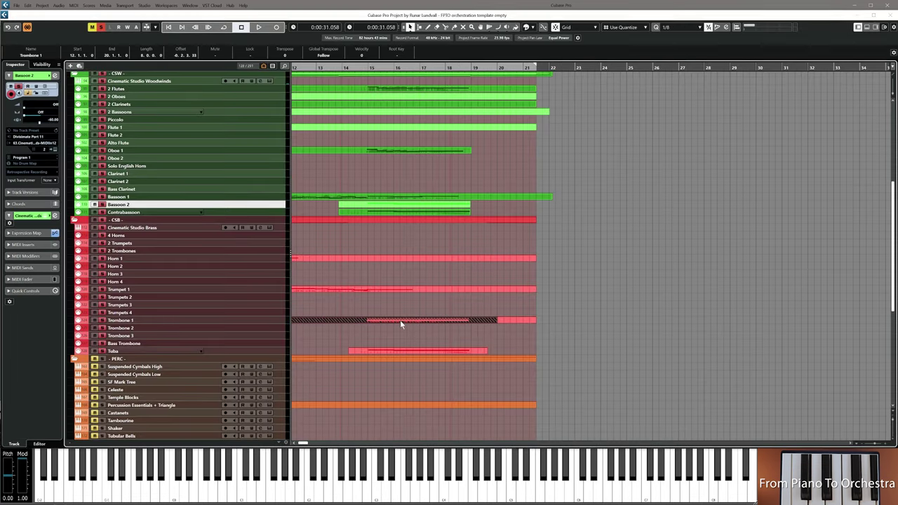
drag(283, 167, 365, 156)
drag(287, 79, 348, 138)
key(Escape)
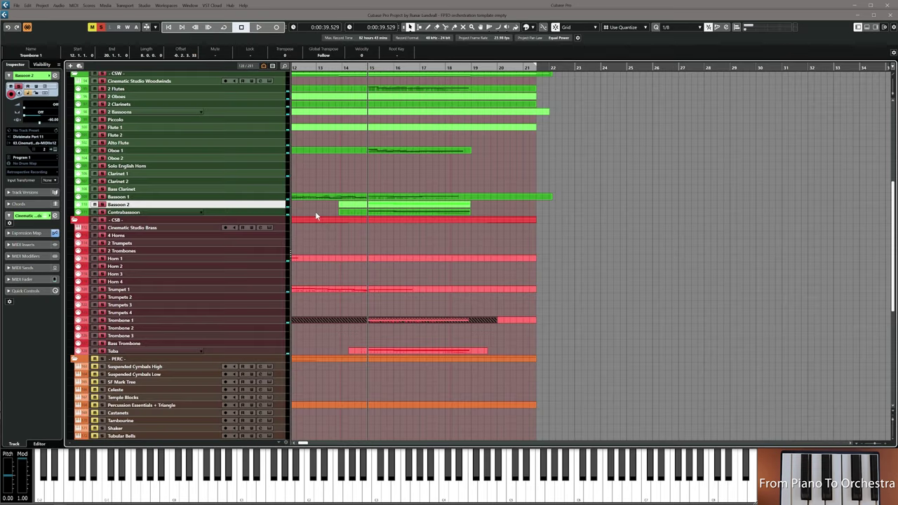
click(146, 174)
click(372, 175)
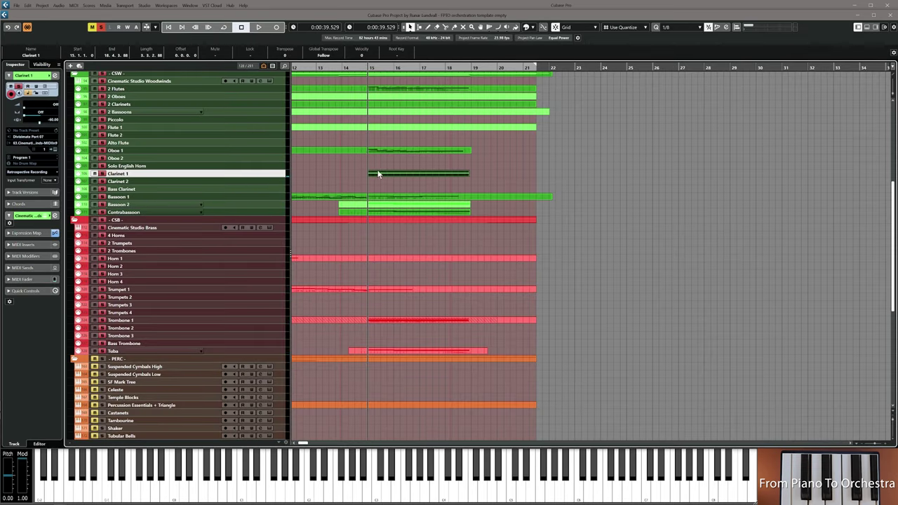
Add a Legato LL articulation and a Breath curve fading toward bar 19 to the Clarinet 1 part, and lower the curve slightly
double_click(381, 176)
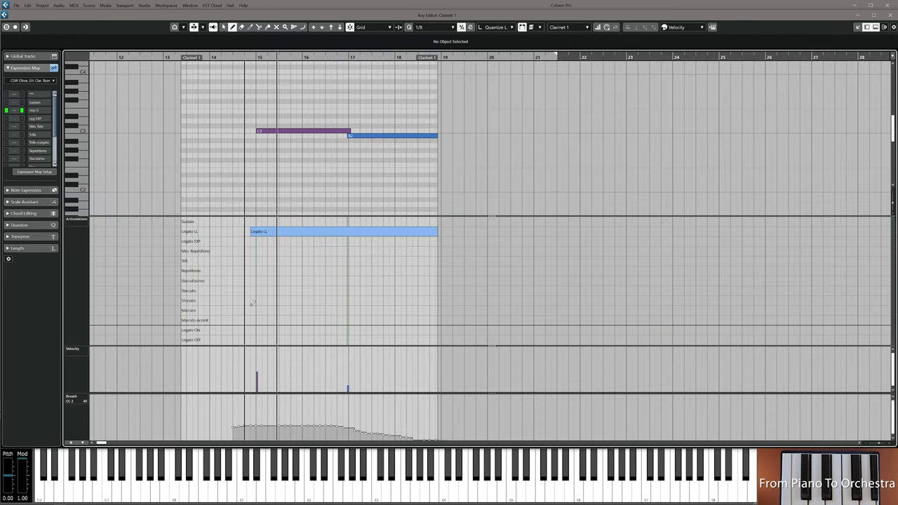
right_click(226, 418)
click(225, 418)
drag(226, 401, 419, 438)
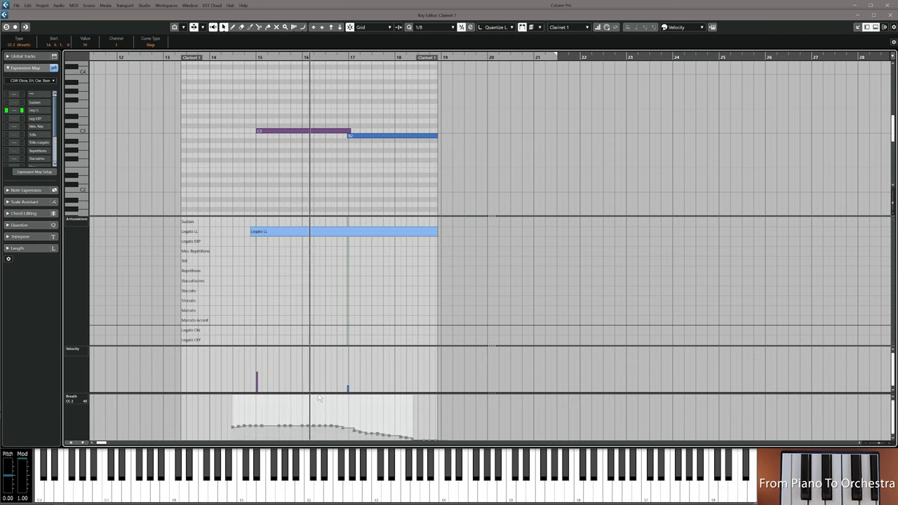
drag(320, 396, 324, 405)
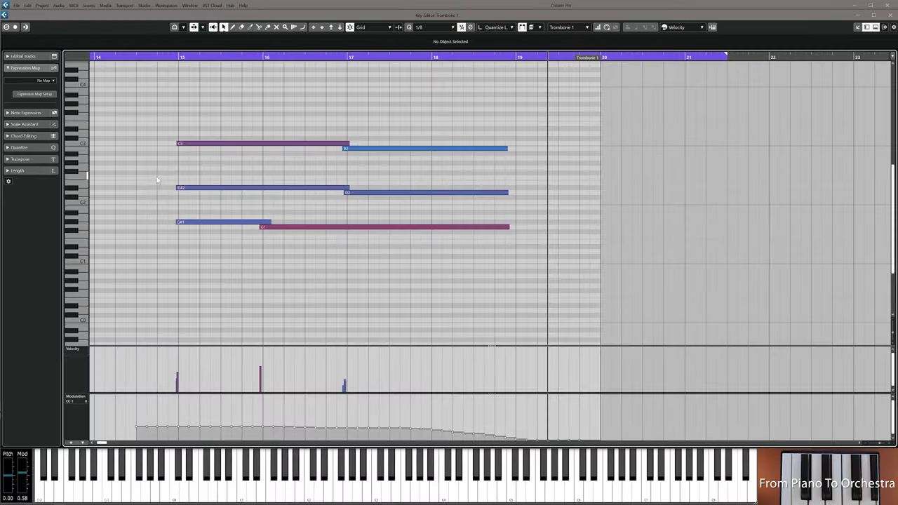
Play back the copied three-voice trombone chords with their Modulation fade from the start of bar 15
scroll(219, 193, left, 3)
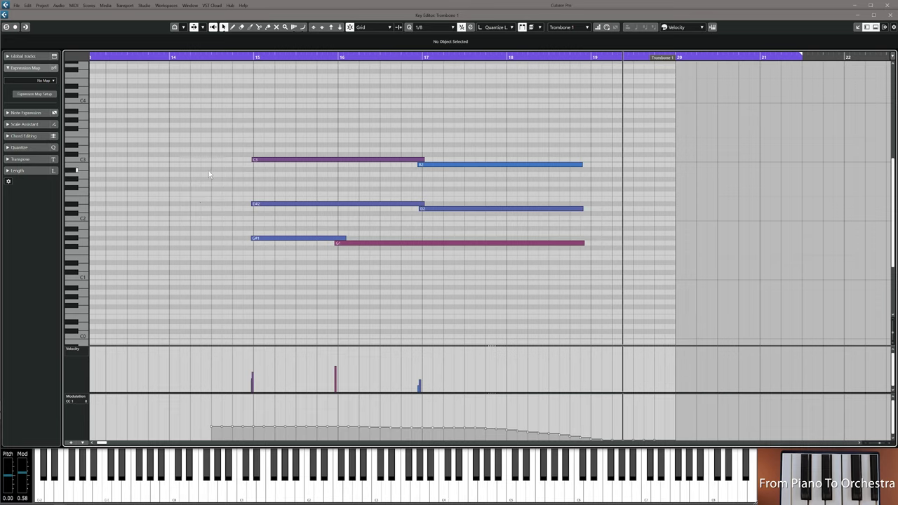
click(251, 57)
key(space)
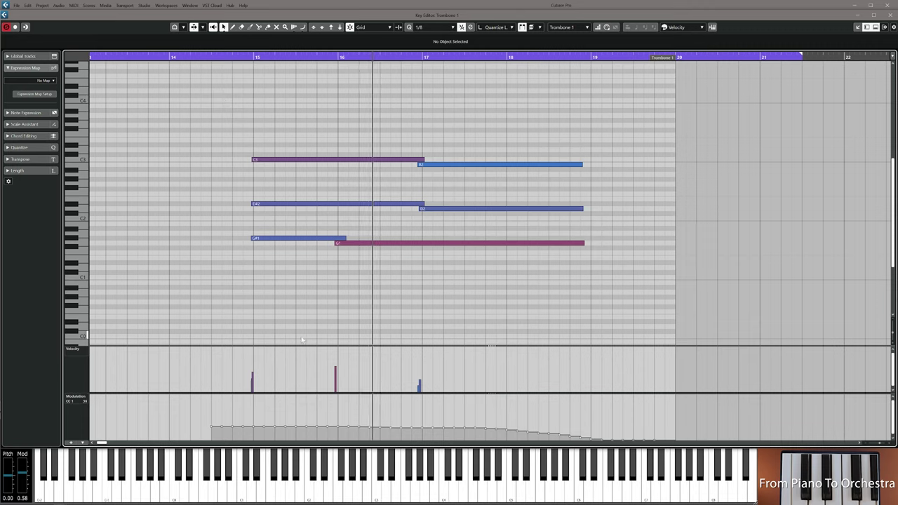
click(243, 56)
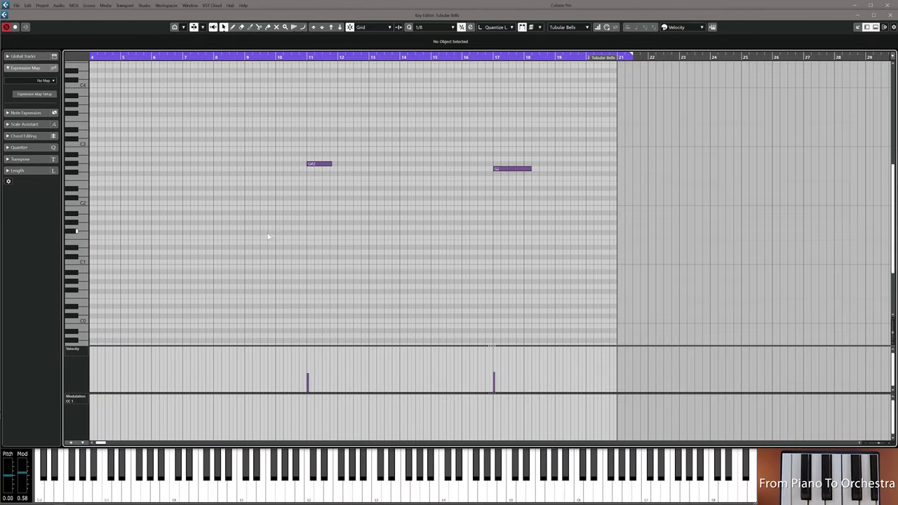
Inspect the Tubular Bells notes at bars 11 and 17, and play back the part from just before bar 11
click(318, 164)
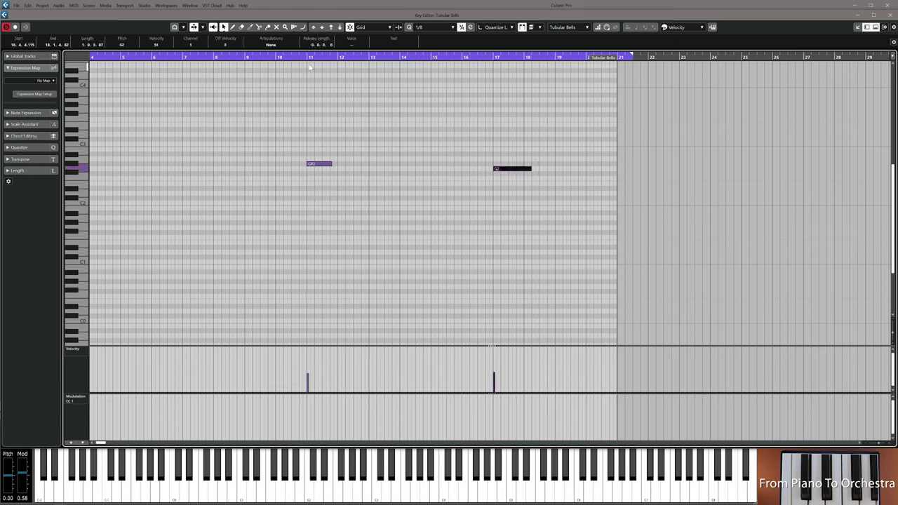
click(307, 57)
drag(348, 151, 303, 184)
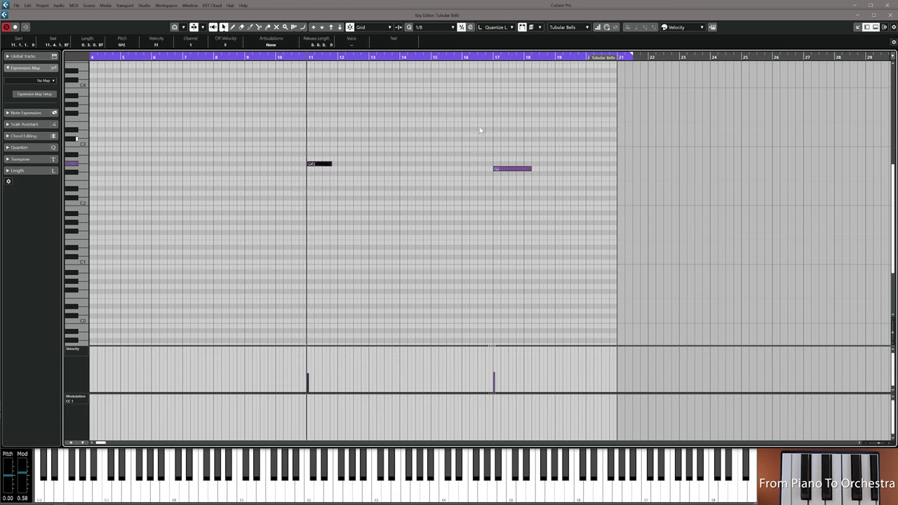
click(494, 57)
key(Right)
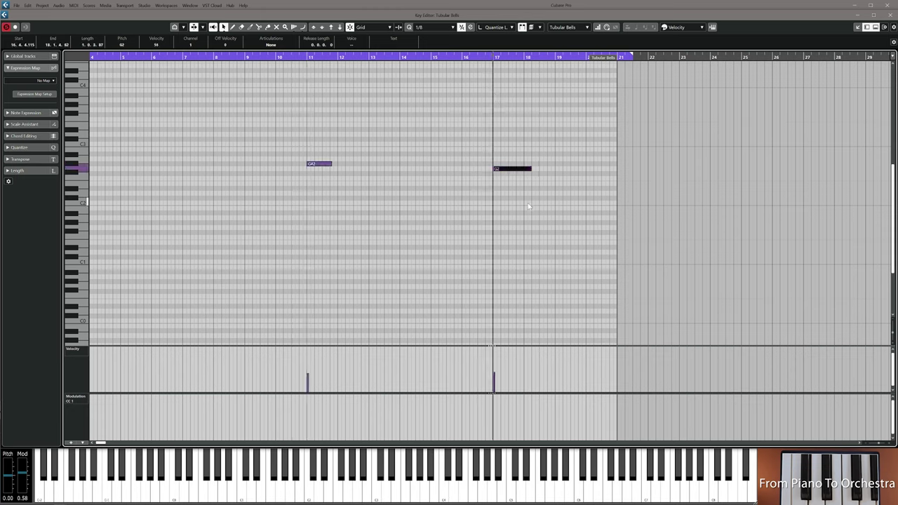
double_click(299, 58)
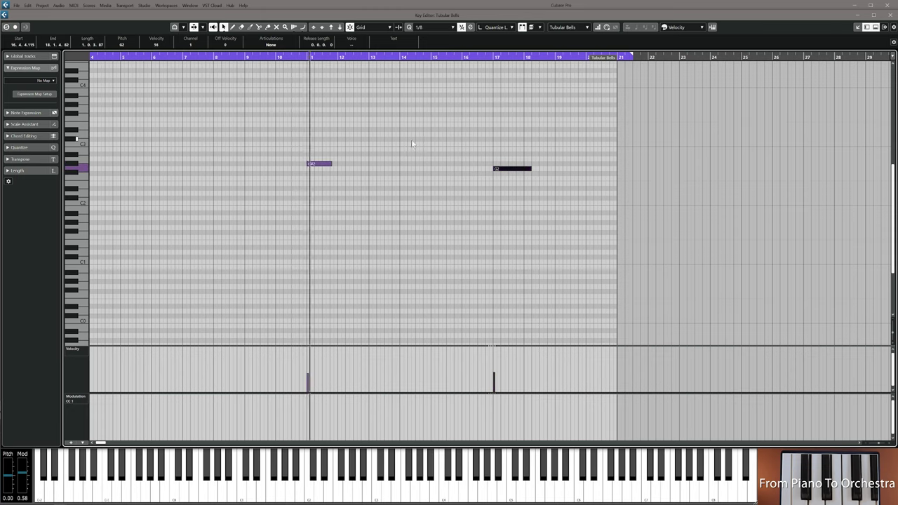
Raise the velocities of the Tubular Bells notes at bars 11 and 17, and play back from just before bar 11
drag(277, 140, 591, 210)
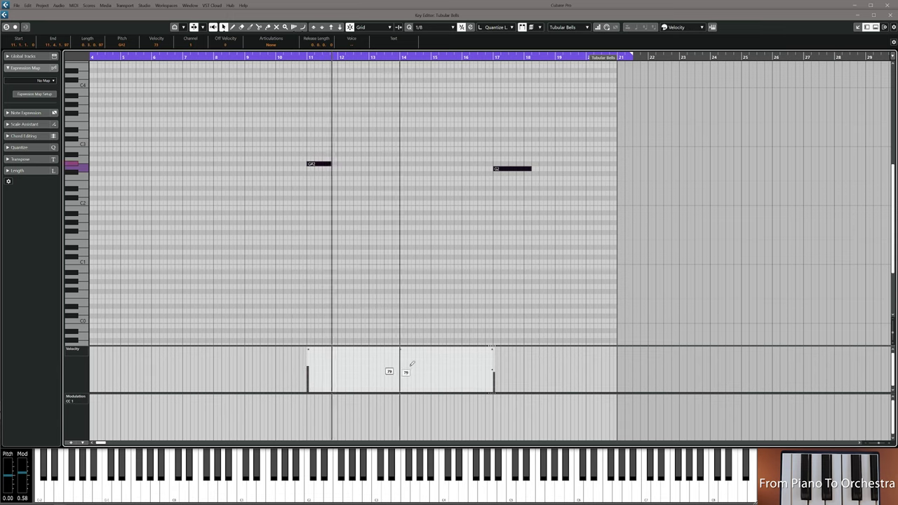
click(363, 231)
key(space)
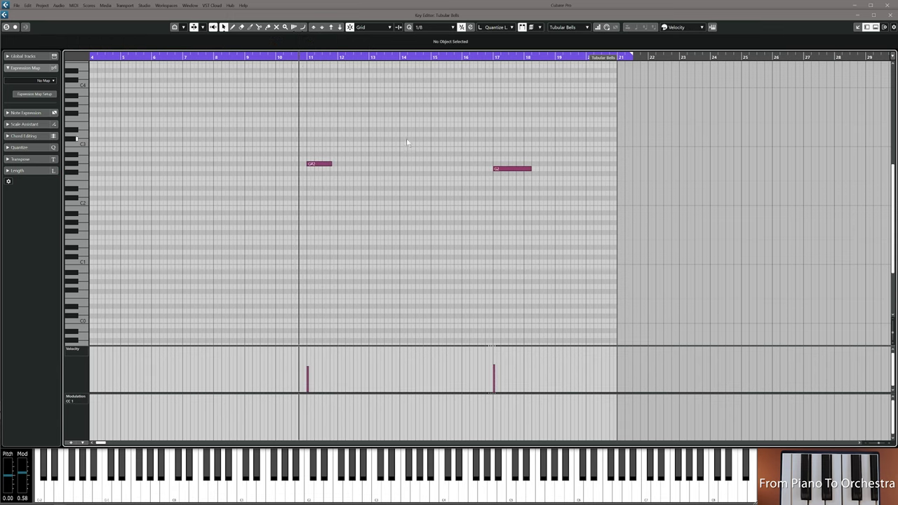
key(space)
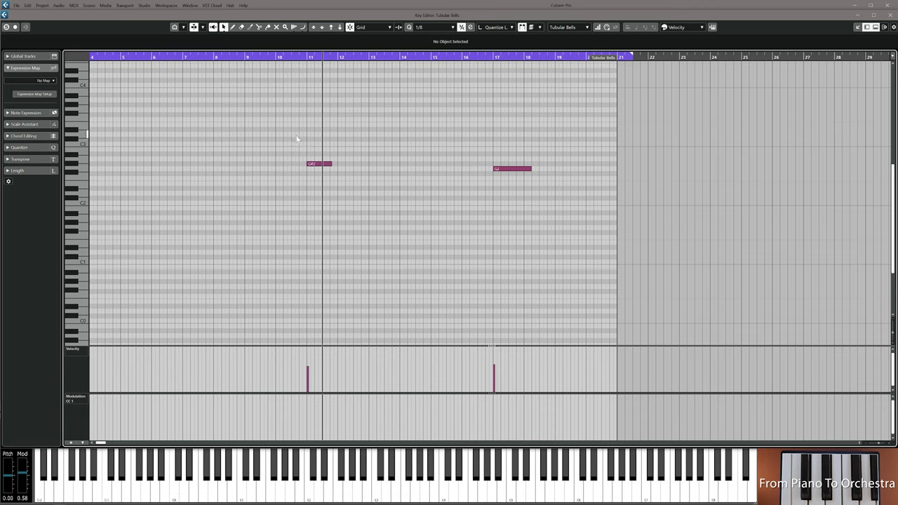
click(512, 168)
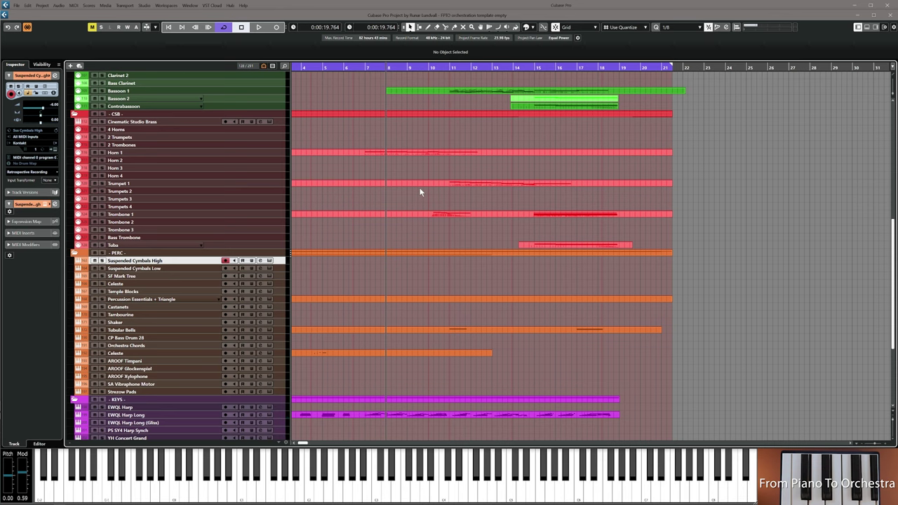
Record a C4 roll with a Modulation swell leading into bar 11 on the Suspended Cymbals High track
key(F2)
click(566, 423)
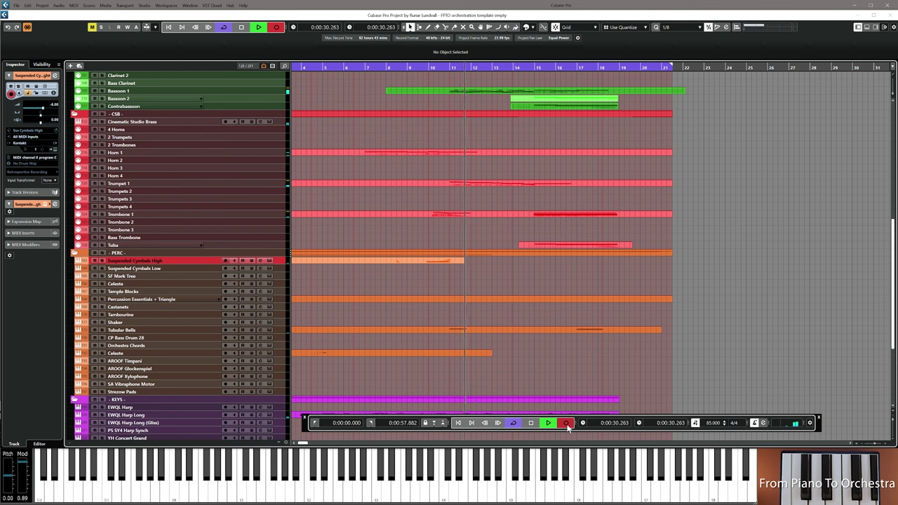
key(space)
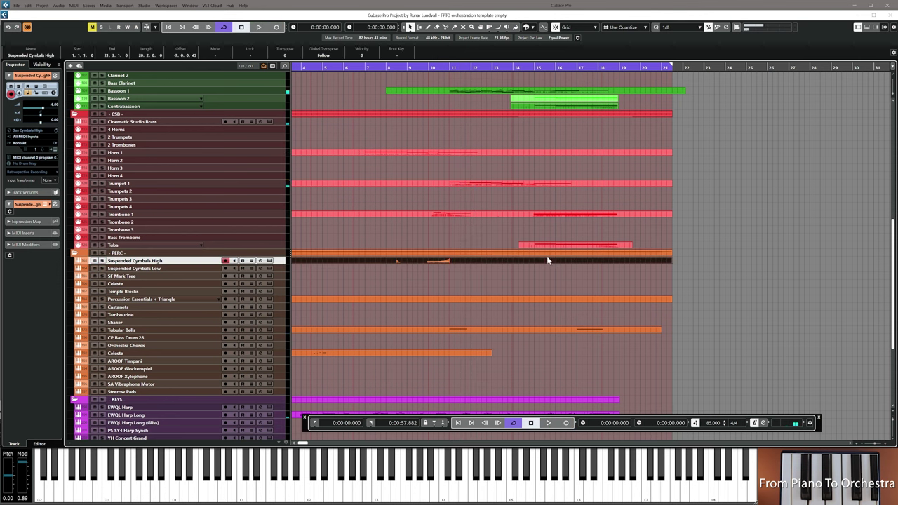
Align the recorded C4 cymbal note to the start of bar 10 and extend it to bar 11
double_click(444, 261)
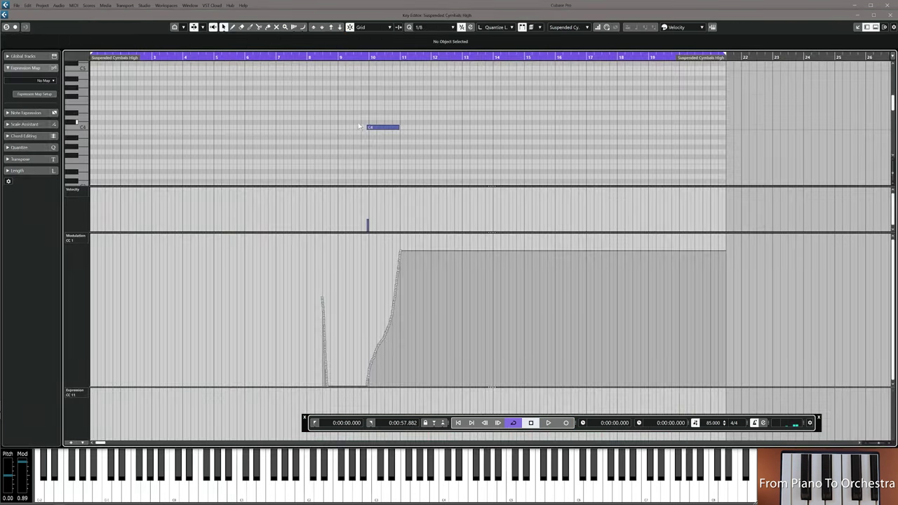
scroll(366, 137, up, 2)
drag(372, 128, 380, 127)
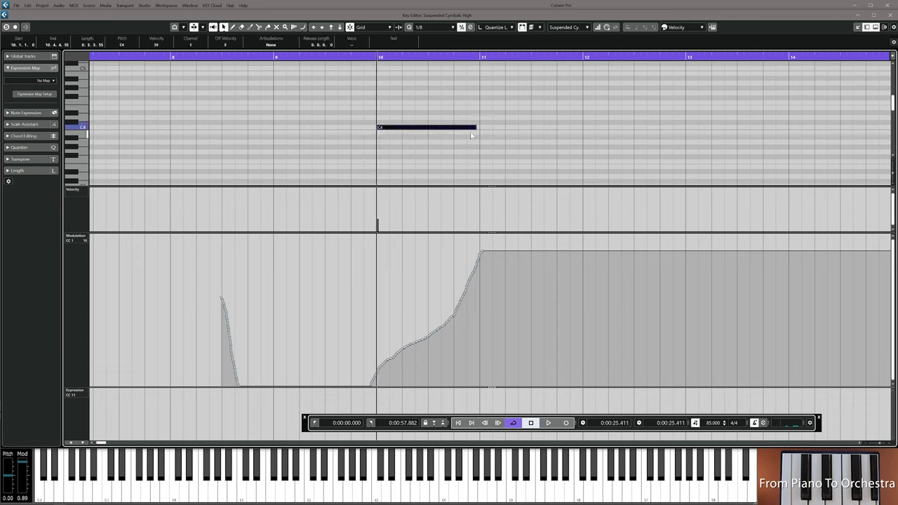
Redraw the cymbal's Modulation as a curve rising from bar 10 to bar 11, and play back the swell
right_click(434, 357)
click(437, 355)
right_click(428, 356)
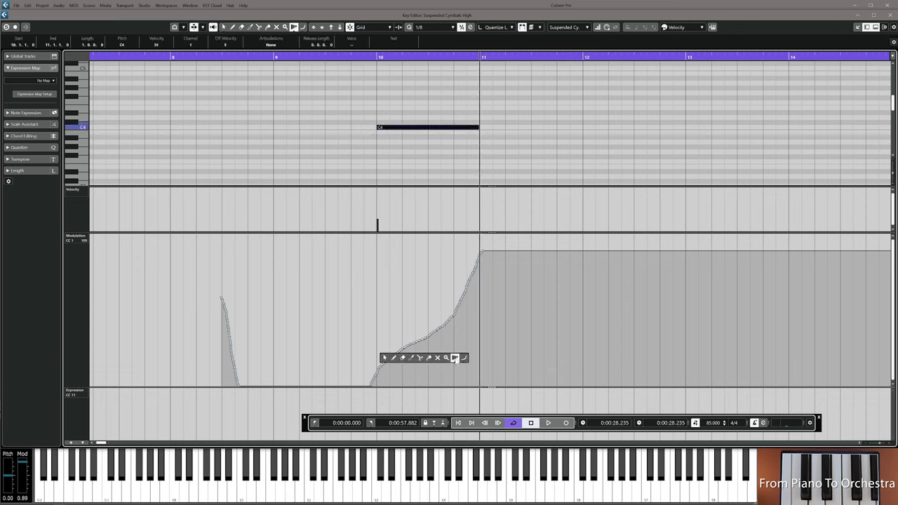
click(463, 358)
drag(379, 385, 479, 251)
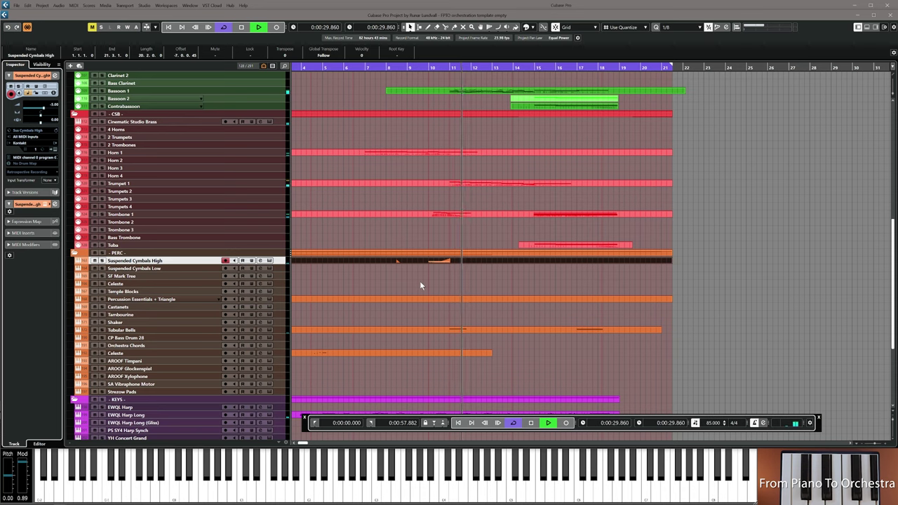
key(space)
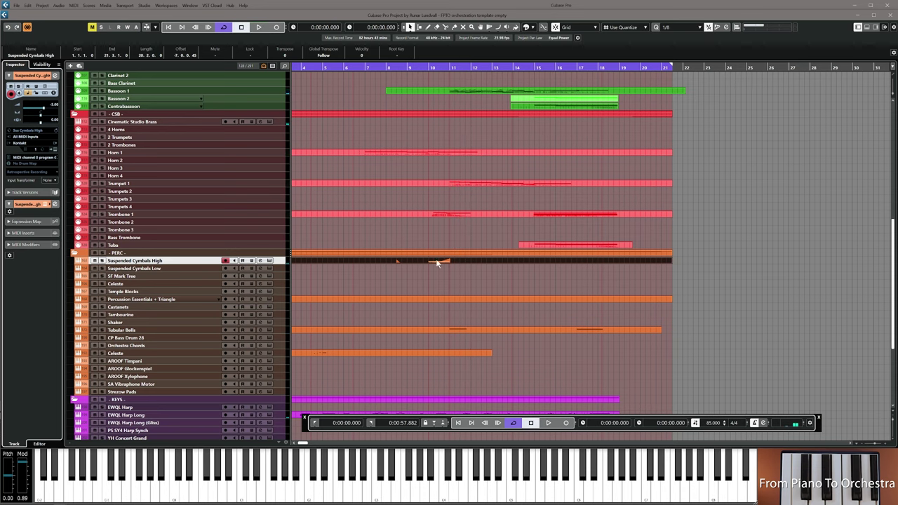
click(429, 69)
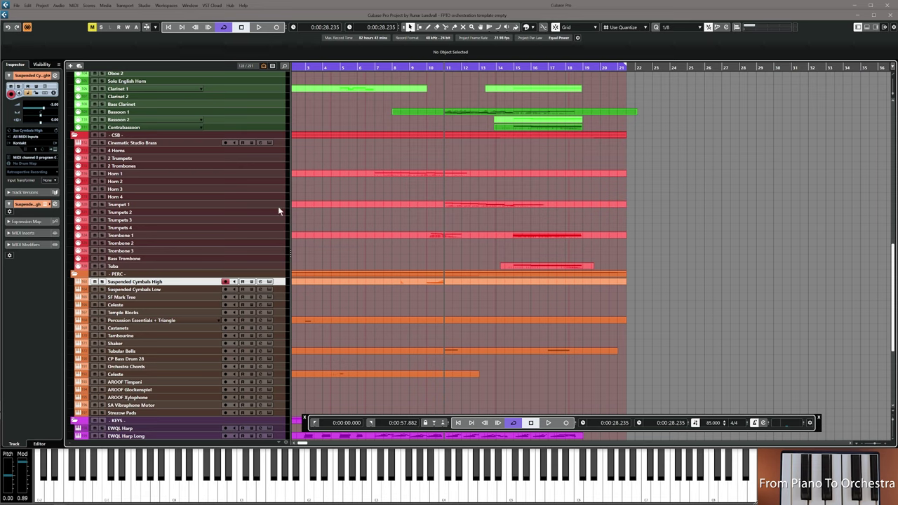
Record a G#1 hit at bar 11 on the Timpani track in the AROOF folder
scroll(217, 230, up, 5)
scroll(186, 245, up, 5)
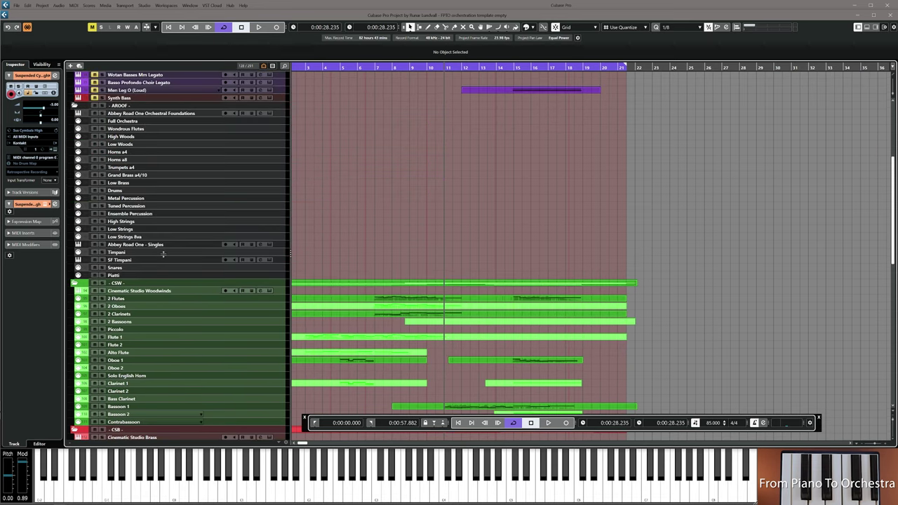
click(164, 256)
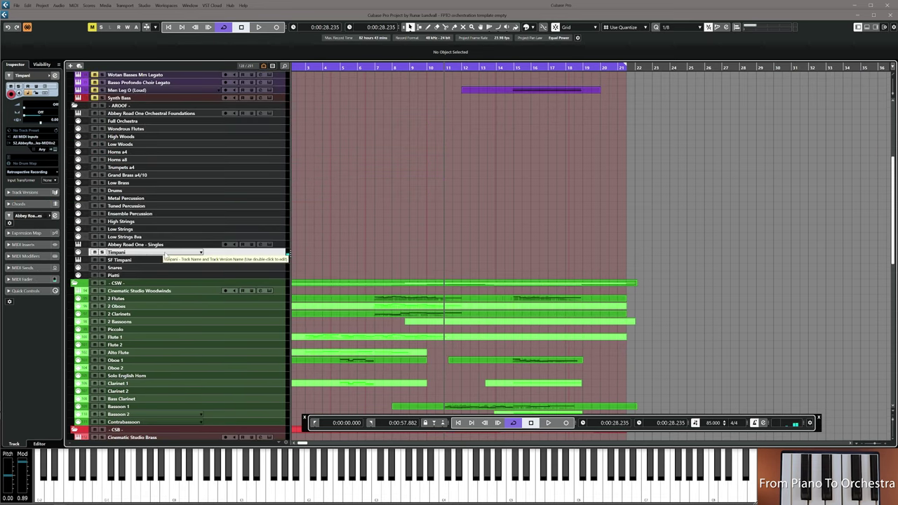
click(379, 72)
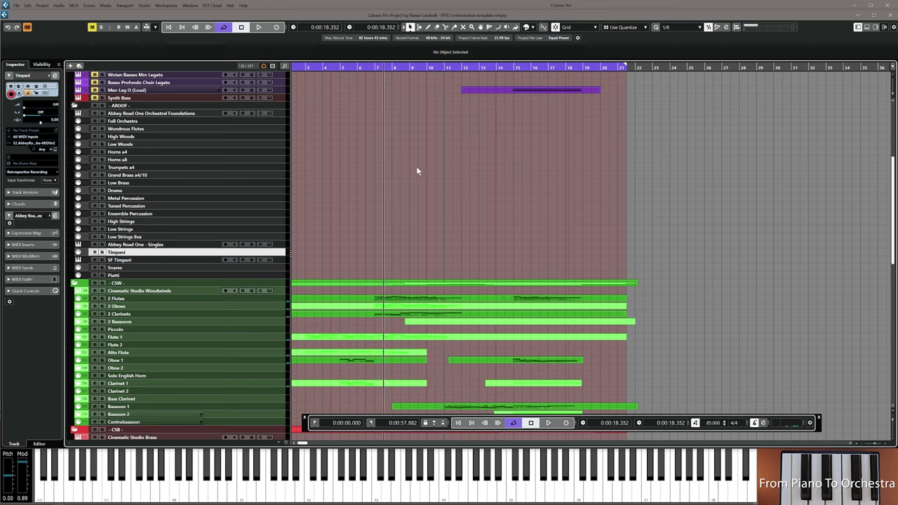
click(427, 68)
key(space)
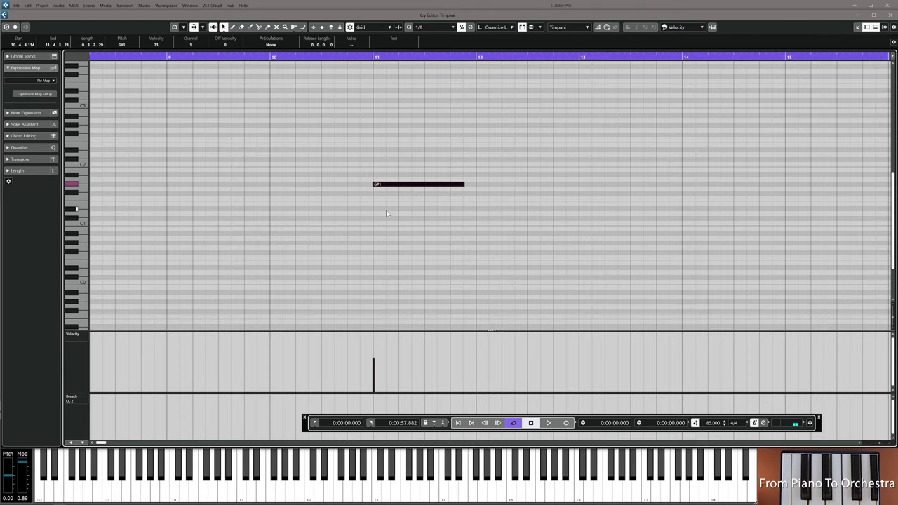
Try a velocity of 51 on the timpani G#1 note and play back from just before bar 11
click(334, 59)
key(space)
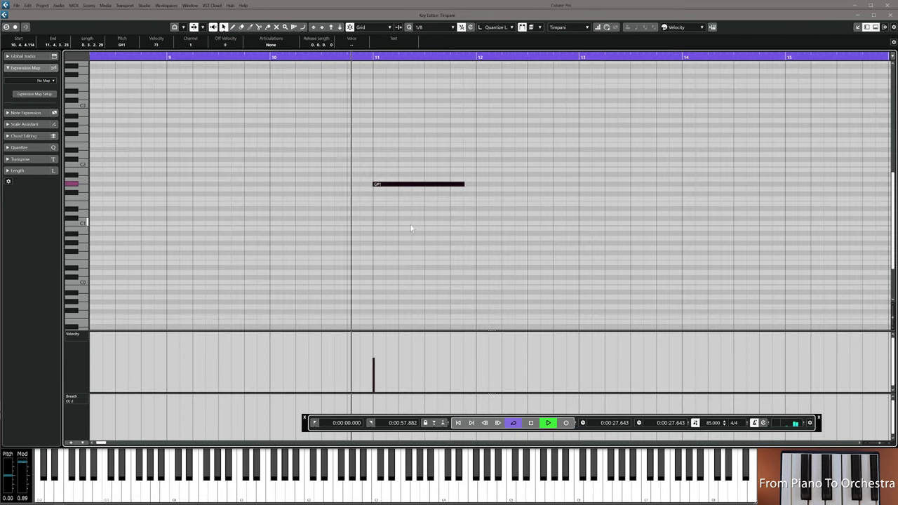
click(373, 367)
key(space)
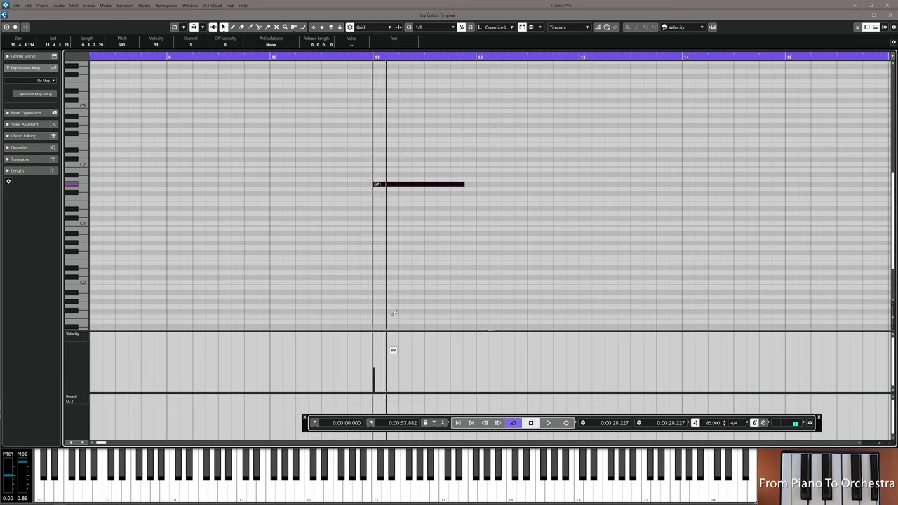
click(346, 58)
key(space)
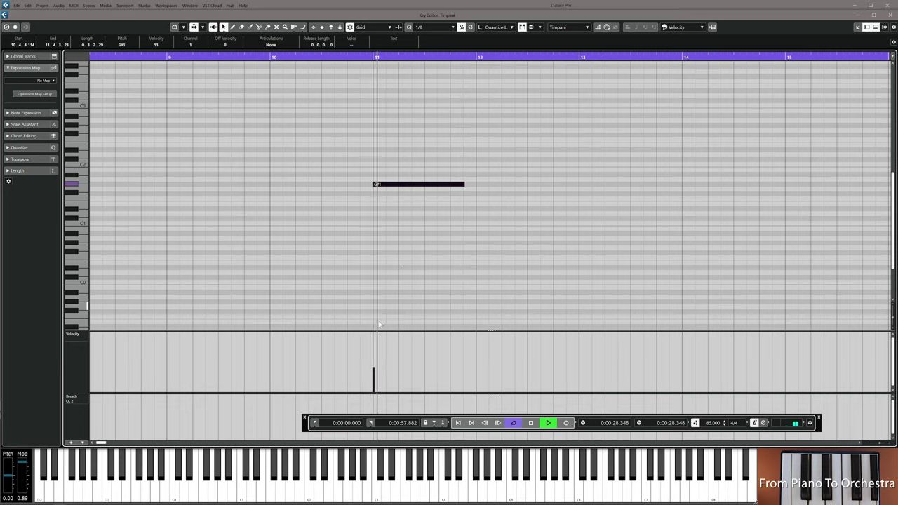
Set the timpani note's velocity to 70 and play back the hit from around bar 11
click(373, 359)
key(space)
click(372, 58)
click(347, 57)
key(space)
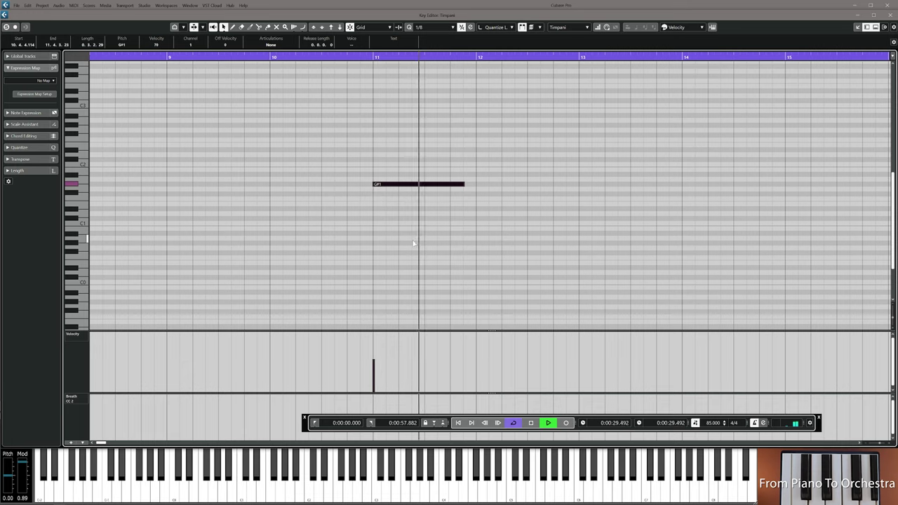
click(414, 244)
key(space)
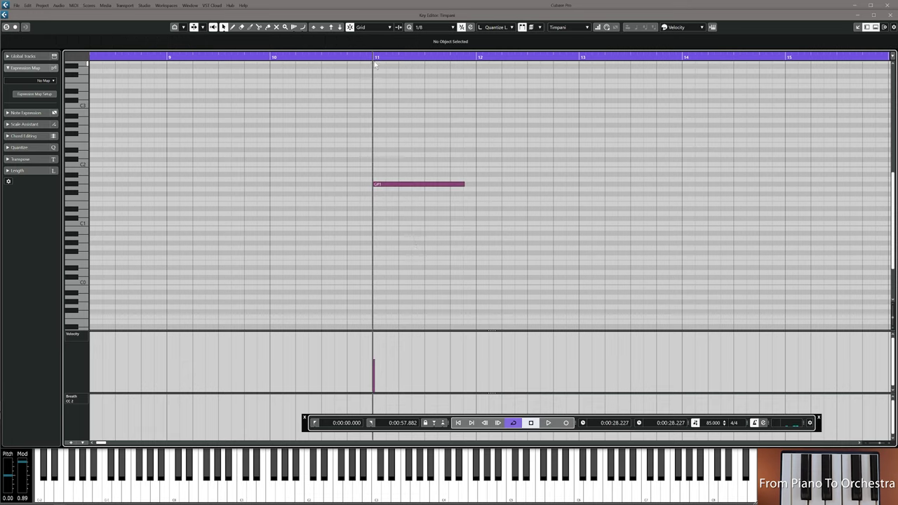
key(space)
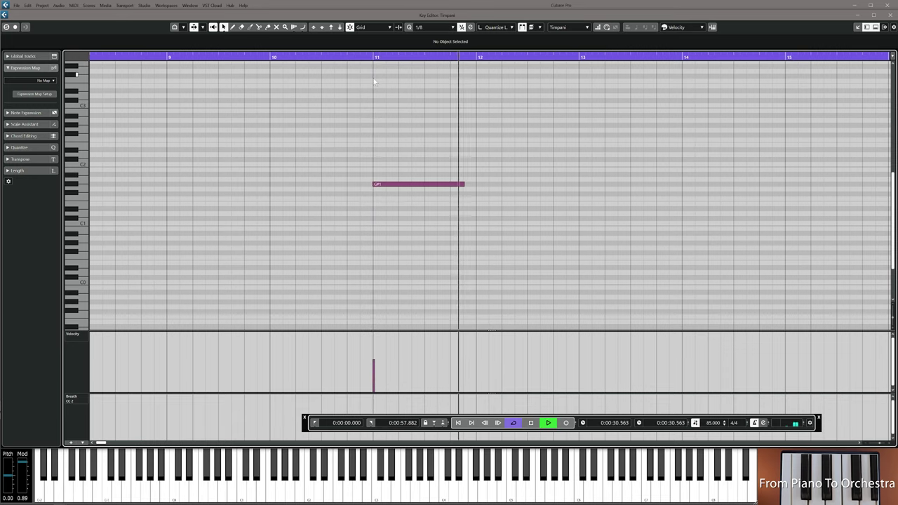
key(space)
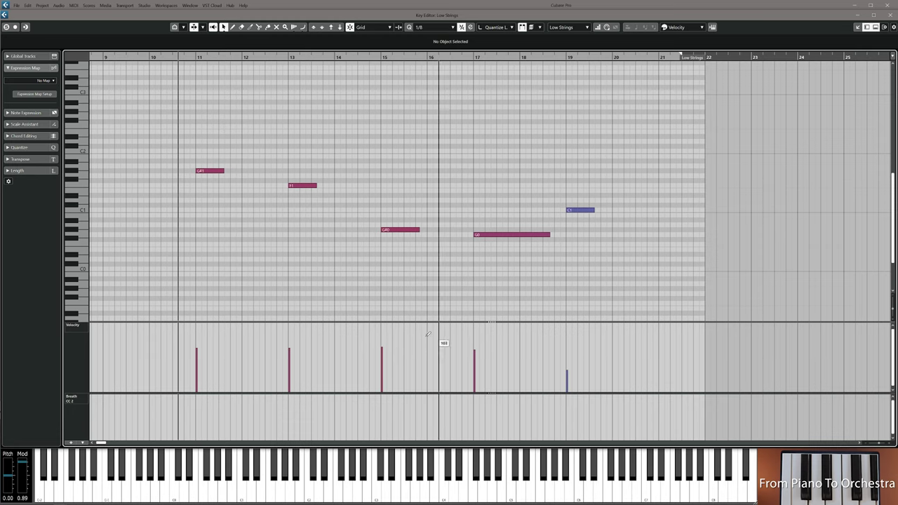
Examine the notes and velocities of the Low Strings part from bar 11 to bar 19
scroll(574, 356, right, 3)
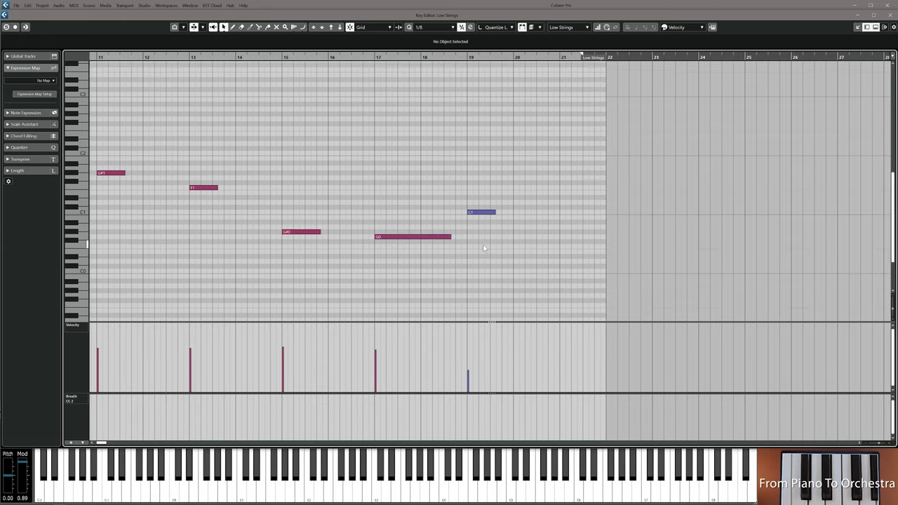